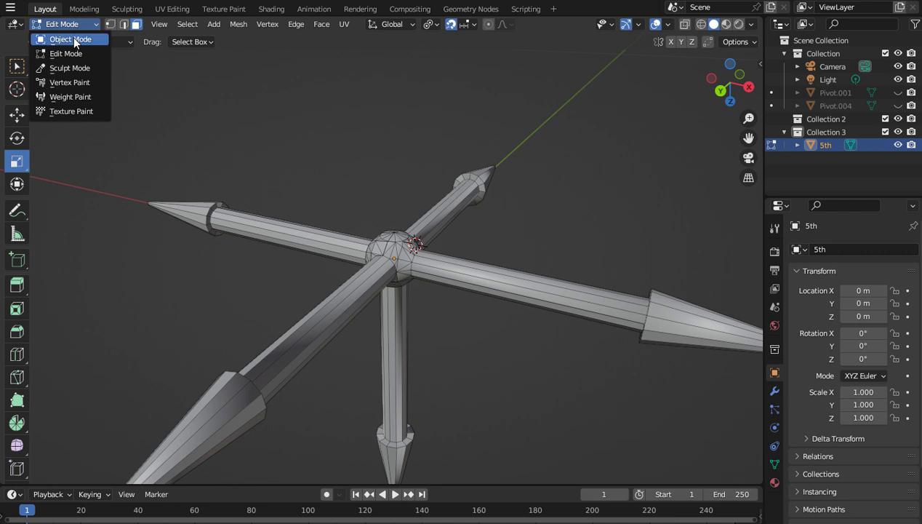
click(72, 38)
click(169, 24)
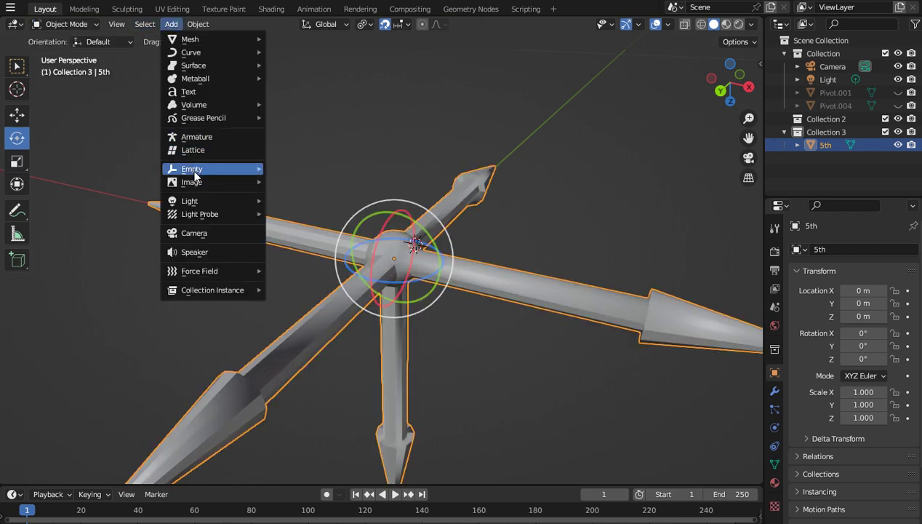
mouse_move(195, 170)
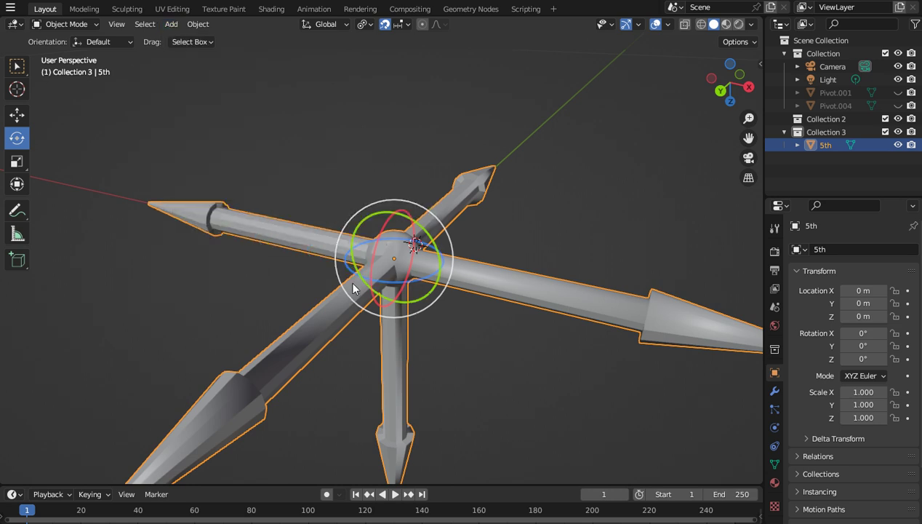
drag(731, 99, 562, 191)
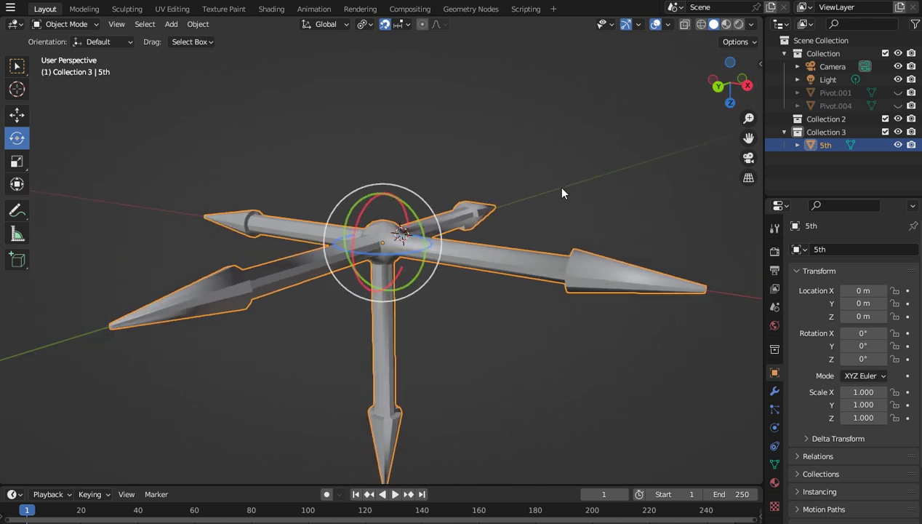
click(78, 24)
click(77, 52)
Step: Extrude the circular cap faces on the underside of the central ball along negative Z into a long shaft opposite the existing vertical arm
scroll(451, 156, up, 2)
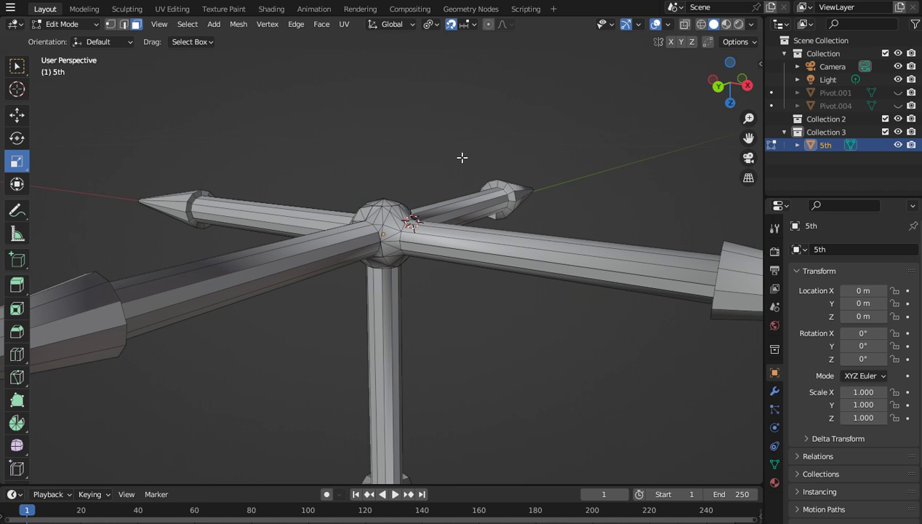
drag(730, 86, 536, 167)
scroll(536, 161, up, 2)
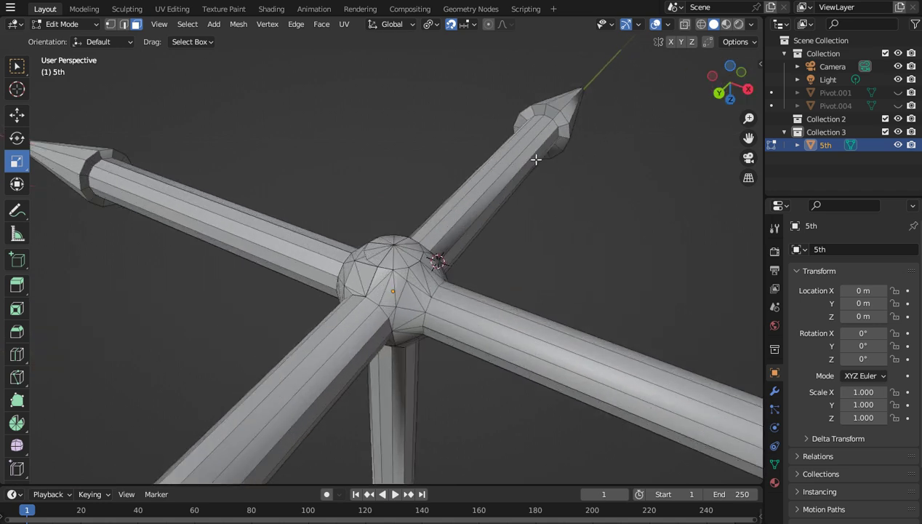
drag(403, 252, 377, 230)
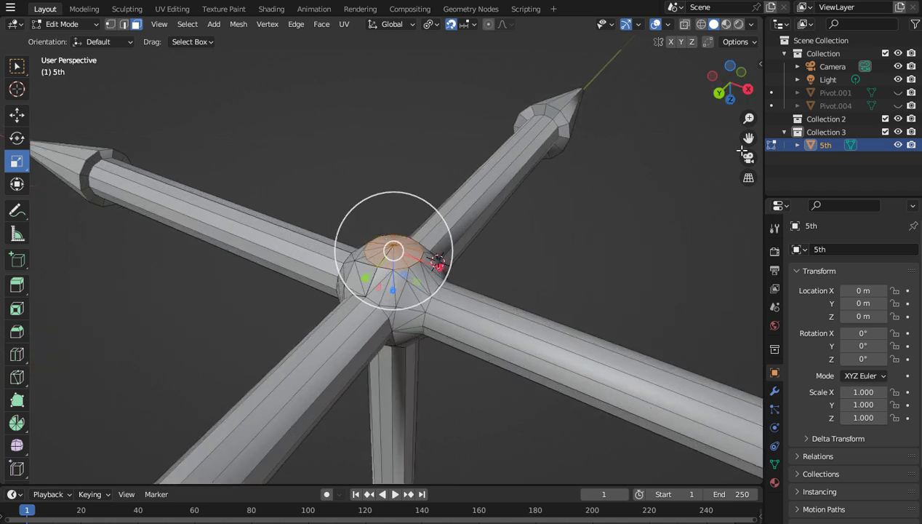
click(749, 89)
drag(749, 138, 660, 171)
scroll(661, 170, down, 2)
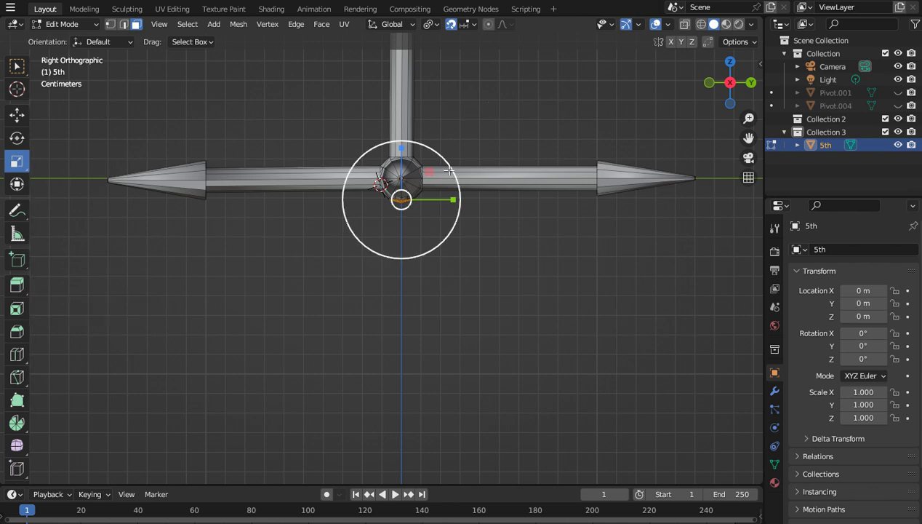
scroll(450, 171, up, 5)
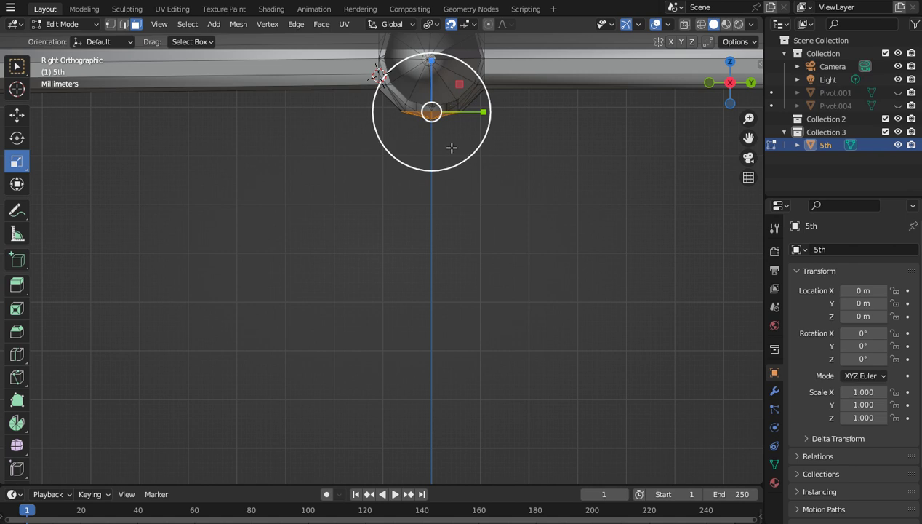
scroll(452, 148, down, 4)
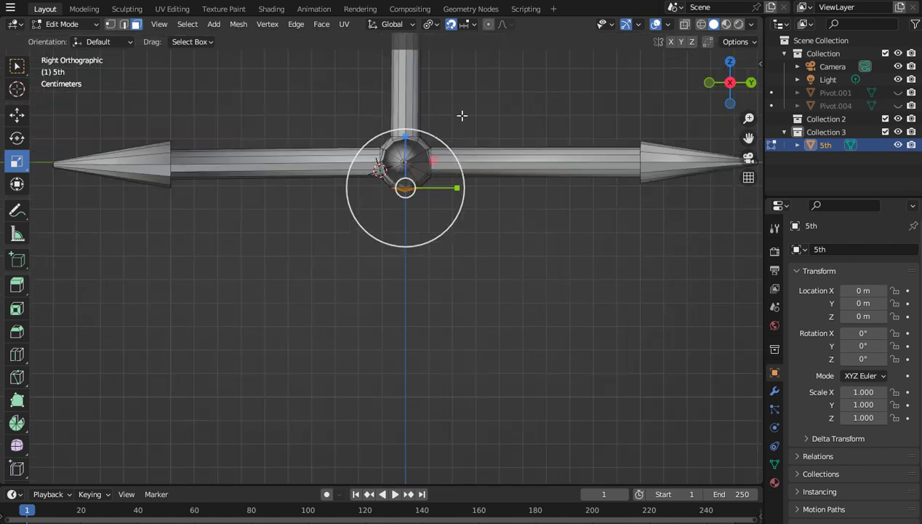
click(16, 283)
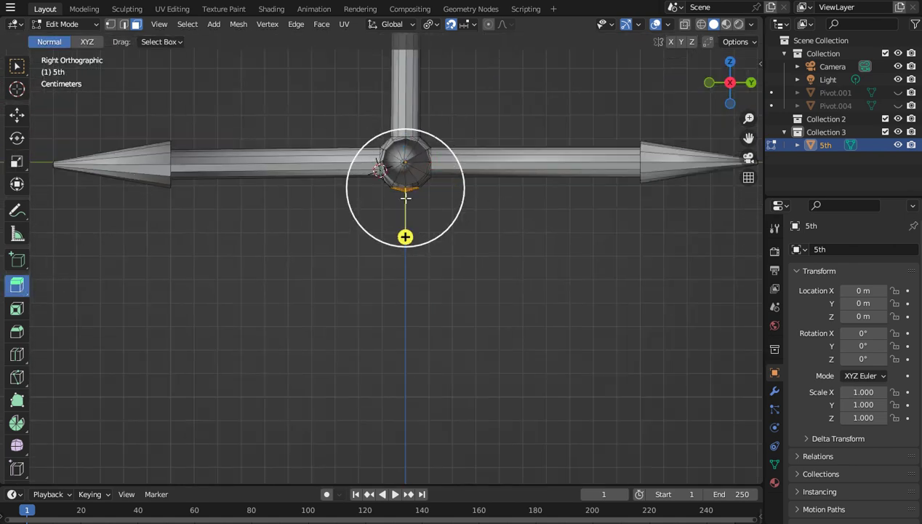
drag(407, 198, 405, 419)
Step: Turn on X-ray and set the viewport to wireframe shading for a close view of the new shaft's end
drag(749, 140, 651, 305)
scroll(650, 305, up, 6)
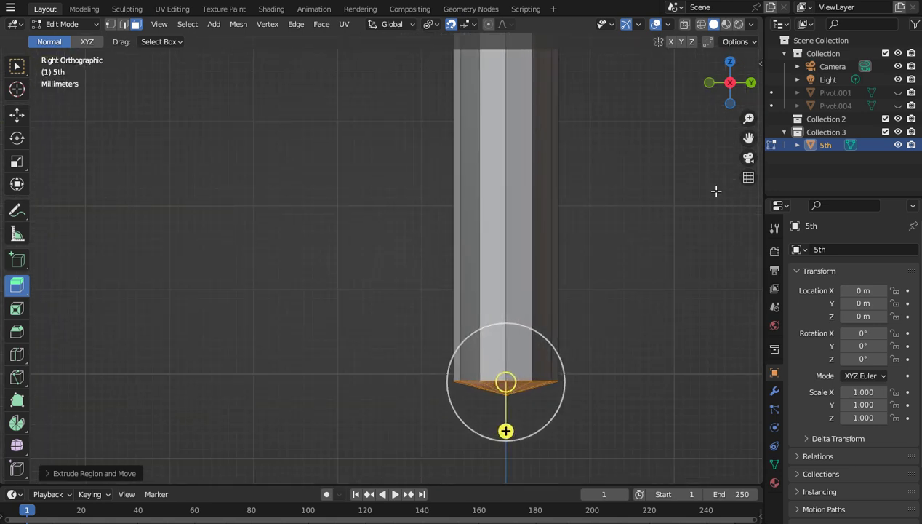
scroll(749, 137, up, 1)
drag(749, 137, 647, 206)
scroll(647, 206, up, 2)
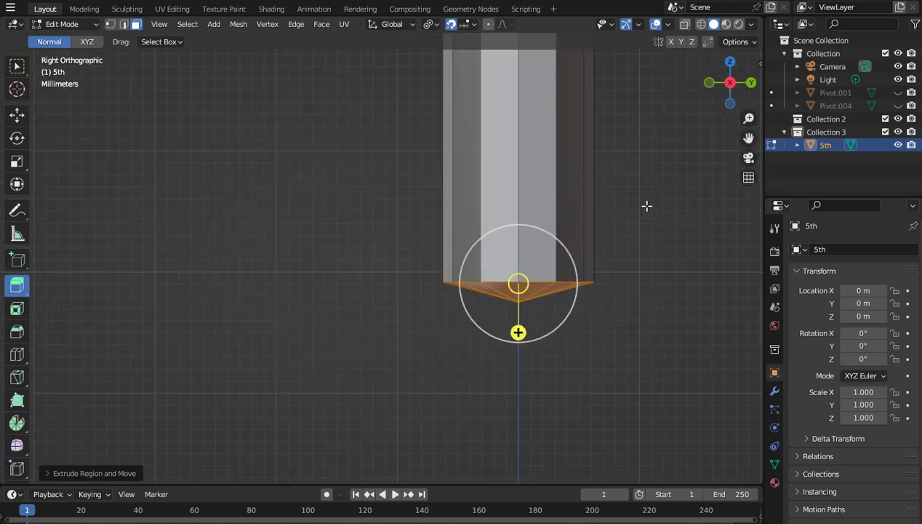
click(685, 24)
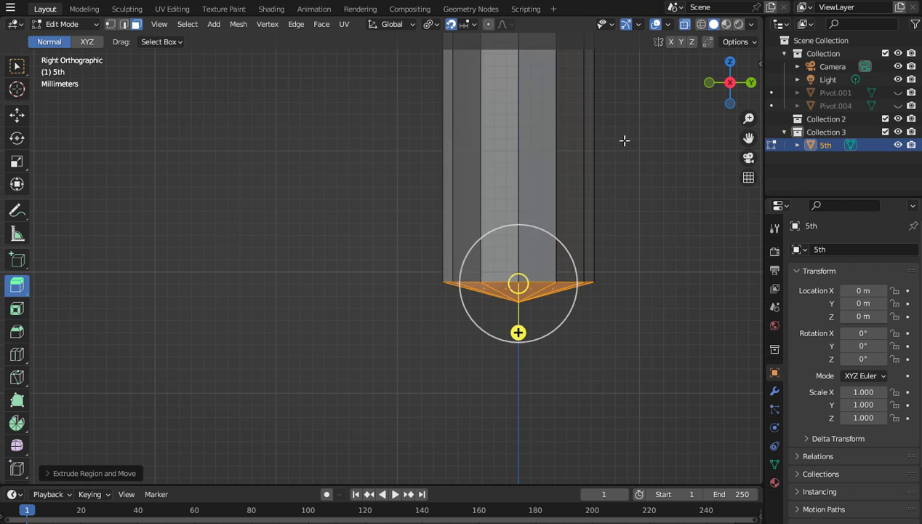
click(701, 24)
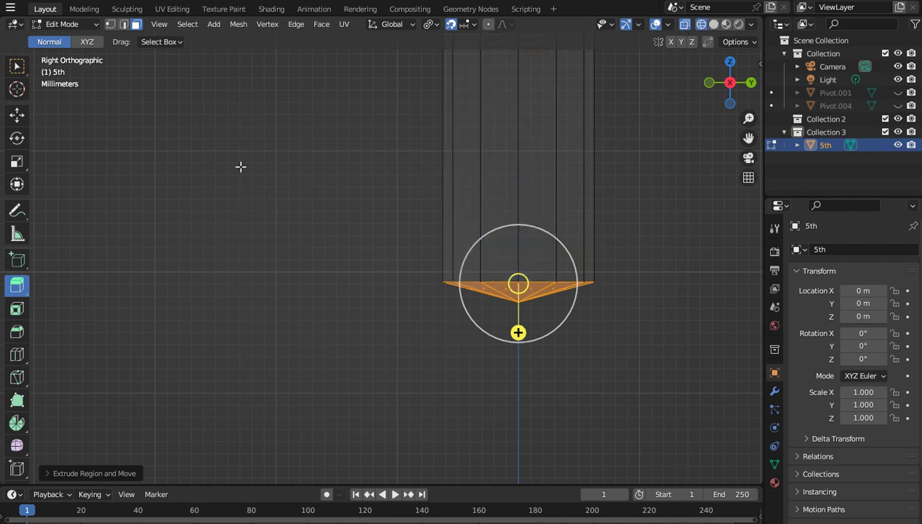
Step: Move the shaft's end faces along Z onto the grid line, turning snapping off for fine adjustment, and show the scene's unit settings
click(17, 115)
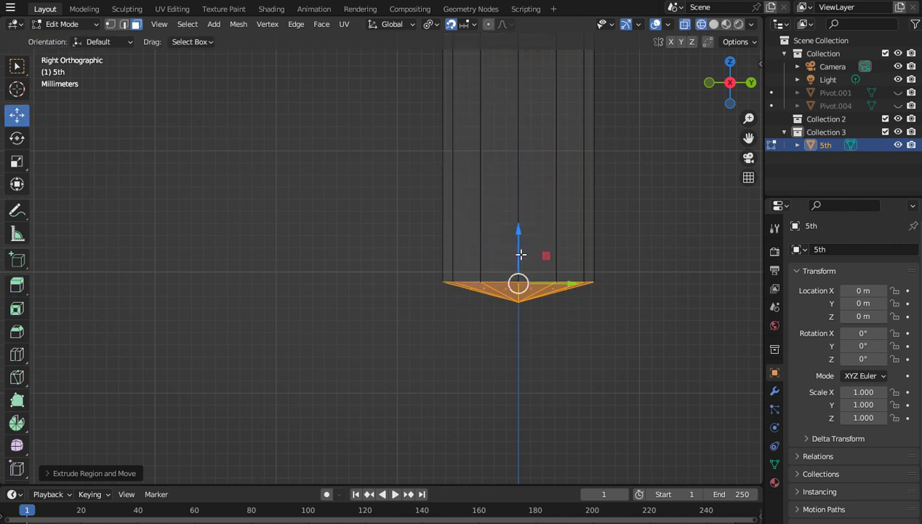
drag(521, 254, 518, 238)
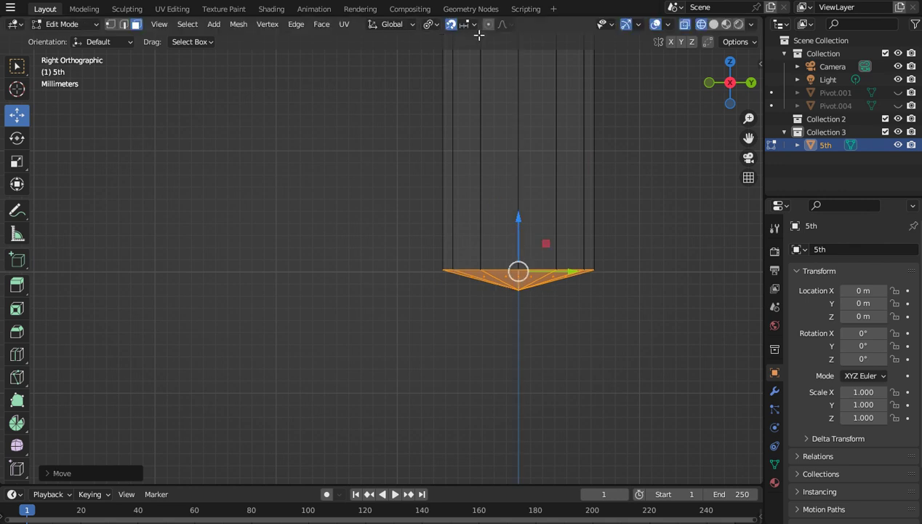
click(452, 25)
scroll(584, 228, up, 2)
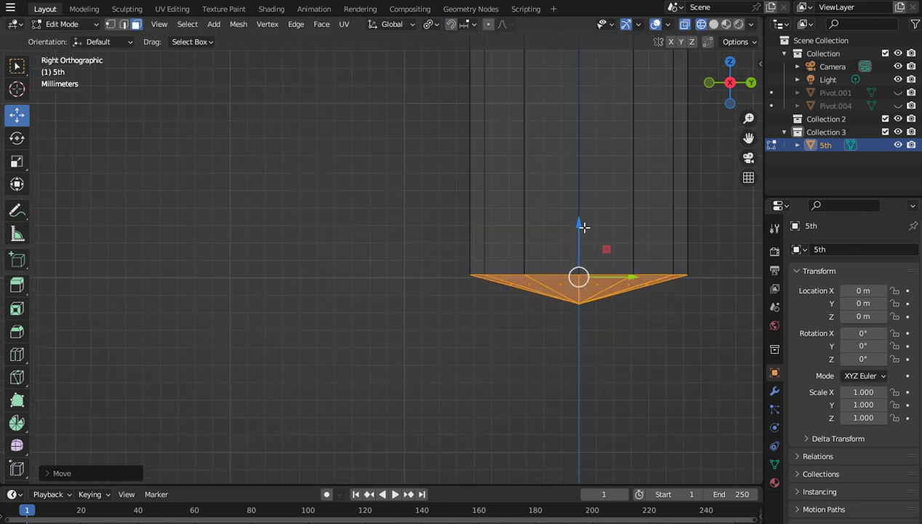
drag(578, 227, 579, 230)
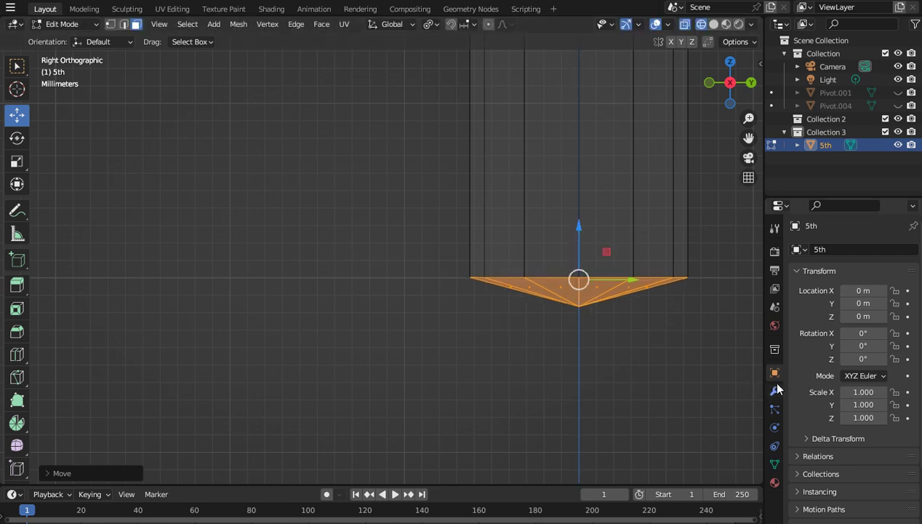
click(775, 309)
click(788, 321)
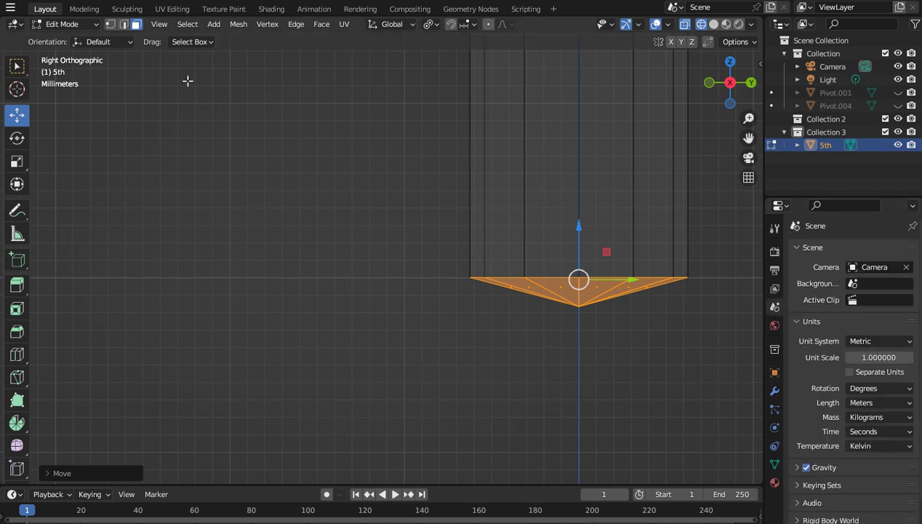
Step: Flatten the shaft's pointed end by moving its centre vertex up along Z, level with the rim vertices
click(110, 24)
key(a)
key(alt+a)
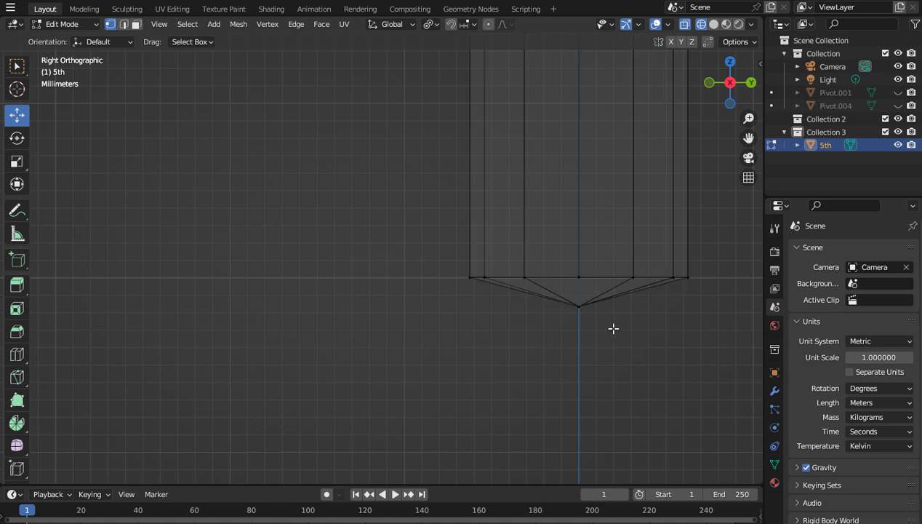
drag(613, 329, 572, 243)
scroll(677, 309, down, 5)
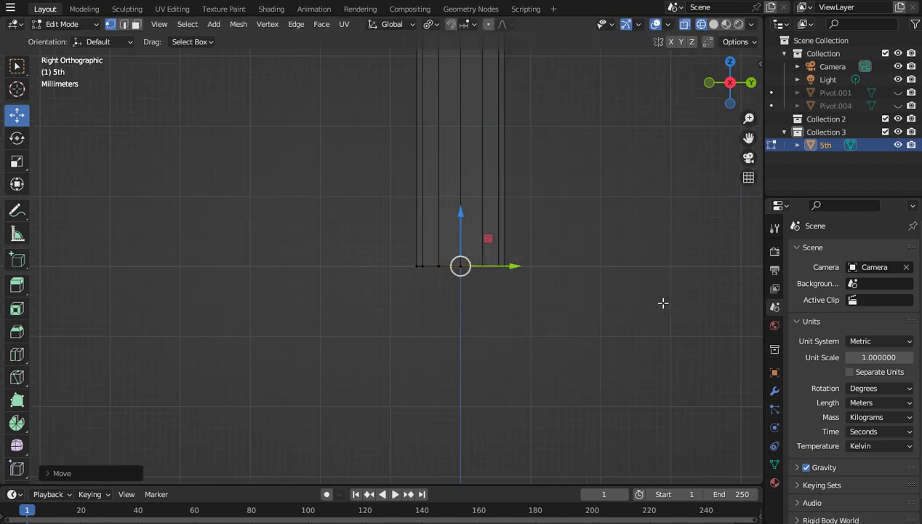
Step: Extrude the shaft's flat end down about one small grid square and scale the new ring outward into a flared arrowhead base
drag(730, 82, 598, 154)
drag(604, 267, 411, 159)
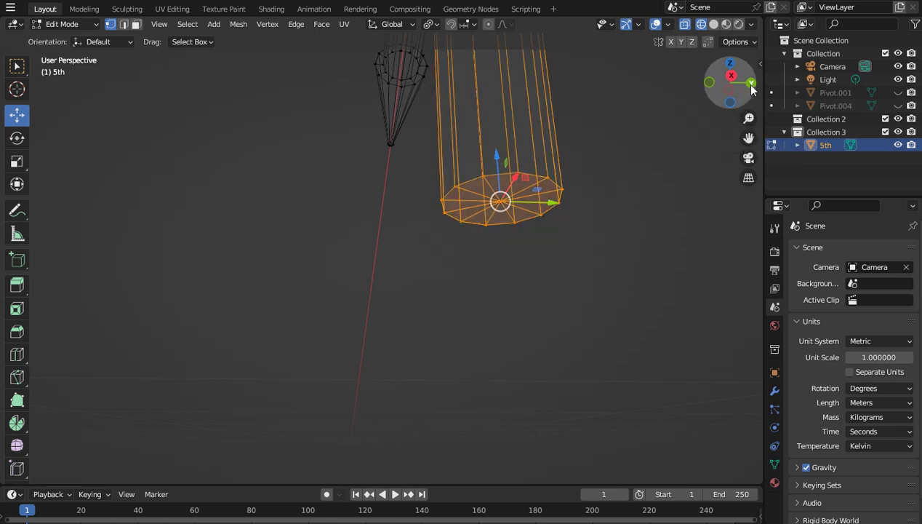
click(750, 83)
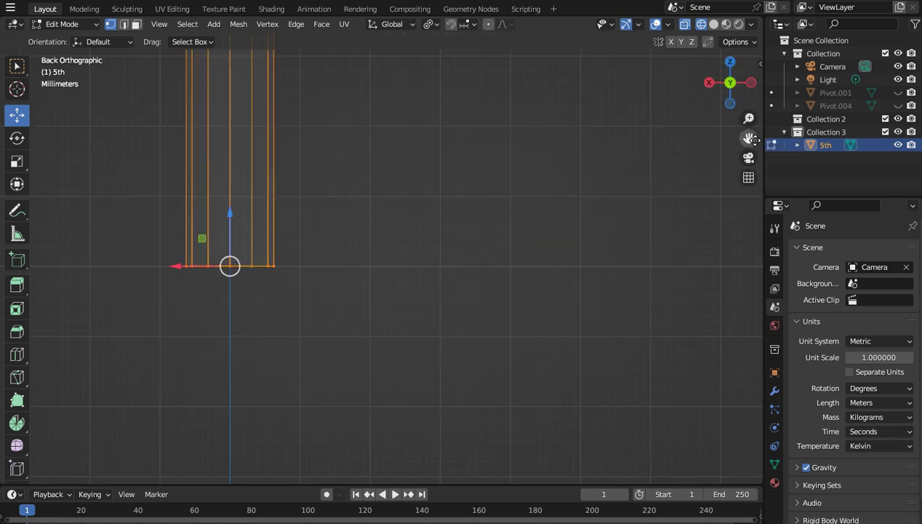
drag(748, 138, 611, 168)
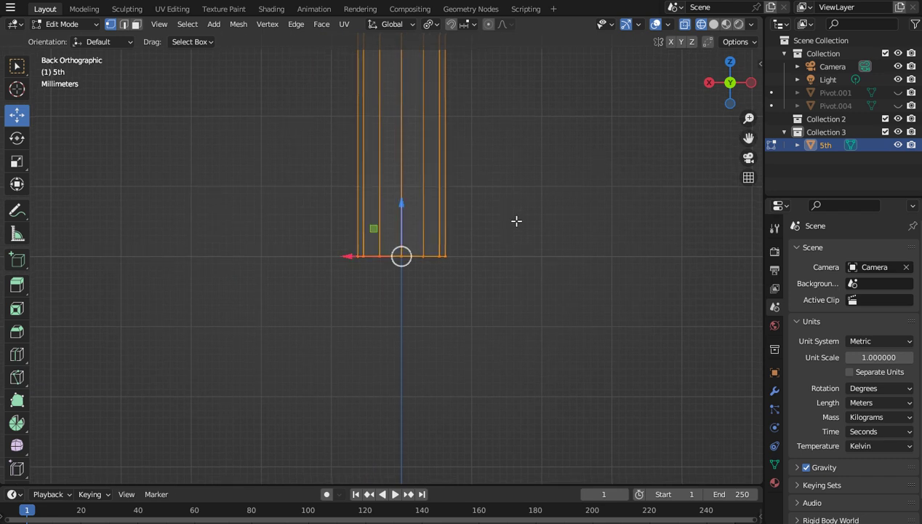
scroll(517, 220, up, 3)
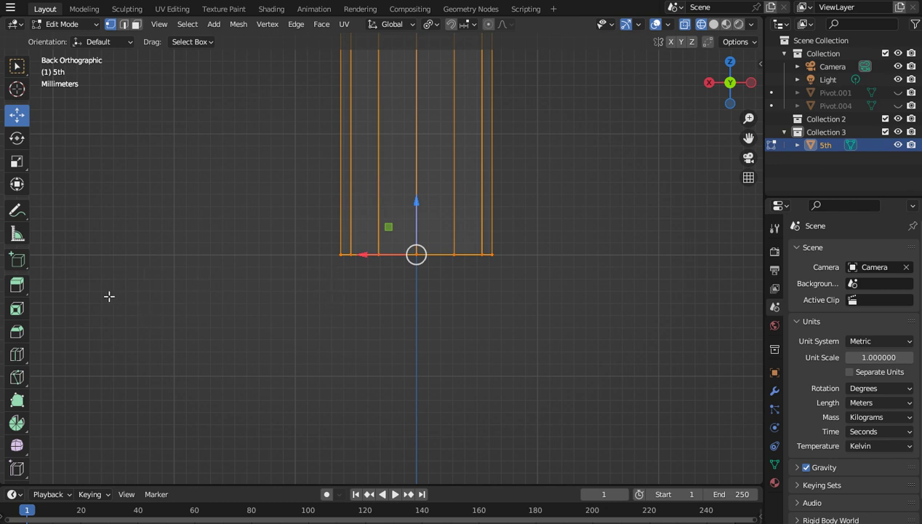
click(17, 284)
scroll(376, 293, up, 2)
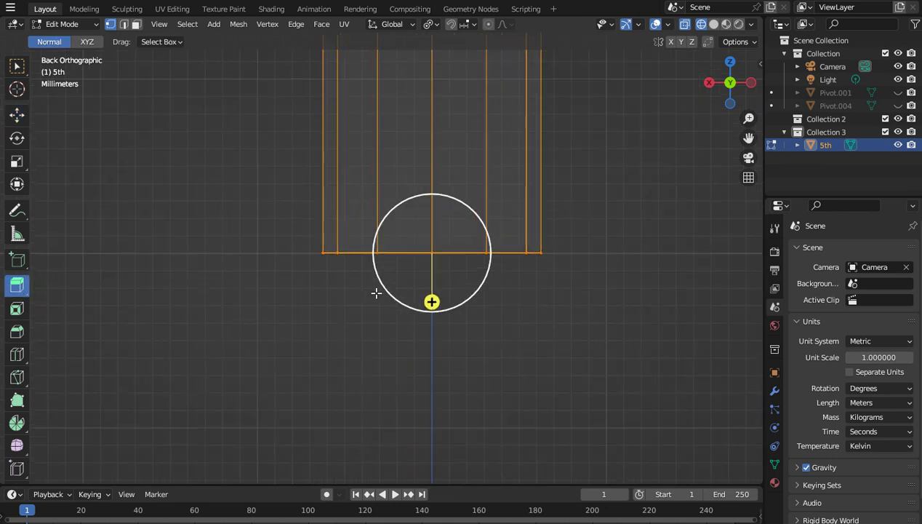
drag(432, 302, 427, 326)
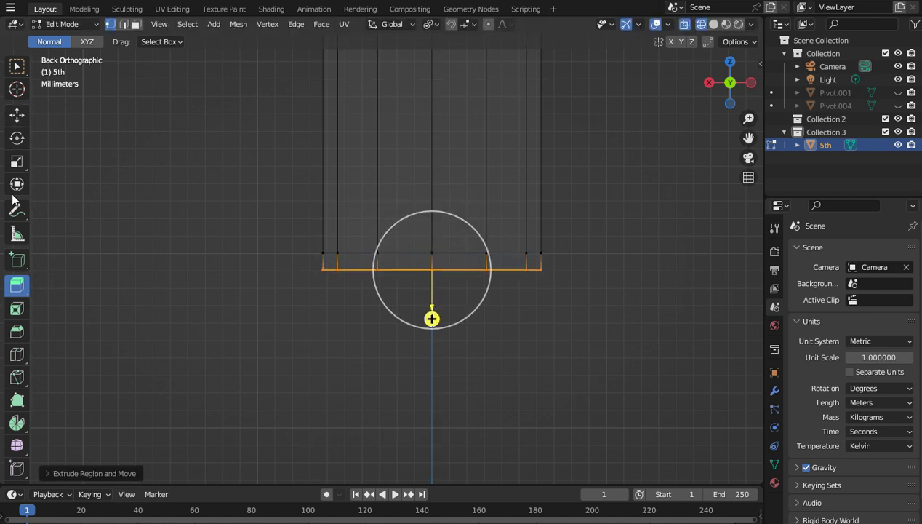
click(14, 163)
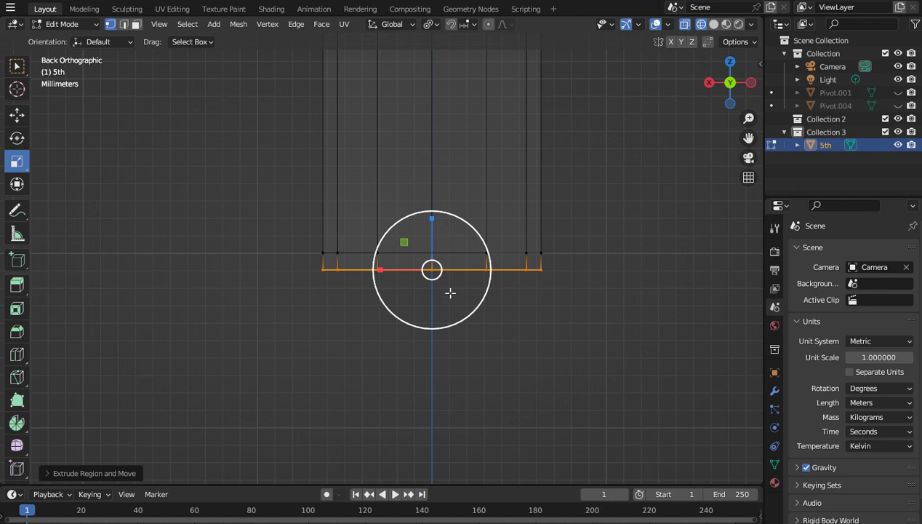
drag(451, 293, 470, 301)
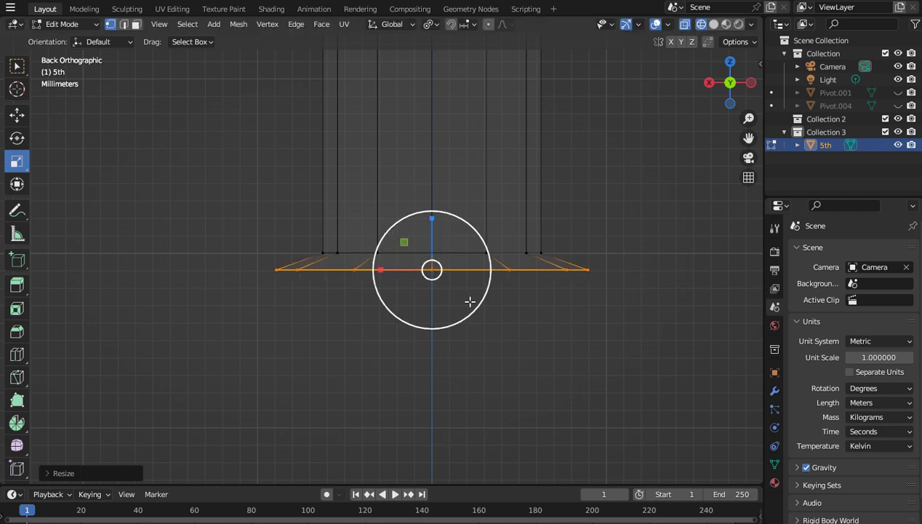
Step: Extrude the flared ring straight down about five large grid squares to give the arrowhead its length
scroll(460, 298, down, 4)
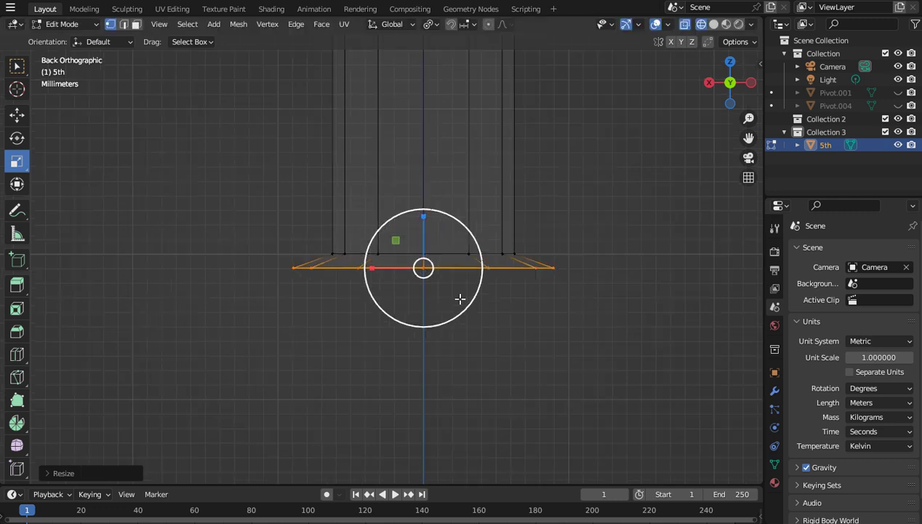
drag(748, 139, 742, 0)
scroll(693, 197, down, 2)
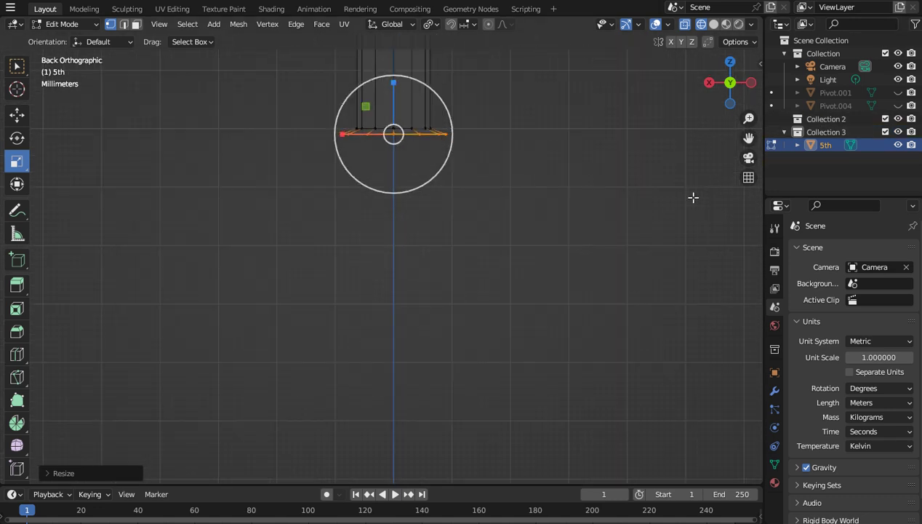
click(16, 284)
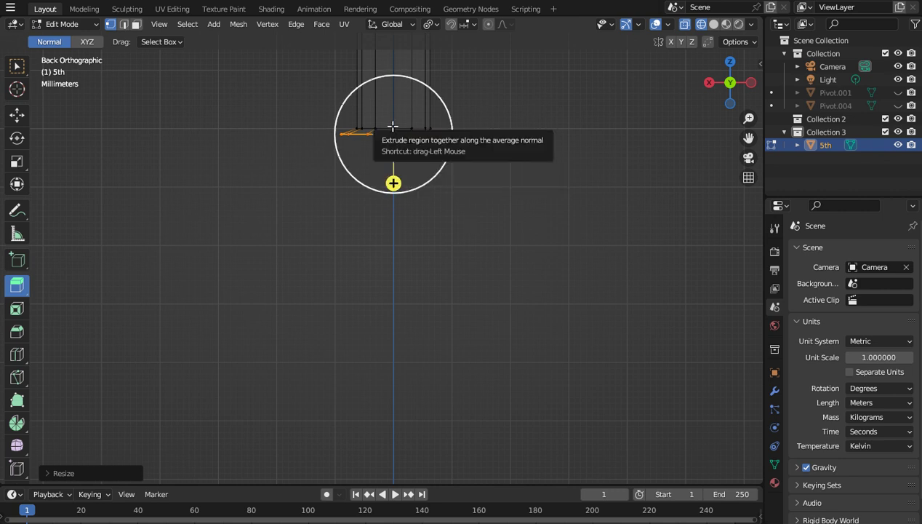
drag(393, 183, 392, 468)
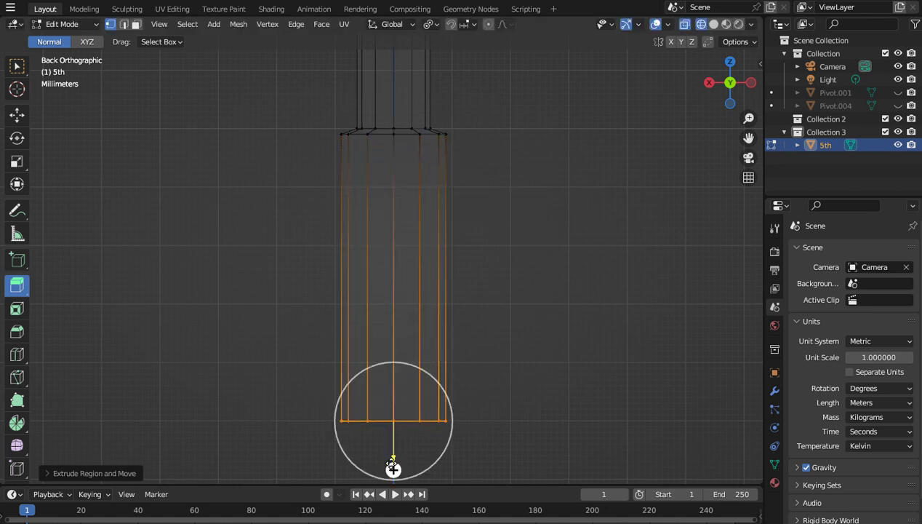
Step: Scale the arrowhead's bottom ring inward almost to a point to form the arm's tip
shift+middle_drag(709, 270, 719, 142)
scroll(577, 272, up, 5)
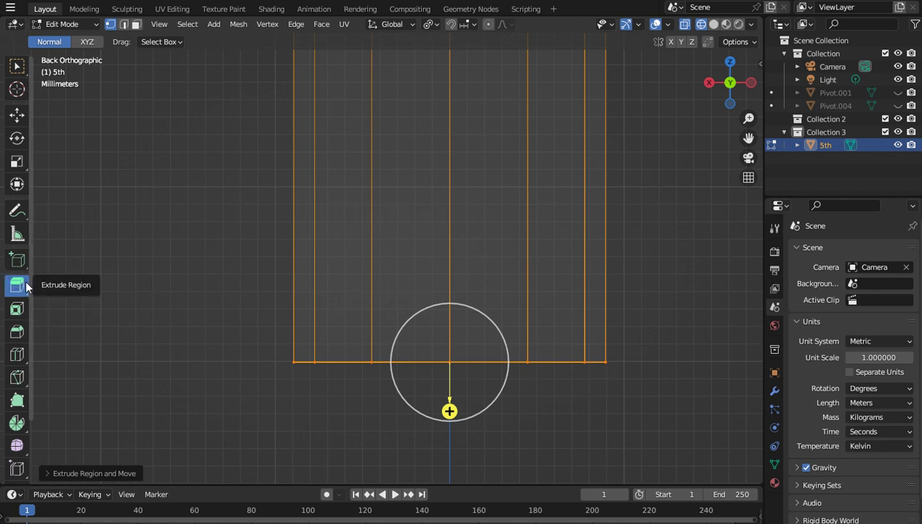
click(18, 161)
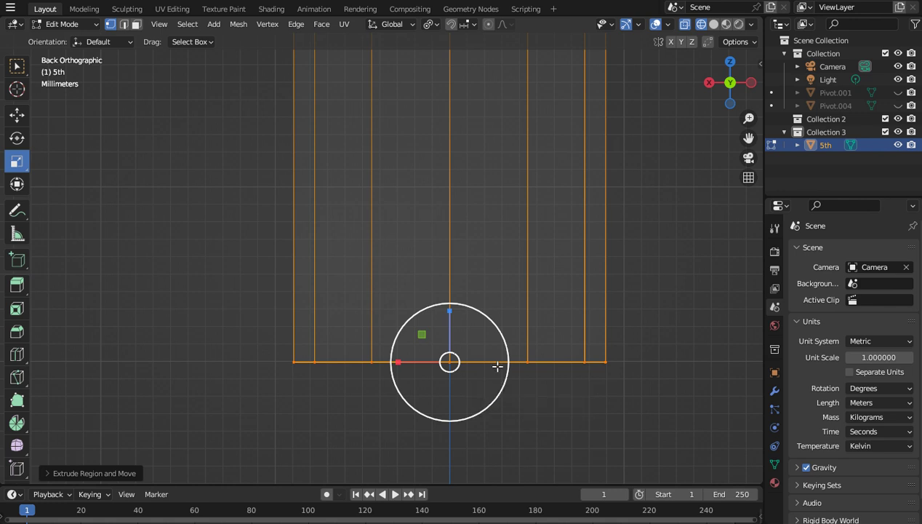
drag(497, 365, 455, 363)
scroll(454, 364, down, 5)
scroll(453, 363, down, 4)
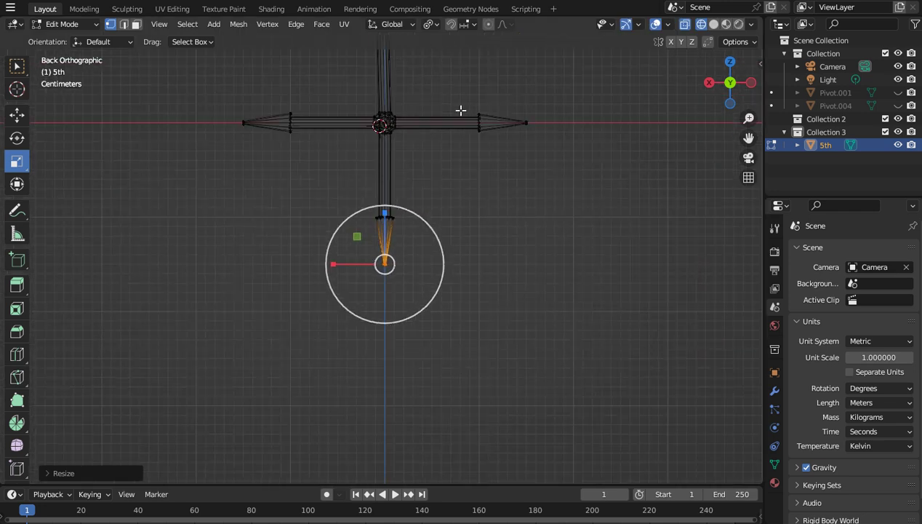
click(530, 157)
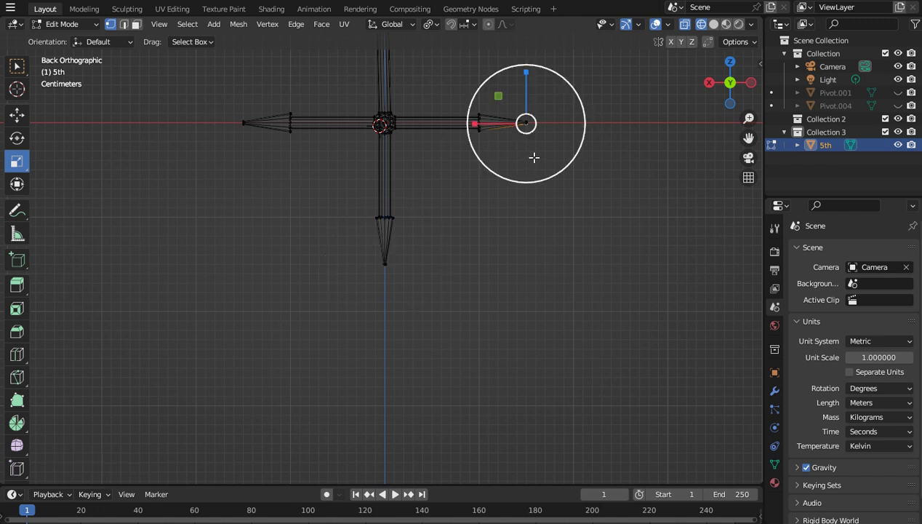
Step: Switch to solid shading and examine the new arrowhead's shape and flared base, including from the left side
click(713, 24)
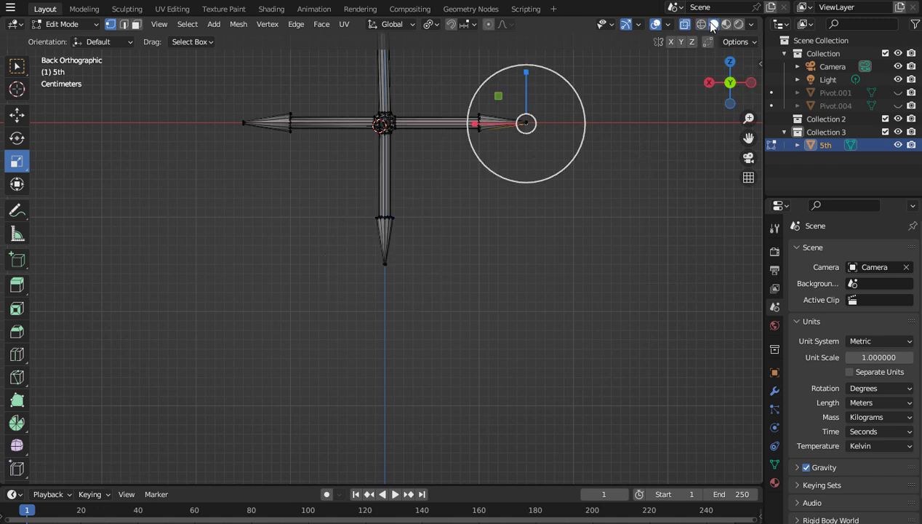
scroll(643, 171, up, 4)
drag(721, 80, 716, 81)
scroll(716, 82, up, 3)
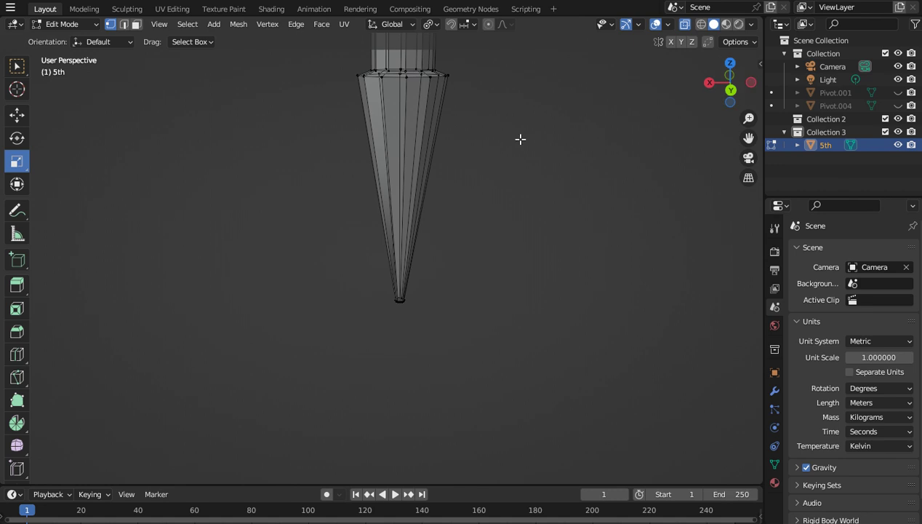
click(430, 75)
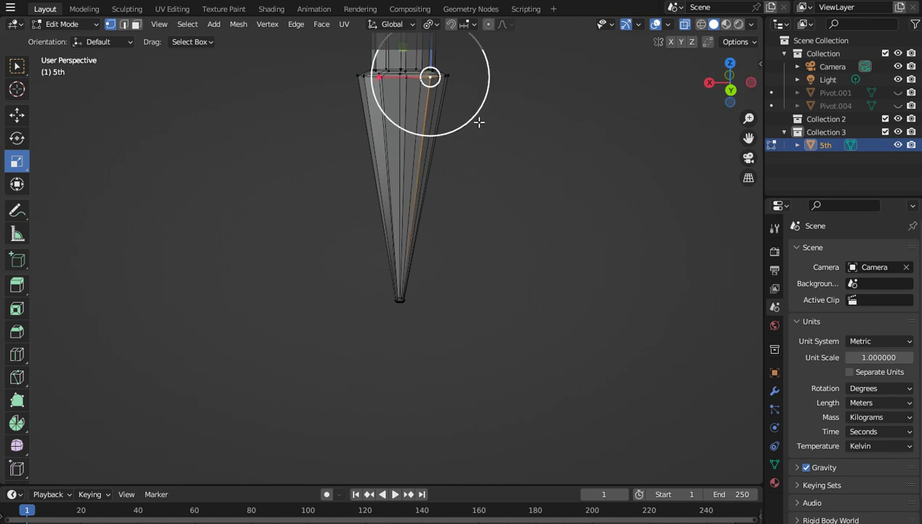
click(751, 83)
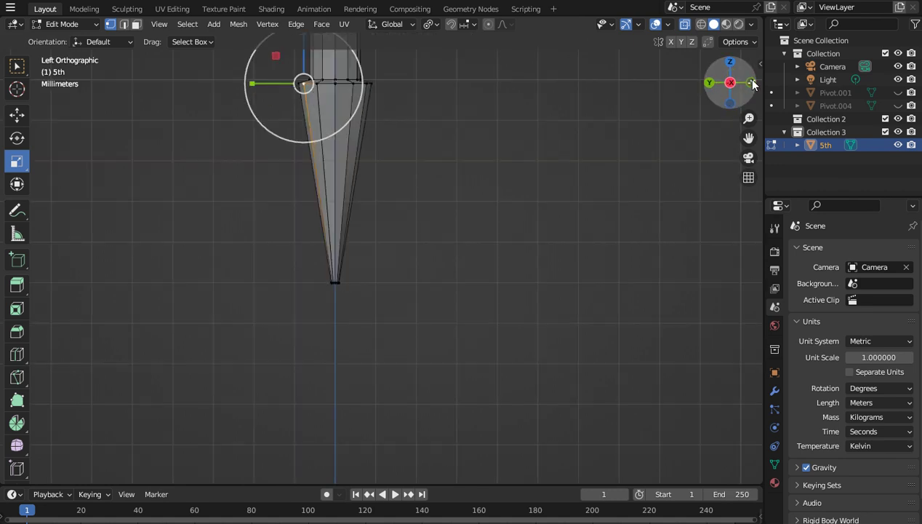
Step: In wireframe with X-ray on, select the arrowhead's whole flared ring and move it up along Z, level with the shaft's end ring
click(701, 24)
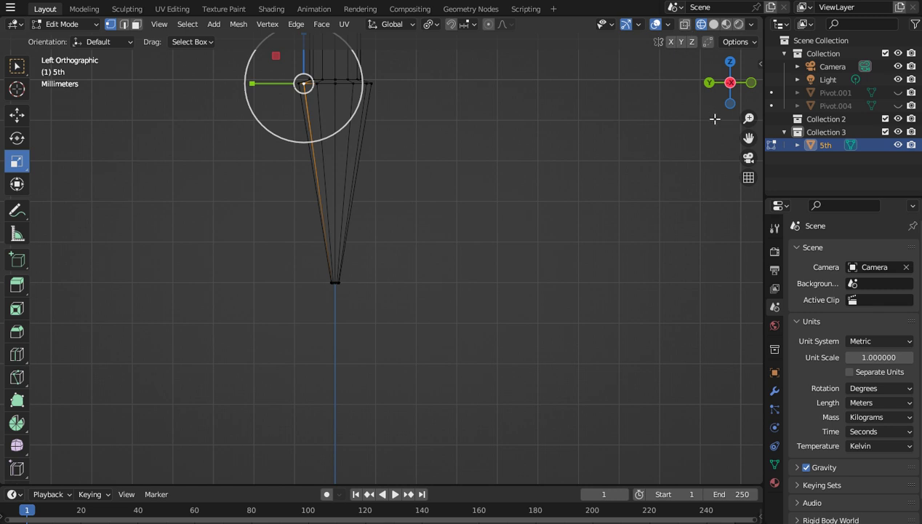
drag(747, 137, 851, 291)
scroll(667, 127, up, 3)
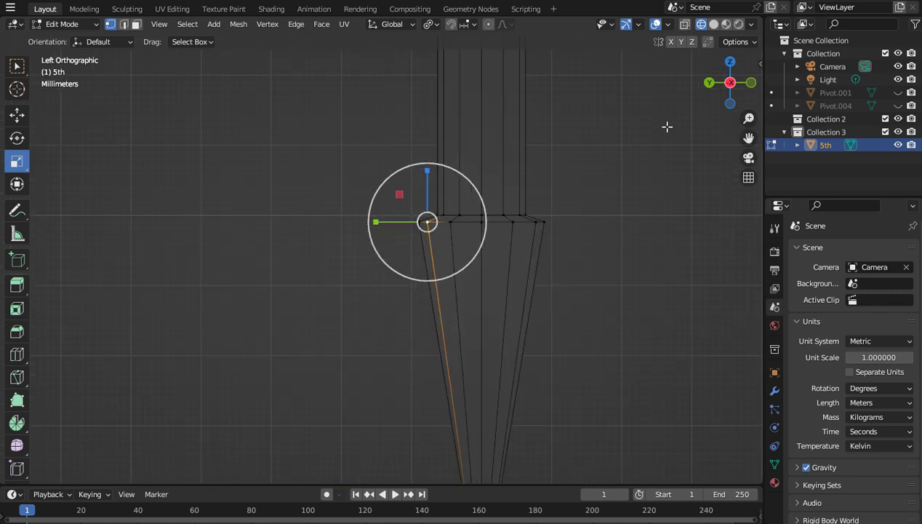
scroll(667, 127, up, 3)
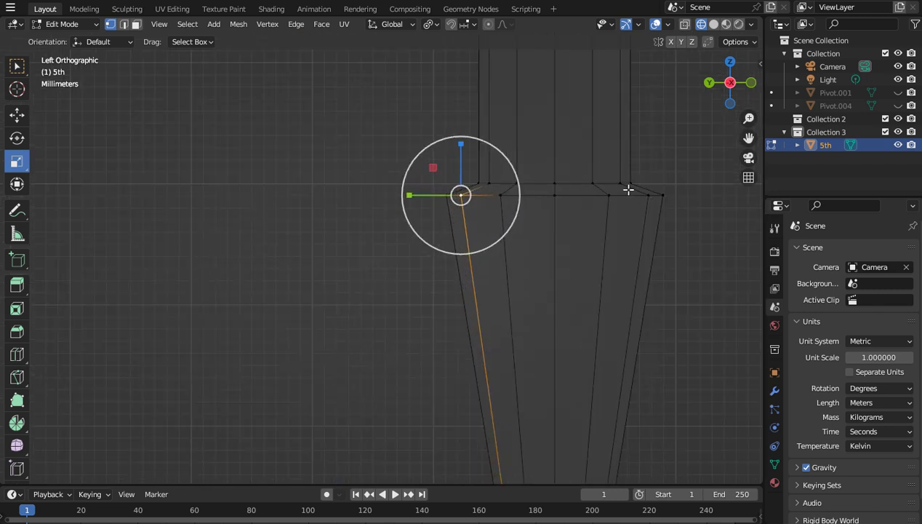
click(684, 24)
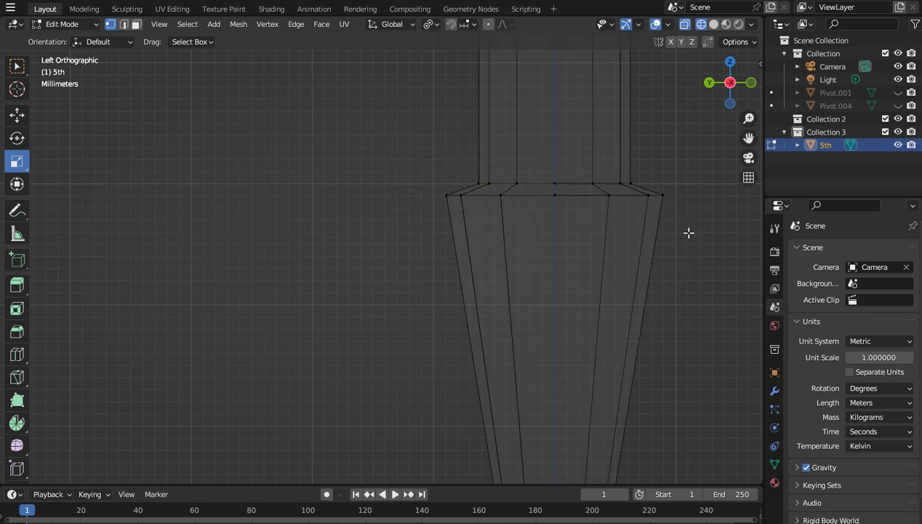
drag(689, 232, 411, 186)
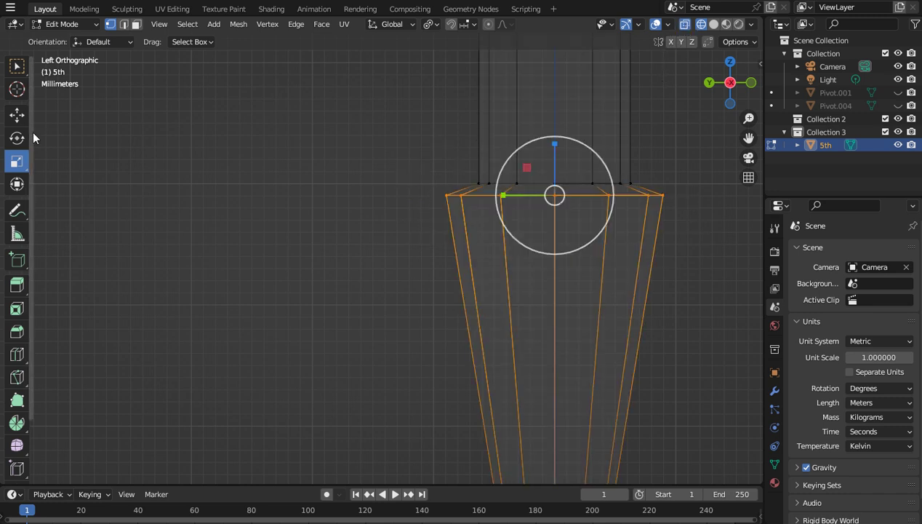
click(17, 115)
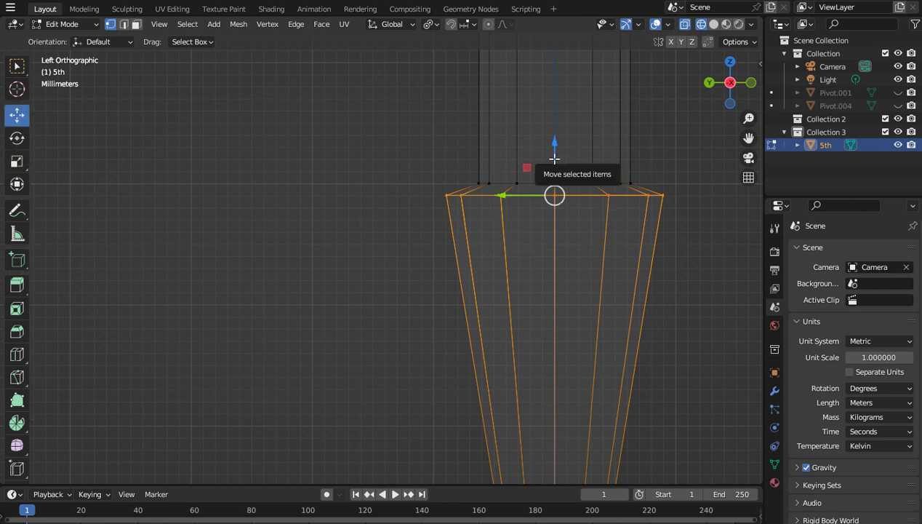
drag(554, 159, 549, 144)
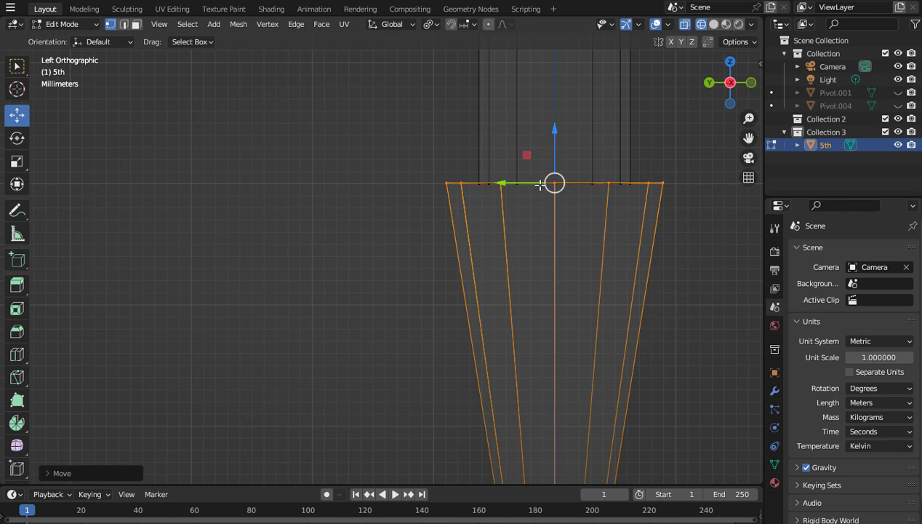
scroll(540, 186, down, 3)
scroll(536, 183, down, 3)
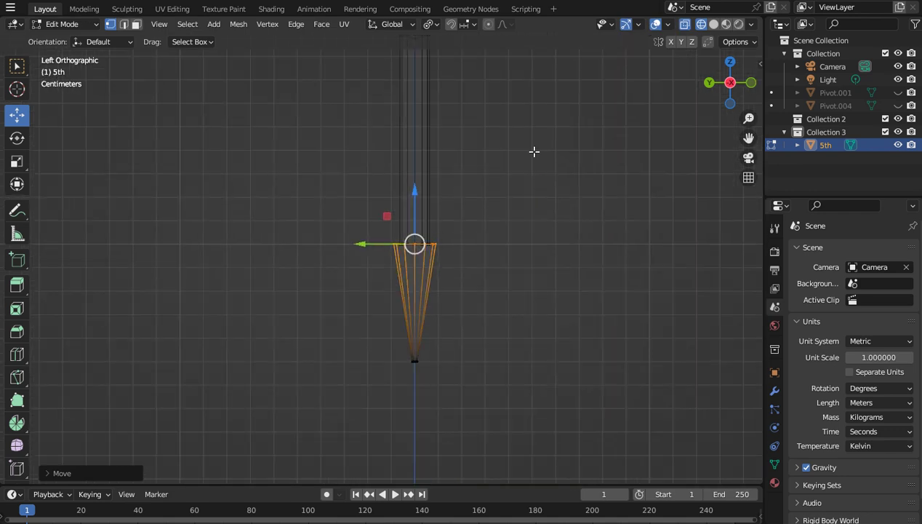
click(532, 149)
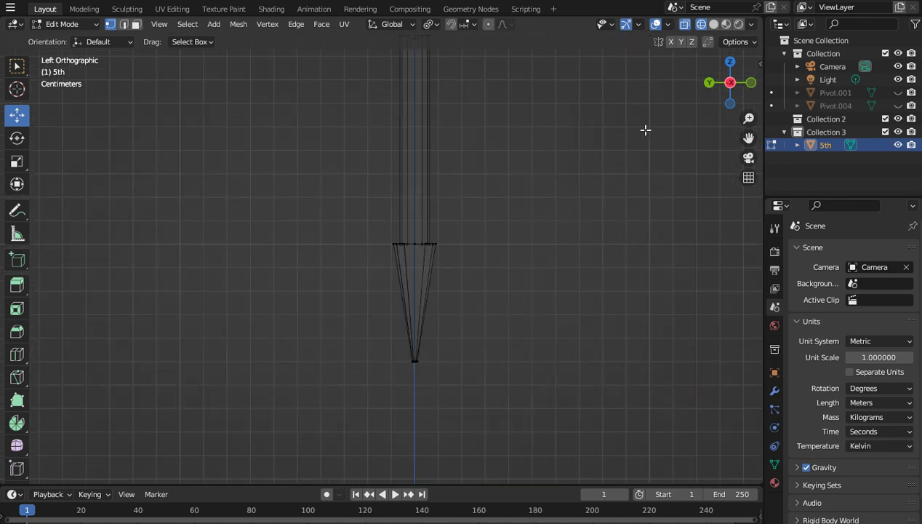
Step: Display the whole six-armed mesh in solid shading with X-ray off
drag(748, 137, 700, 128)
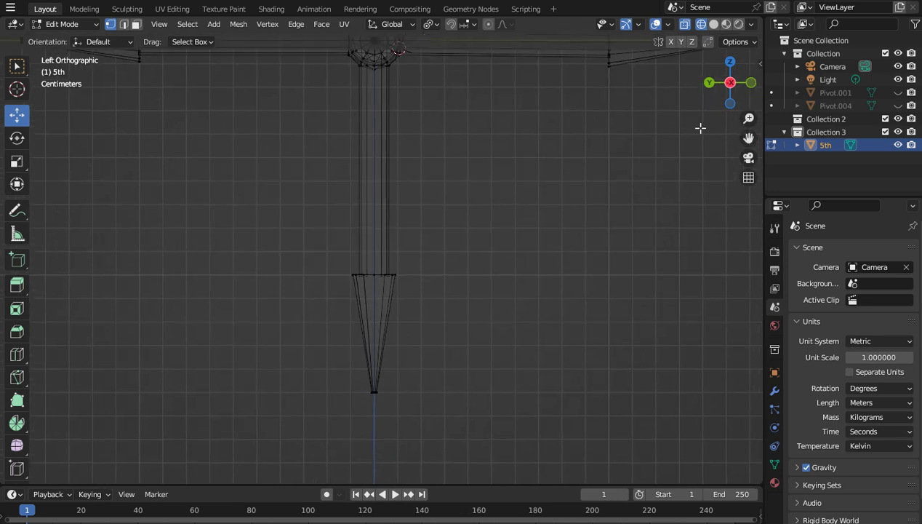
scroll(594, 136, down, 5)
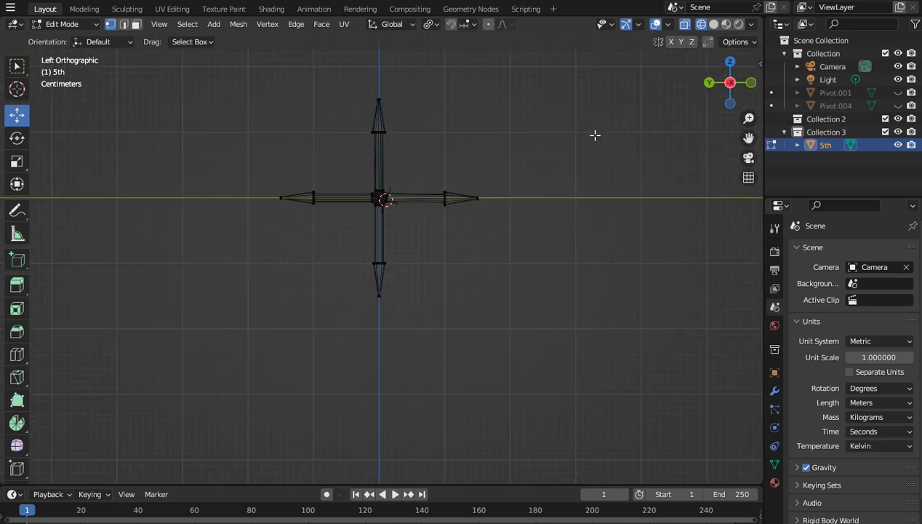
drag(723, 89, 717, 90)
click(712, 24)
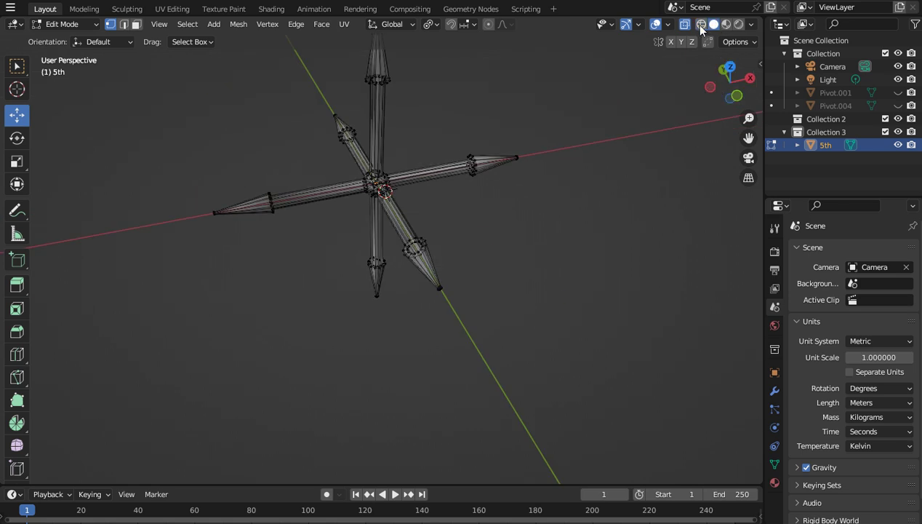
click(686, 25)
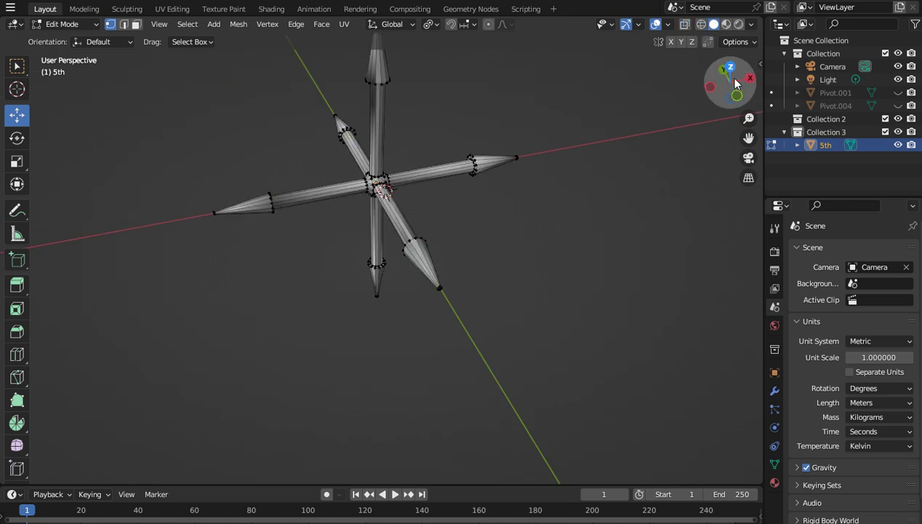
Step: Examine the finished six-armed pivot from several angles and the right side, comparing the arms' shape and length
drag(731, 83, 722, 88)
scroll(600, 140, up, 4)
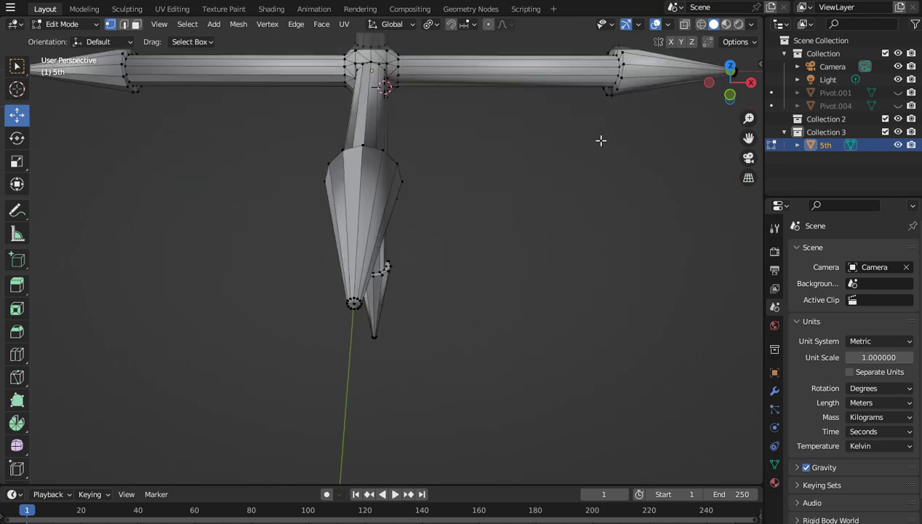
scroll(669, 153, down, 4)
drag(749, 137, 751, 136)
drag(730, 83, 698, 155)
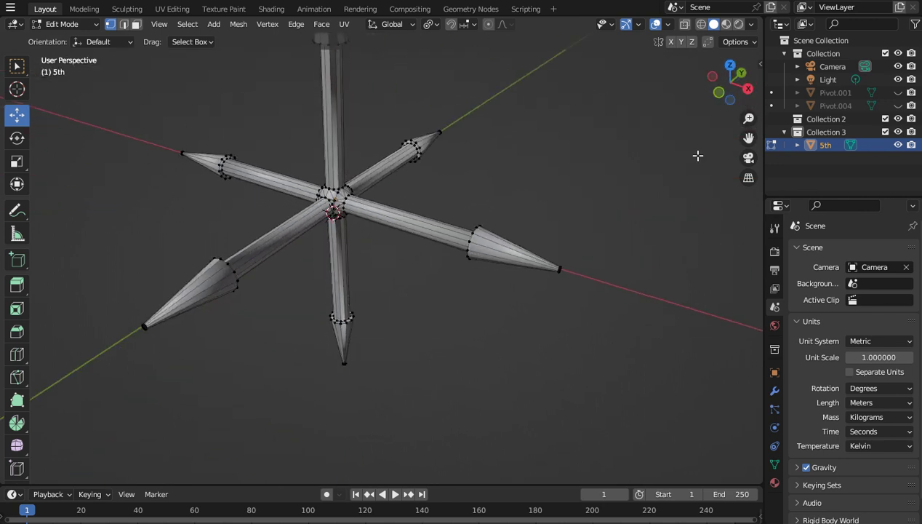
scroll(388, 211, down, 4)
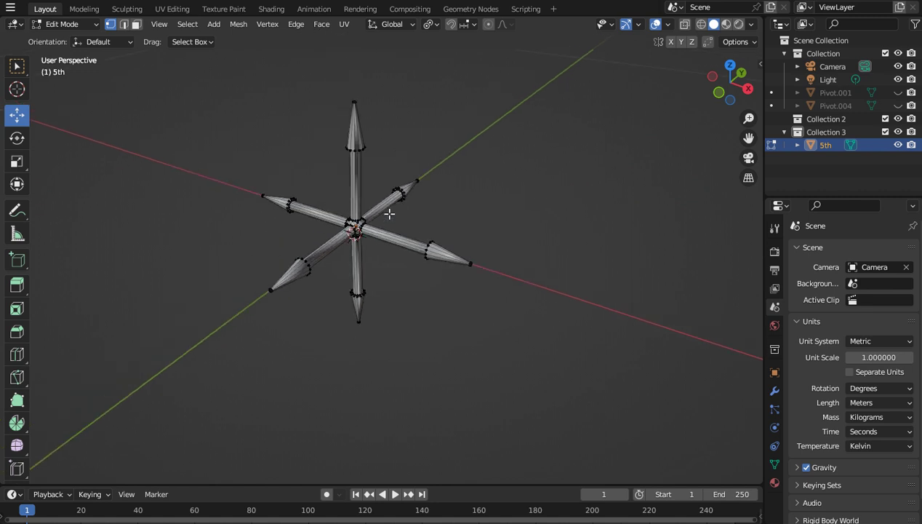
scroll(375, 209, up, 3)
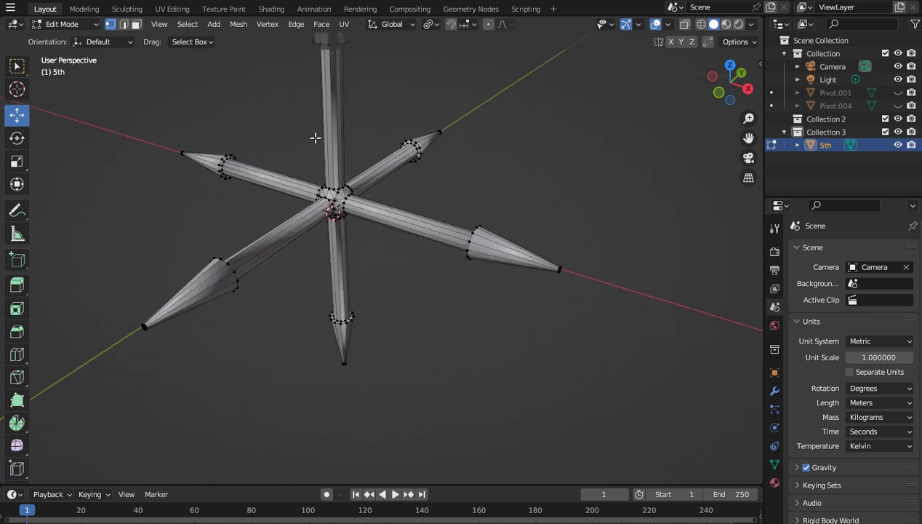
drag(734, 85, 740, 100)
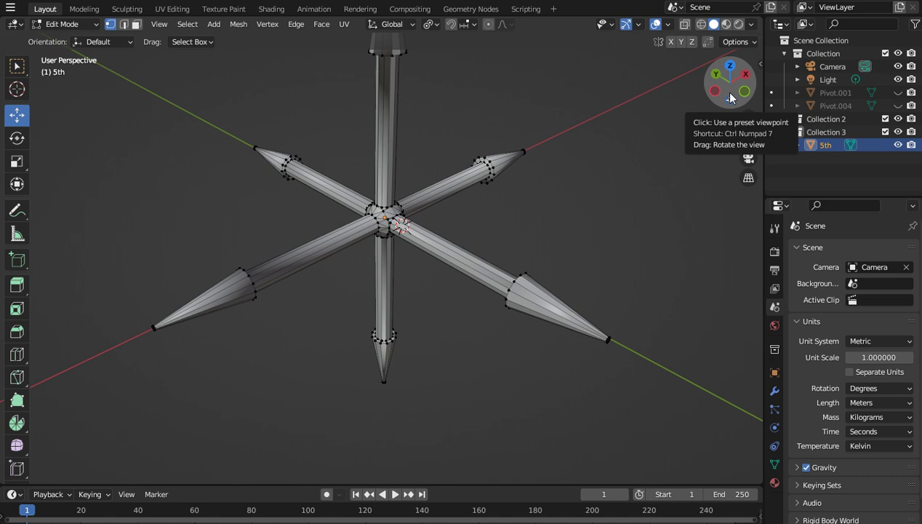
scroll(670, 93, down, 3)
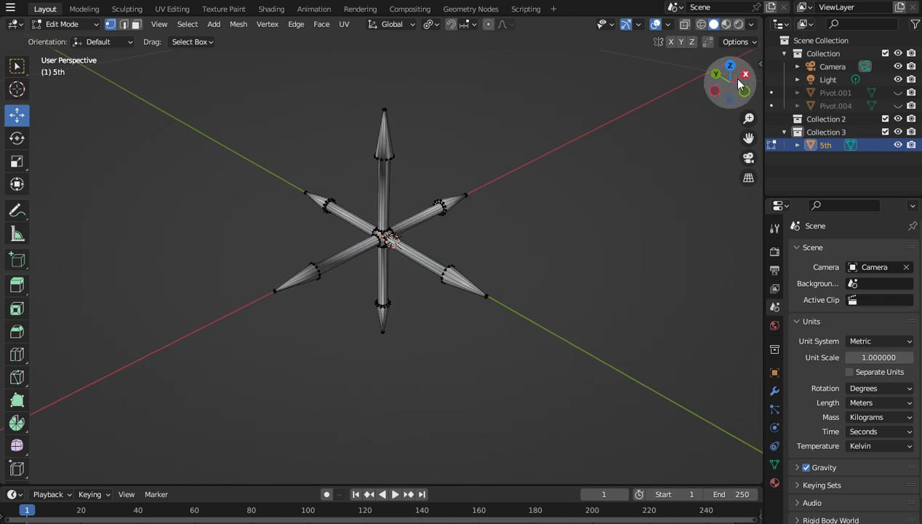
drag(739, 84, 469, 174)
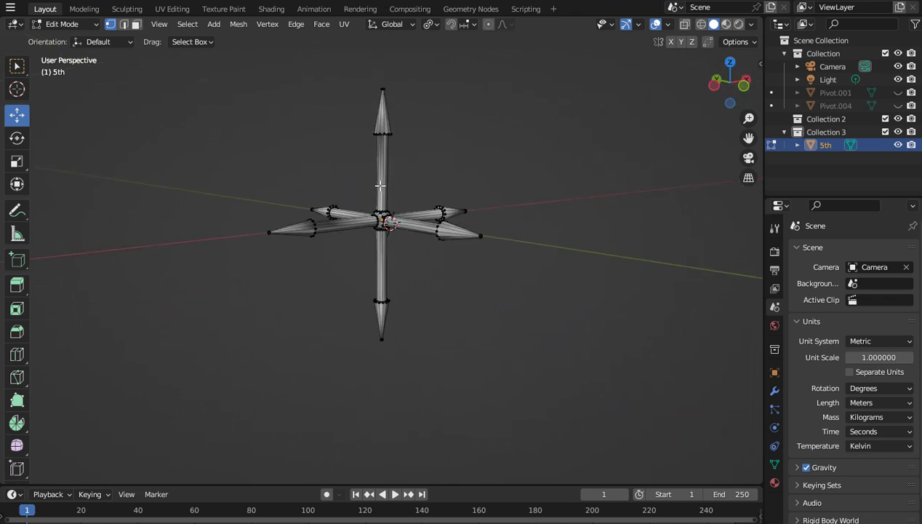
click(747, 83)
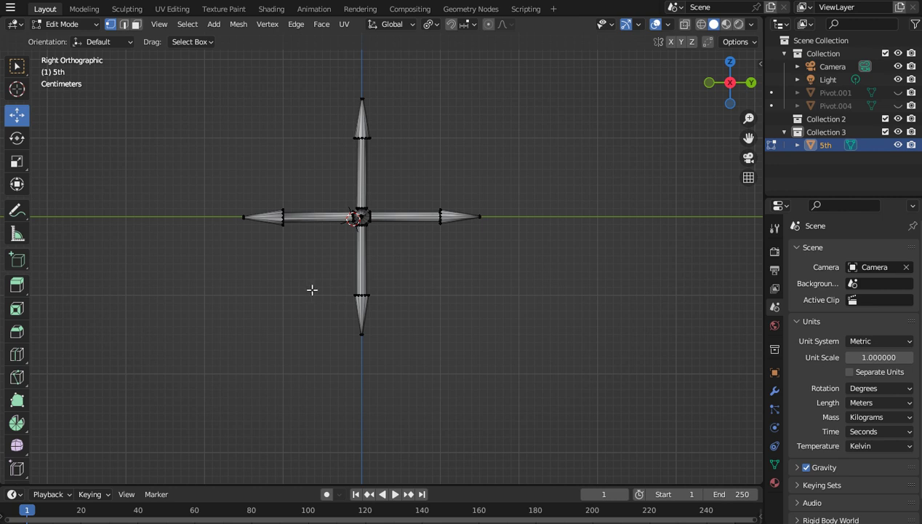
scroll(409, 242, down, 4)
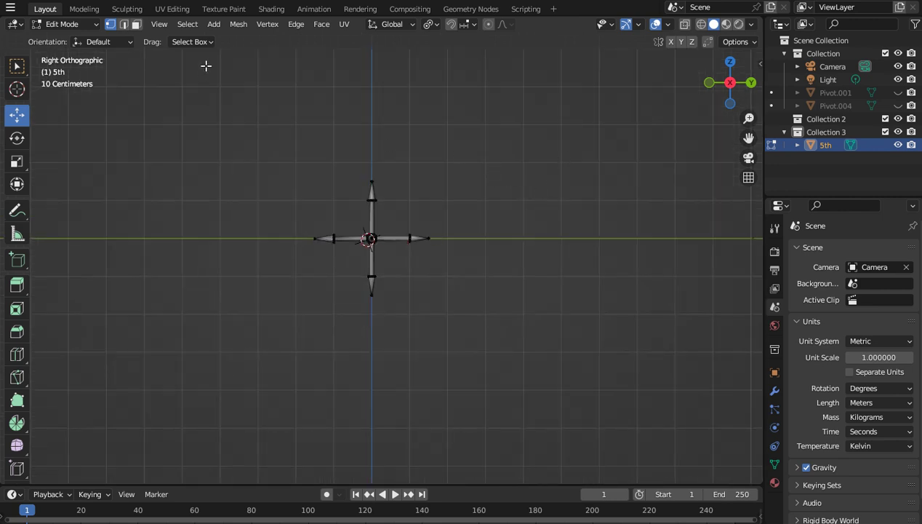
Step: Return to Object Mode and rename the pivot object as 6th
click(207, 25)
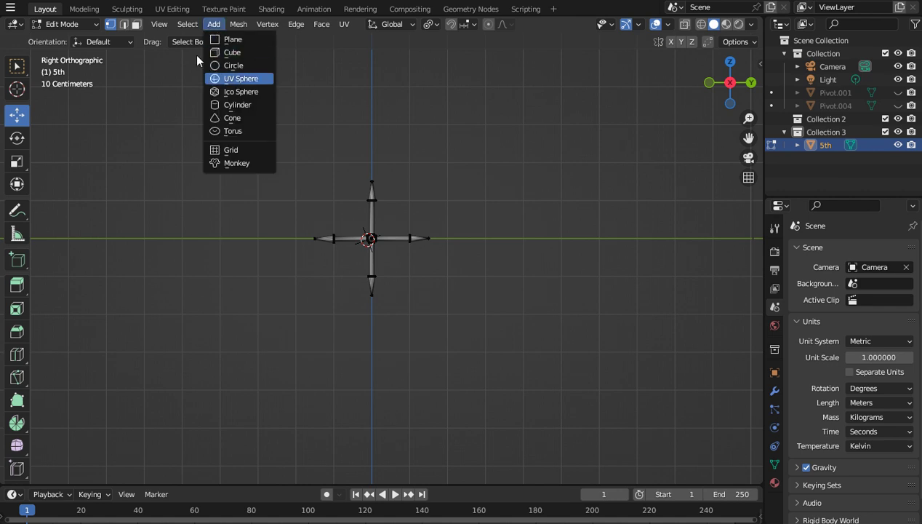
click(55, 25)
click(56, 40)
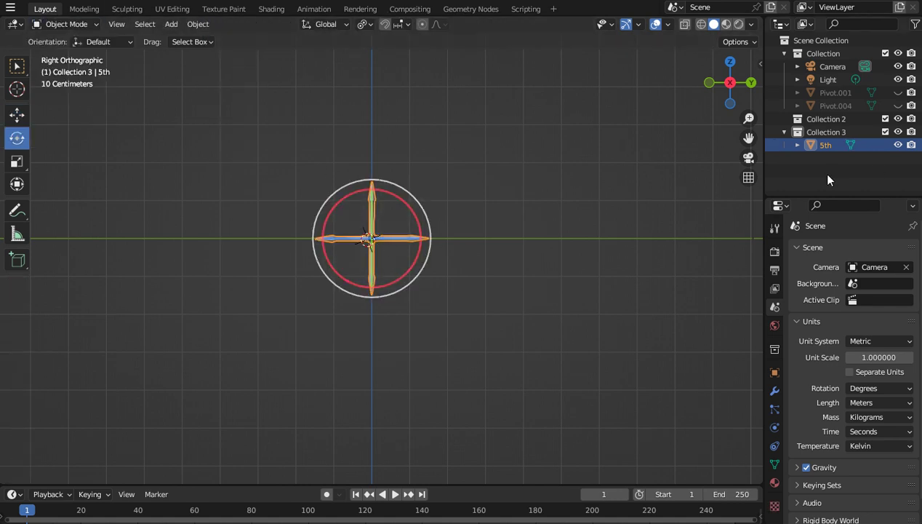
double_click(825, 145)
click(825, 146)
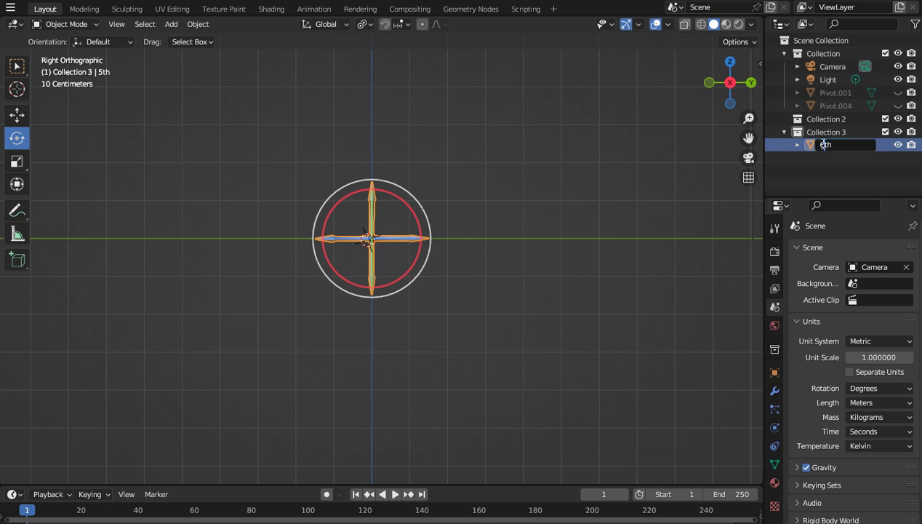
drag(834, 145, 801, 148)
key(Return)
Step: Rename the 6th object's mesh data as 6th and make the object the active selection again
click(797, 145)
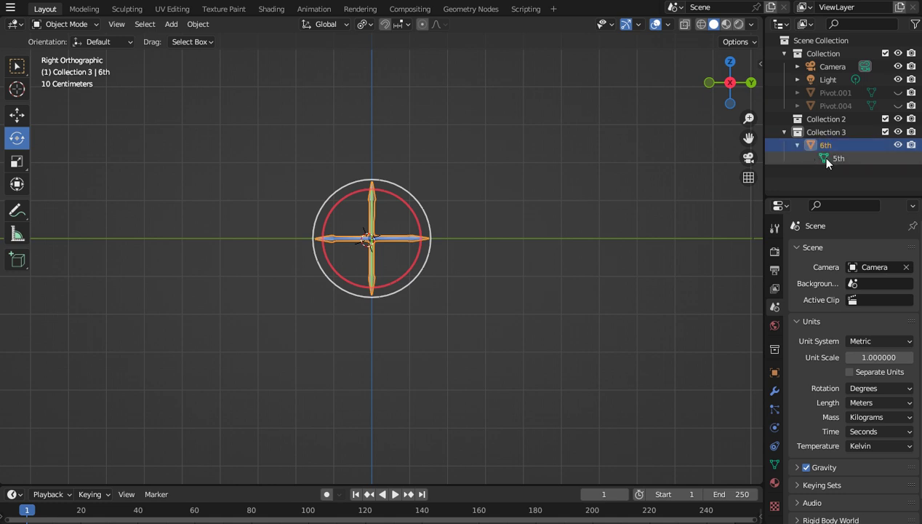
click(829, 159)
double_click(830, 160)
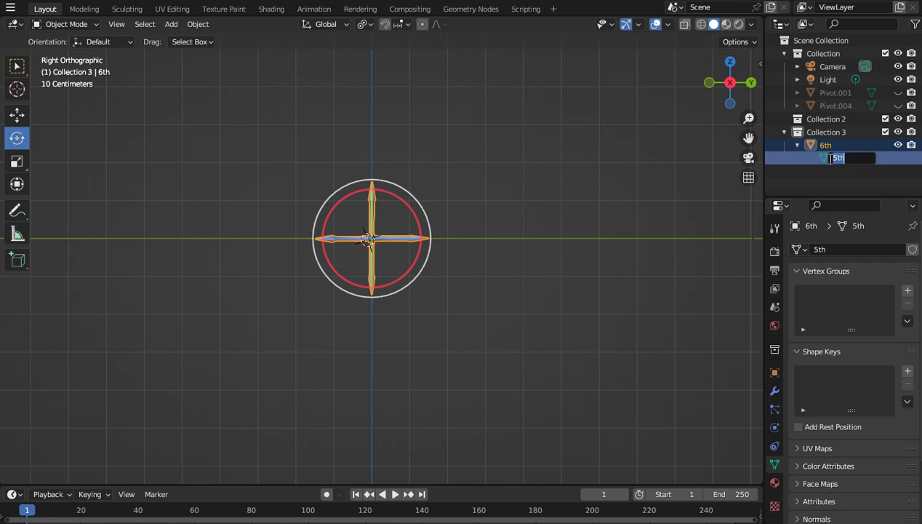
text(6th)
key(Return)
click(797, 144)
click(809, 145)
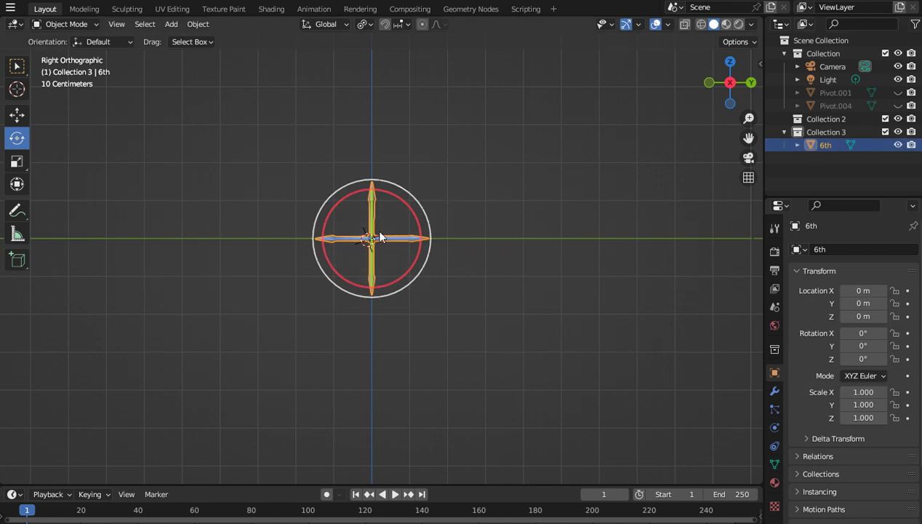
click(11, 8)
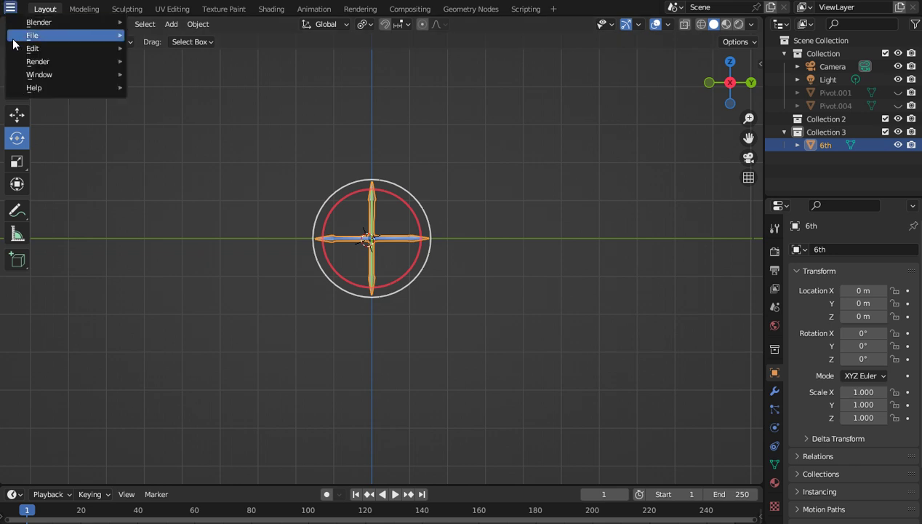
mouse_move(57, 66)
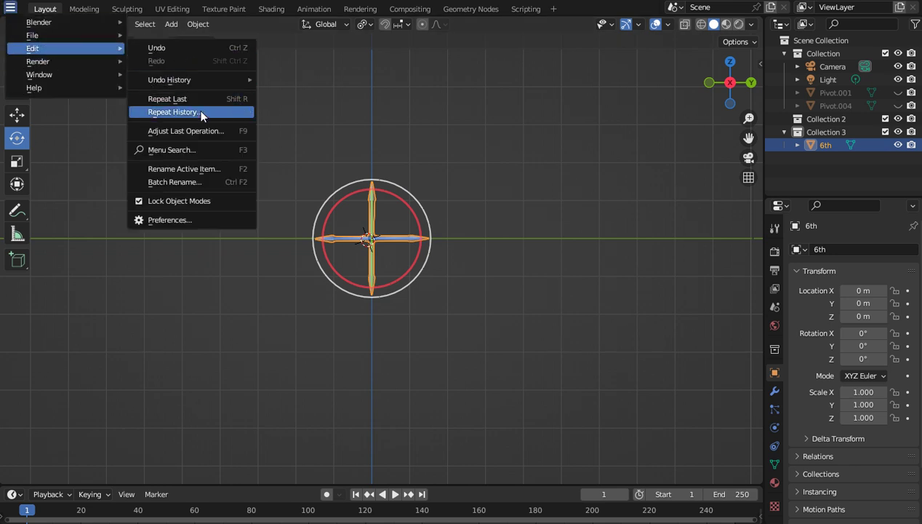
mouse_move(89, 73)
mouse_move(72, 47)
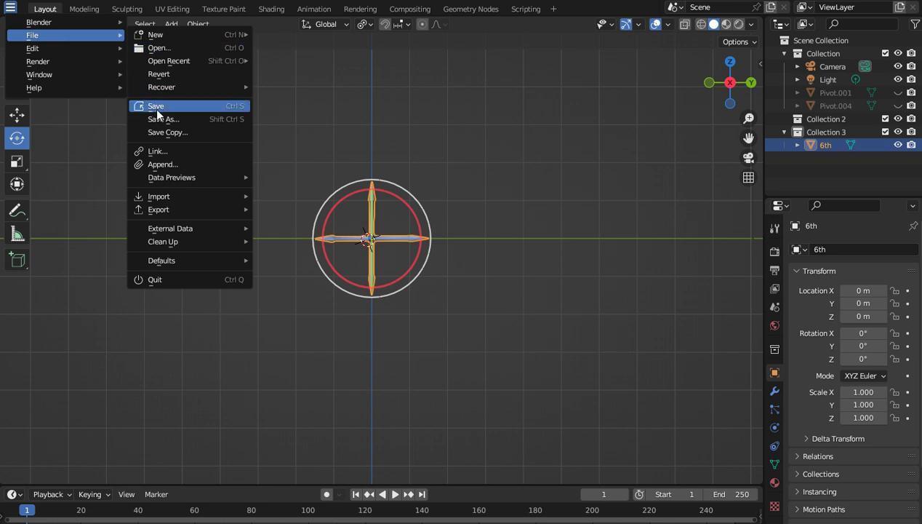
mouse_move(185, 211)
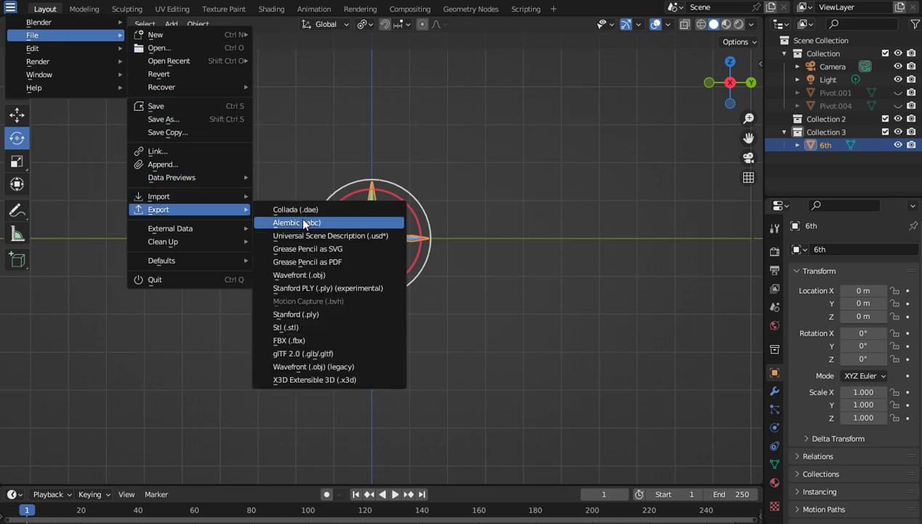
click(304, 223)
click(751, 441)
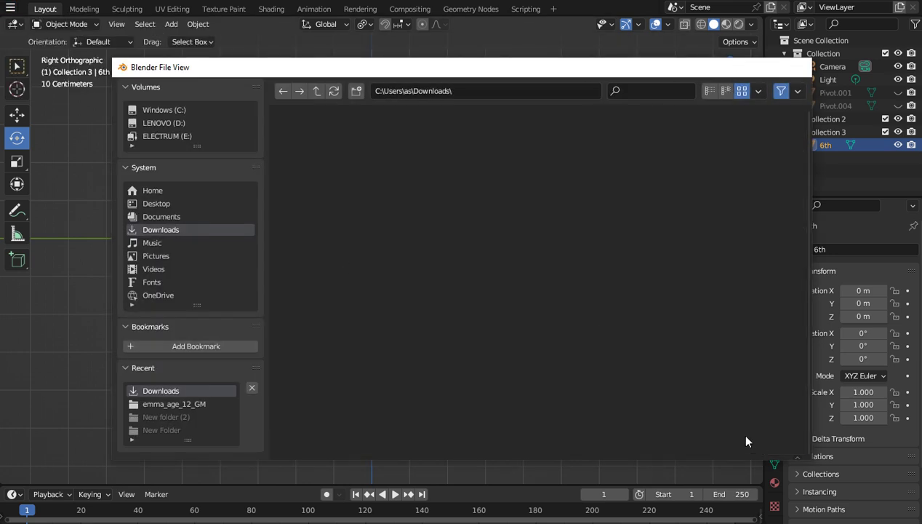
Step: Export the selected pivot as a Wavefront OBJ file named 6th.obj in the Downloads folder
click(10, 8)
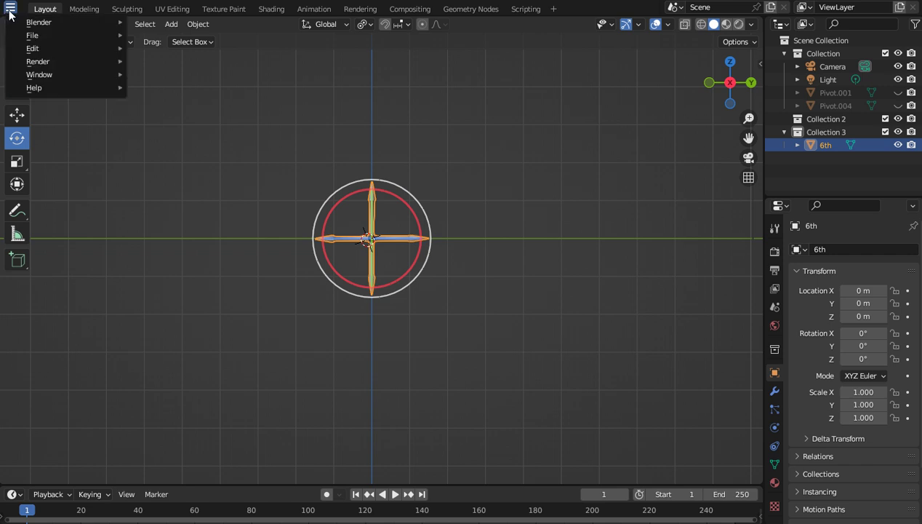
mouse_move(77, 41)
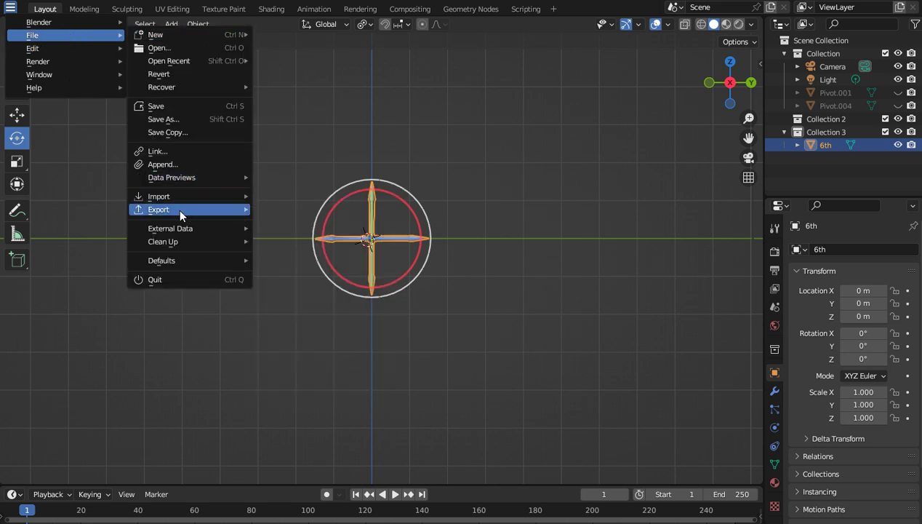
mouse_move(178, 209)
click(334, 274)
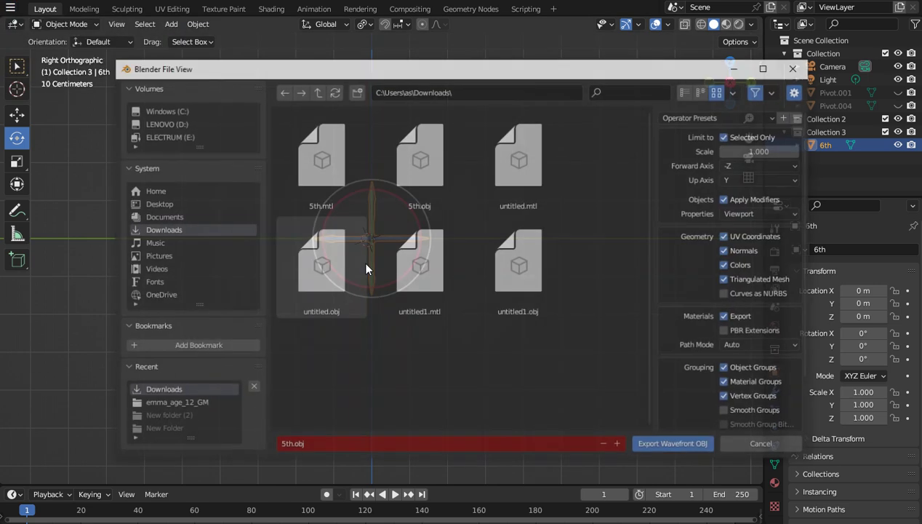
click(519, 452)
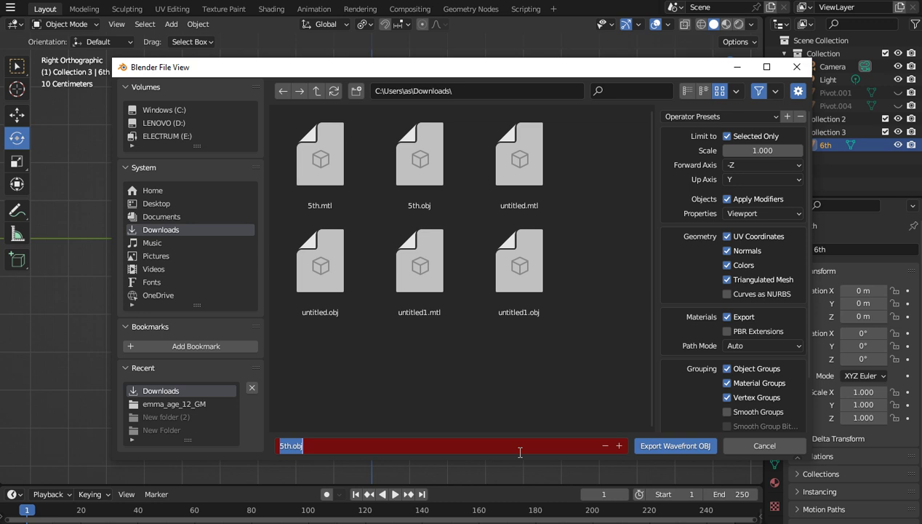
text(6th)
key(Return)
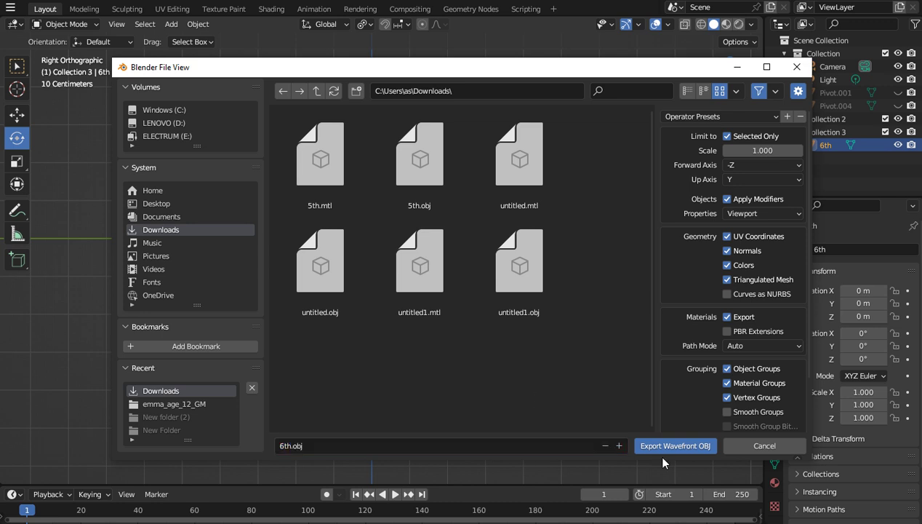
click(658, 447)
Step: Examine the selected six-armed pivot in perspective from several angles, up close and from a distance
drag(739, 85, 464, 217)
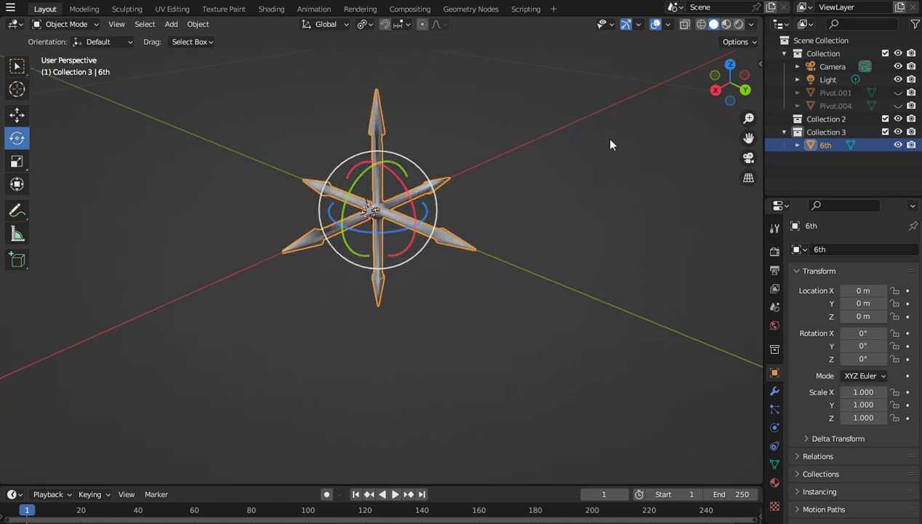
drag(738, 96, 727, 80)
scroll(619, 133, up, 3)
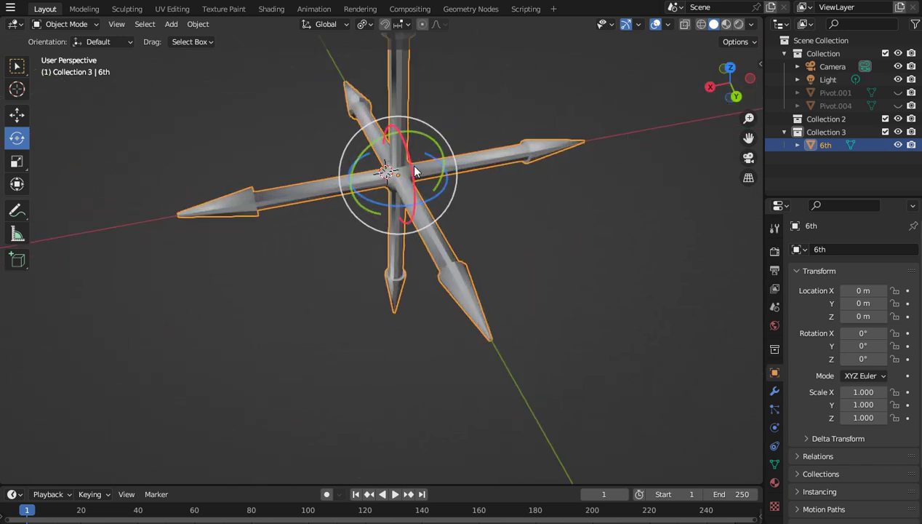
scroll(570, 170, down, 2)
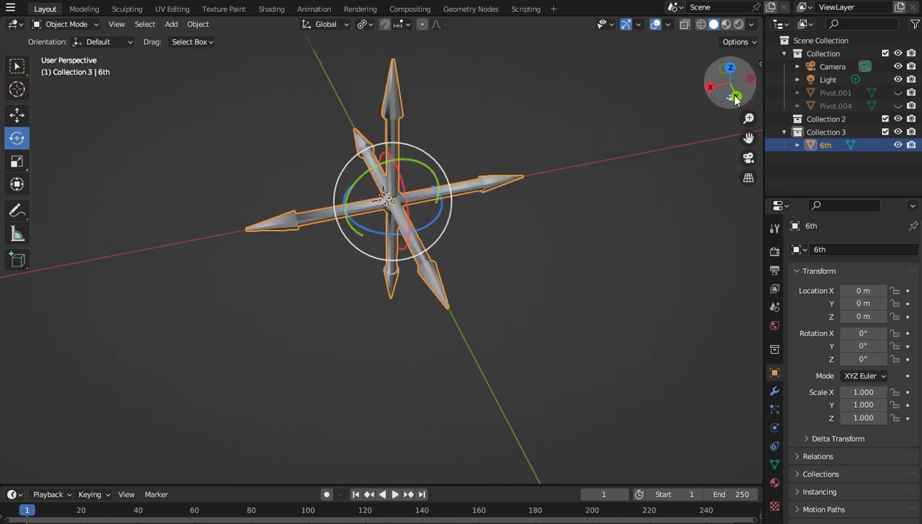
mouse_move(726, 91)
mouse_down()
mouse_move(742, 119)
mouse_move(738, 104)
mouse_up()
drag(749, 137, 746, 202)
drag(729, 94, 736, 38)
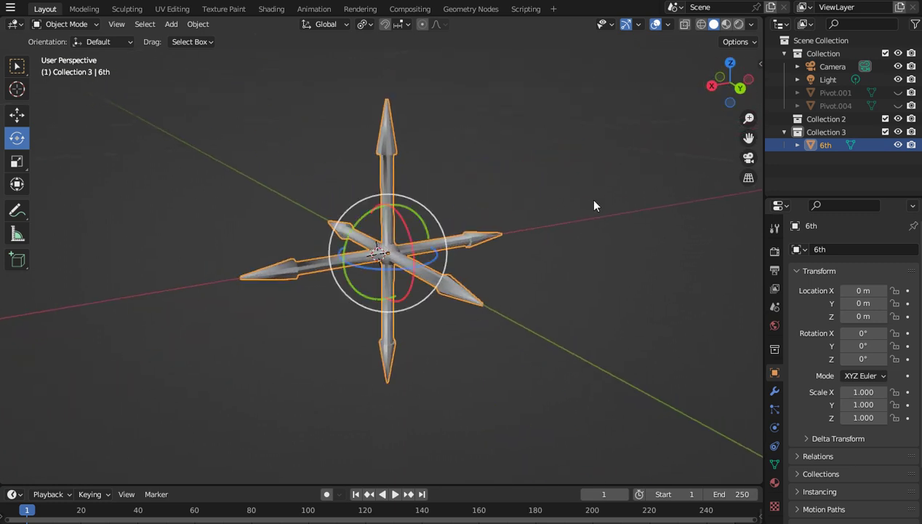
scroll(594, 205, up, 2)
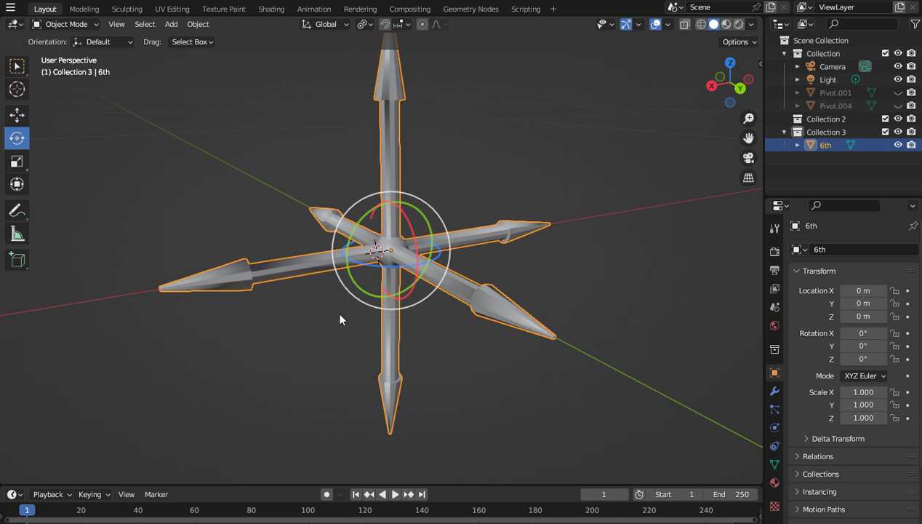
mouse_move(730, 107)
mouse_down()
mouse_move(736, 93)
mouse_move(729, 105)
mouse_up()
scroll(554, 229, down, 3)
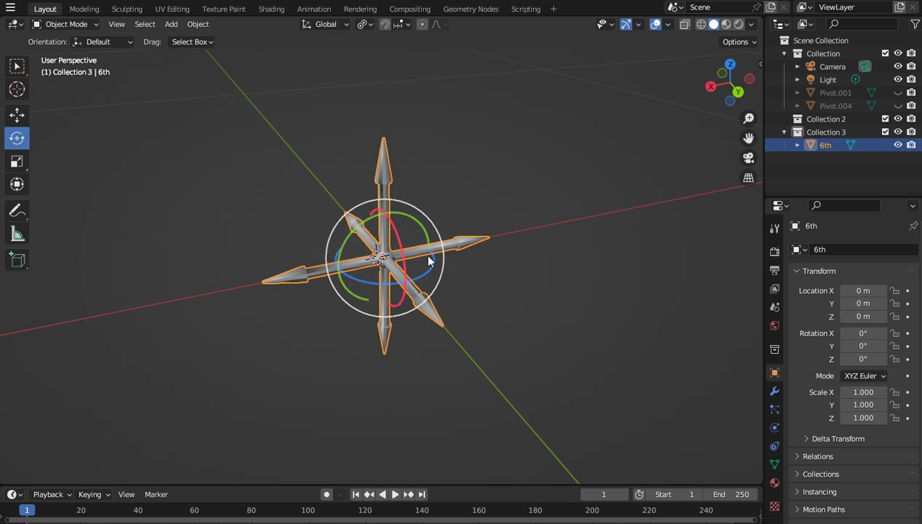
Step: Deselect the pivot and inspect its central joint and arrow-tipped arms without the selection outline
click(621, 210)
drag(715, 88, 736, 120)
scroll(557, 183, down, 2)
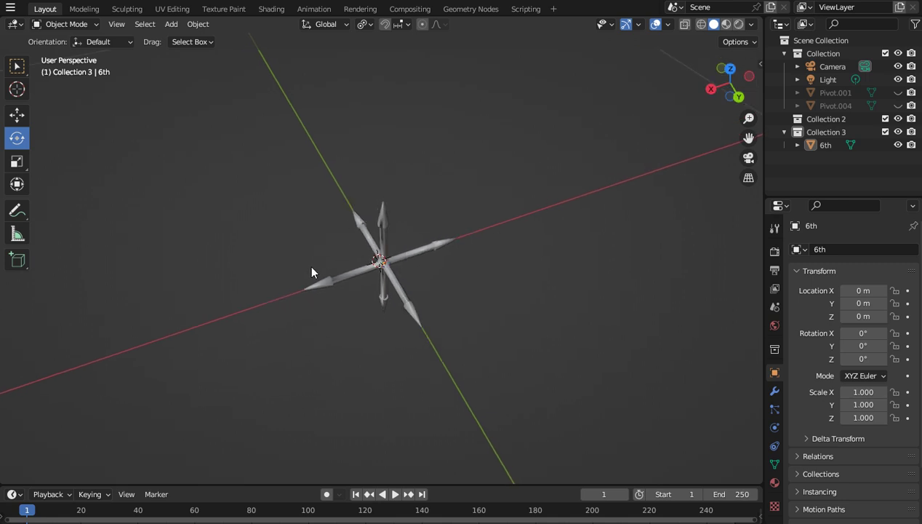
mouse_move(729, 86)
mouse_down()
mouse_move(747, 99)
mouse_move(742, 92)
mouse_move(736, 102)
mouse_up()
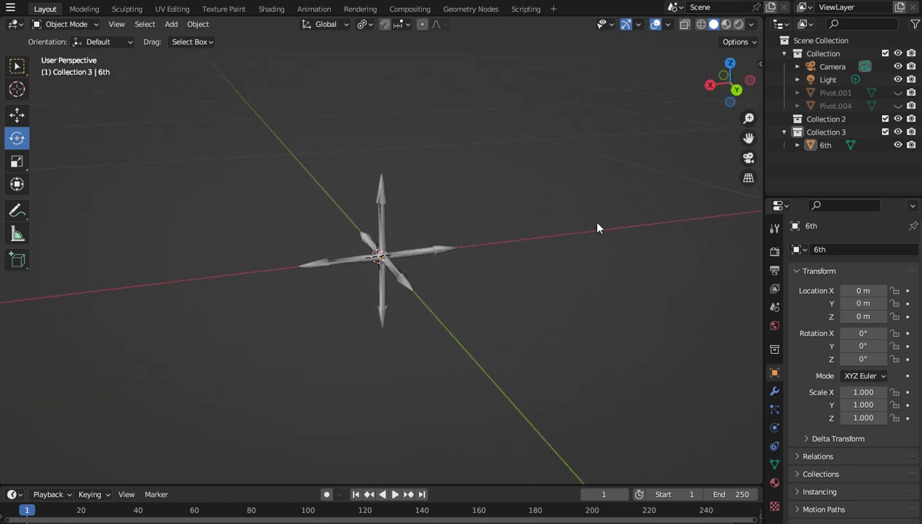
scroll(597, 223, up, 1)
scroll(641, 140, down, 3)
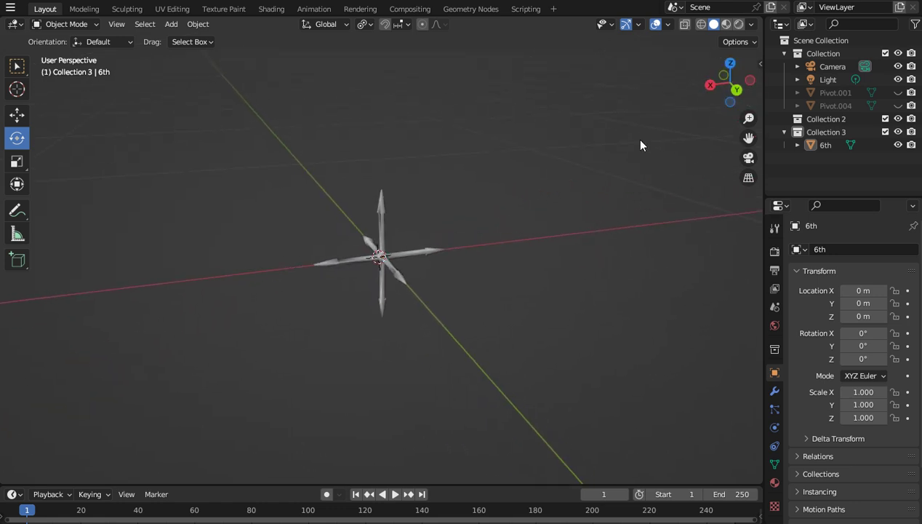
scroll(468, 196, up, 6)
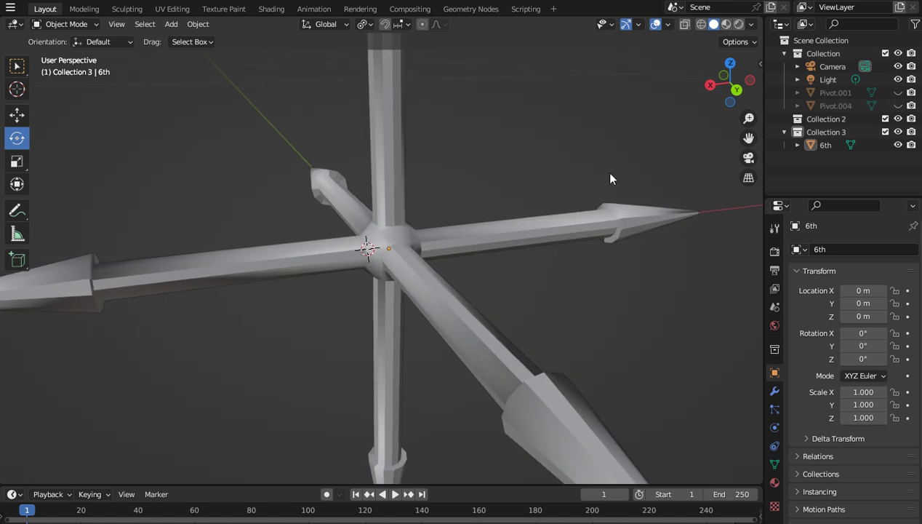
scroll(610, 175, down, 5)
mouse_move(730, 84)
mouse_down()
mouse_move(736, 70)
mouse_move(731, 78)
mouse_up()
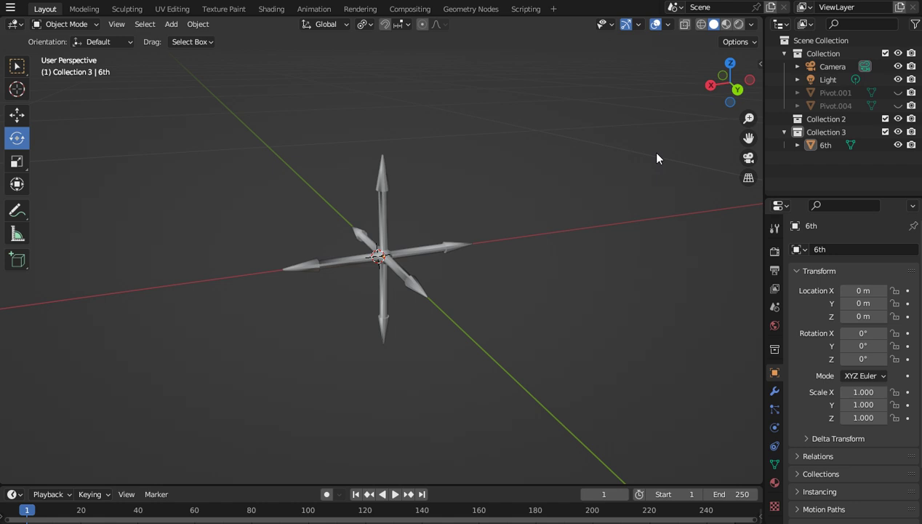
Step: Reselect the pivot and compare its arms in the left and front orthographic views and in perspective
click(384, 260)
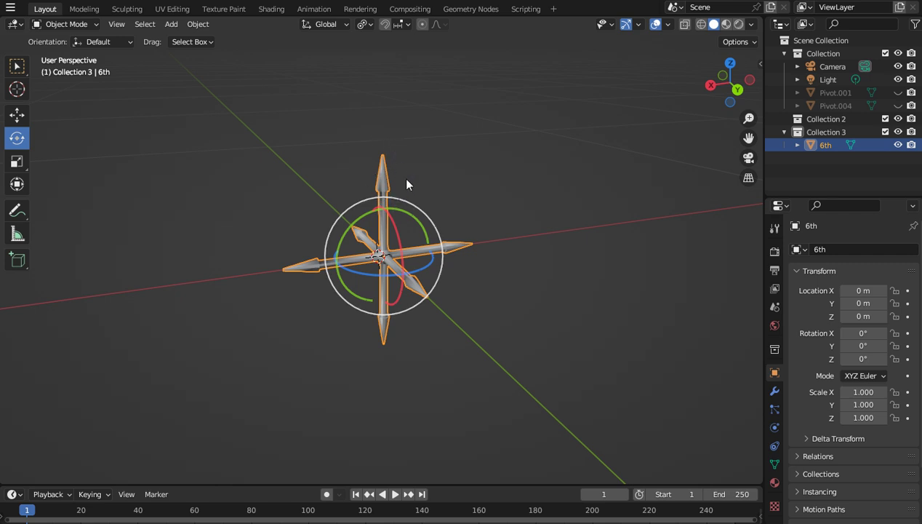
drag(713, 74, 723, 86)
scroll(639, 146, up, 3)
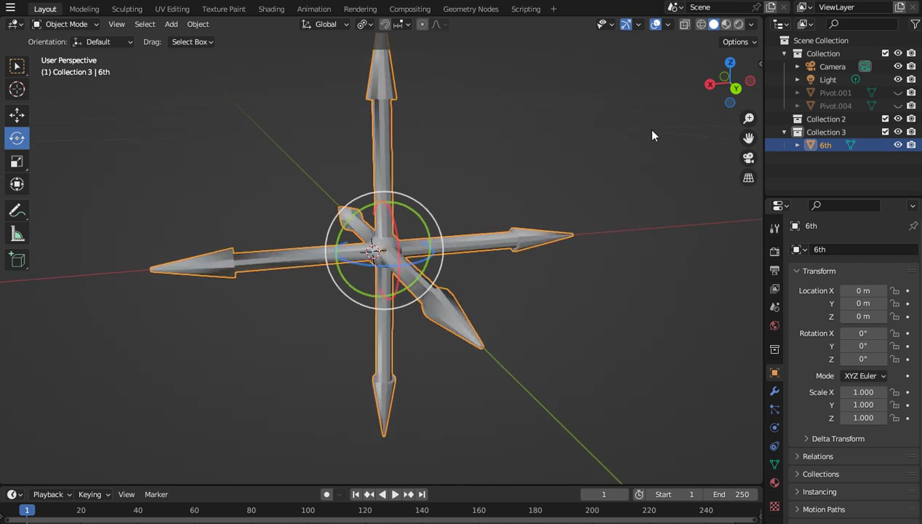
click(751, 82)
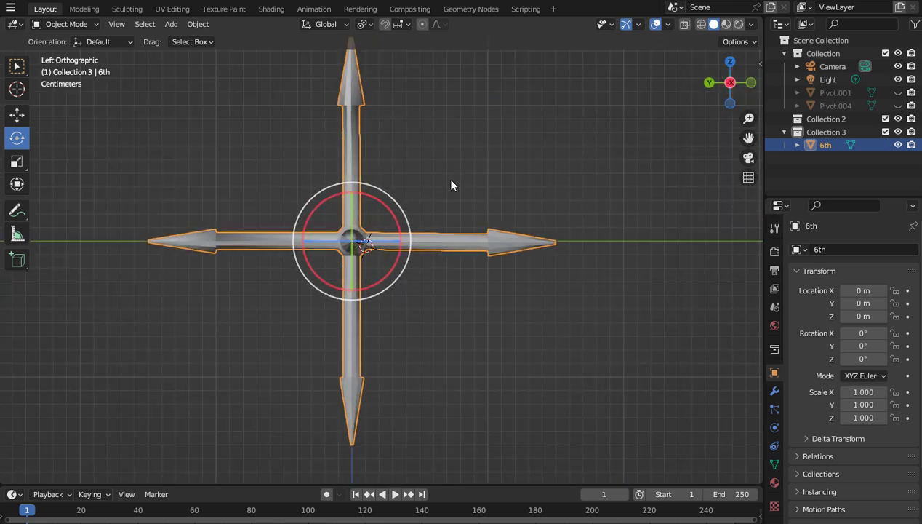
scroll(384, 227, down, 2)
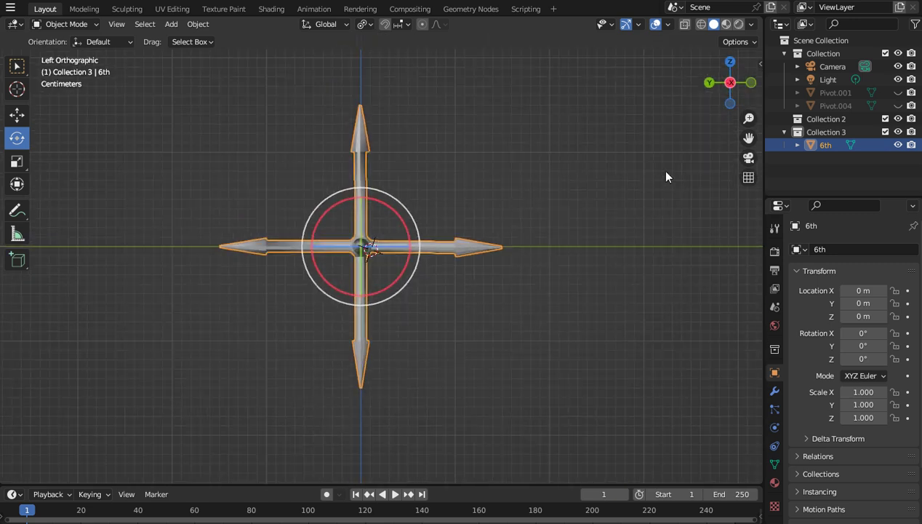
drag(728, 81, 720, 89)
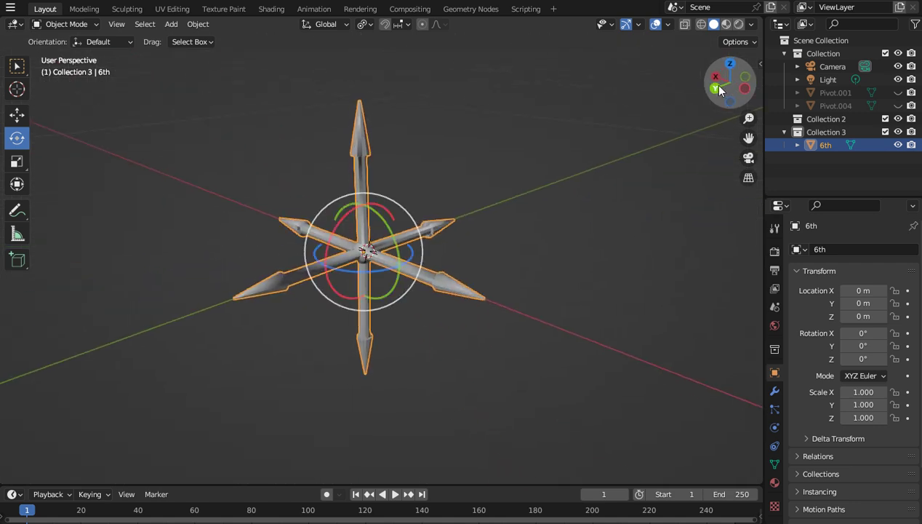
scroll(460, 185, up, 1)
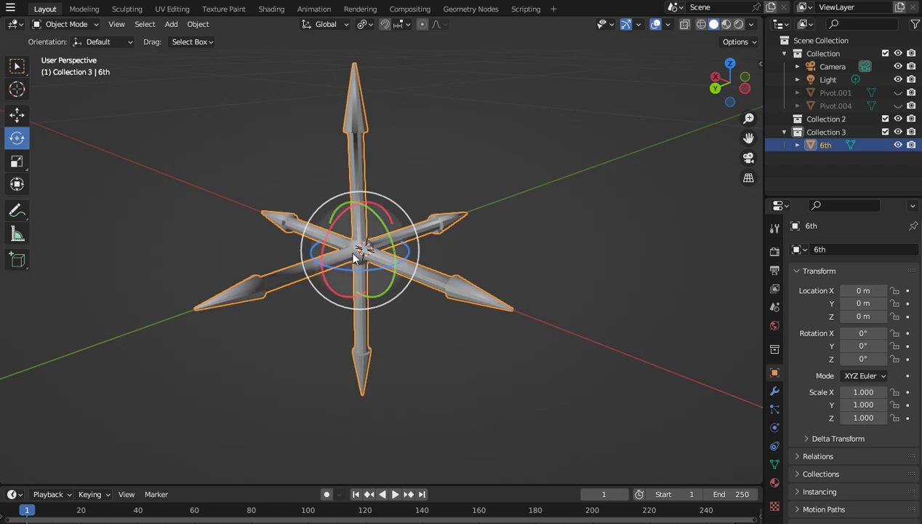
scroll(354, 255, down, 5)
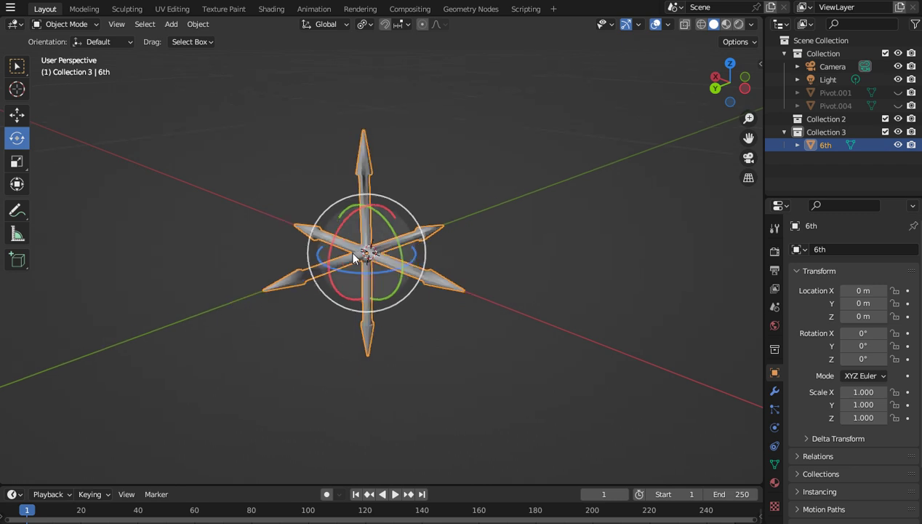
drag(727, 84, 631, 172)
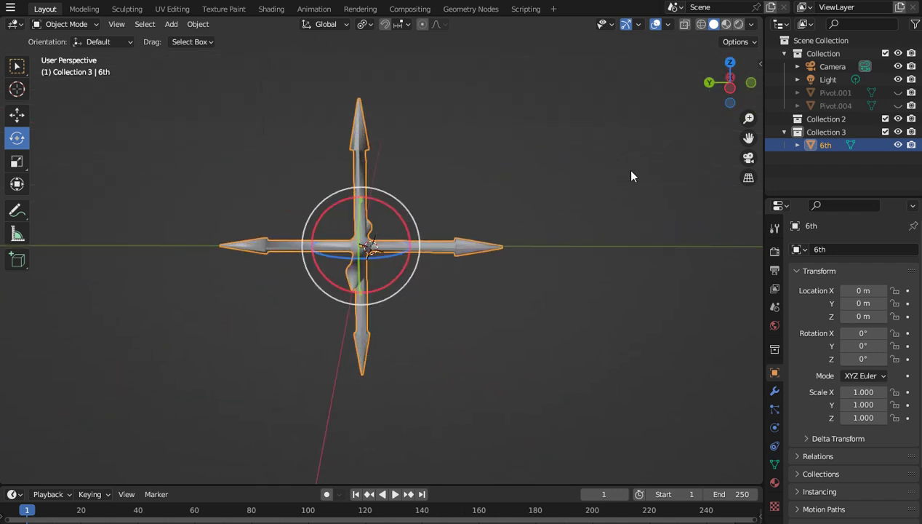
click(751, 83)
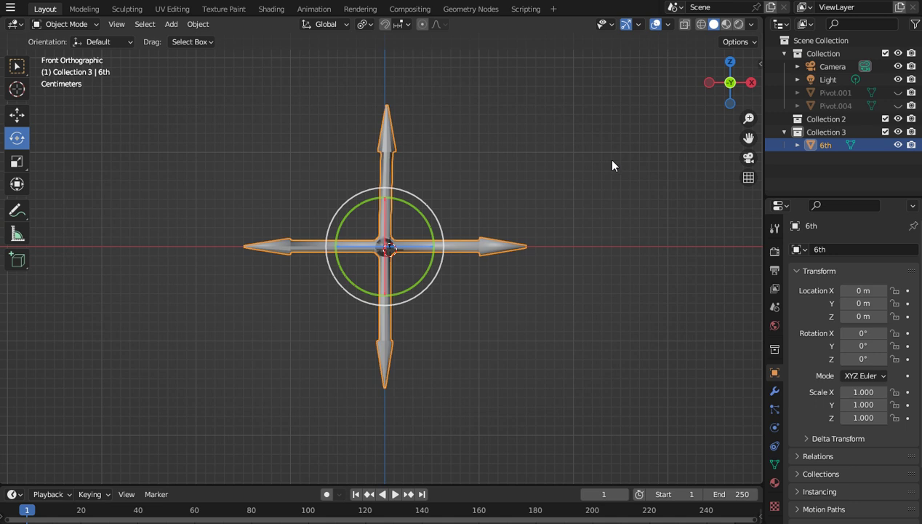
scroll(607, 159, down, 5)
drag(729, 82, 489, 209)
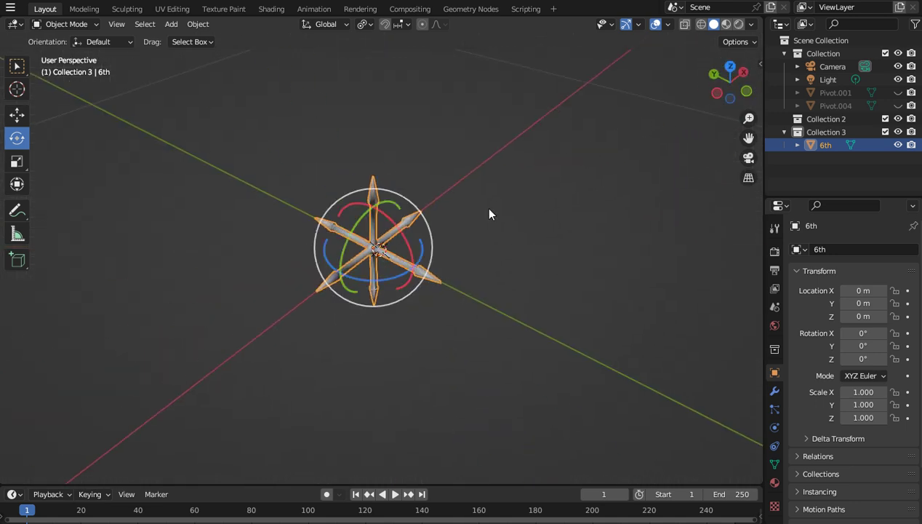
scroll(367, 240, up, 2)
scroll(368, 244, down, 1)
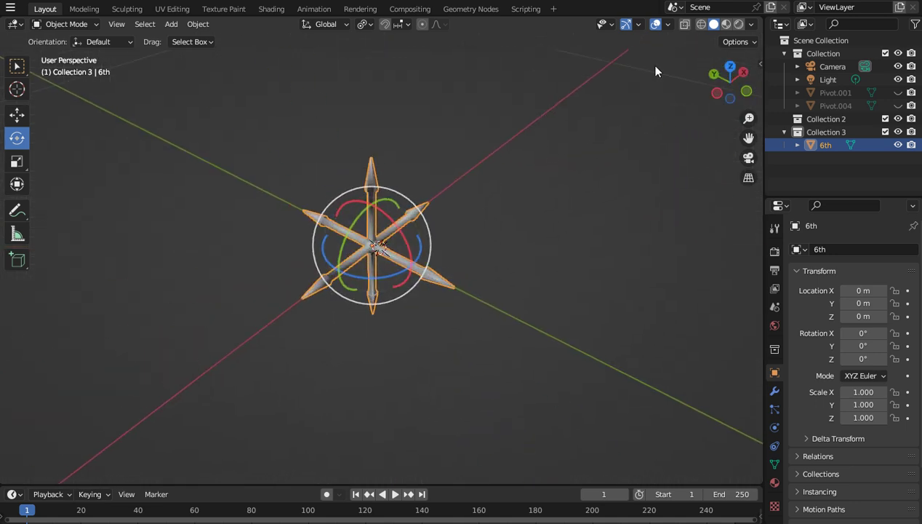
Step: Preview the pivot with X-ray and wireframe shading, and return the viewport to opaque solid shading
click(686, 24)
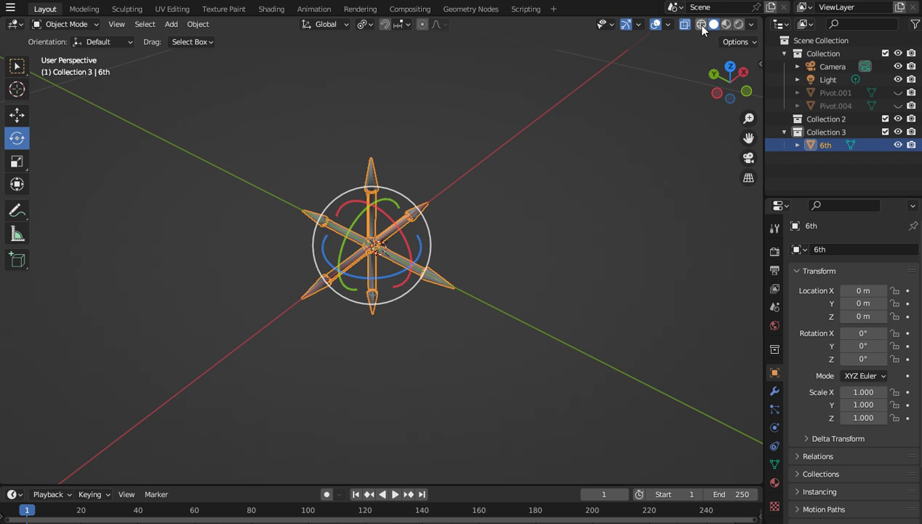
click(702, 24)
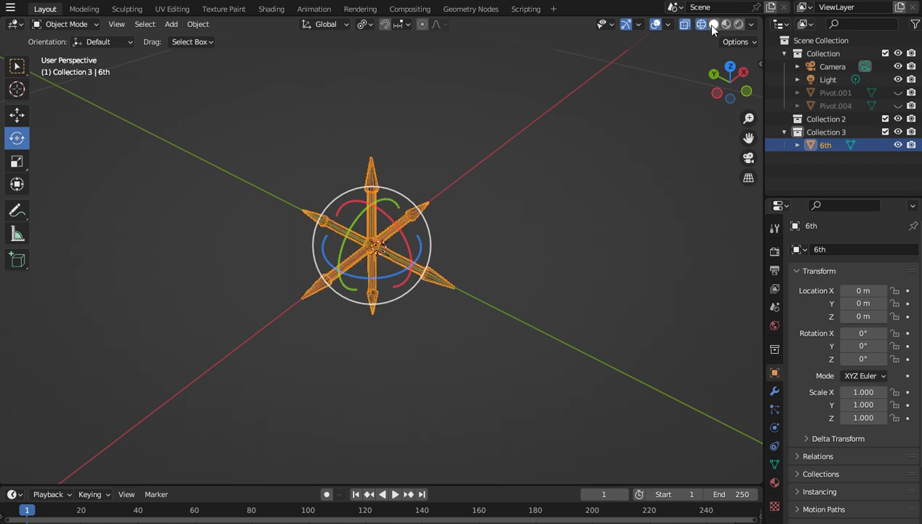
click(712, 28)
click(682, 25)
scroll(534, 141, down, 2)
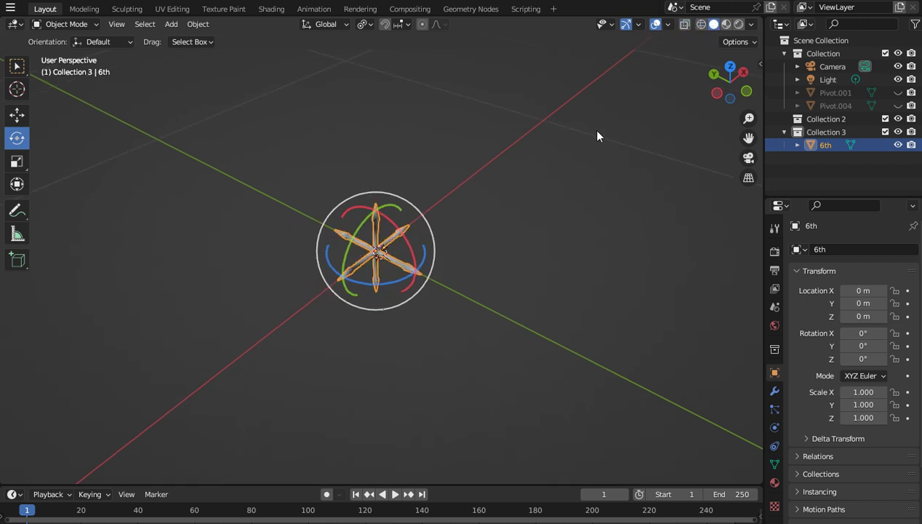
Step: Inspect the deselected six-armed pivot from another perspective angle up close and reselect it
middle_drag(597, 136, 609, 157)
click(609, 157)
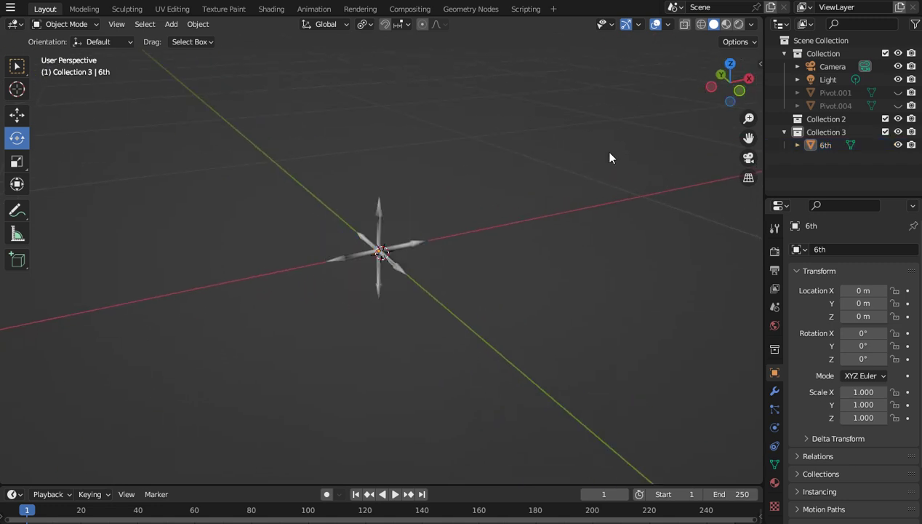
scroll(610, 158, up, 4)
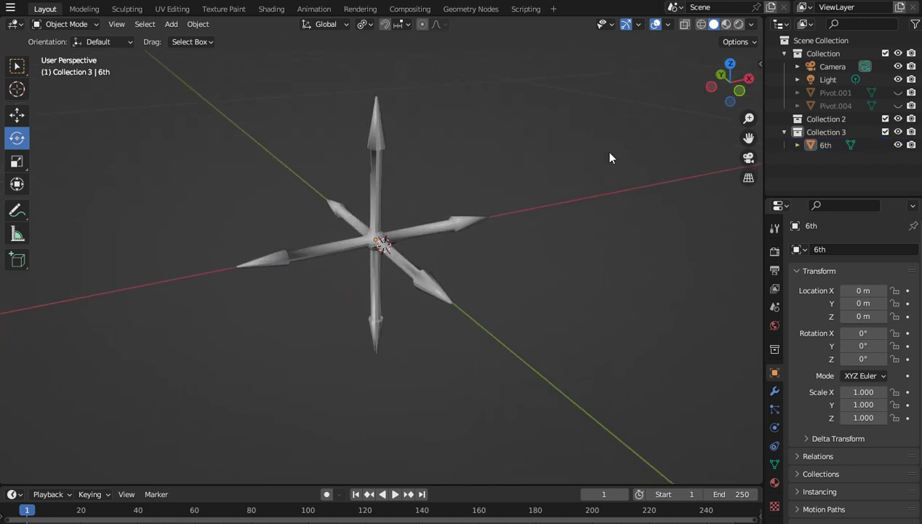
click(392, 251)
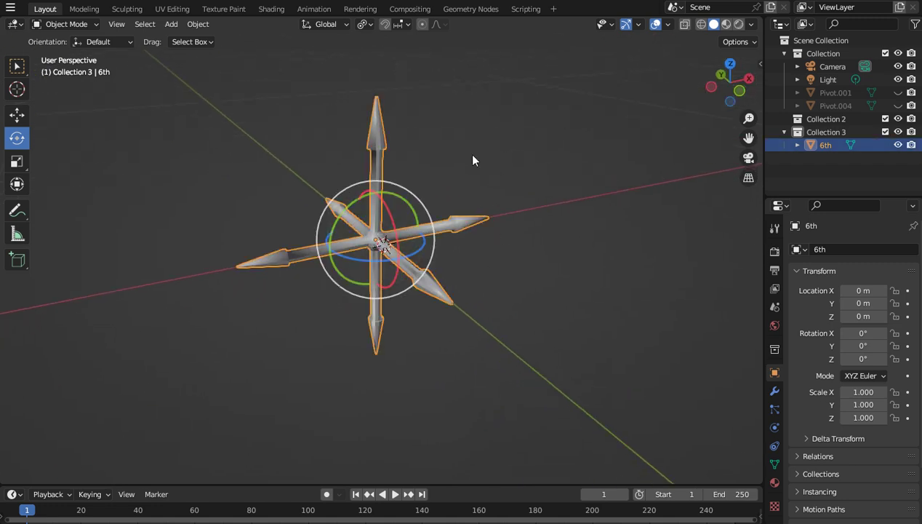
Step: Deselect the pivot and add an Arrows empty at the 3D cursor near its central joint
click(441, 90)
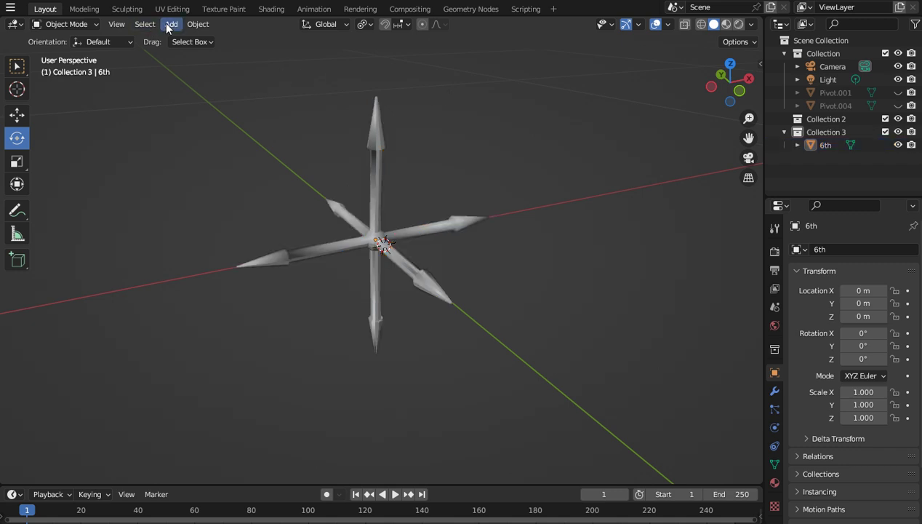
click(170, 24)
mouse_move(202, 175)
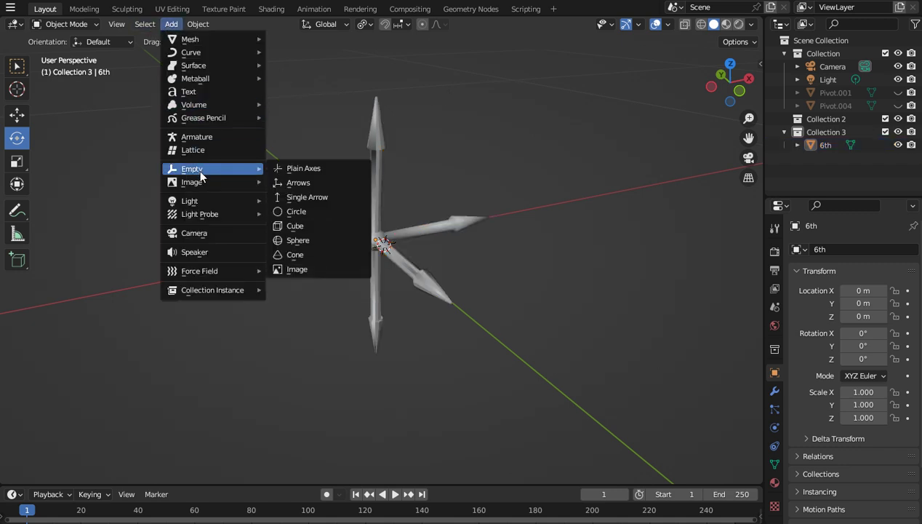
click(289, 184)
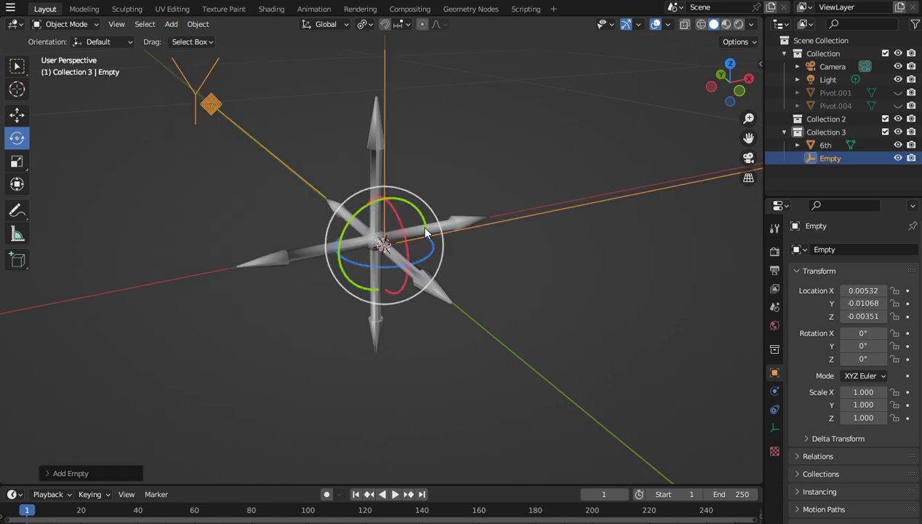
scroll(450, 151, down, 4)
scroll(453, 159, down, 2)
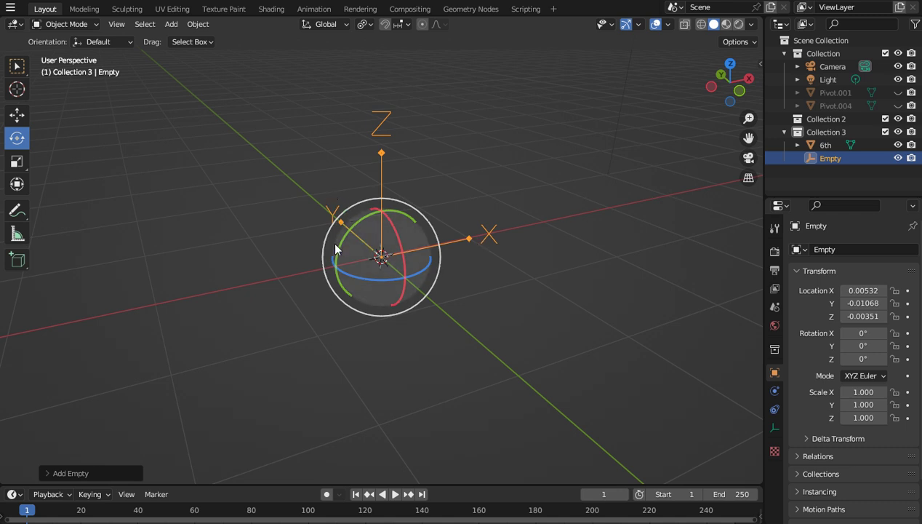
Step: Compare the Arrows empty with the pivot's arms in perspective and in the right orthographic view at several zoom levels
scroll(418, 224, up, 3)
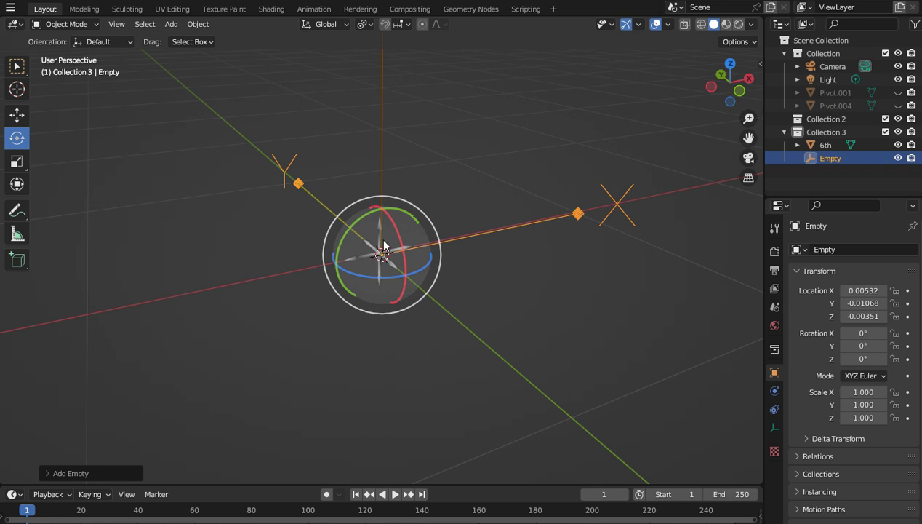
scroll(384, 247, up, 1)
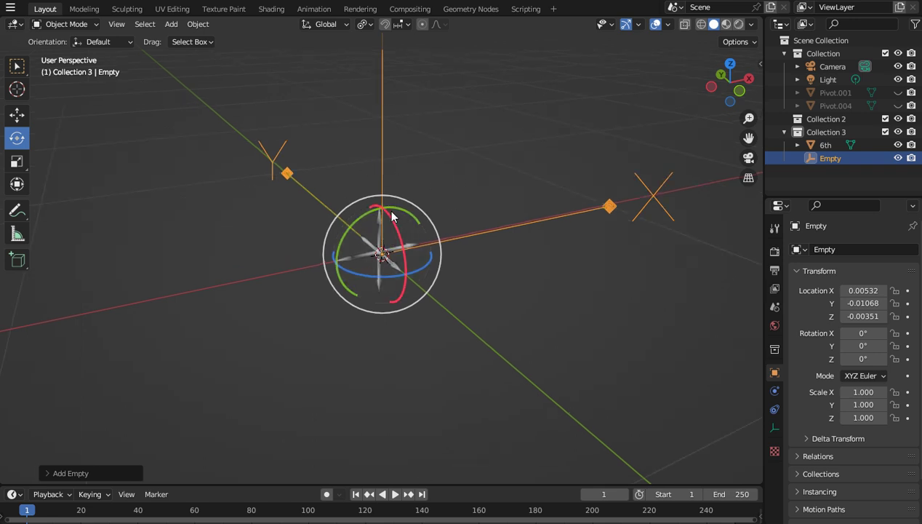
scroll(392, 216, down, 1)
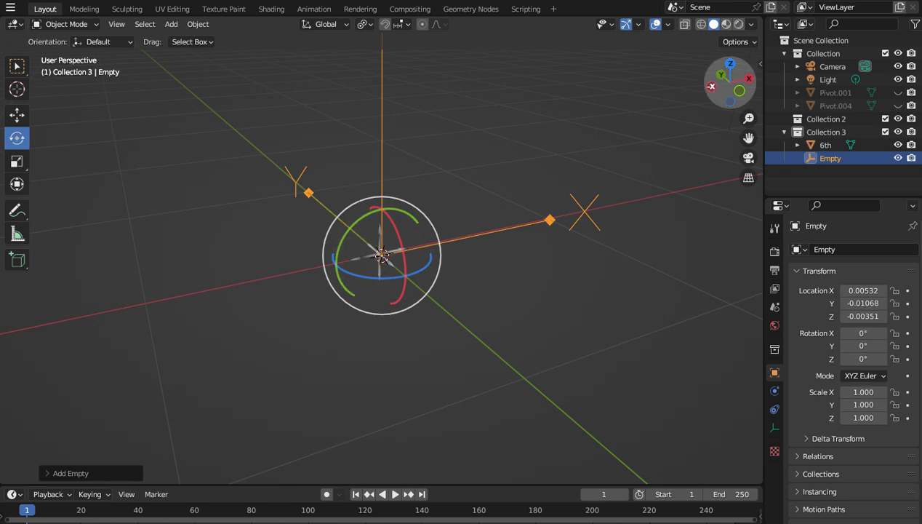
drag(730, 86, 455, 182)
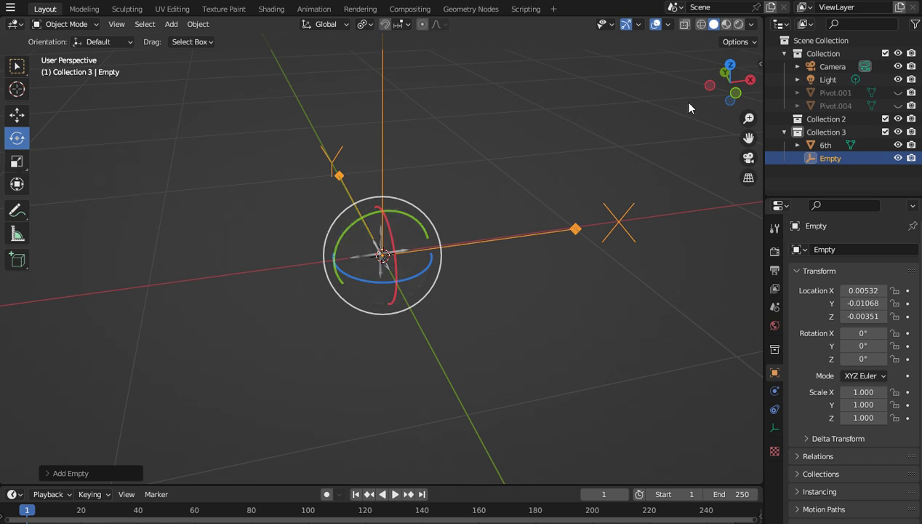
click(751, 80)
scroll(626, 136, down, 3)
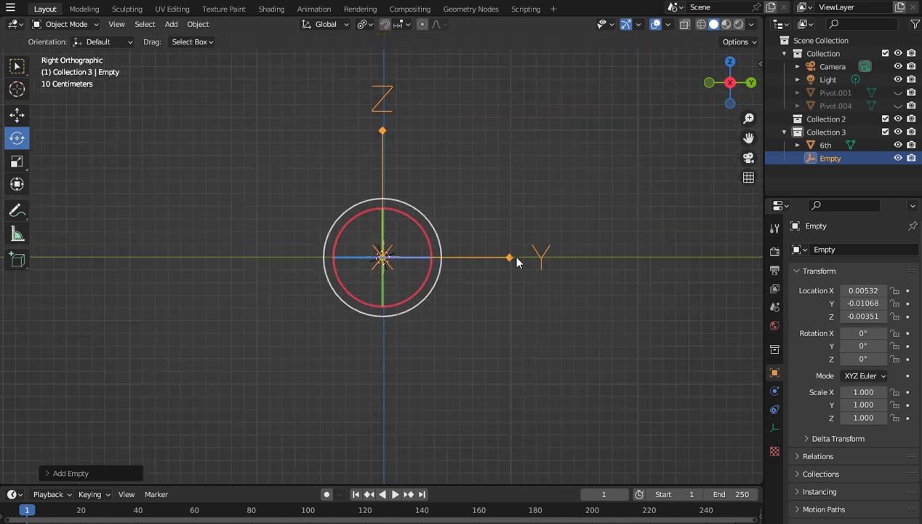
scroll(513, 256, up, 5)
scroll(513, 257, up, 4)
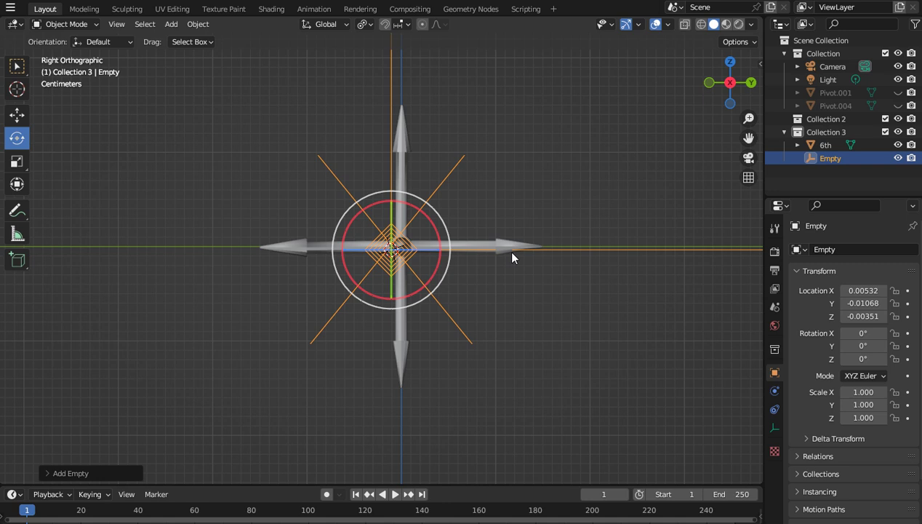
scroll(512, 257, up, 3)
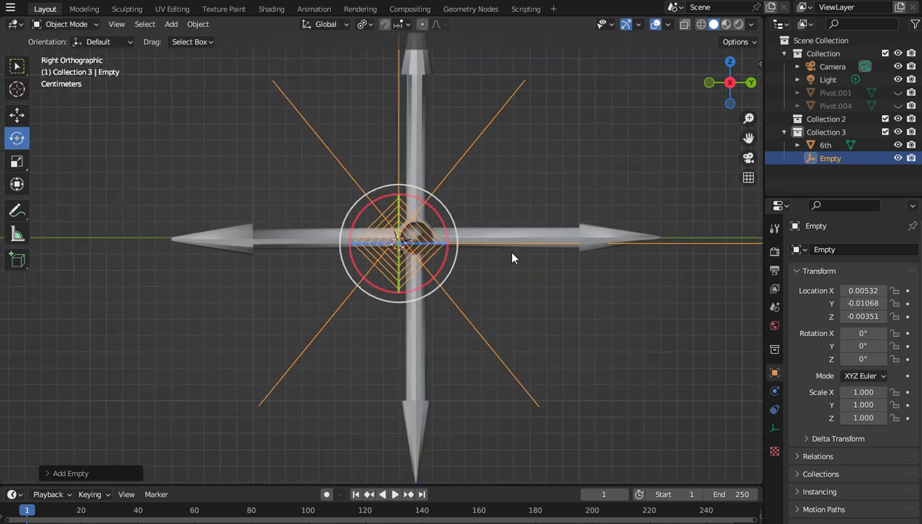
scroll(512, 257, down, 6)
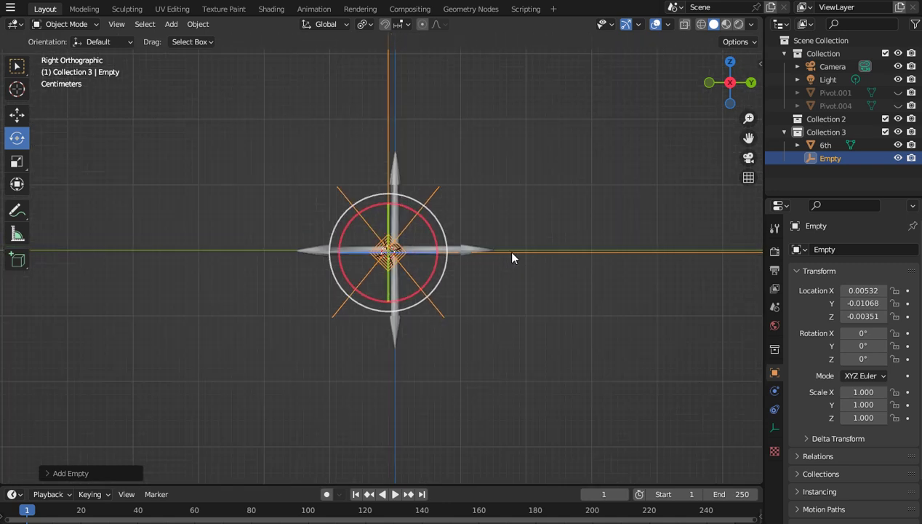
scroll(509, 200, down, 1)
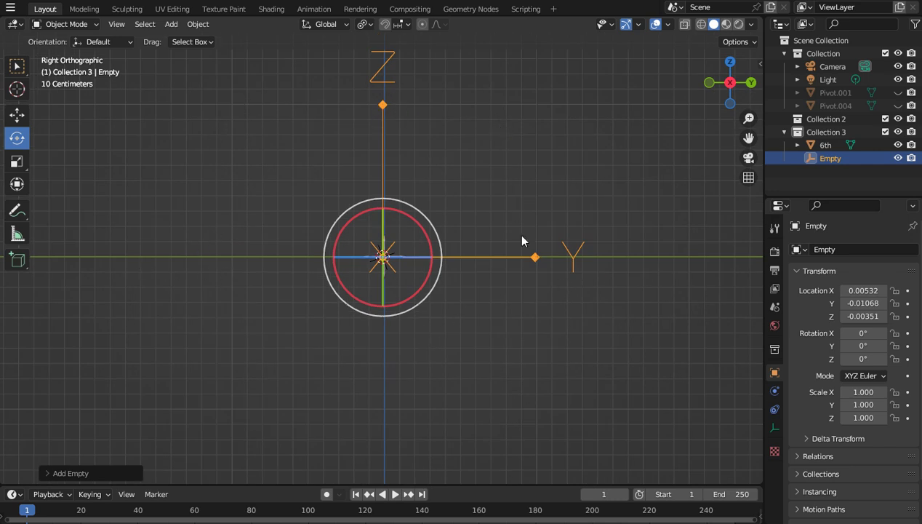
scroll(421, 273, up, 5)
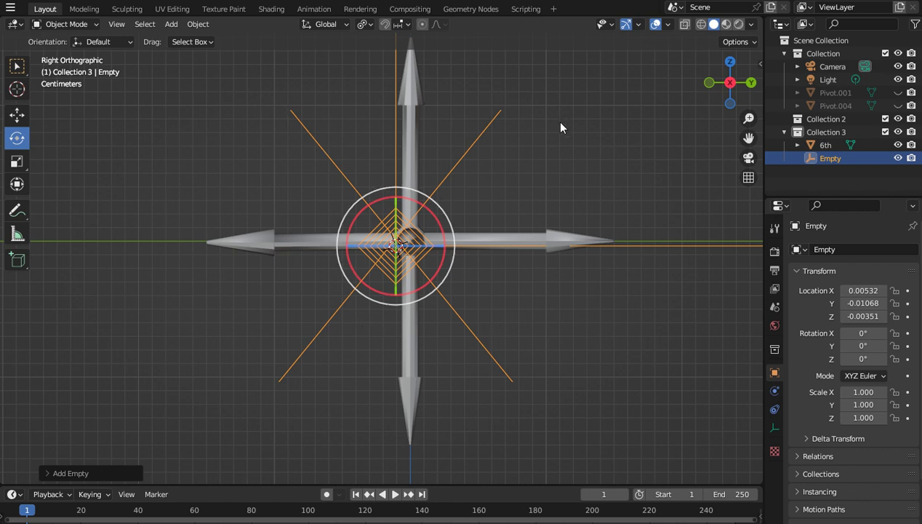
scroll(468, 220, down, 5)
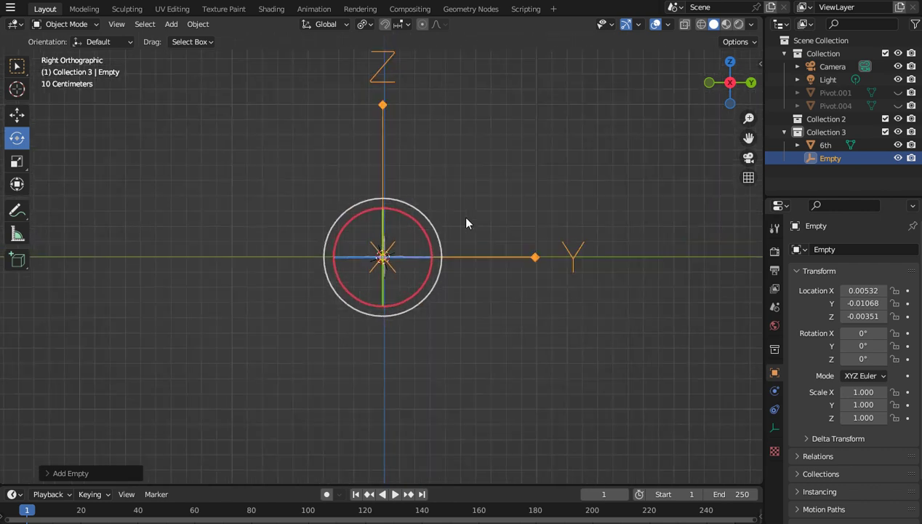
Step: Compare the Arrows empty's X and Z axes with the pivot's arms in perspective and the back orthographic view
drag(737, 92, 464, 158)
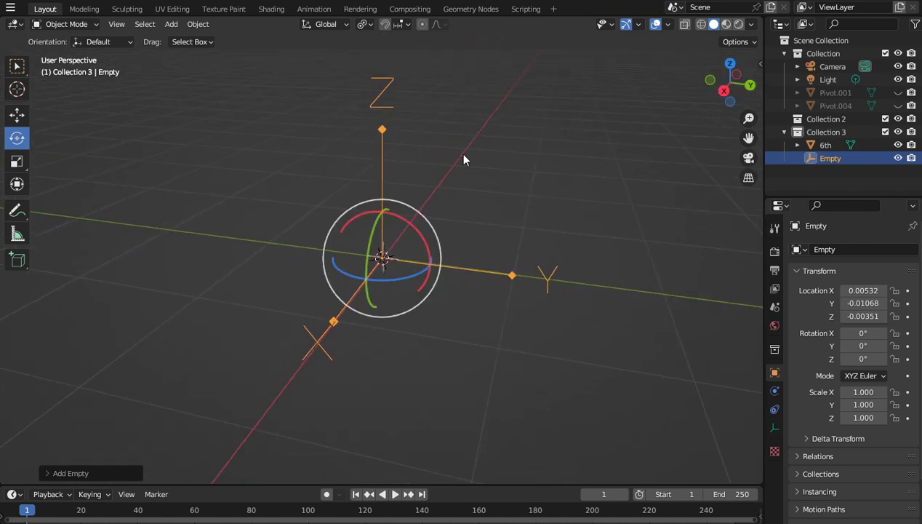
click(751, 86)
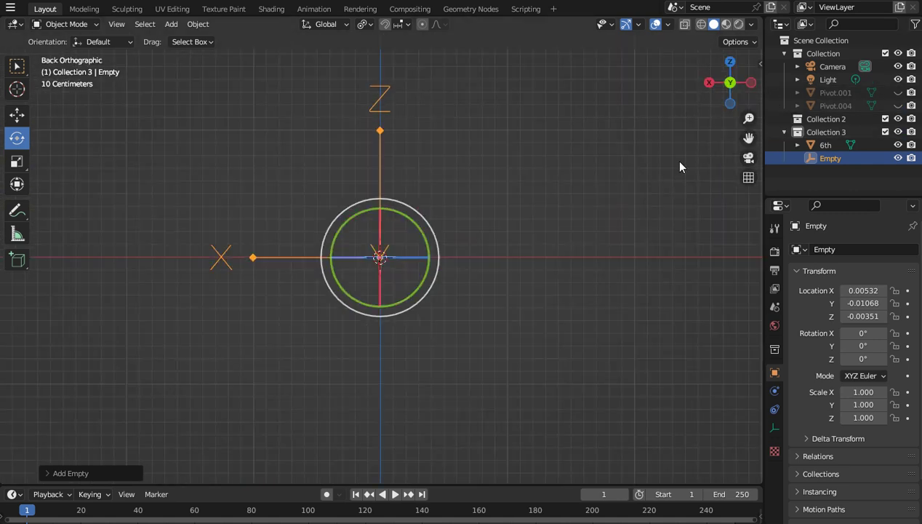
drag(730, 82, 702, 93)
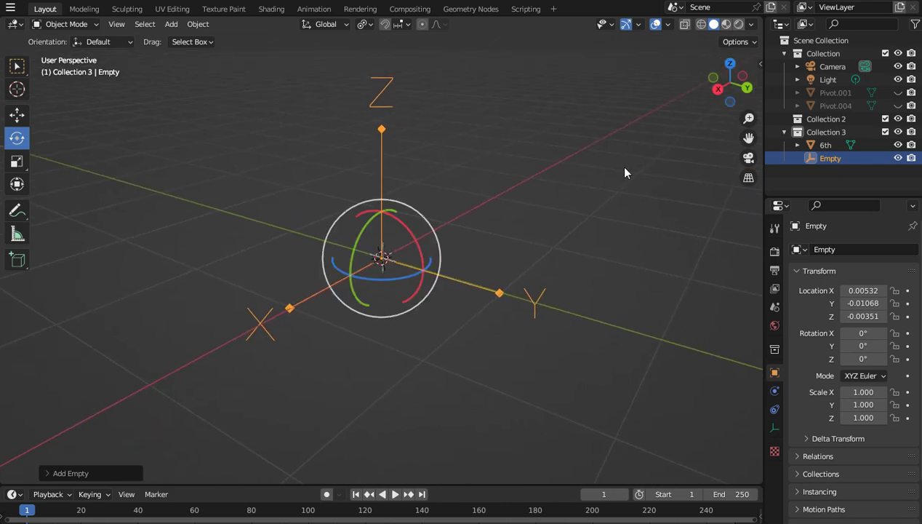
scroll(625, 168, up, 13)
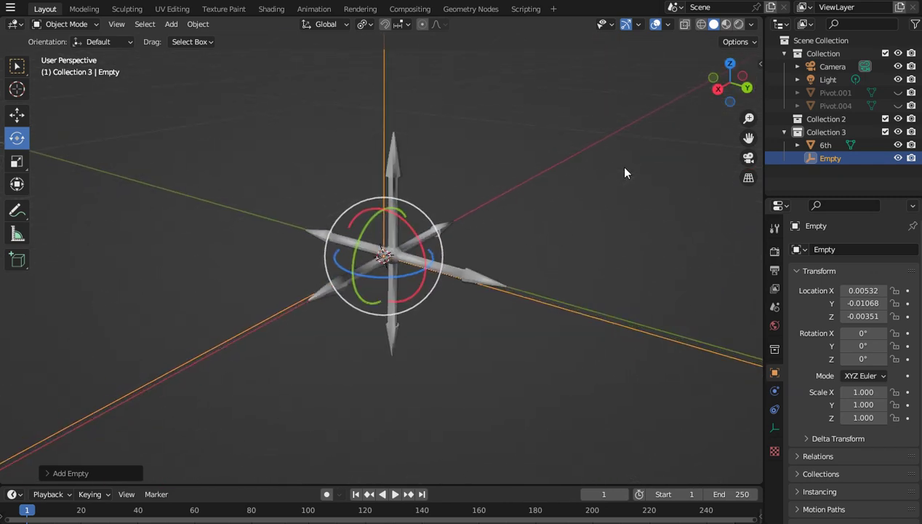
click(748, 86)
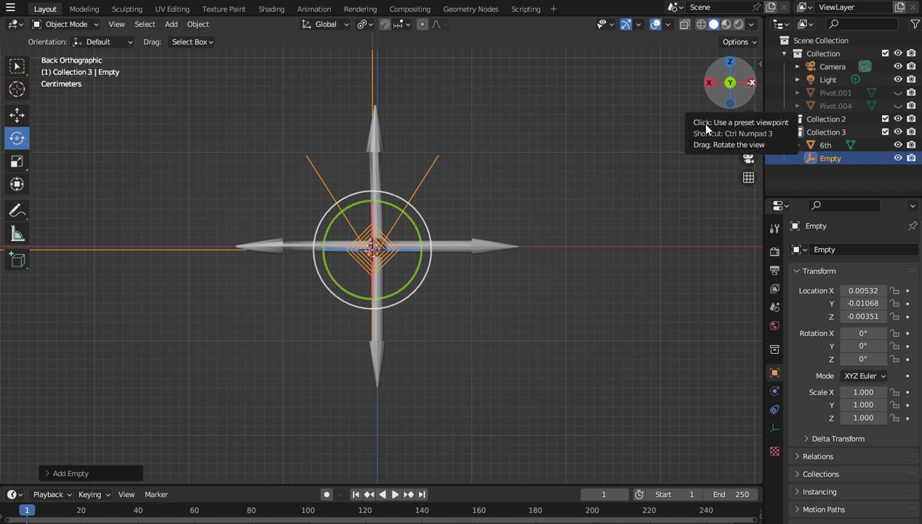
scroll(538, 210, down, 6)
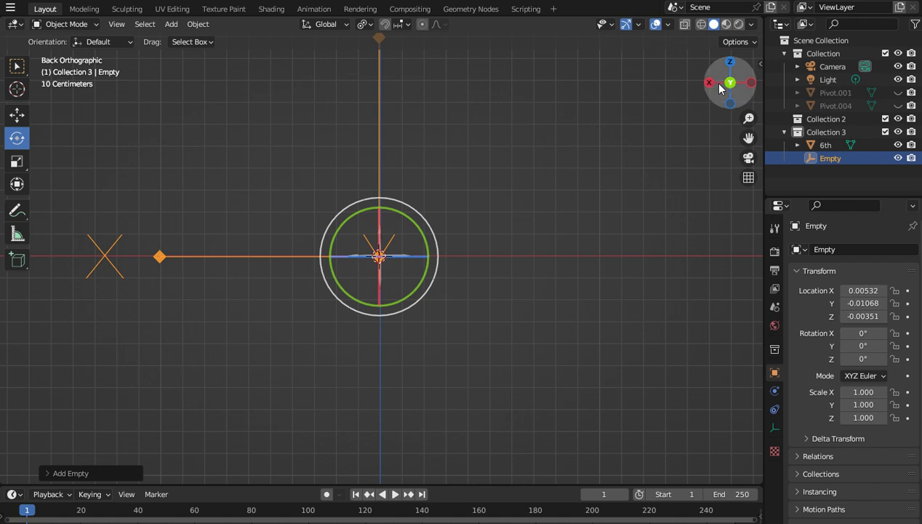
Step: Delete the Arrows empty from Collection 3
drag(731, 82, 742, 91)
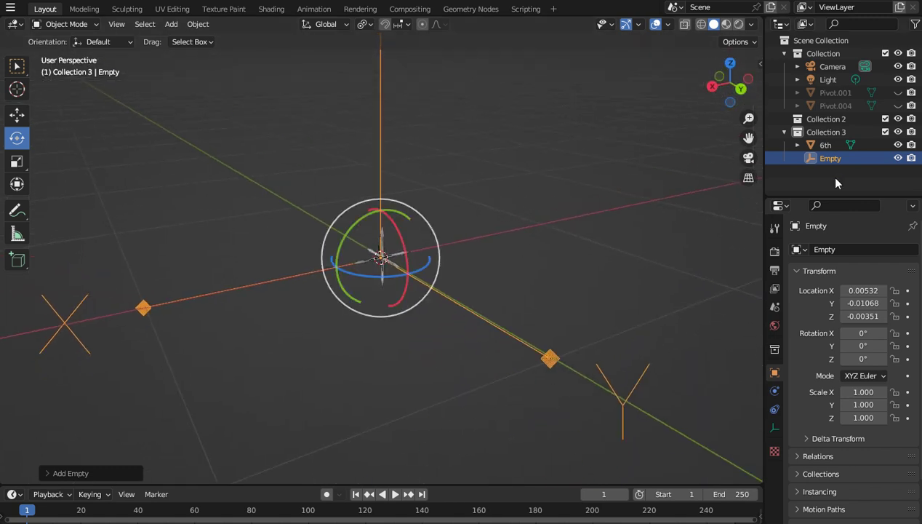
right_click(821, 161)
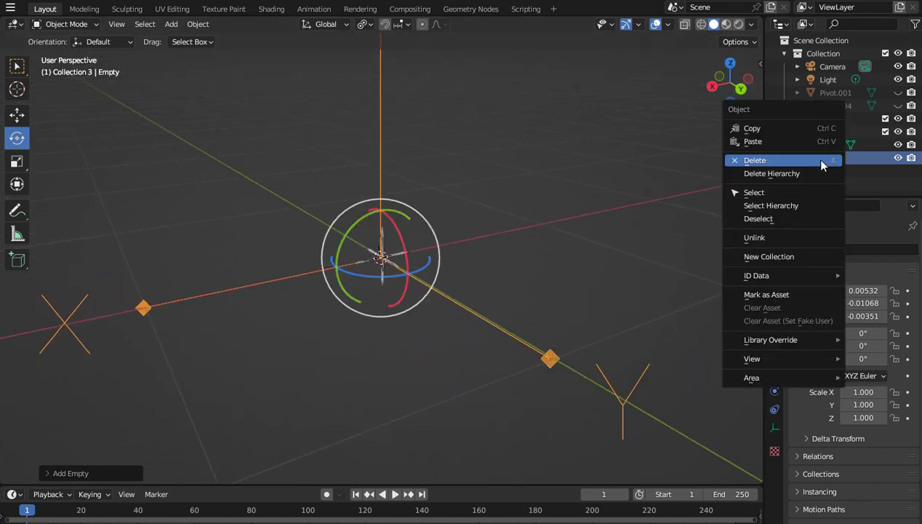
click(821, 161)
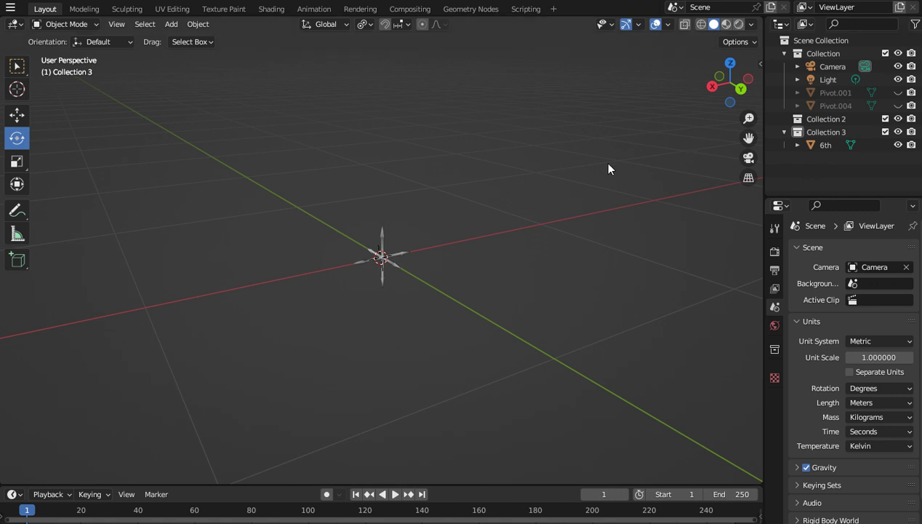
Step: Toggle the 6th pivot's viewport visibility off and on, and leave the pivot selected
scroll(608, 166, up, 6)
drag(720, 89, 731, 116)
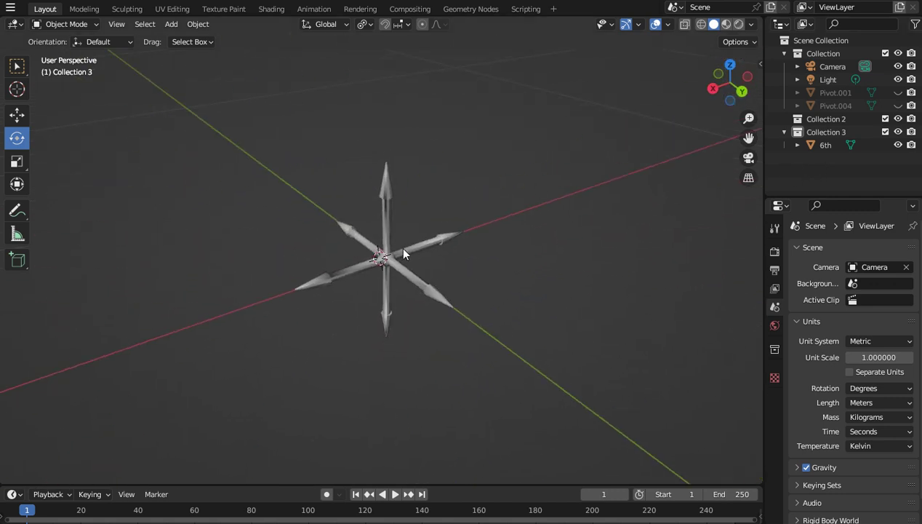
click(404, 253)
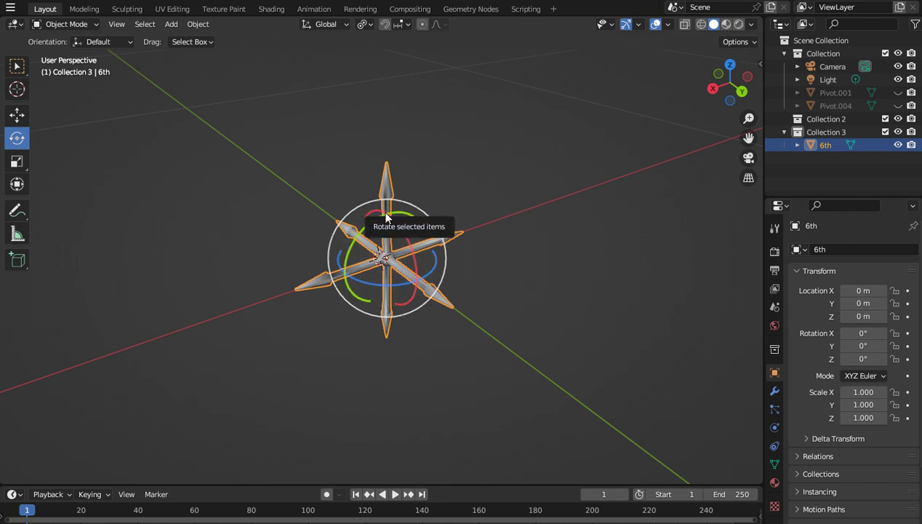
click(897, 146)
click(898, 145)
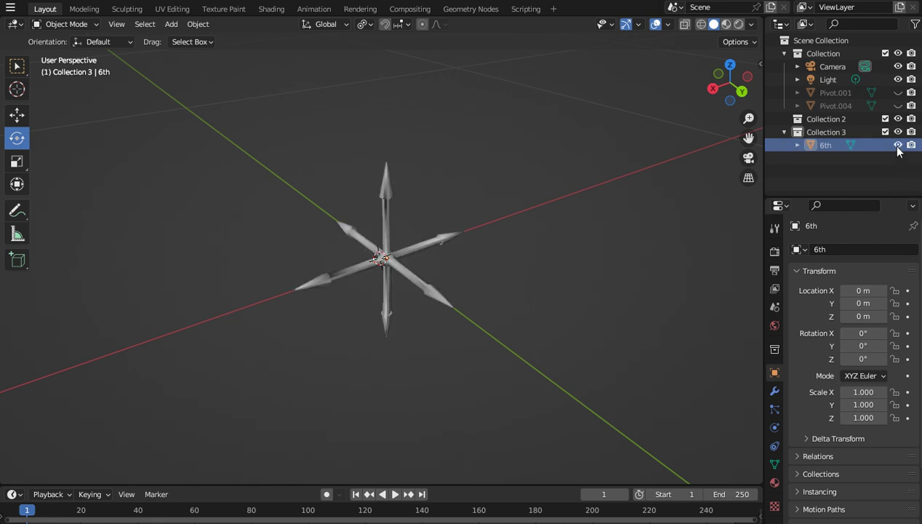
click(391, 243)
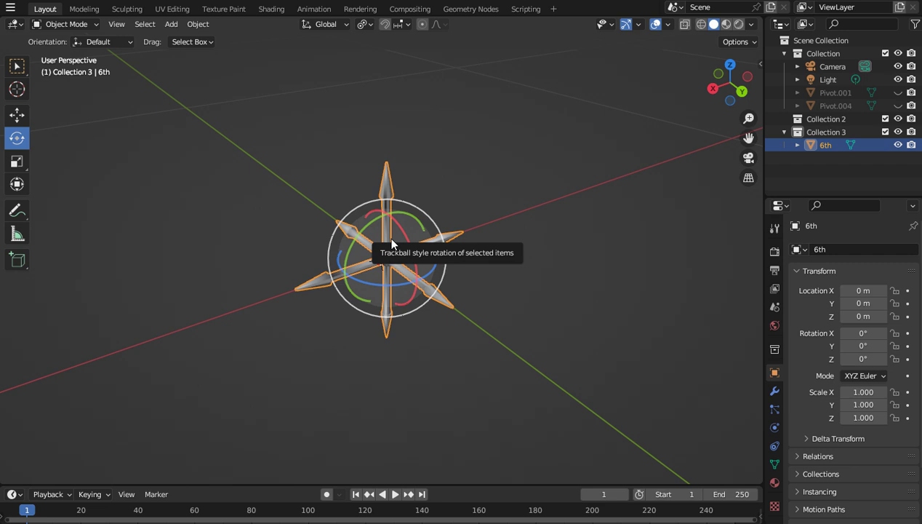
scroll(391, 241, down, 4)
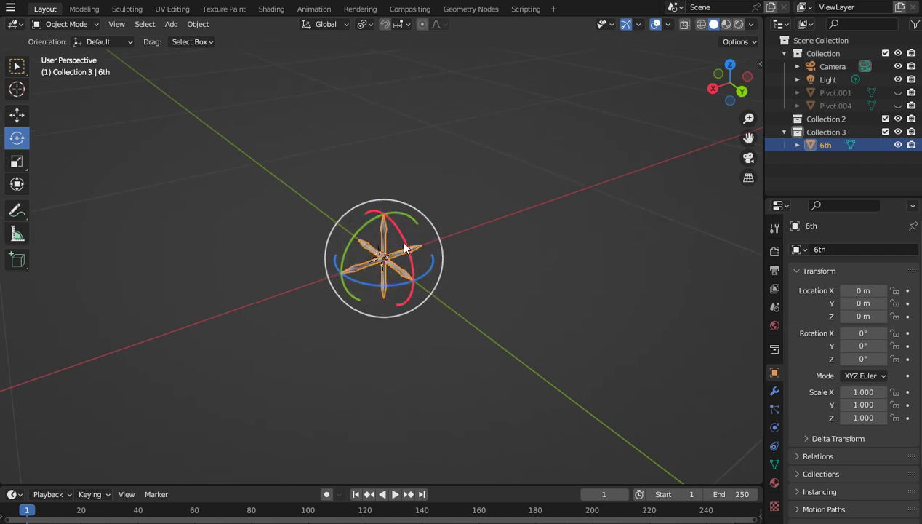
Step: Toggle the 6th pivot's render visibility off and on, and inspect its six arms in perspective from several angles and zoom levels
click(911, 146)
click(912, 145)
scroll(522, 224, up, 4)
drag(730, 83, 676, 101)
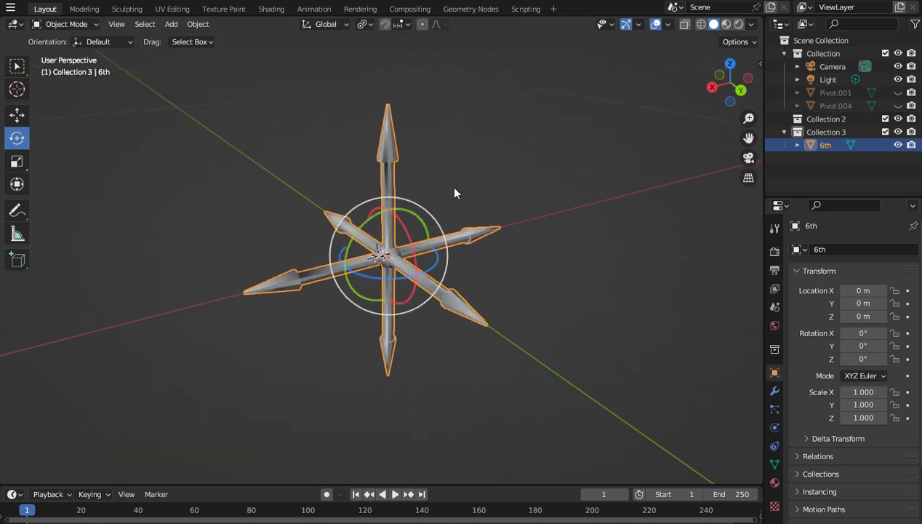
scroll(399, 205, up, 1)
scroll(399, 205, down, 1)
scroll(414, 192, down, 1)
drag(727, 85, 697, 94)
scroll(586, 167, down, 2)
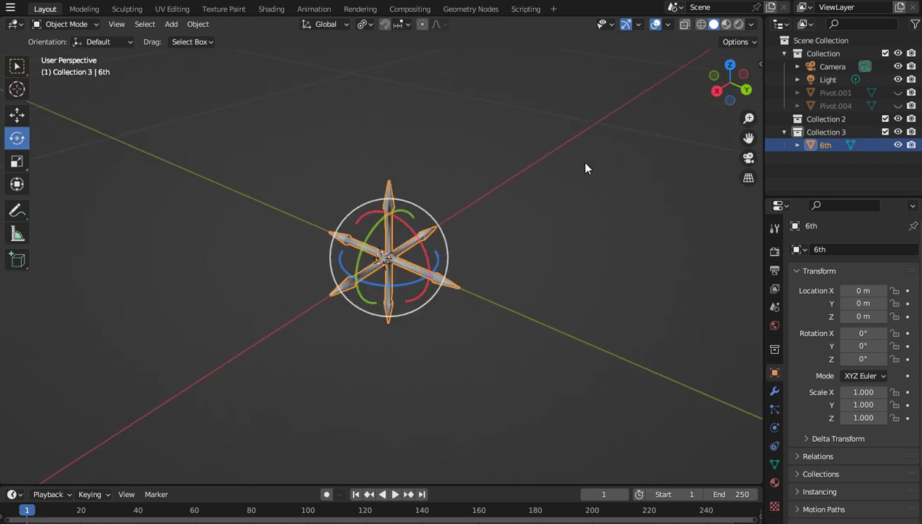
drag(729, 86, 675, 95)
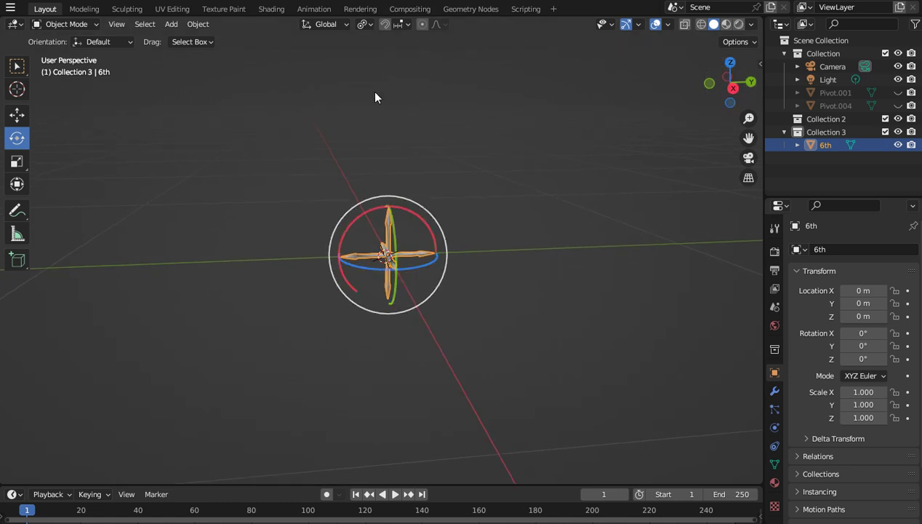
Step: Examine the pivot's arm alignment in the back orthographic view and from several perspective angles
click(750, 83)
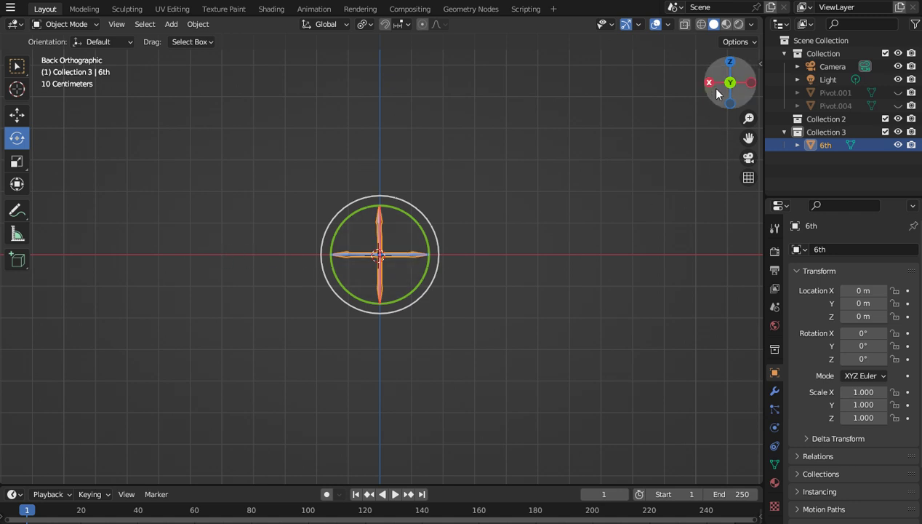
drag(717, 93, 380, 288)
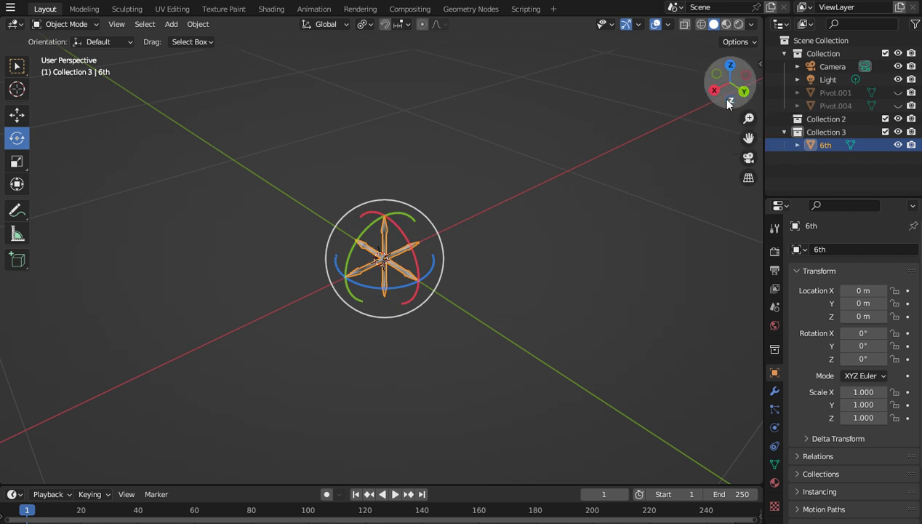
drag(739, 88, 415, 204)
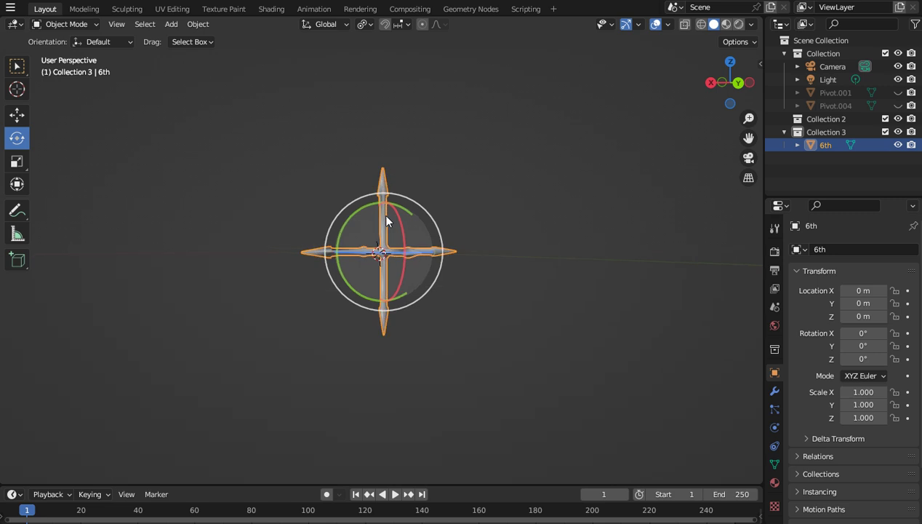
mouse_move(730, 82)
mouse_down()
mouse_move(740, 70)
mouse_move(731, 78)
mouse_up()
scroll(598, 129, up, 3)
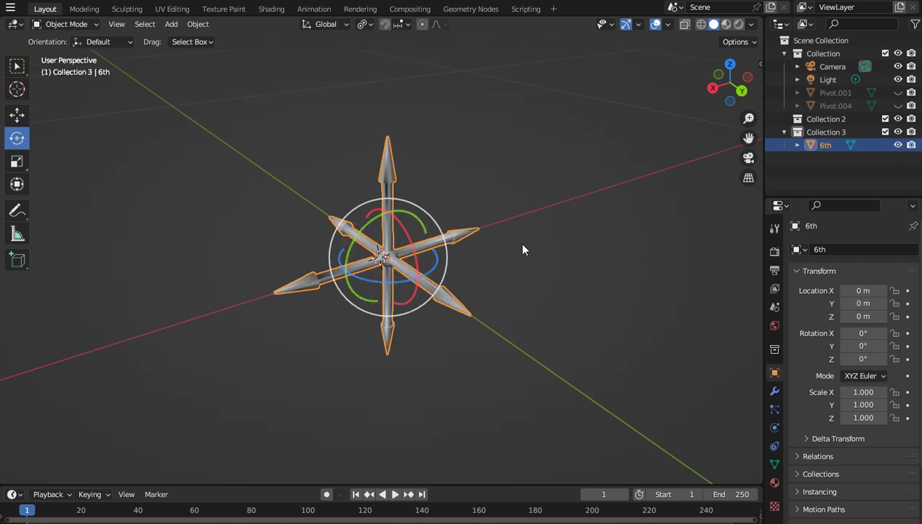
drag(730, 82, 709, 85)
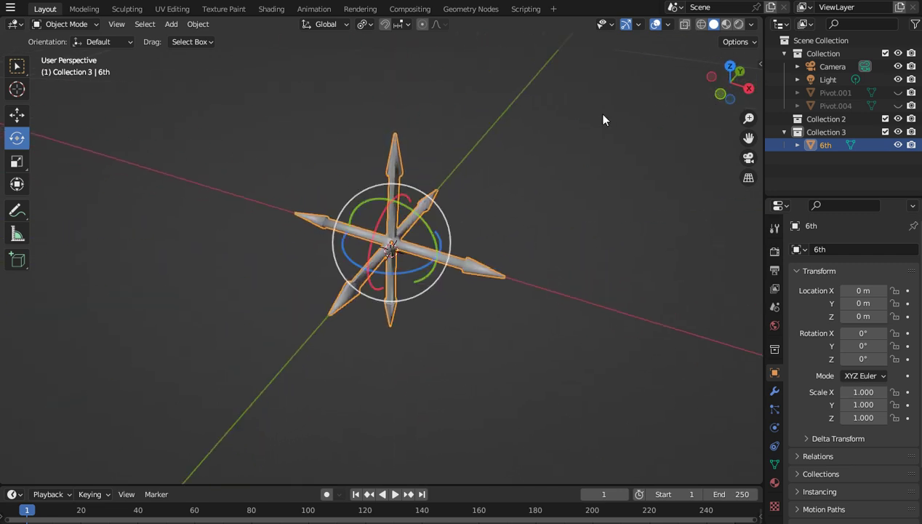
click(509, 182)
click(418, 233)
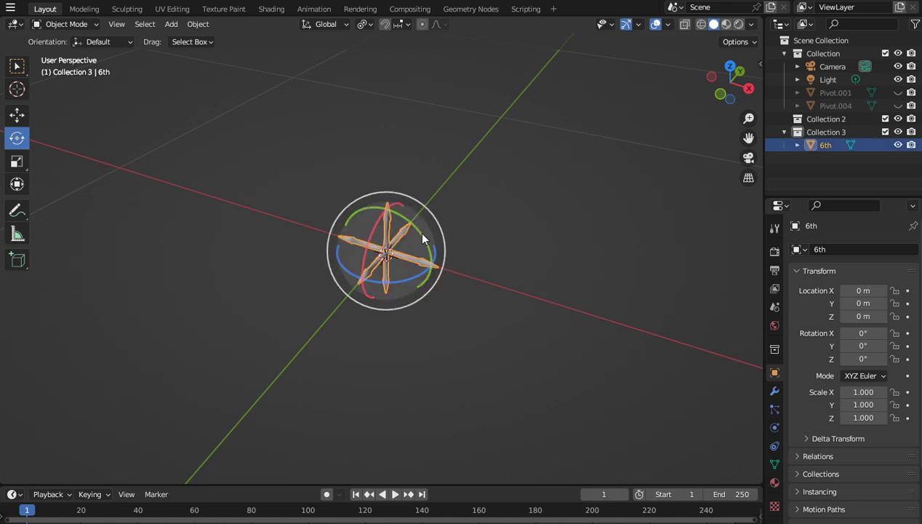
drag(730, 82, 714, 87)
scroll(580, 201, up, 6)
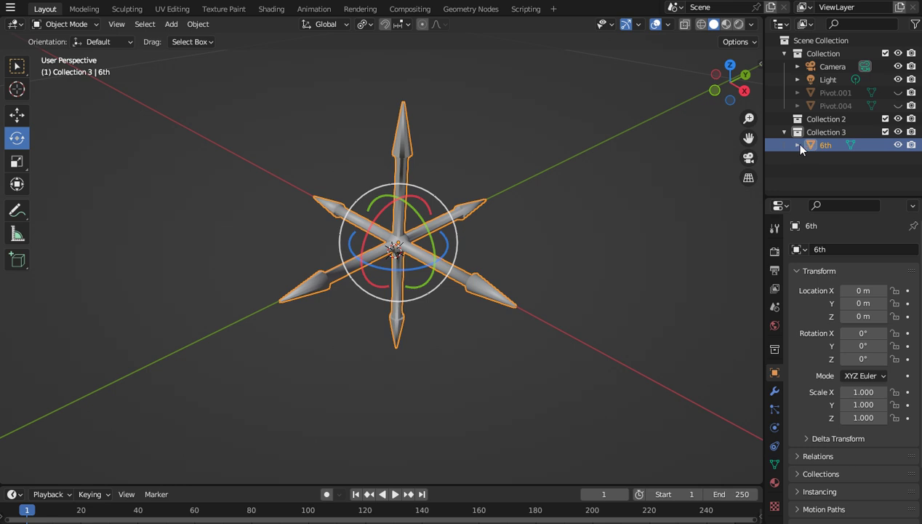
Step: Expand the 6th object in Collection 3 to show its mesh data, and add an Arrows empty to the scene
click(799, 145)
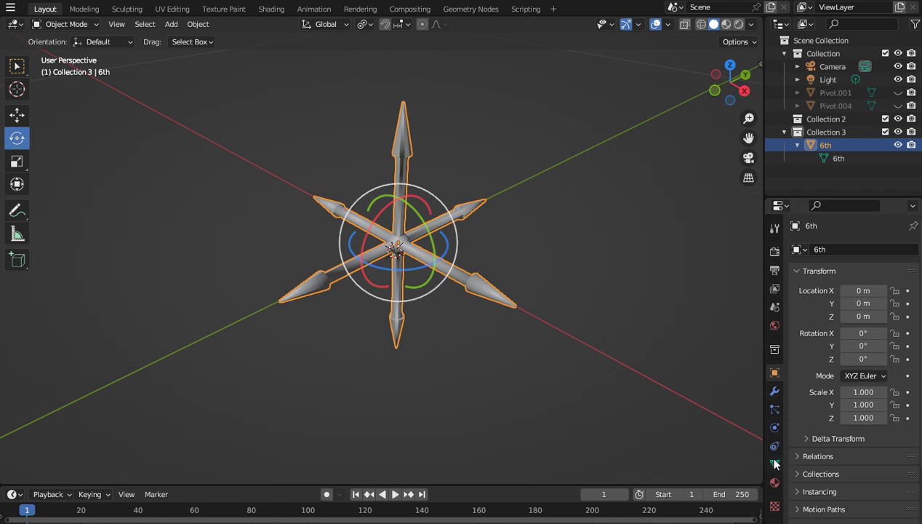
click(171, 24)
mouse_move(207, 171)
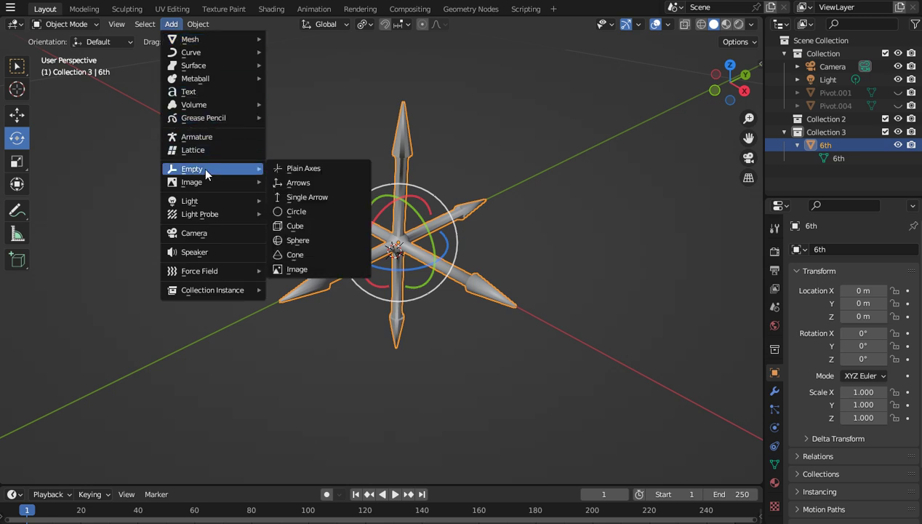
click(299, 184)
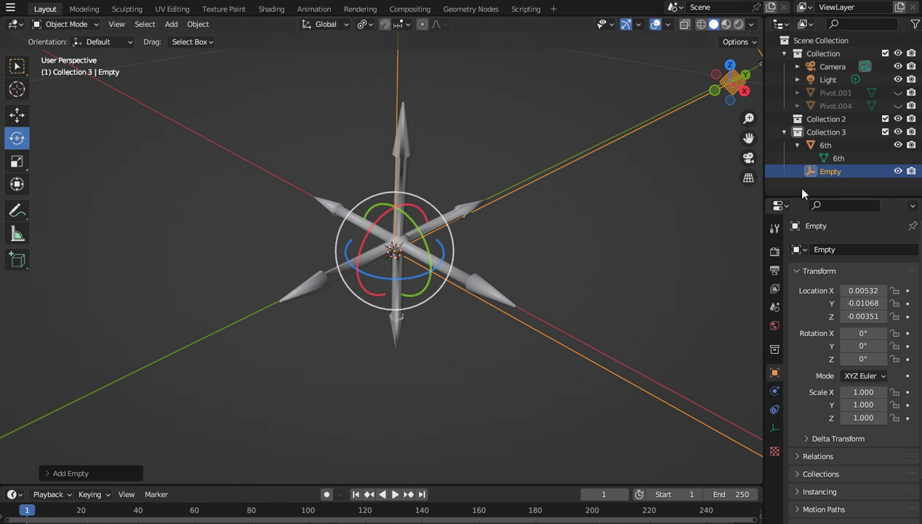
Step: Show the empty's display properties and compare its arrows with the pivot's arms in perspective and the back orthographic view
click(775, 429)
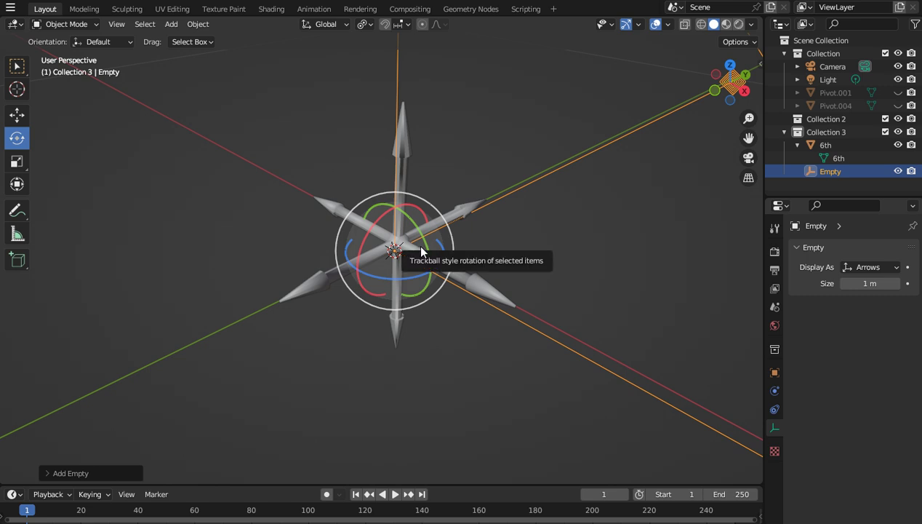
scroll(560, 178, down, 3)
scroll(560, 182, down, 2)
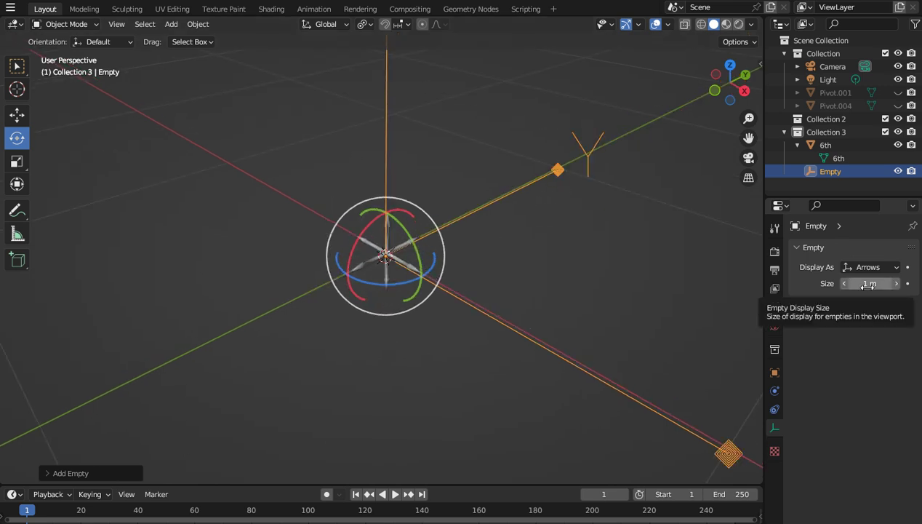
drag(730, 83, 692, 126)
click(749, 83)
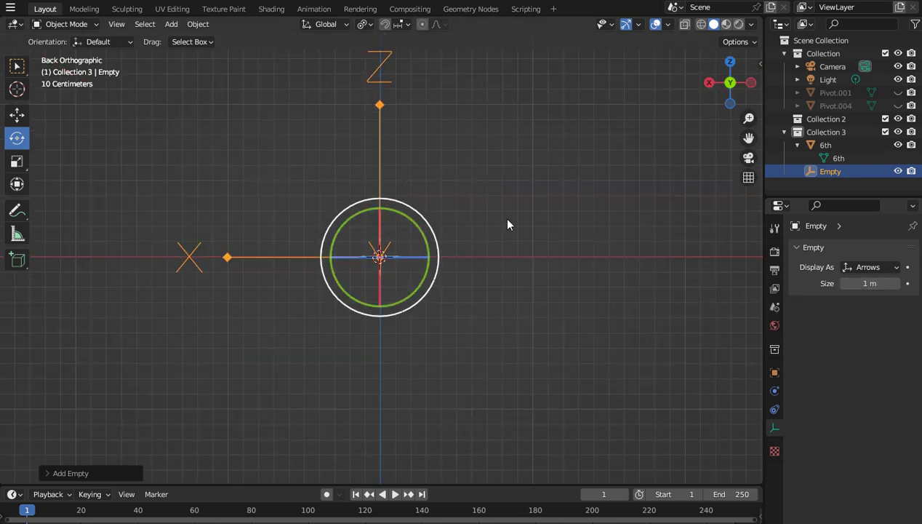
scroll(677, 147, up, 3)
drag(736, 116, 469, 222)
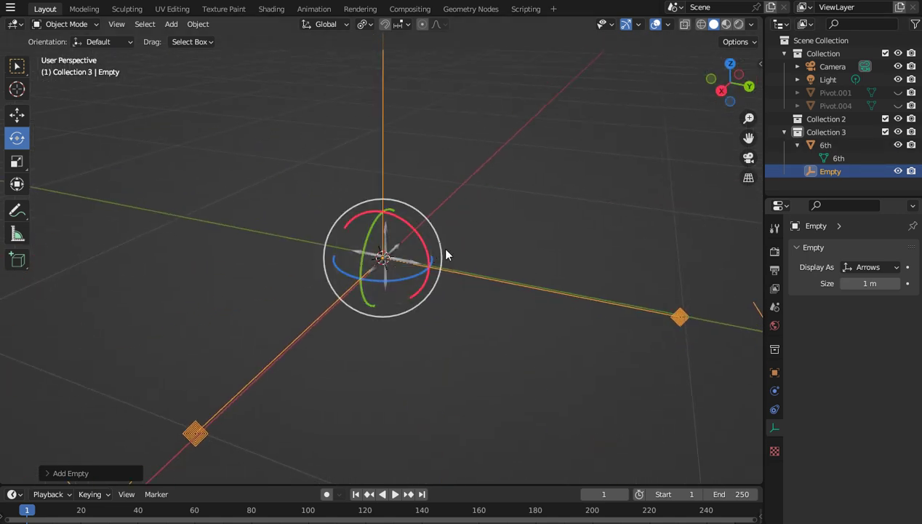
scroll(538, 222, up, 4)
drag(717, 109, 557, 214)
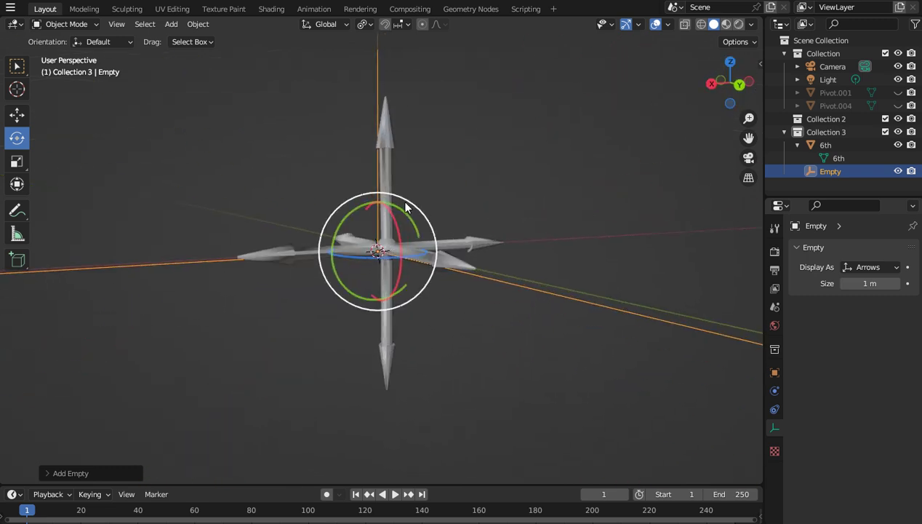
Step: Switch the empty's display type to Plain Axes, back to Arrows, and on to Single Arrow
click(896, 269)
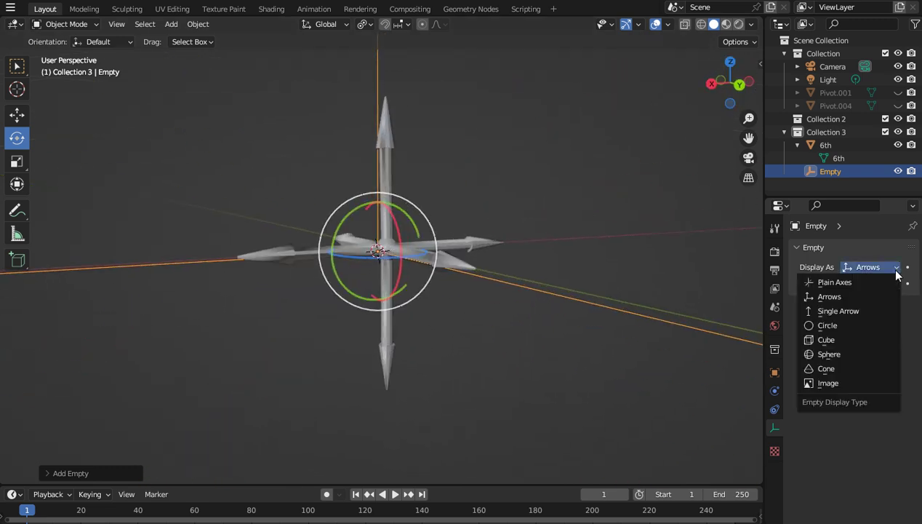
click(840, 282)
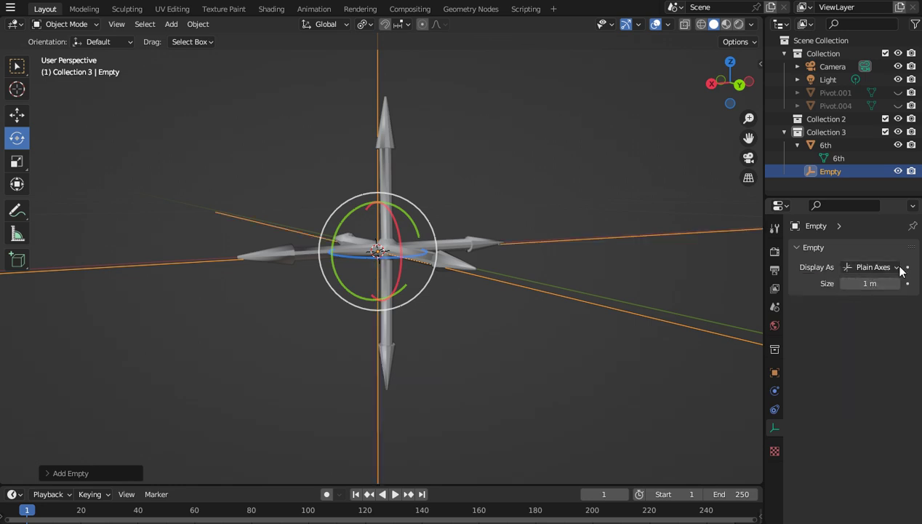
click(898, 267)
click(832, 296)
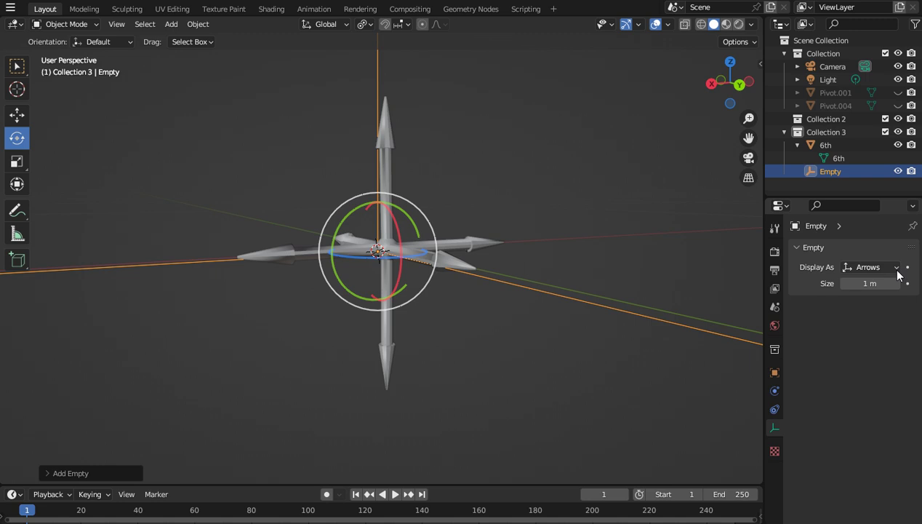
click(897, 267)
click(852, 309)
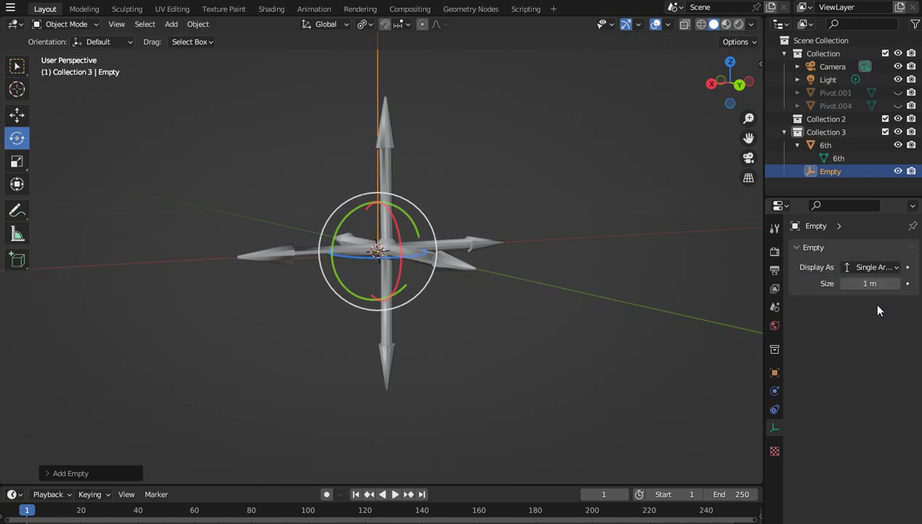
Step: Display the empty as a Circle and view its full outline around the pivot
click(893, 268)
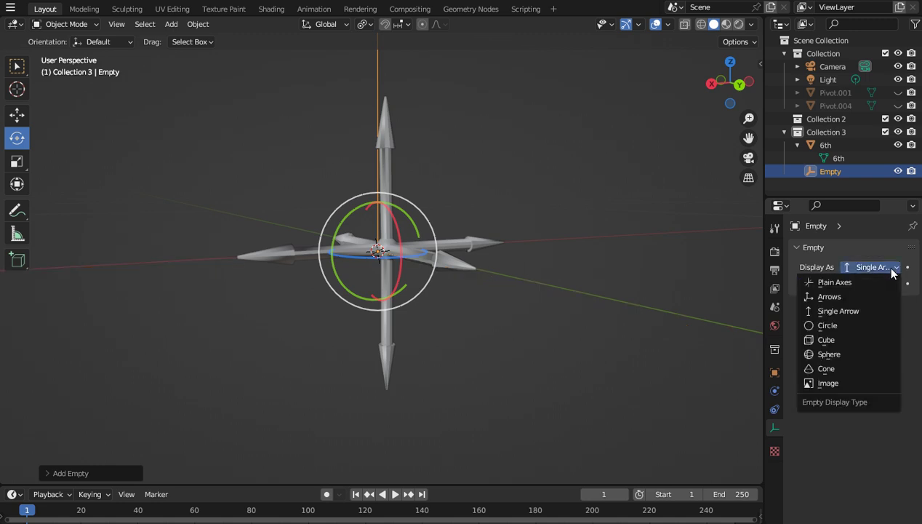
click(847, 326)
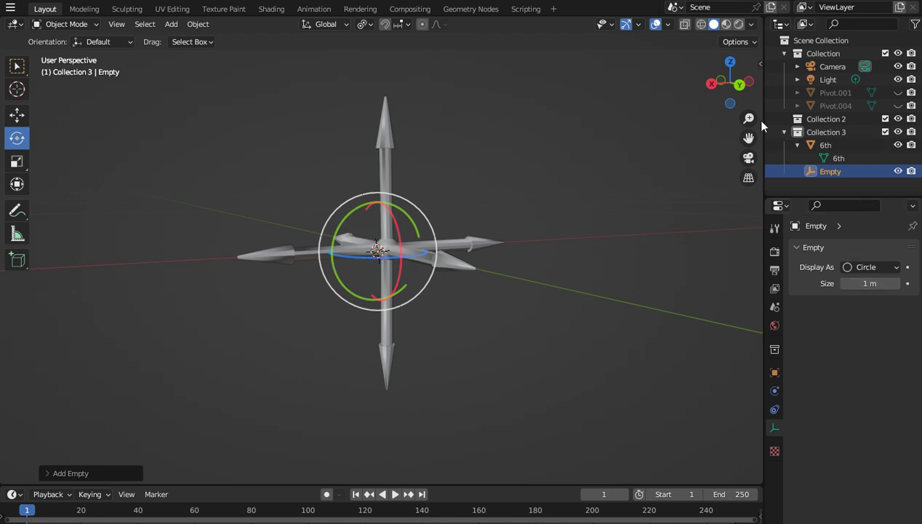
mouse_move(730, 83)
mouse_down()
mouse_move(711, 102)
mouse_move(717, 77)
mouse_up()
scroll(547, 120, down, 15)
scroll(548, 120, up, 2)
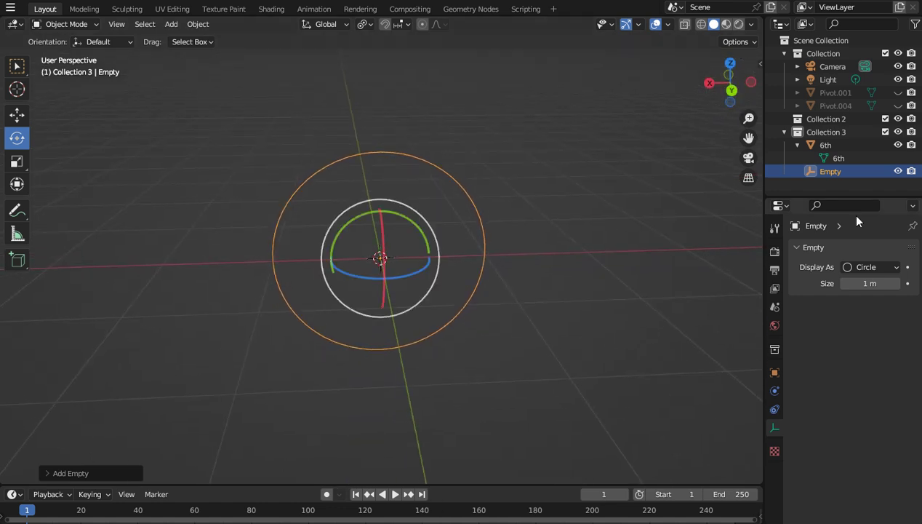
Step: Display the empty as a Cone and view its shape from the side
click(862, 269)
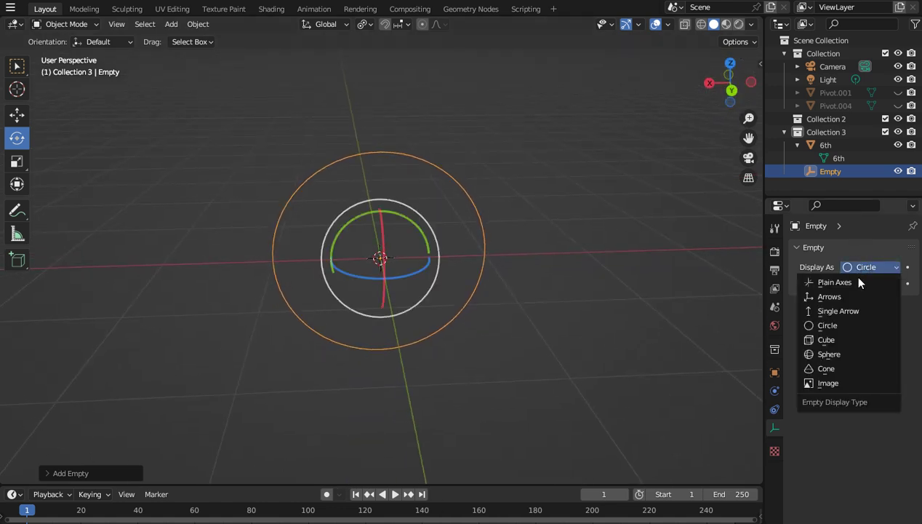
click(824, 370)
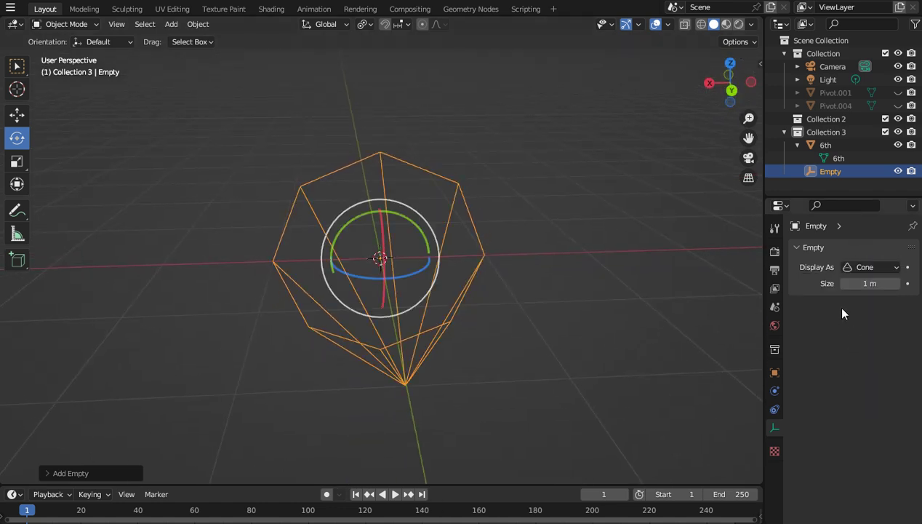
drag(730, 82, 699, 83)
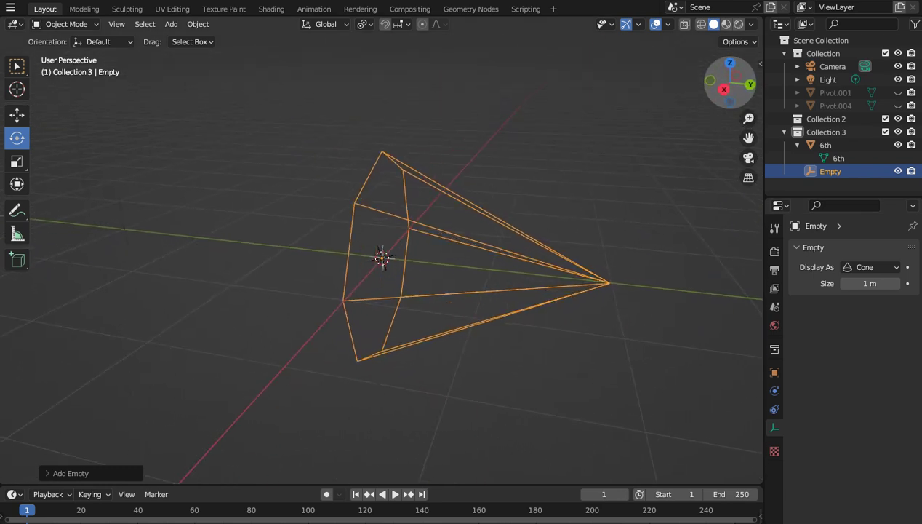
click(876, 267)
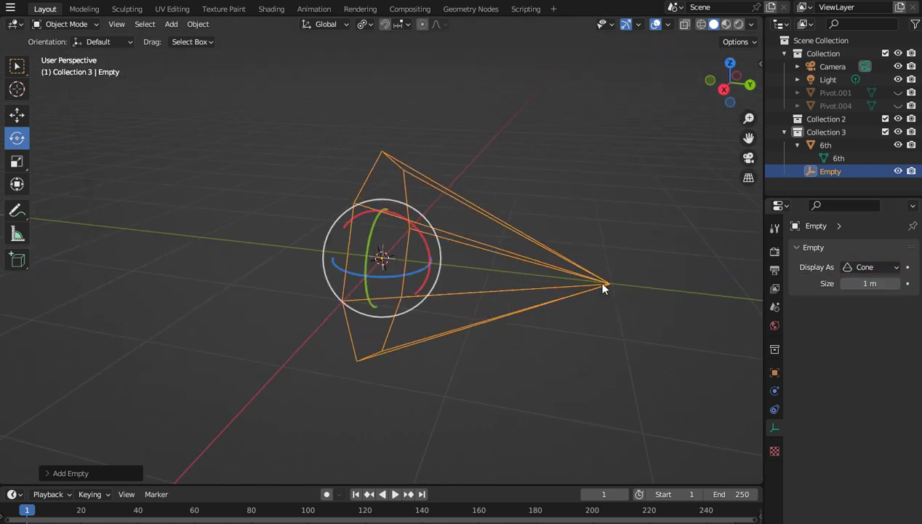
Step: Delete the cone-shaped empty from Collection 3 and return to a close view of the pivot
right_click(824, 172)
click(804, 173)
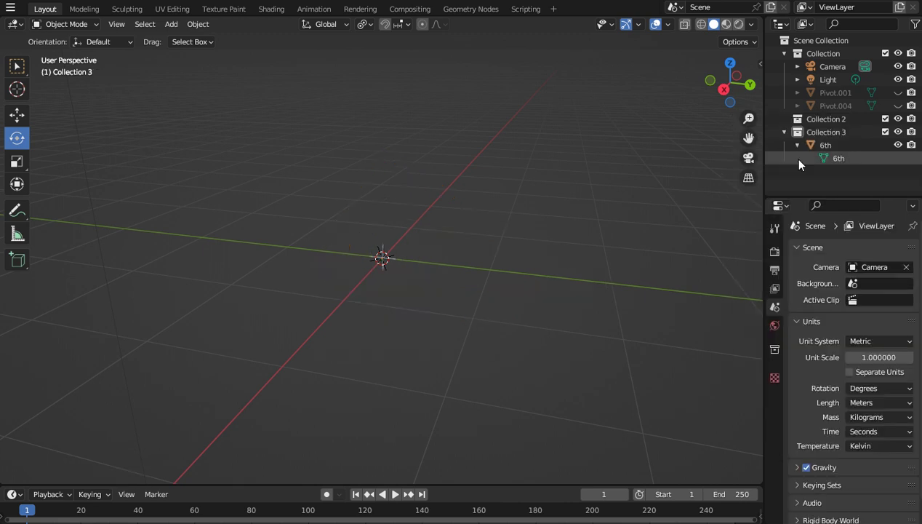
scroll(633, 193, up, 10)
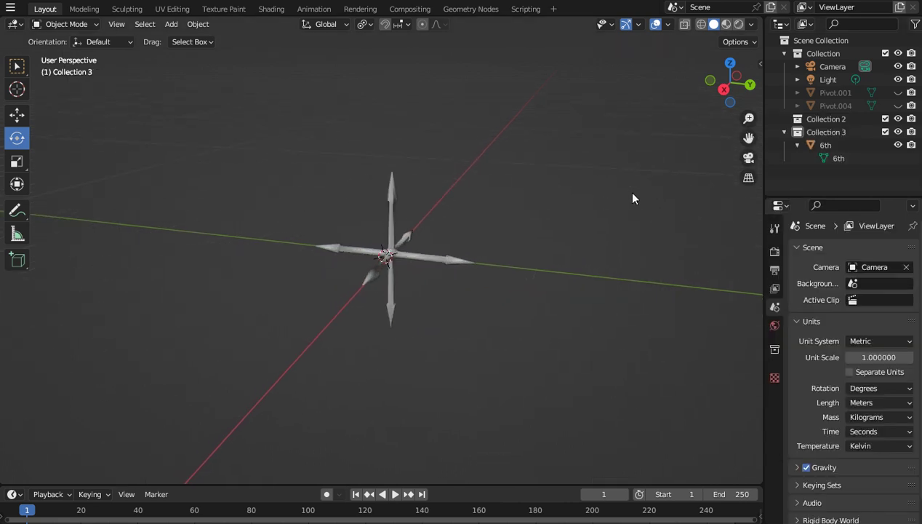
Step: Select the 6th pivot and collapse its mesh data in Collection 3
click(395, 241)
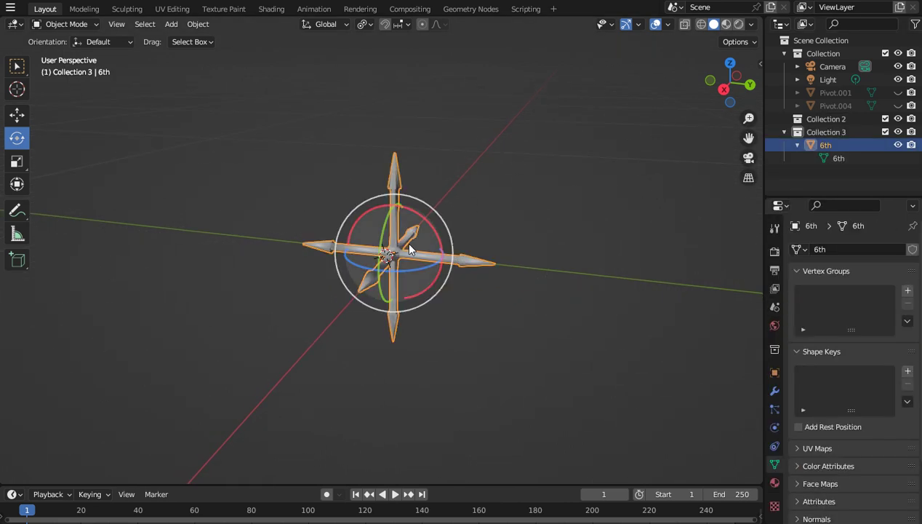
click(798, 145)
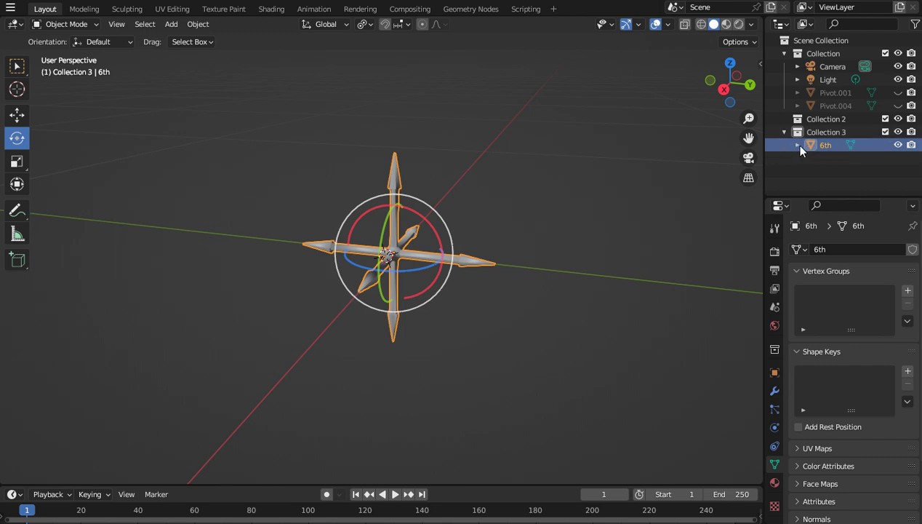
click(809, 144)
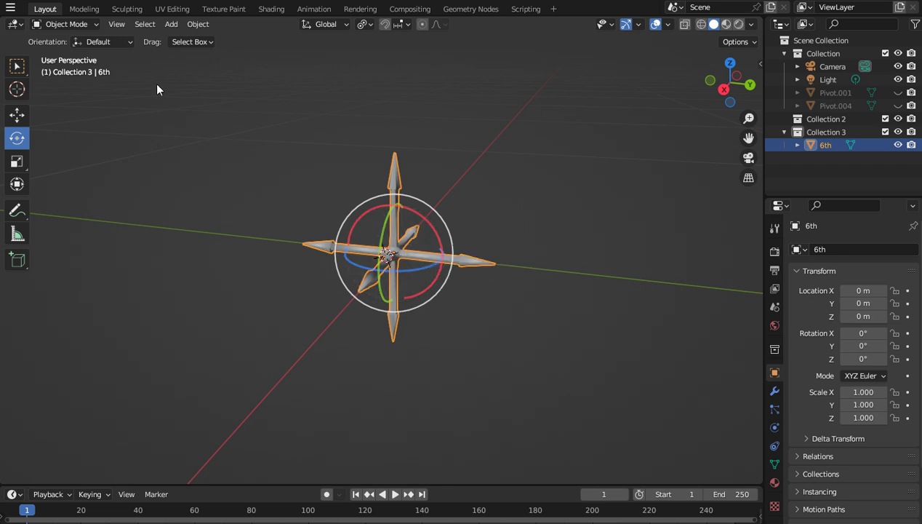
Step: Replace the existing 6th.obj in Downloads by deleting it and exporting the selected pivot as Wavefront OBJ under the name 6th.obj
click(10, 8)
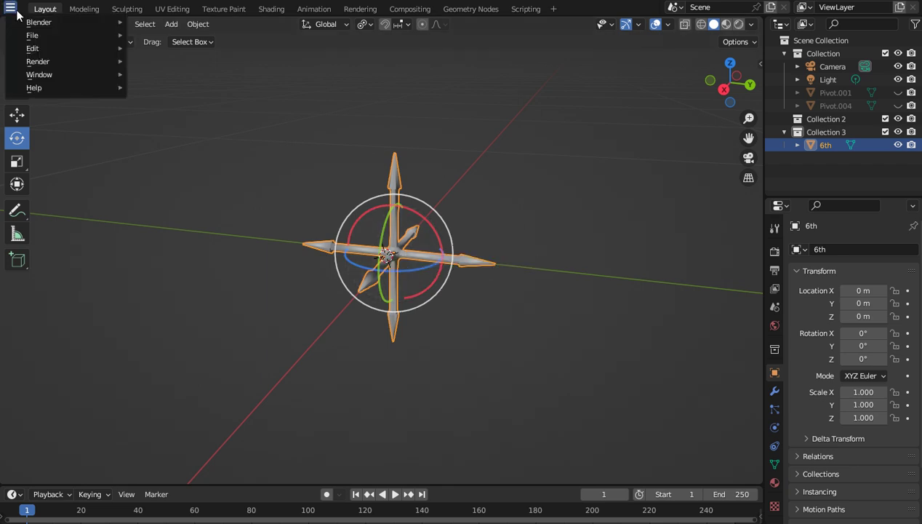
mouse_move(38, 76)
mouse_move(32, 50)
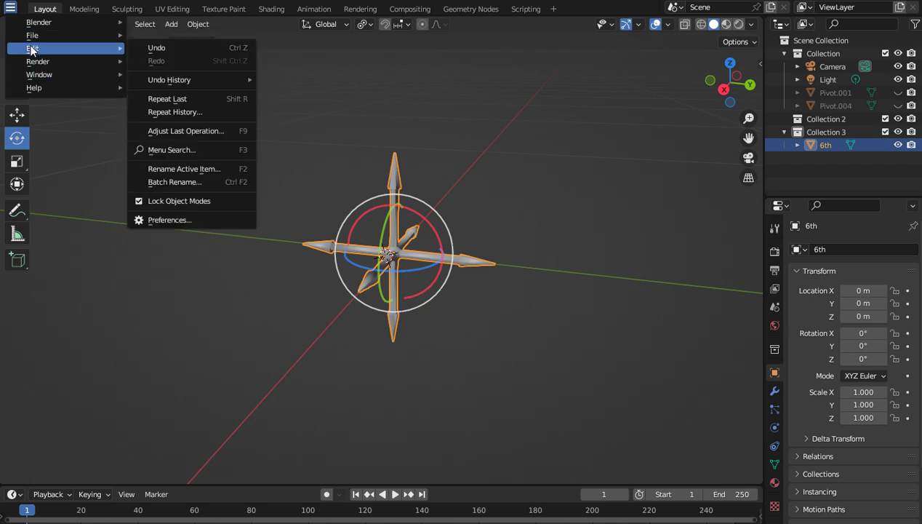
mouse_move(63, 37)
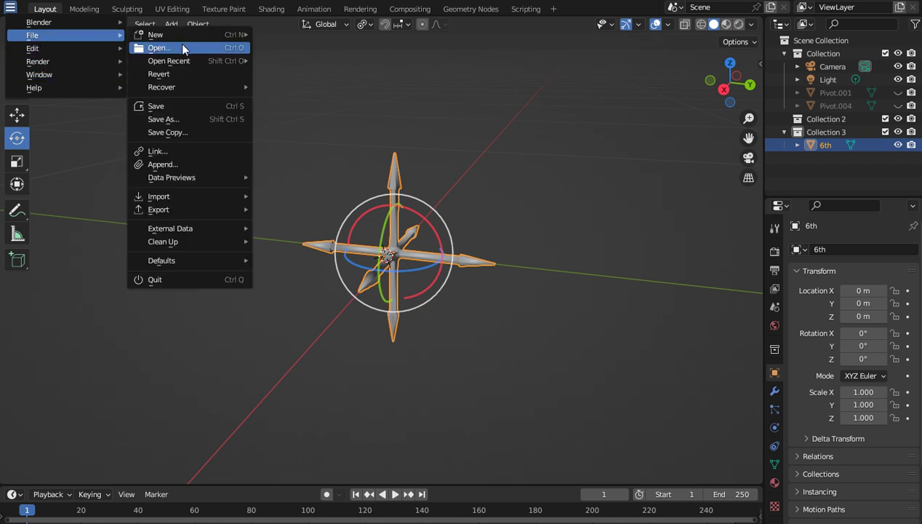
mouse_move(187, 209)
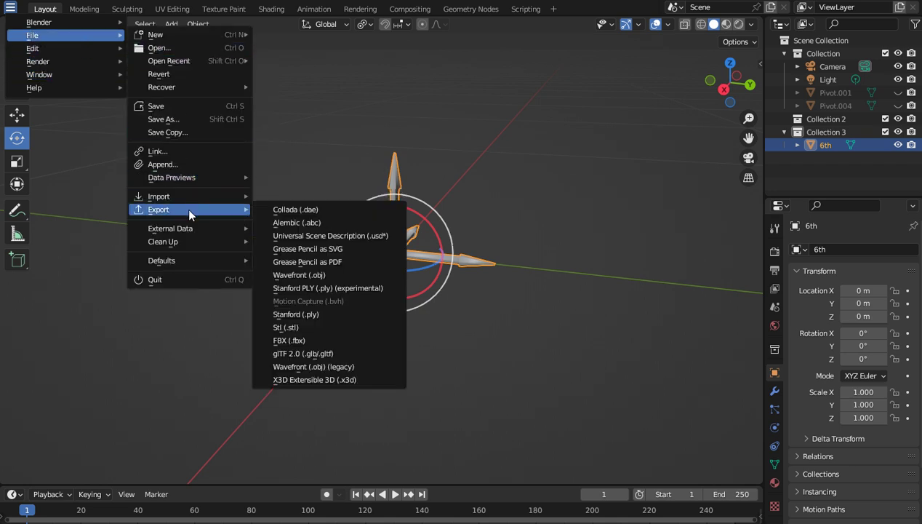
click(322, 274)
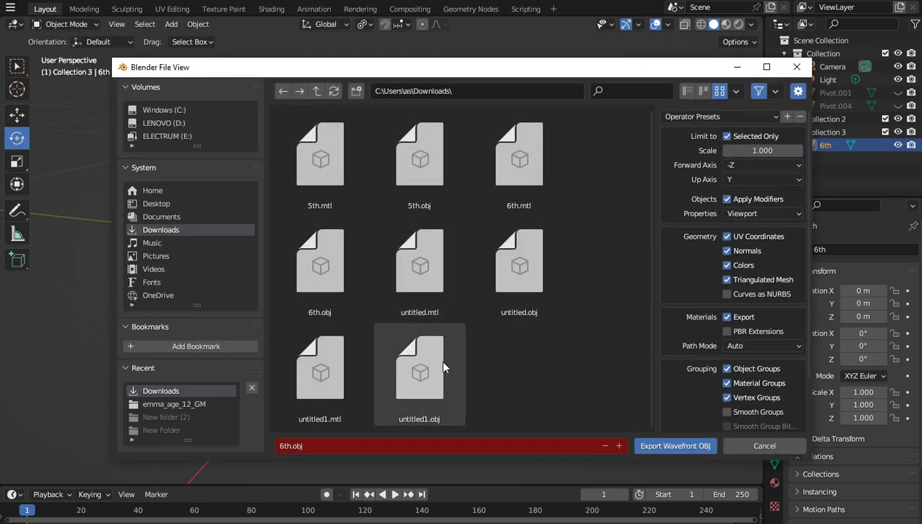
click(343, 272)
right_click(337, 272)
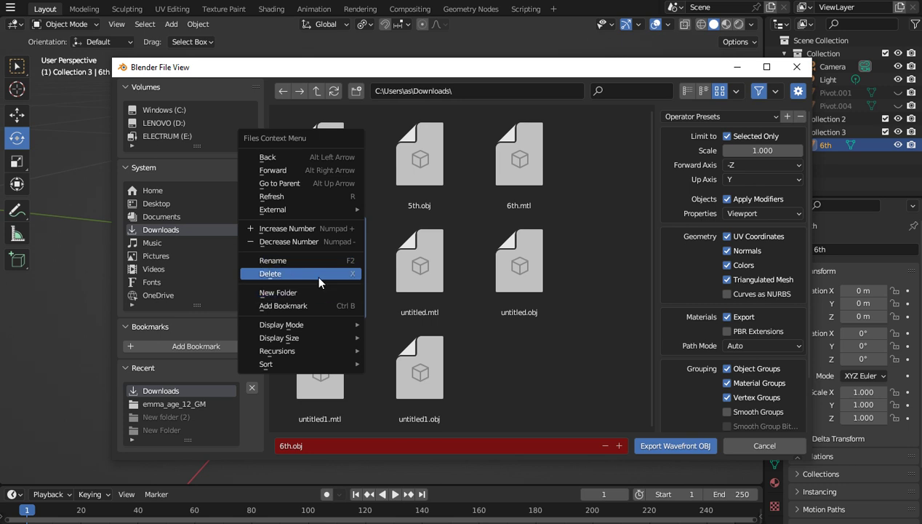
click(339, 275)
click(525, 361)
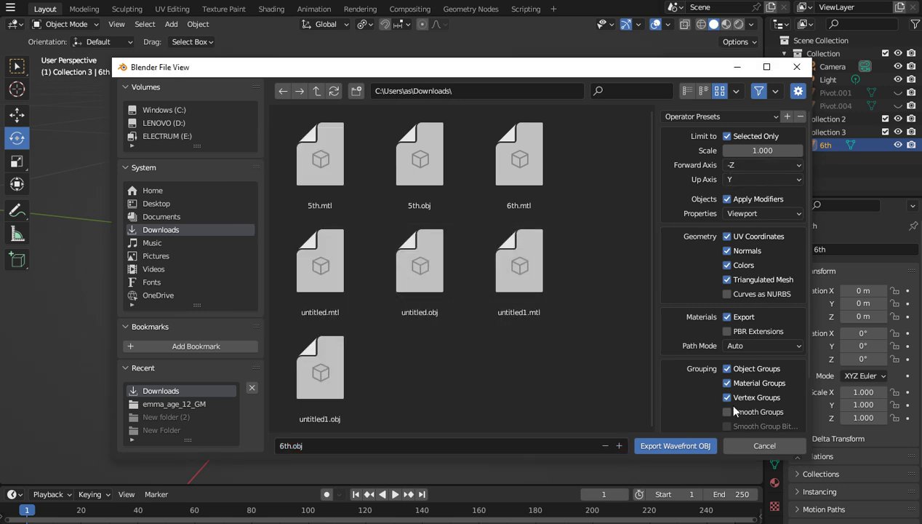
click(694, 441)
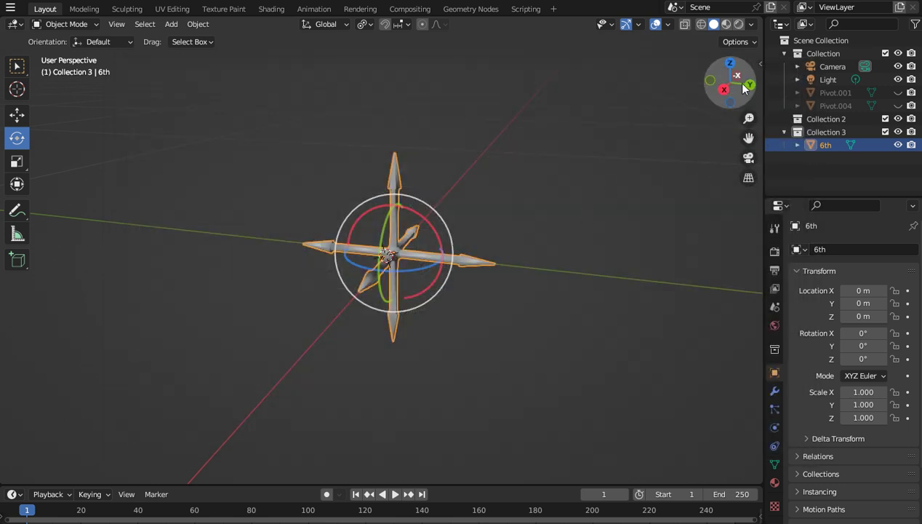
Step: Delete the hidden Pivot.001 and Pivot.004 objects from Collection
drag(731, 81, 590, 193)
scroll(542, 216, up, 2)
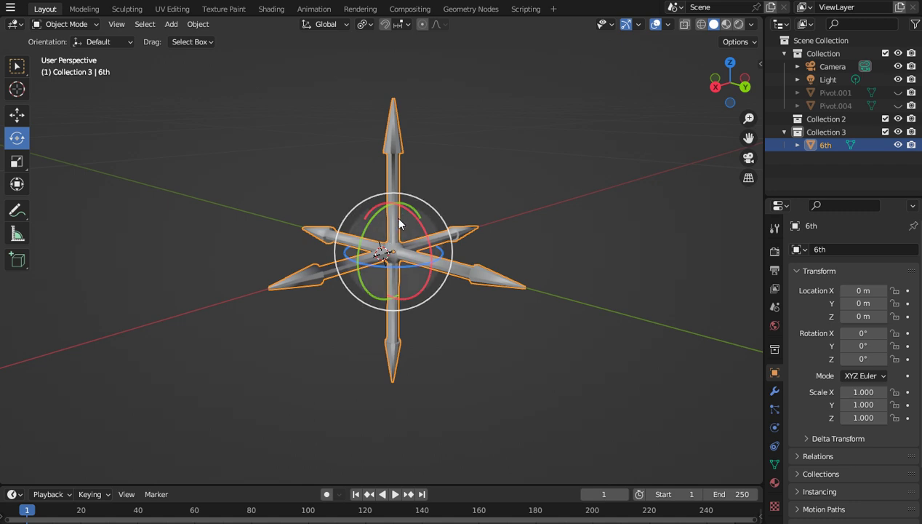
mouse_move(738, 85)
mouse_down()
mouse_move(731, 102)
mouse_move(738, 85)
mouse_up()
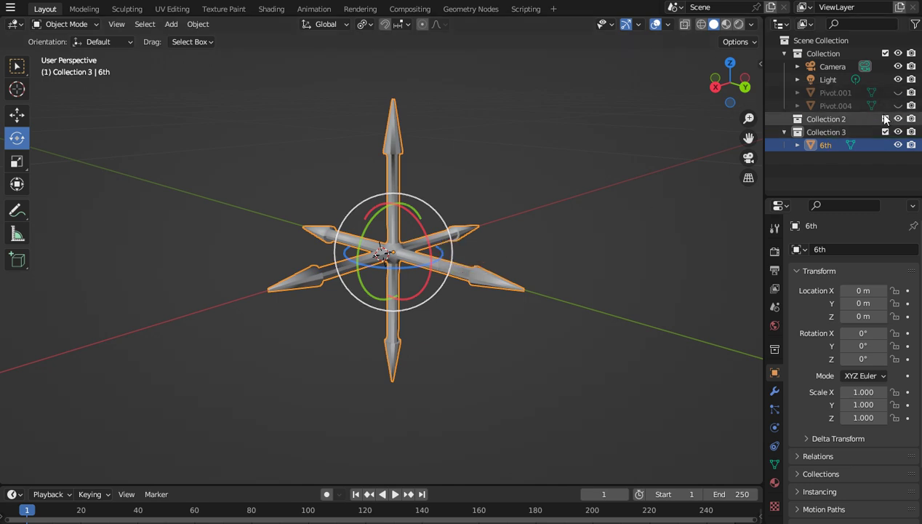
click(640, 173)
drag(774, 104, 837, 91)
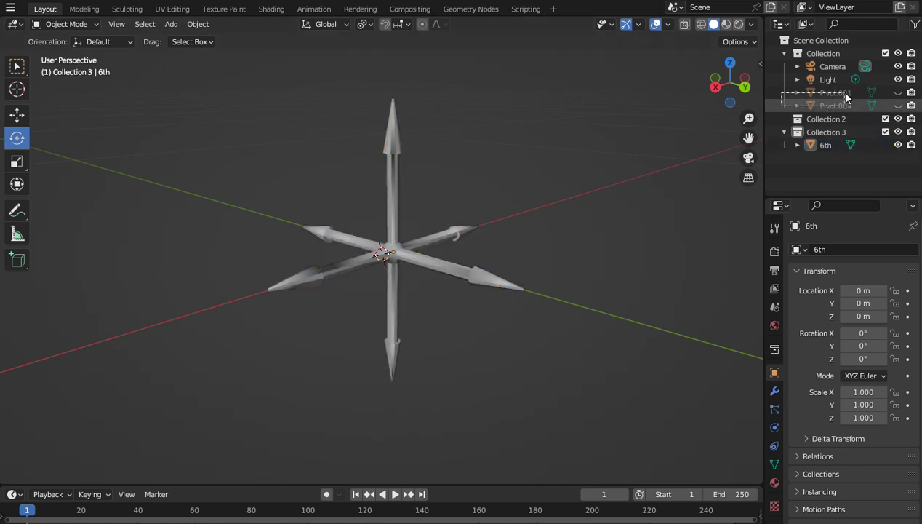
right_click(837, 91)
click(835, 94)
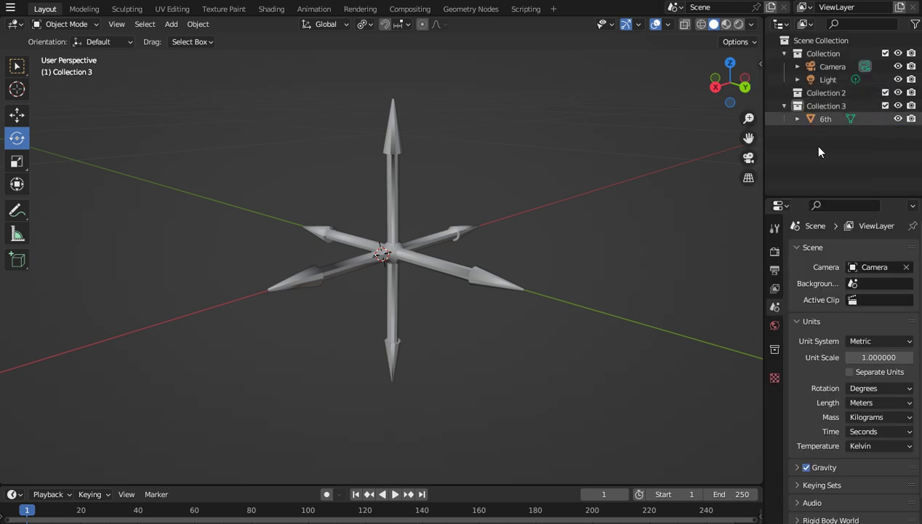
Step: Move the 6th pivot out of Collection 3 directly into the Scene Collection
click(808, 118)
drag(808, 118, 779, 103)
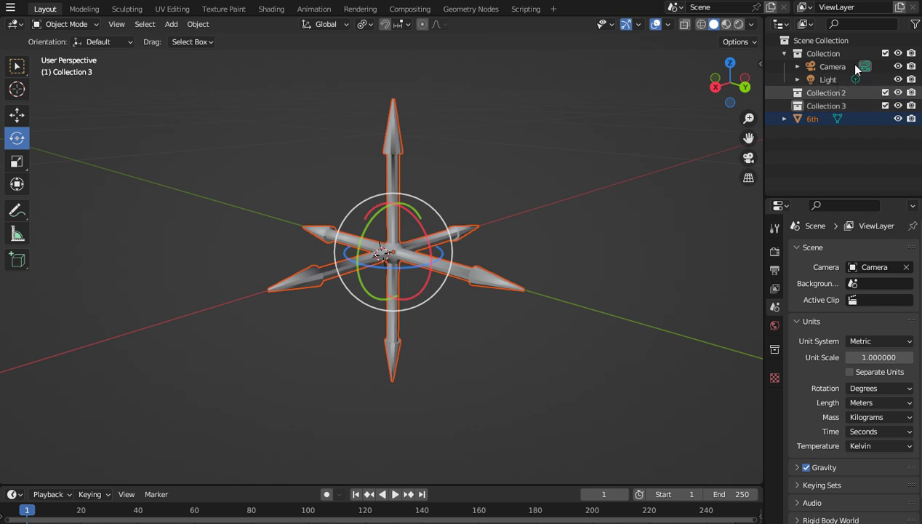
right_click(808, 109)
click(798, 111)
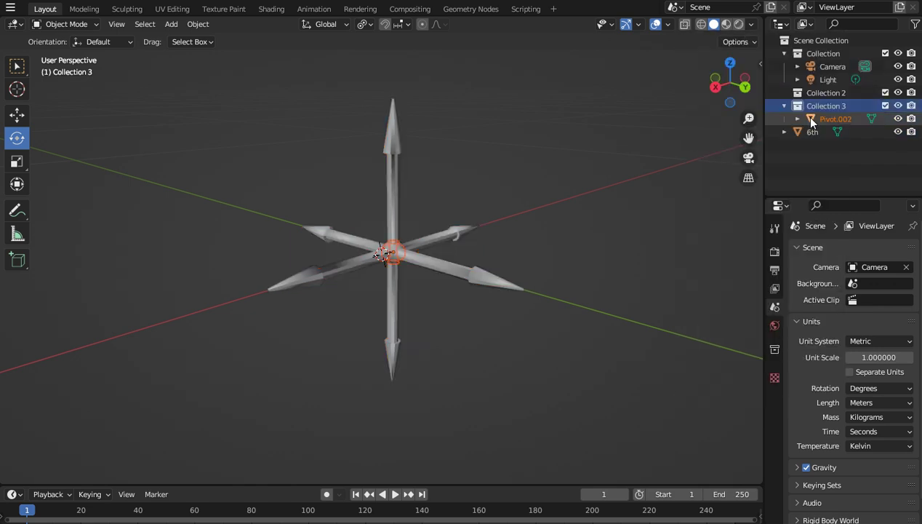
click(796, 118)
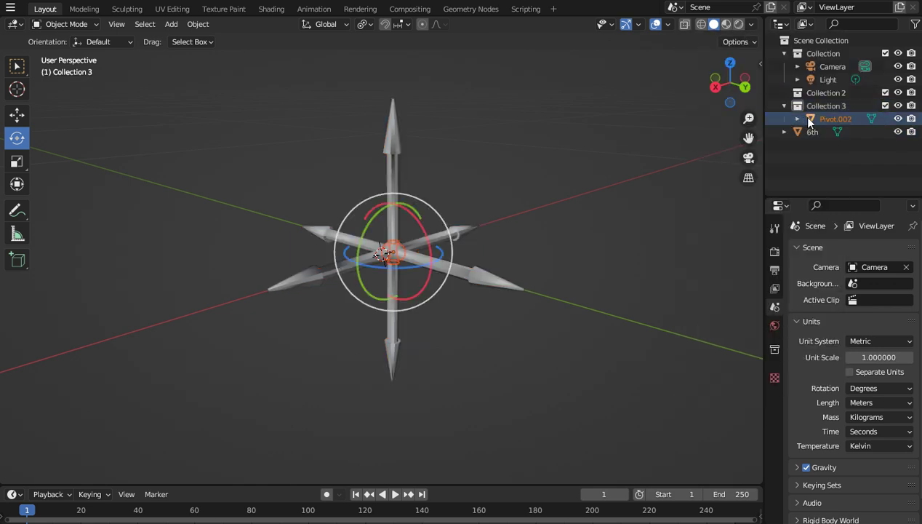
right_click(795, 116)
click(799, 114)
right_click(804, 106)
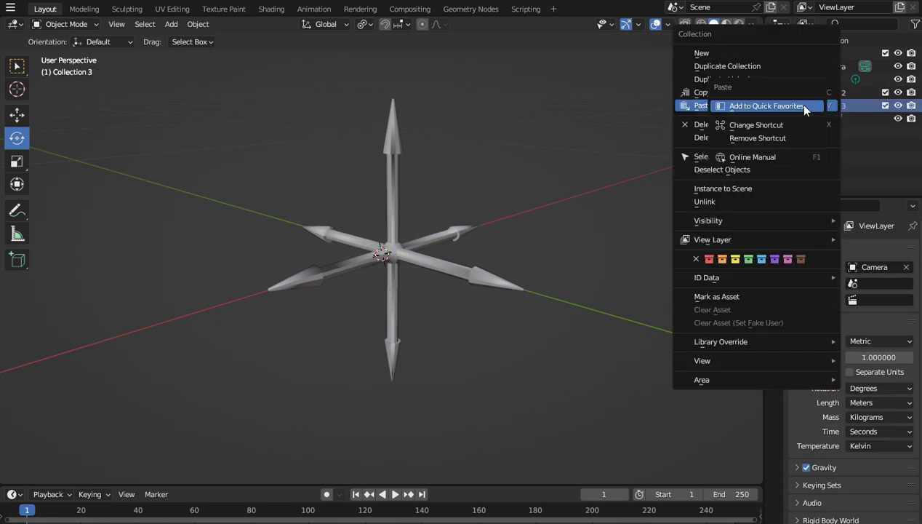
click(805, 107)
right_click(805, 108)
right_click(805, 108)
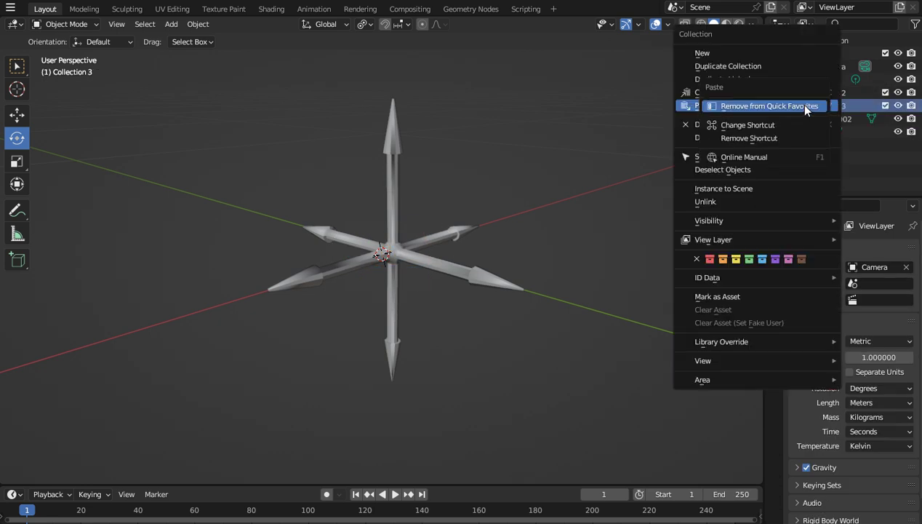
click(800, 135)
Step: Delete Collection 3 and the leftover Pivot.002 object from the scene
right_click(820, 105)
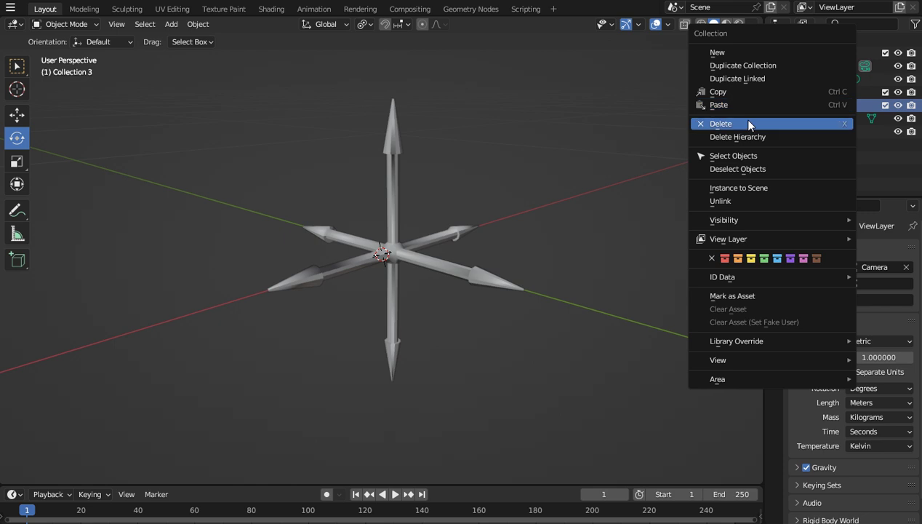
click(749, 121)
click(809, 118)
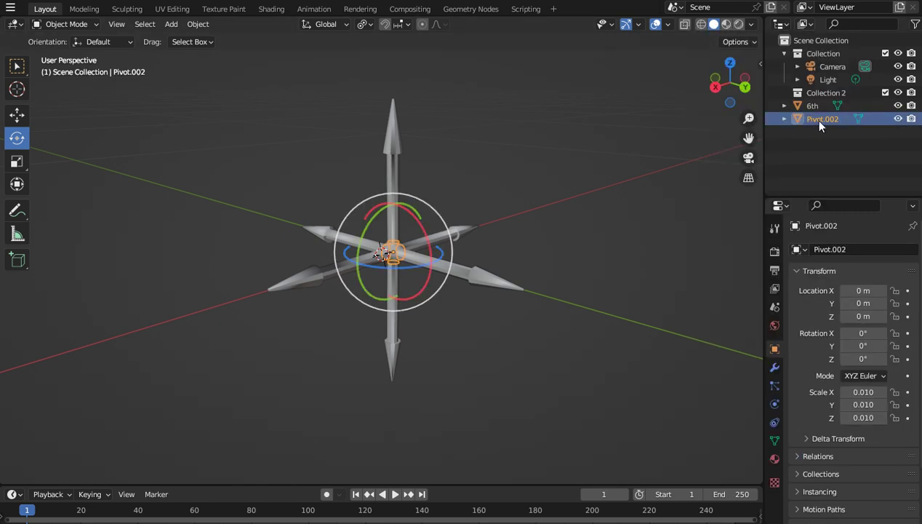
double_click(820, 122)
drag(823, 119, 804, 115)
key(Escape)
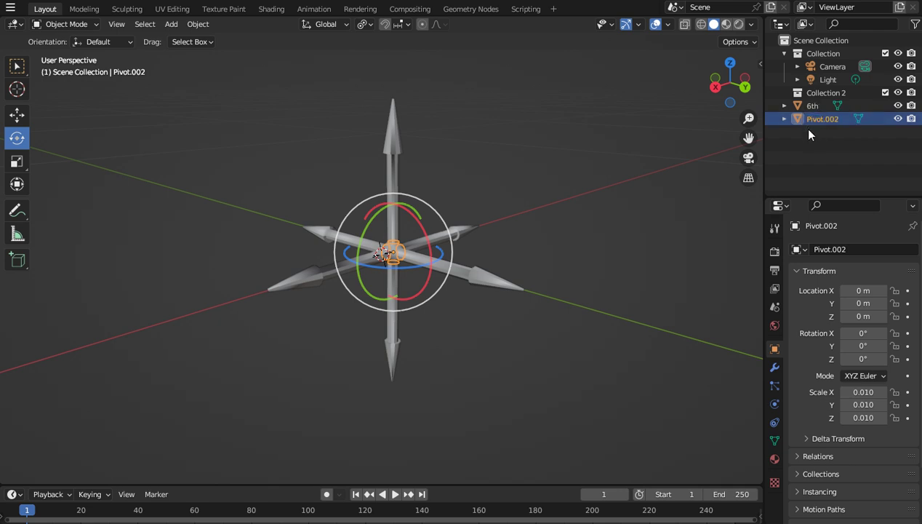
right_click(792, 118)
right_click(819, 117)
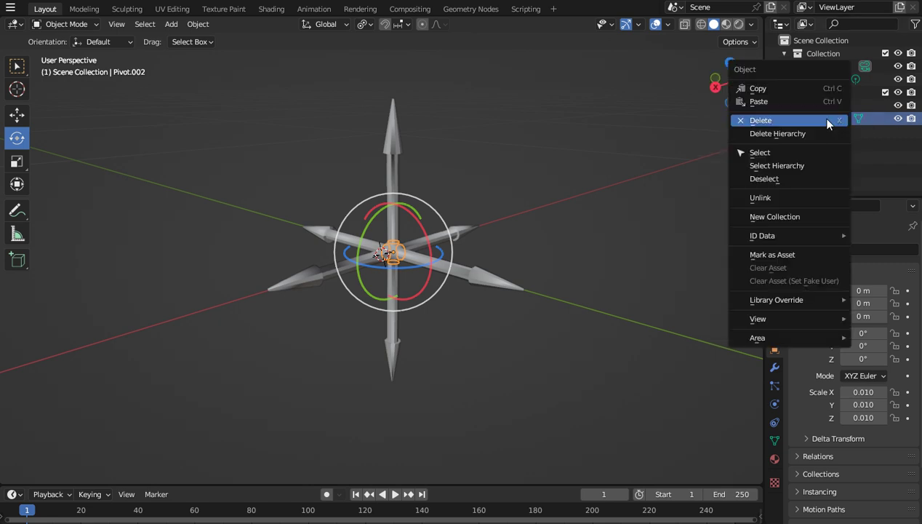
click(819, 117)
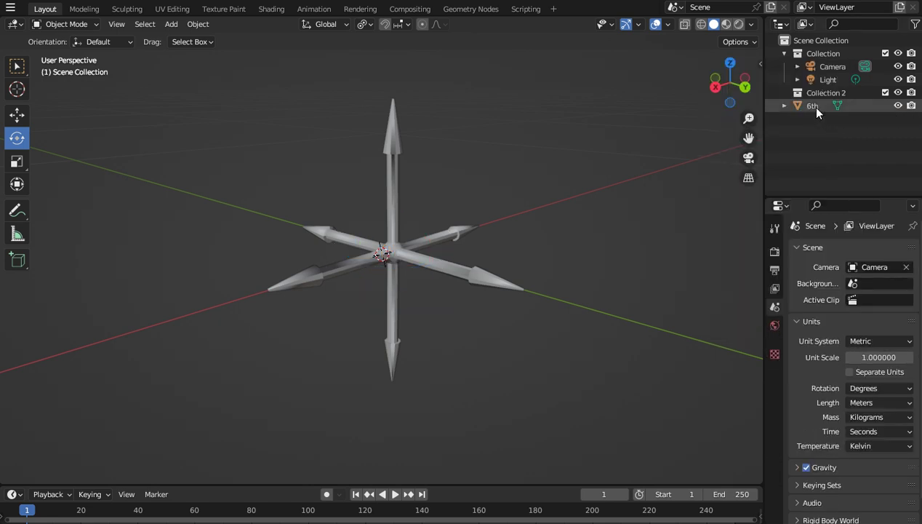
Step: Rename both the 6th object and its mesh data to 6th-Pivot
double_click(814, 106)
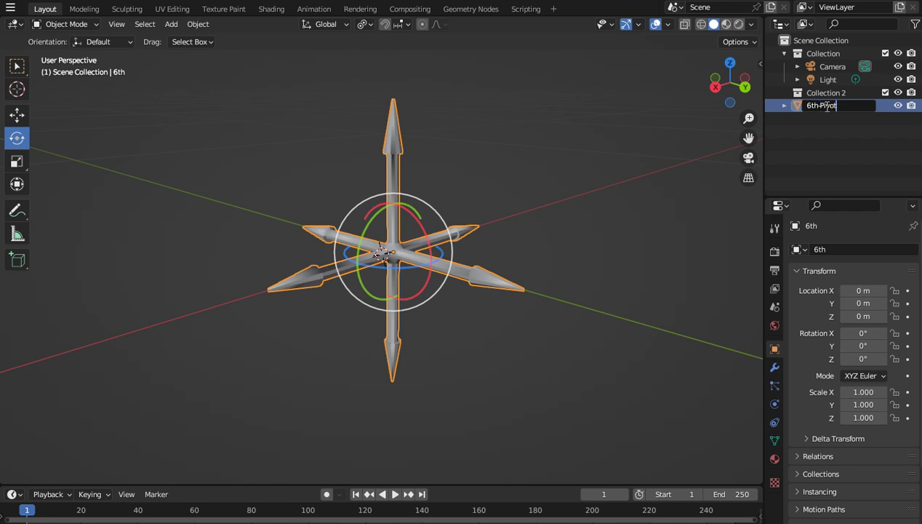
key(Return)
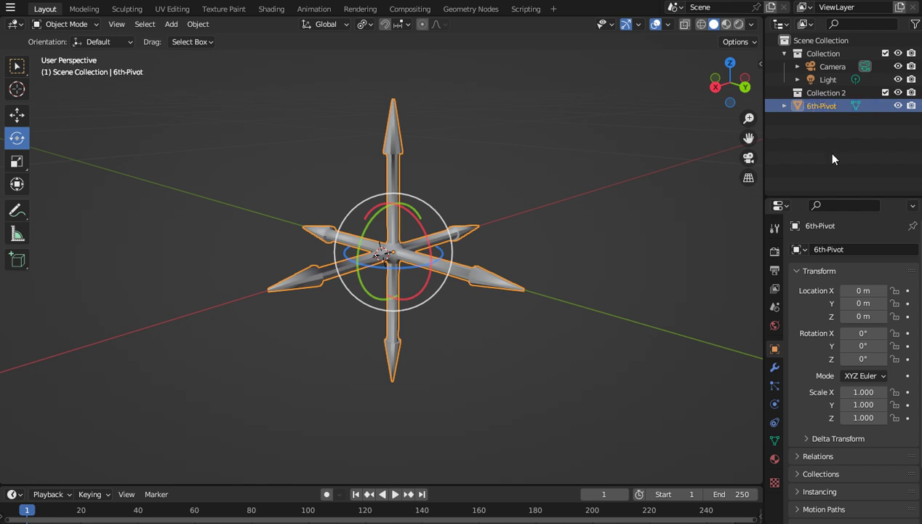
double_click(824, 109)
key(ctrl+c)
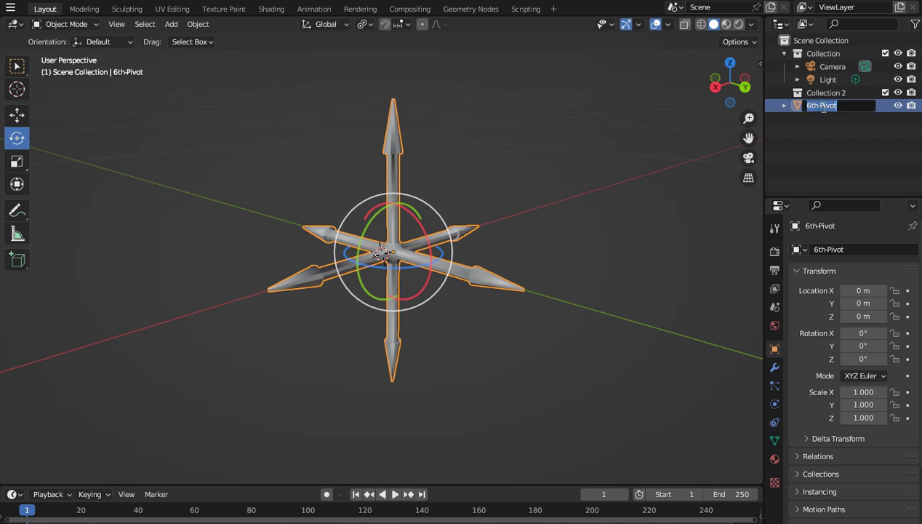
key(Escape)
click(784, 105)
double_click(824, 118)
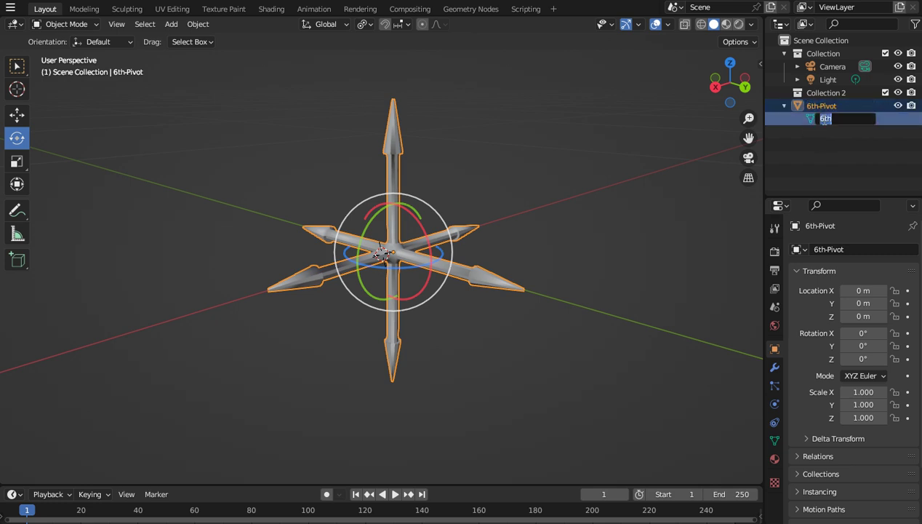
key(ctrl+v)
key(Return)
Step: Delete the empty Collection 2 from the scene
click(798, 166)
click(815, 81)
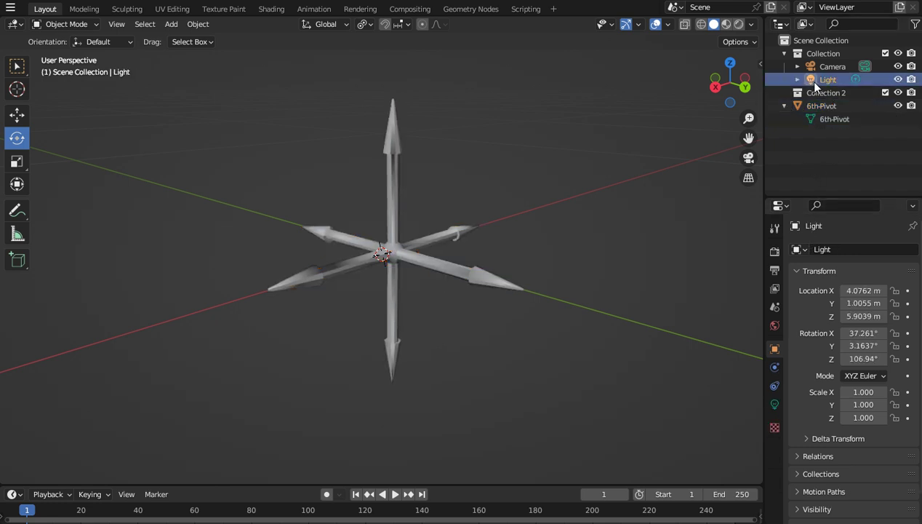
click(800, 91)
right_click(800, 88)
click(778, 105)
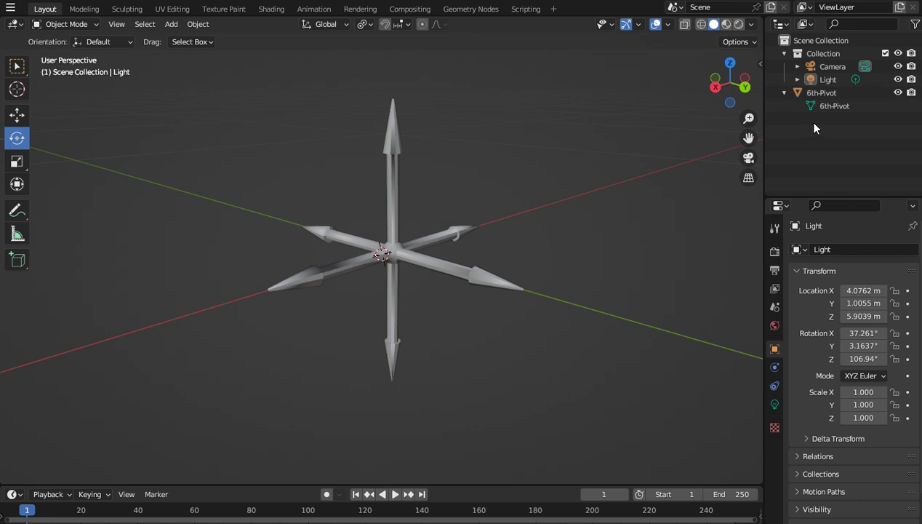
Step: Select the 6th-Pivot object and save the Blender file
click(802, 93)
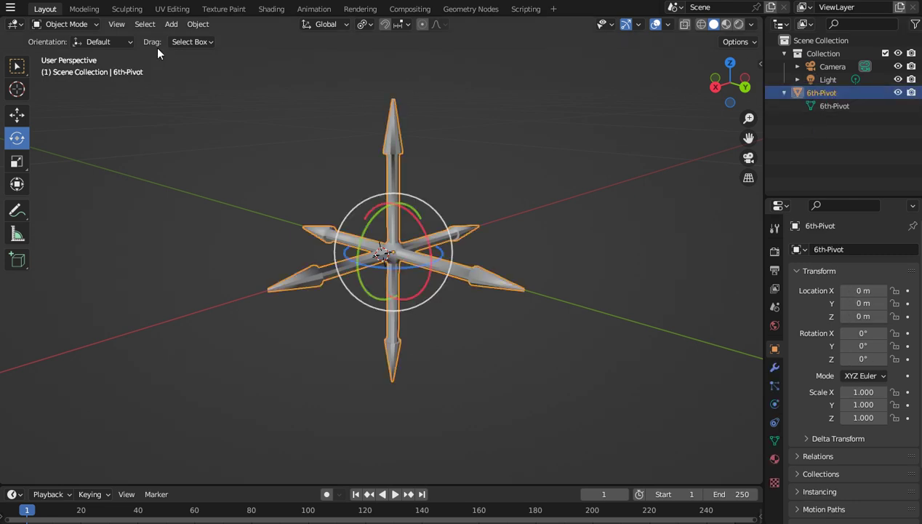
click(10, 8)
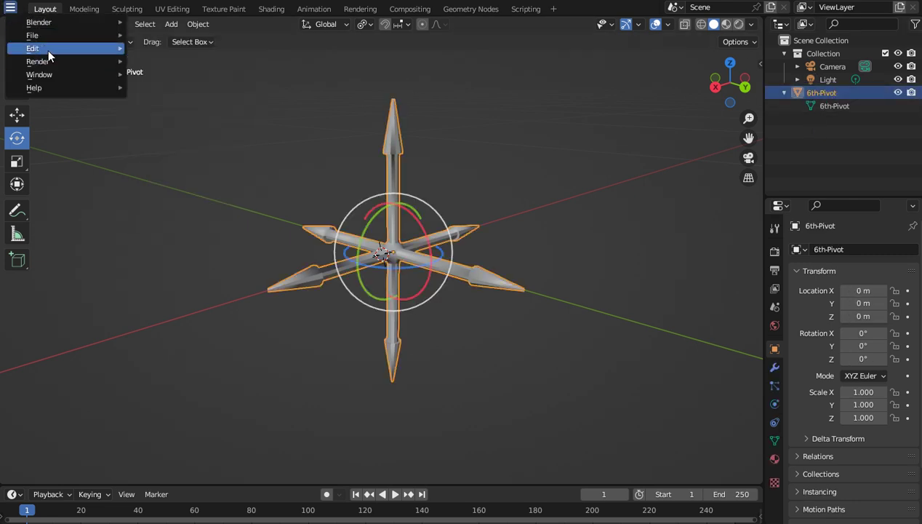
mouse_move(55, 49)
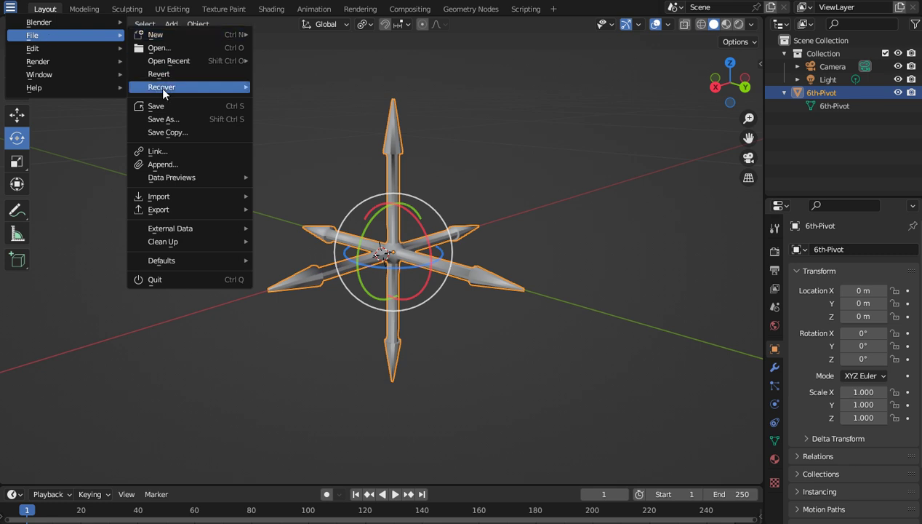
click(183, 106)
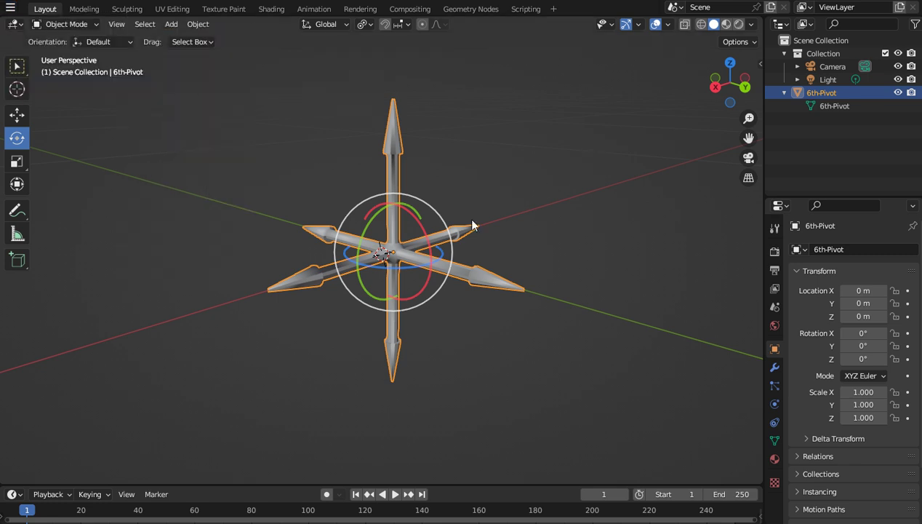
Step: Put the 6th-Pivot mesh into Edit Mode and view its vertices from a slightly rotated, closer angle
click(575, 177)
click(393, 206)
click(66, 24)
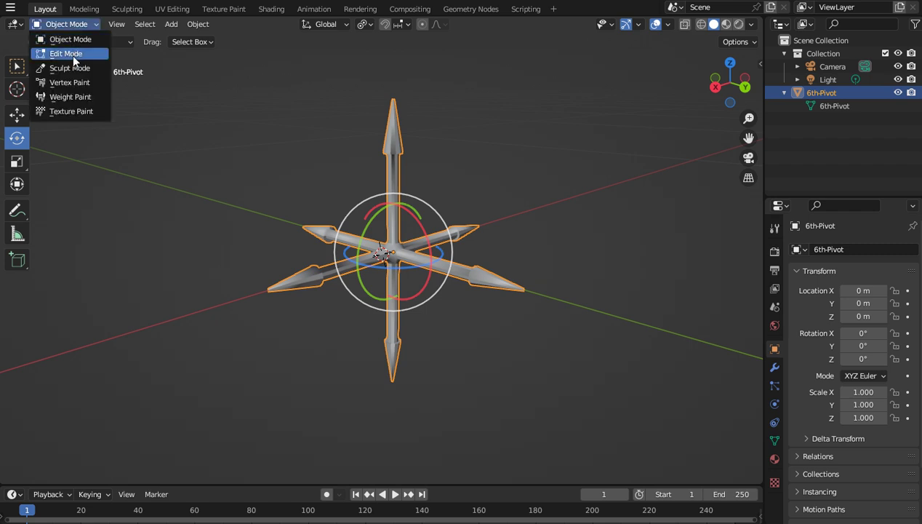
click(72, 55)
drag(731, 83, 697, 84)
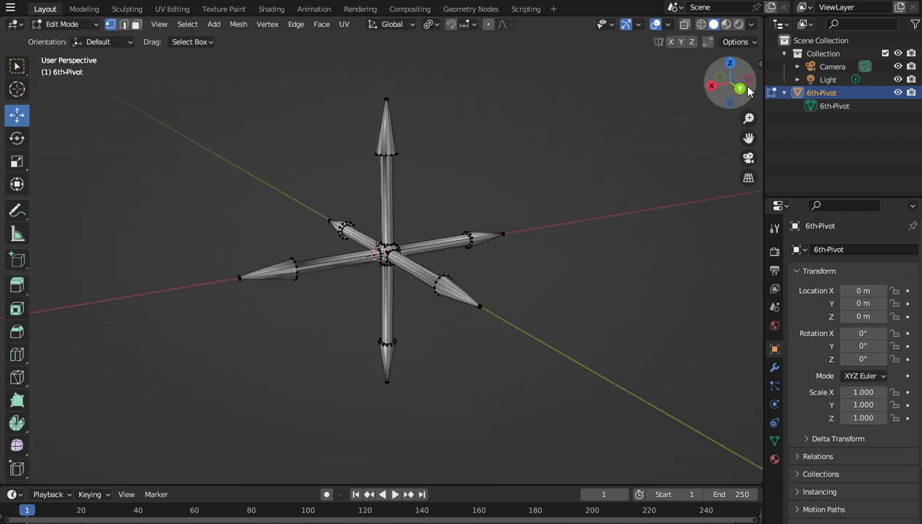
scroll(749, 90, up, 4)
scroll(749, 91, down, 3)
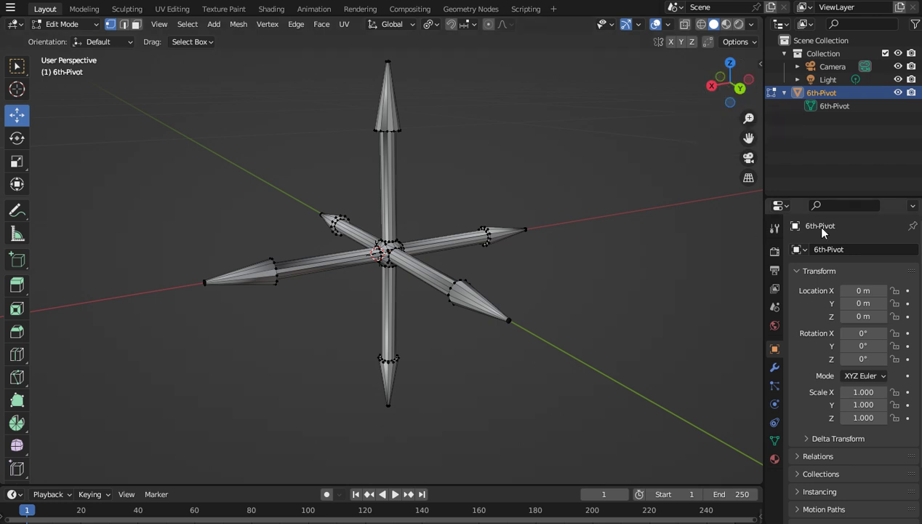
Step: Show the material slots of the 6th-Pivot mesh and switch to face selection mode
click(775, 458)
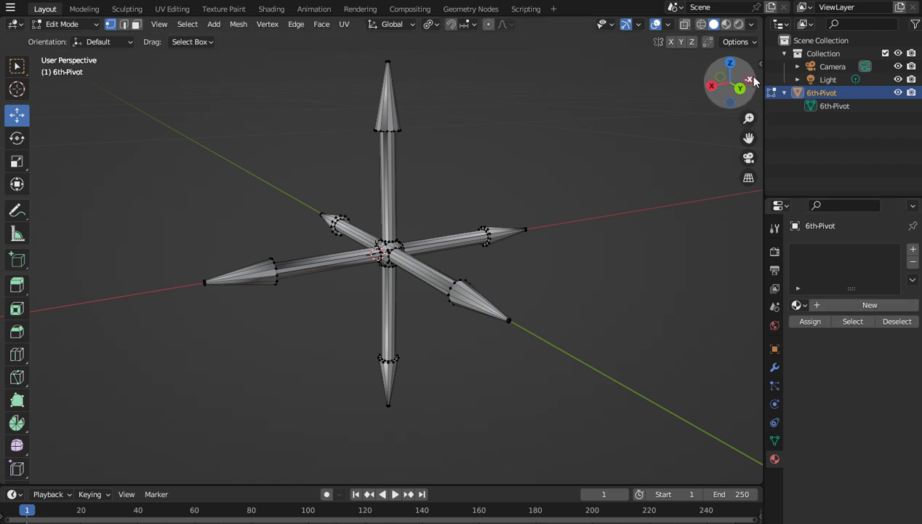
mouse_move(735, 81)
mouse_down()
mouse_move(725, 71)
mouse_move(737, 86)
mouse_up()
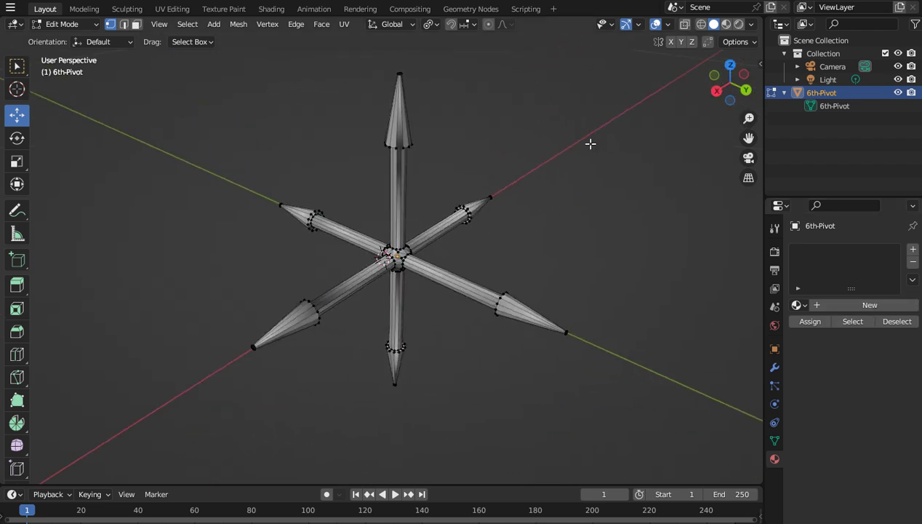
click(137, 25)
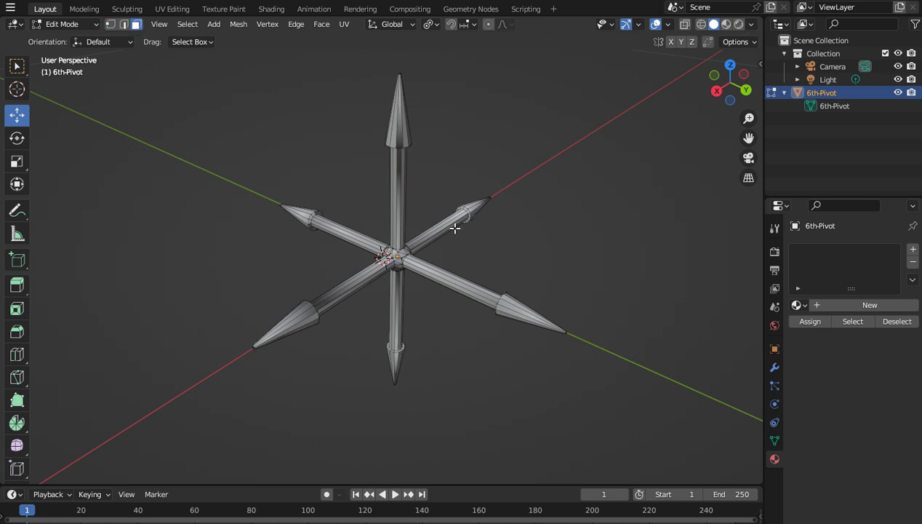
Step: Select the outer cone faces of the +X arrowhead, adding the ones visible from different sides
scroll(324, 351, up, 2)
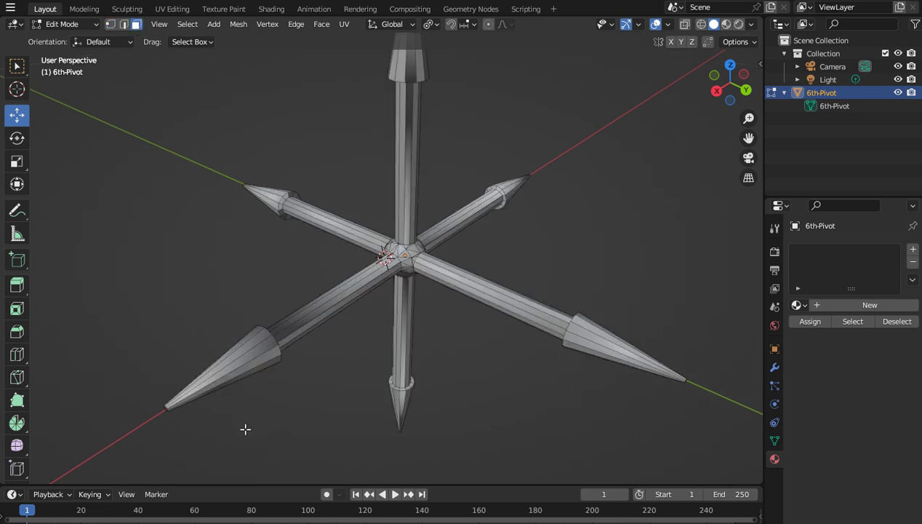
drag(231, 445, 94, 326)
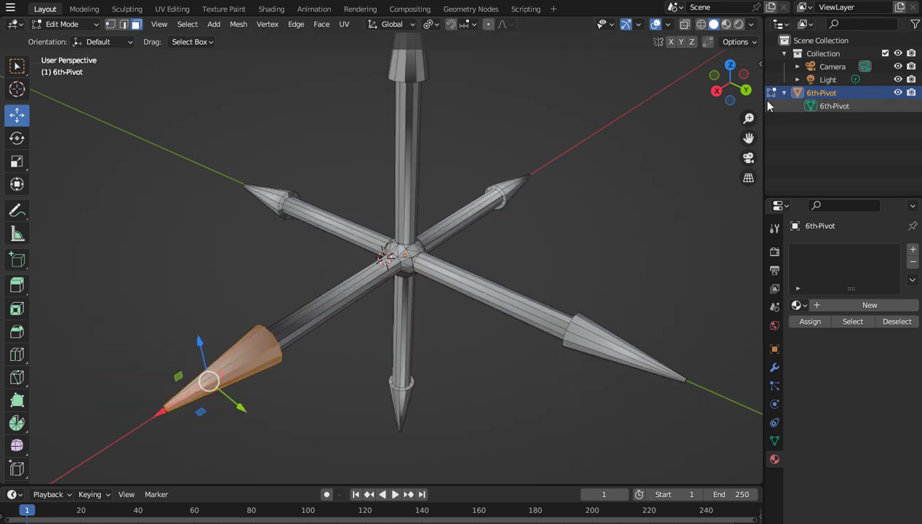
drag(730, 82, 751, 82)
scroll(636, 244, up, 1)
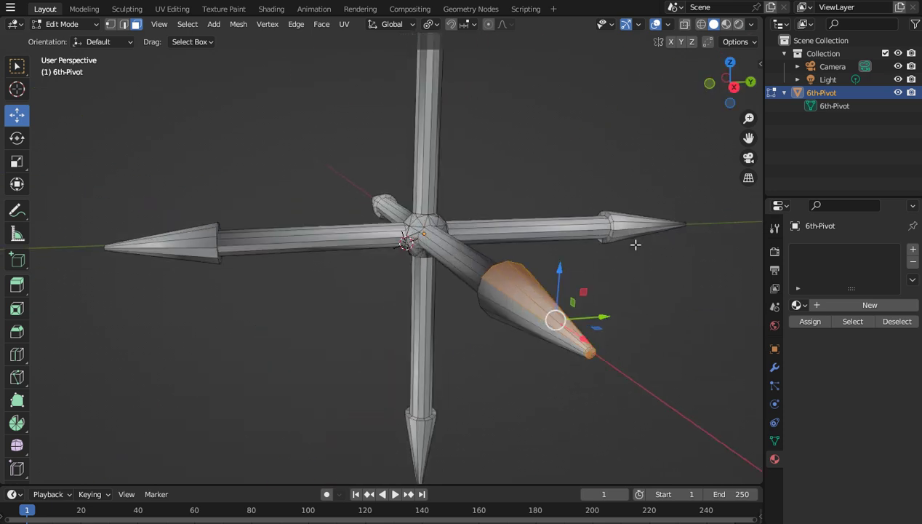
drag(637, 444, 557, 308)
drag(731, 82, 744, 82)
drag(629, 184, 547, 56)
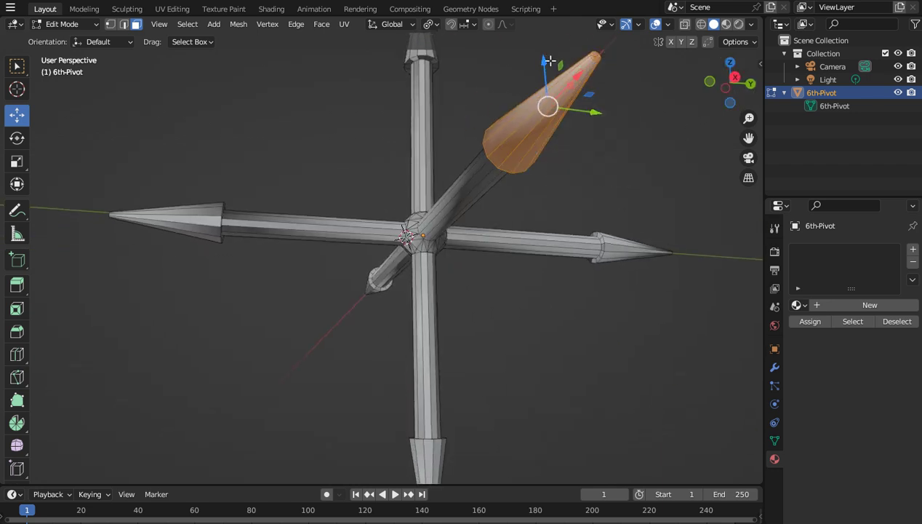
Step: Add the remaining back and base ring faces of the +X arrowhead to the selection
drag(731, 82, 667, 168)
scroll(672, 150, up, 5)
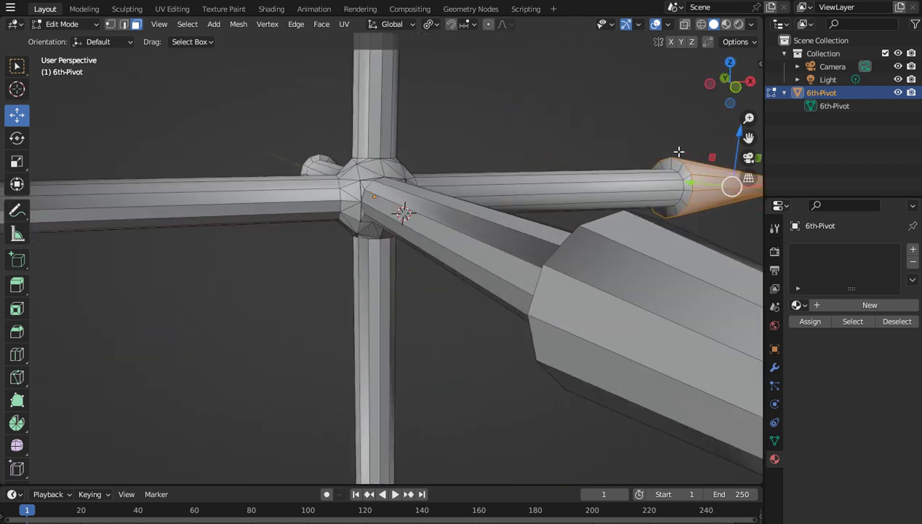
drag(748, 138, 526, 183)
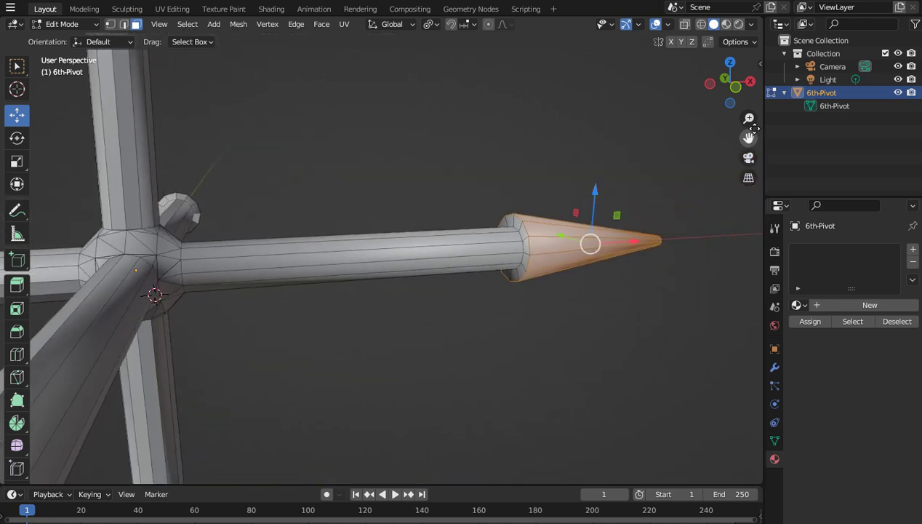
drag(735, 85, 788, 105)
drag(522, 245, 418, 150)
drag(430, 238, 415, 201)
drag(376, 136, 426, 169)
drag(704, 92, 221, 269)
drag(91, 339, 74, 277)
shift+drag(121, 343, 83, 314)
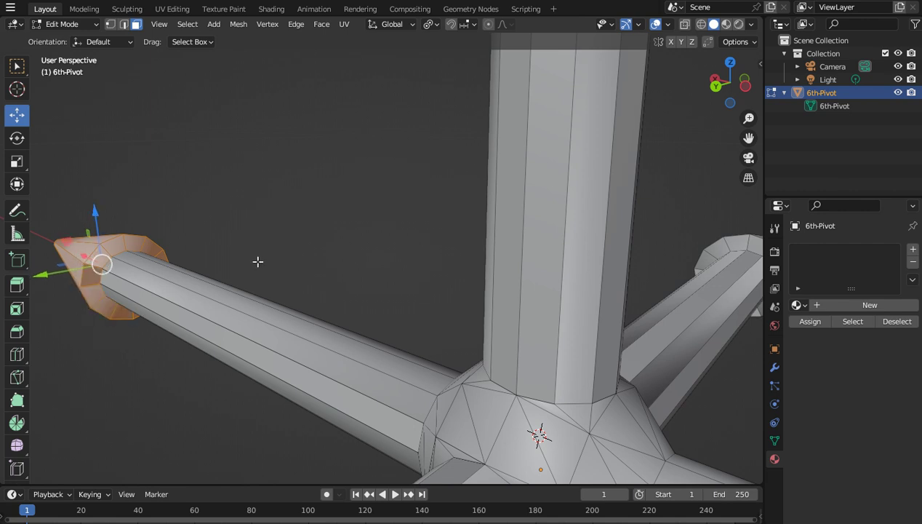
Step: Add the base ring and the inward-visible faces of the -Y arrowhead to the selection
scroll(258, 261, down, 5)
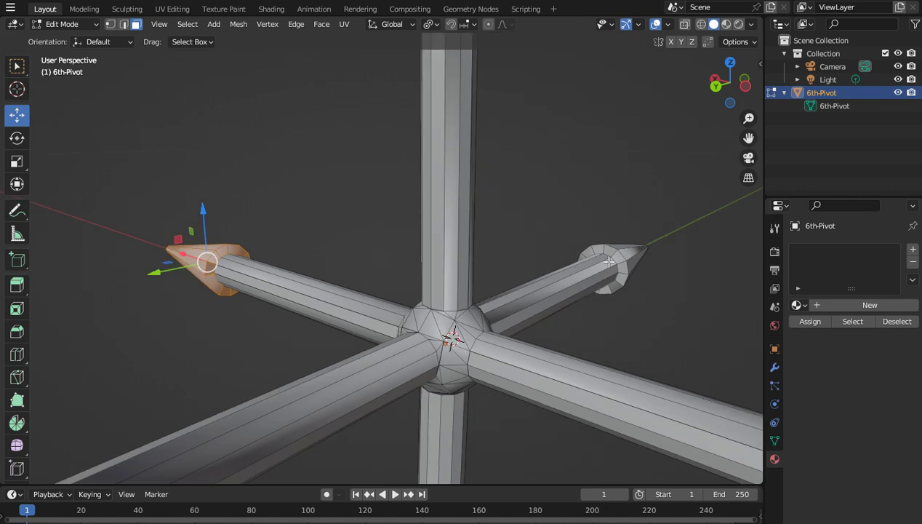
scroll(603, 260, down, 3)
scroll(603, 259, up, 5)
drag(748, 137, 567, 22)
shift+drag(702, 234, 588, 133)
shift+drag(515, 106, 624, 159)
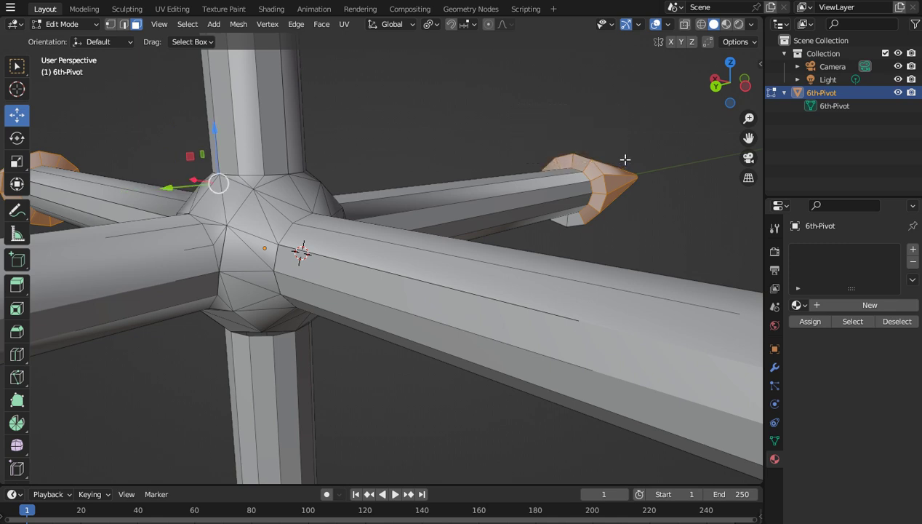
shift+drag(625, 246, 549, 212)
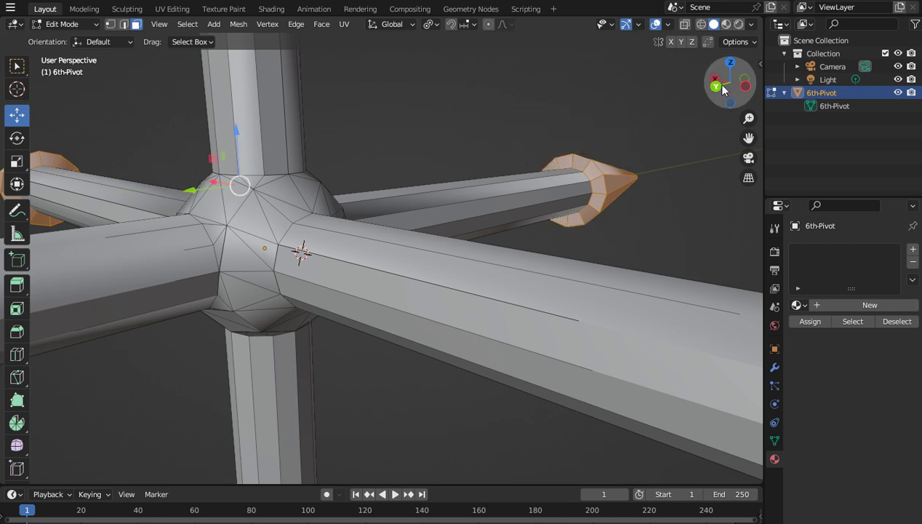
Step: Extend the selection to the rest of the -Y arrowhead's cone faces, including its tip
drag(729, 81, 811, 83)
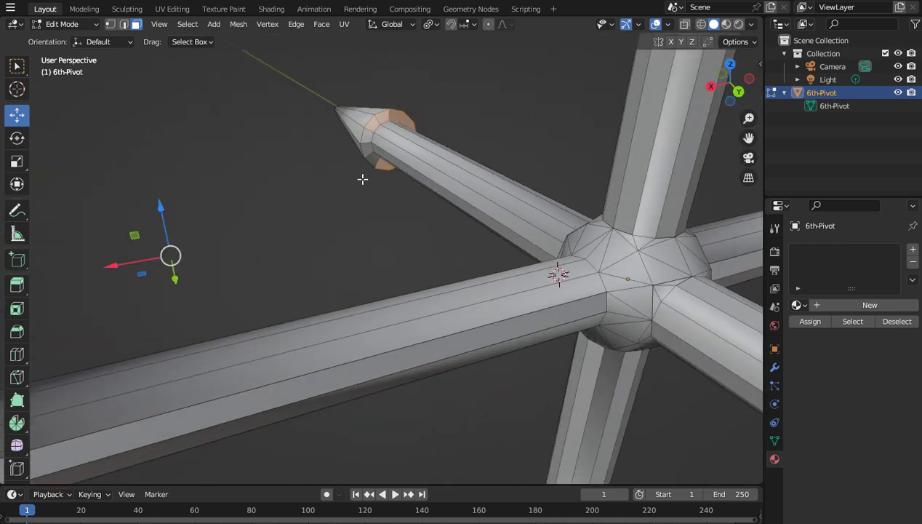
shift+drag(367, 159, 320, 59)
drag(731, 82, 719, 273)
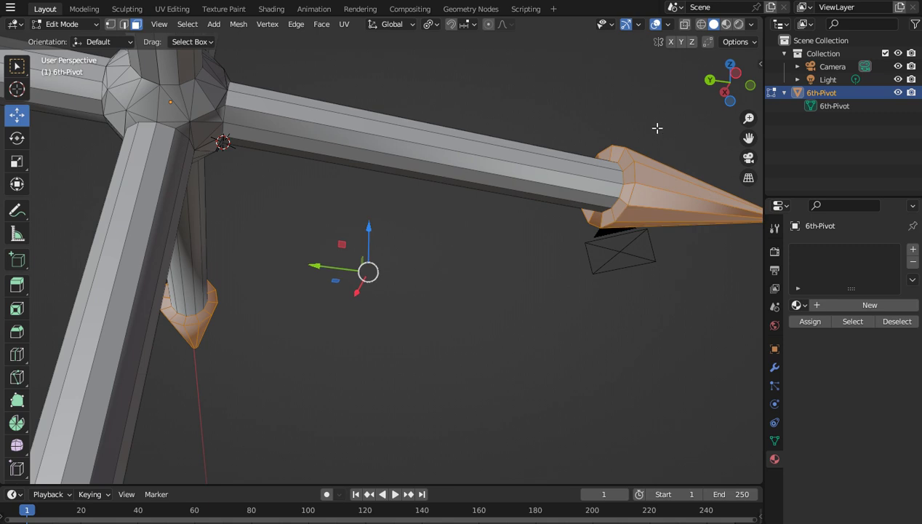
drag(727, 81, 720, 218)
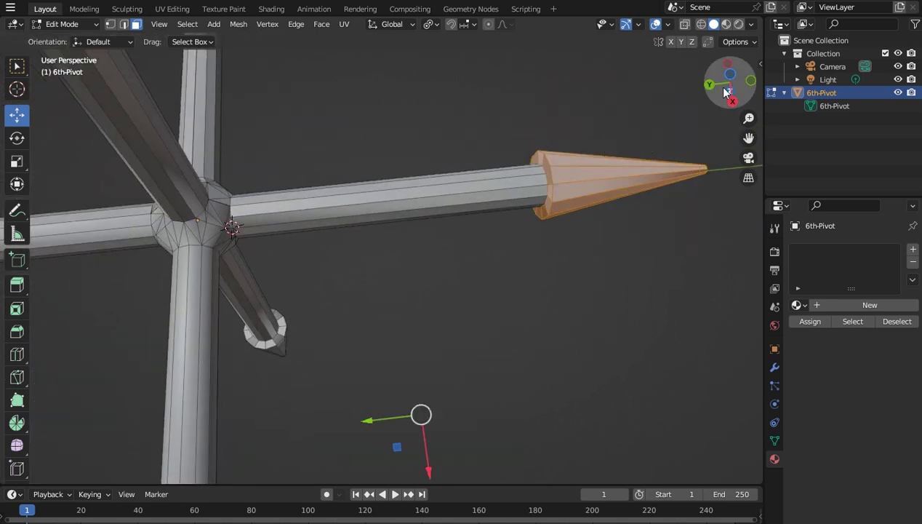
drag(725, 91, 719, 144)
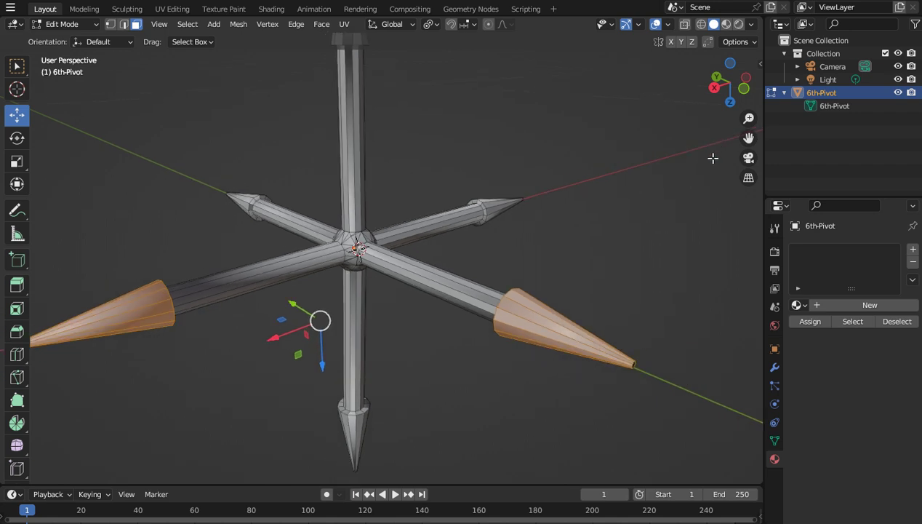
shift+drag(684, 383, 621, 302)
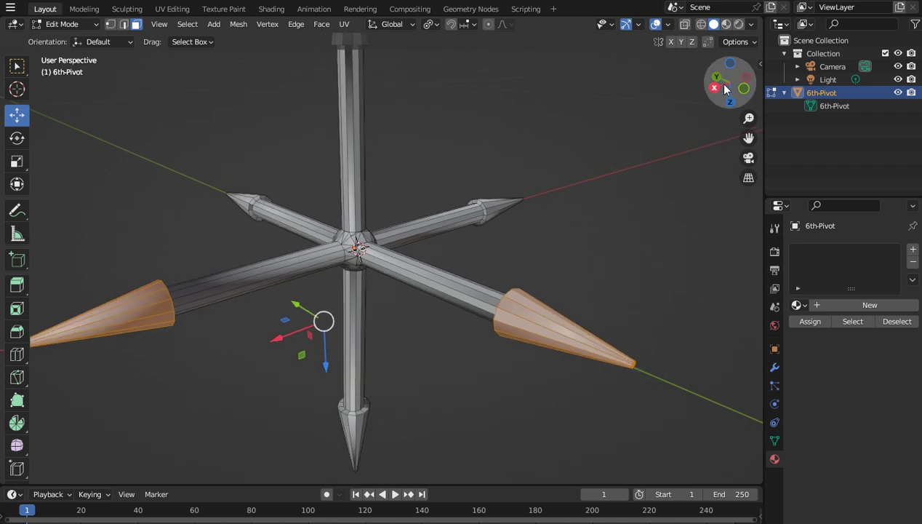
Step: Add all cone and base ring faces of the -X arrowhead to the selection
drag(724, 88, 592, 216)
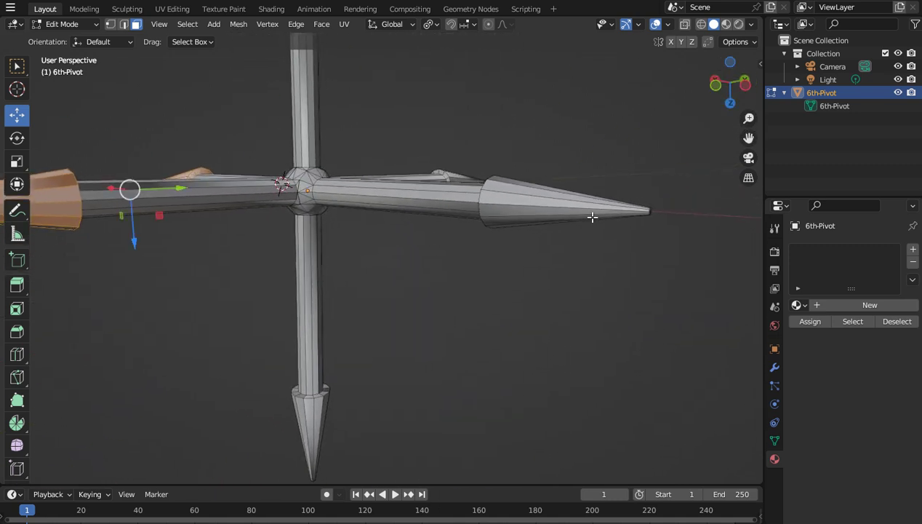
drag(676, 245, 615, 161)
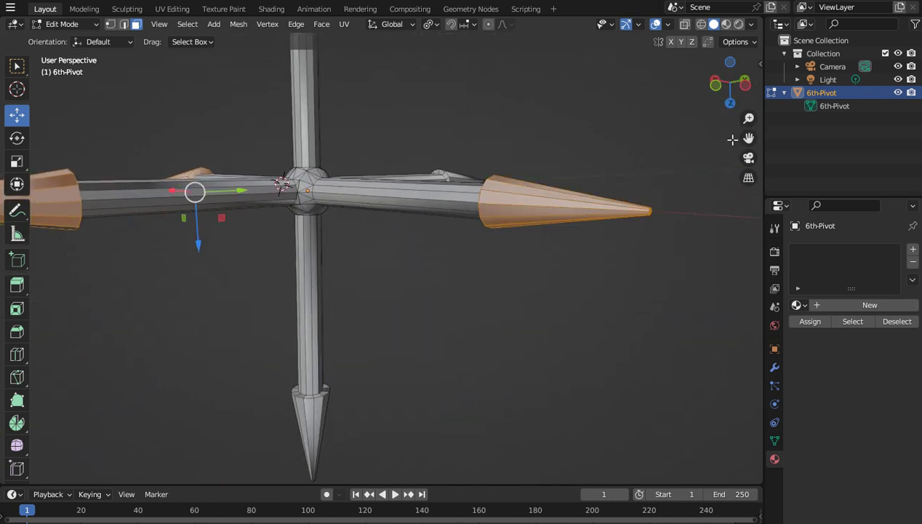
drag(728, 84, 756, 114)
scroll(646, 128, up, 3)
scroll(643, 127, up, 1)
drag(681, 142, 615, 45)
shift+drag(634, 143, 604, 113)
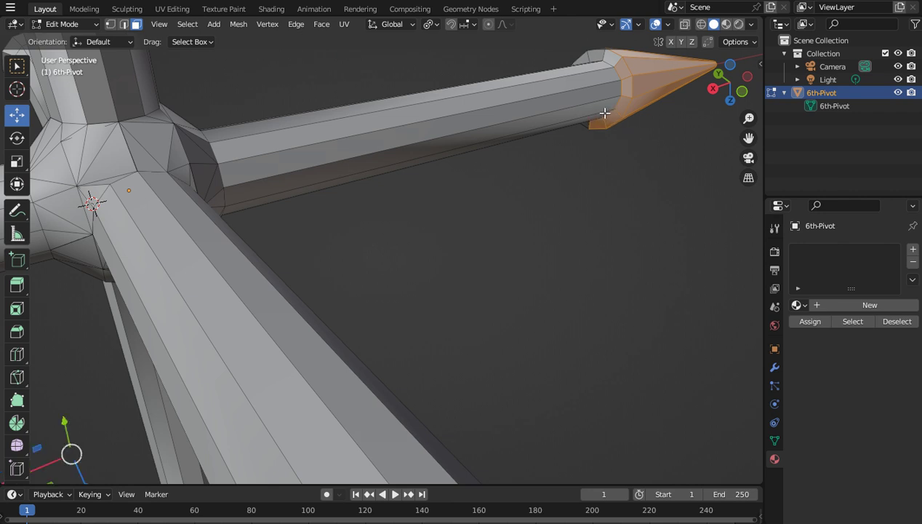
shift+drag(557, 45, 630, 64)
drag(727, 82, 710, 64)
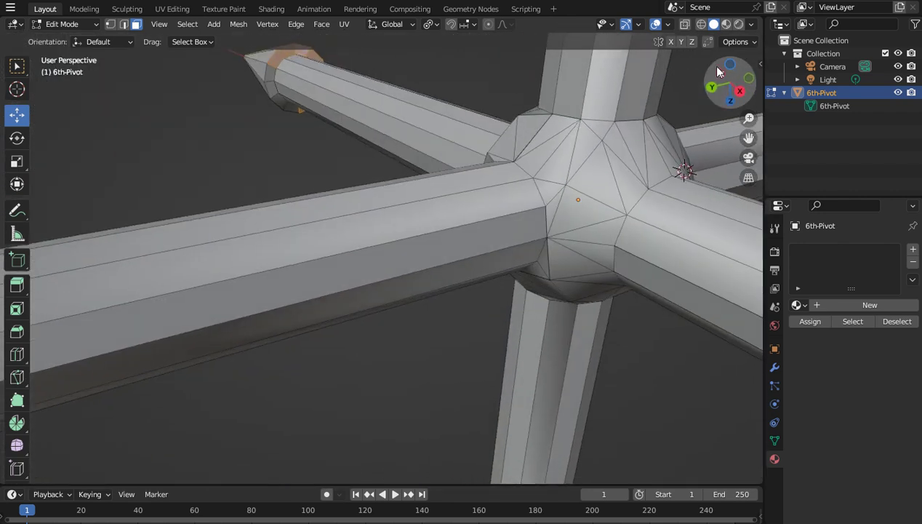
drag(747, 138, 911, 160)
shift+drag(576, 118, 497, 55)
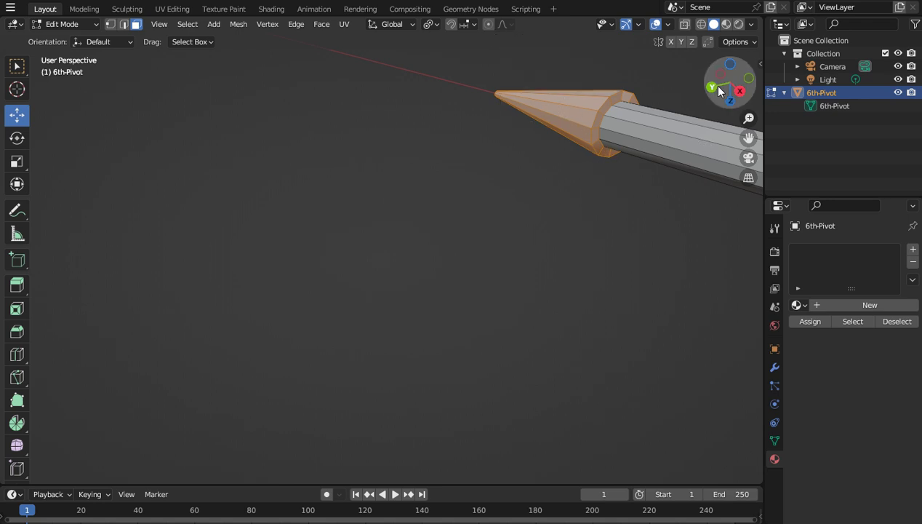
Step: Add the outer cone faces of the +Y arrowhead to the selection from several sides
mouse_move(705, 92)
mouse_down()
mouse_move(724, 80)
mouse_move(721, 90)
mouse_move(698, 90)
mouse_move(728, 87)
mouse_move(696, 86)
mouse_up()
middle_drag(553, 145, 724, 83)
drag(747, 136, 740, 139)
drag(737, 82, 715, 125)
drag(603, 229, 451, 134)
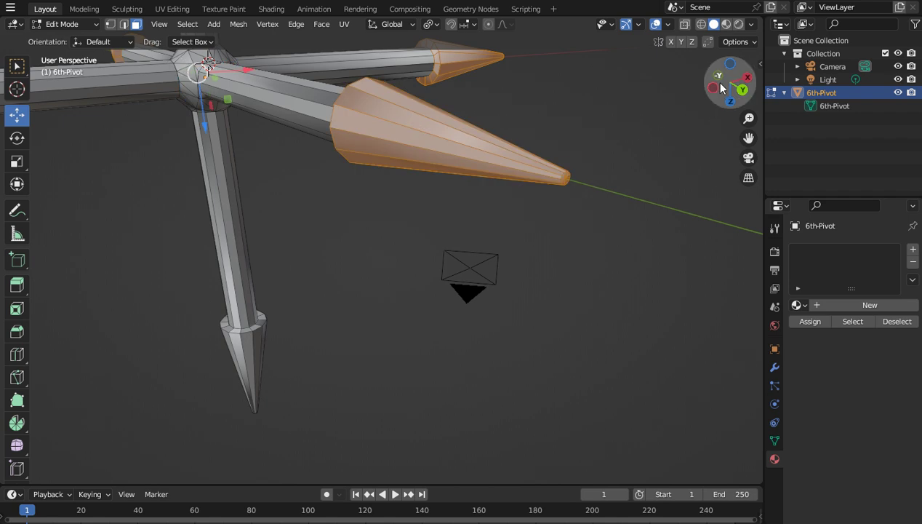
drag(735, 83, 720, 92)
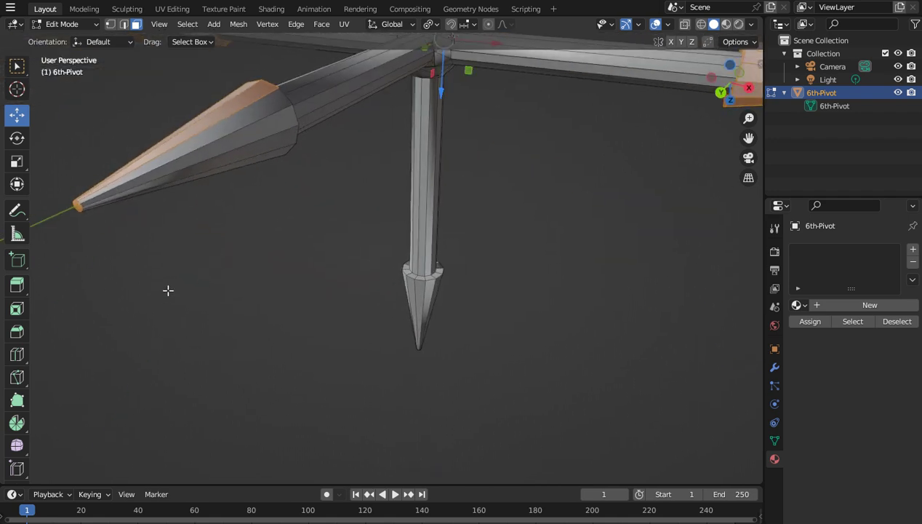
drag(198, 233, 72, 161)
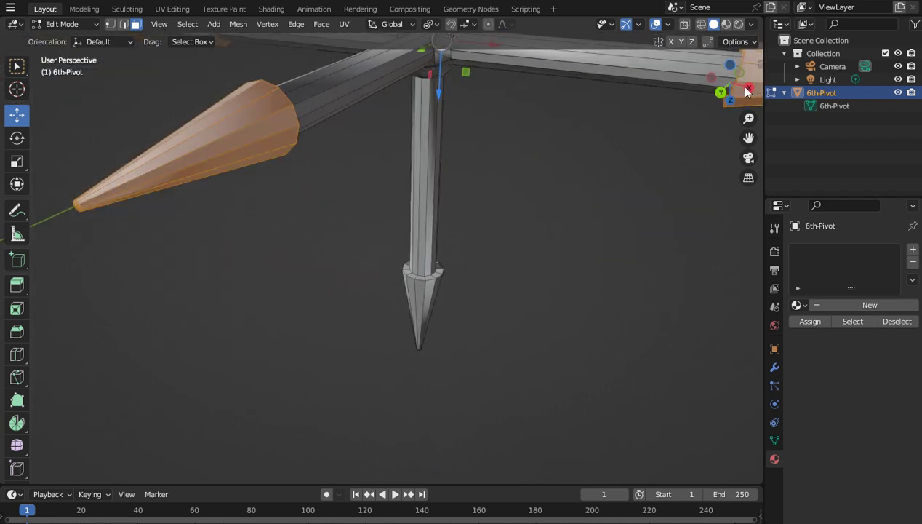
drag(746, 90, 713, 80)
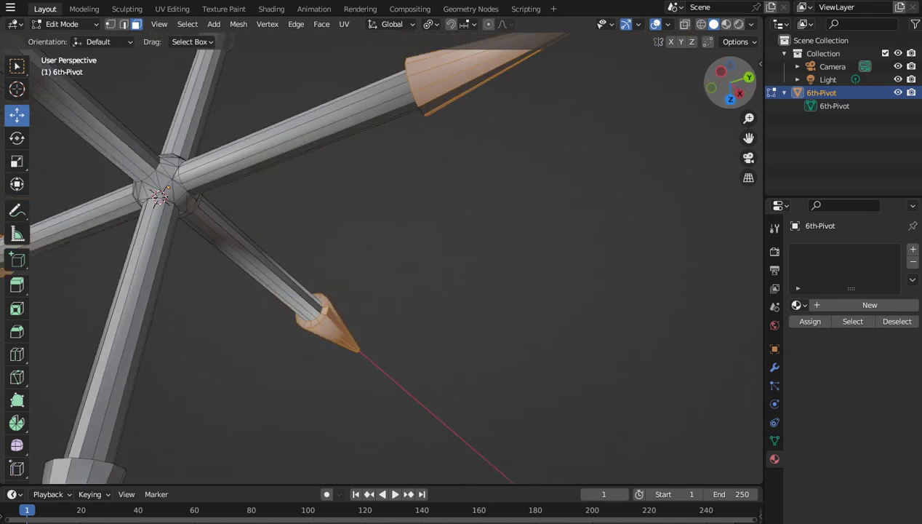
drag(627, 106, 483, 55)
Step: Complete the +Y arrowhead's selection with its base ring and remaining back faces
drag(731, 82, 684, 103)
scroll(652, 105, up, 5)
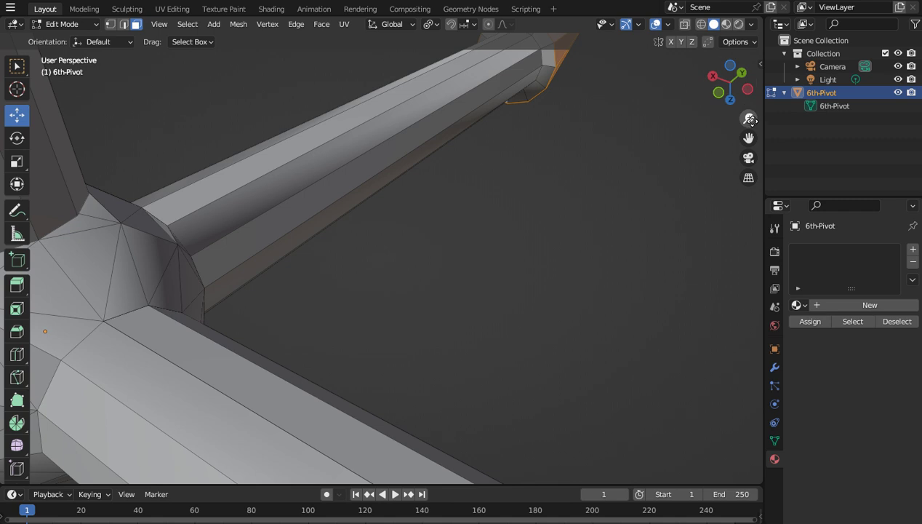
drag(748, 138, 760, 168)
drag(644, 195, 561, 98)
drag(481, 84, 589, 91)
drag(730, 81, 732, 85)
drag(600, 196, 467, 149)
mouse_move(730, 82)
mouse_down()
mouse_move(736, 76)
mouse_move(726, 74)
mouse_up()
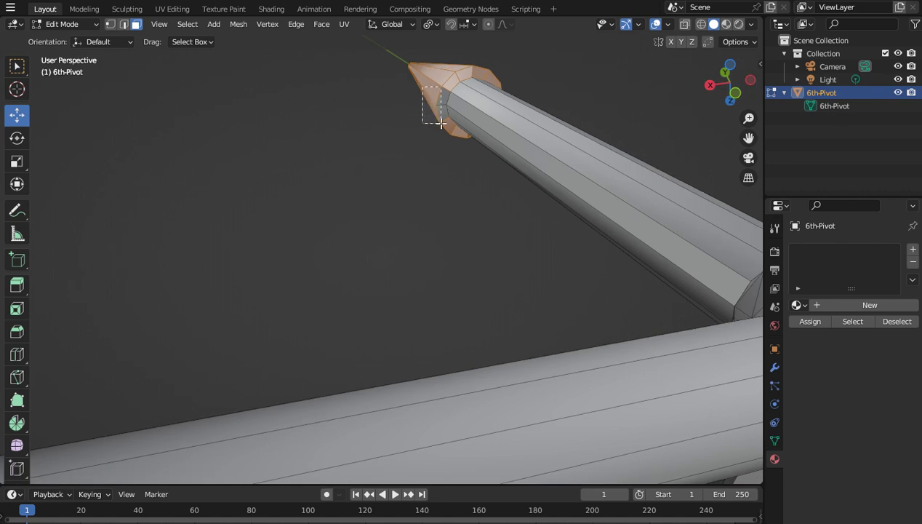
Step: Check the face selection on the four X and Y arrowheads from several angles
scroll(426, 117, down, 6)
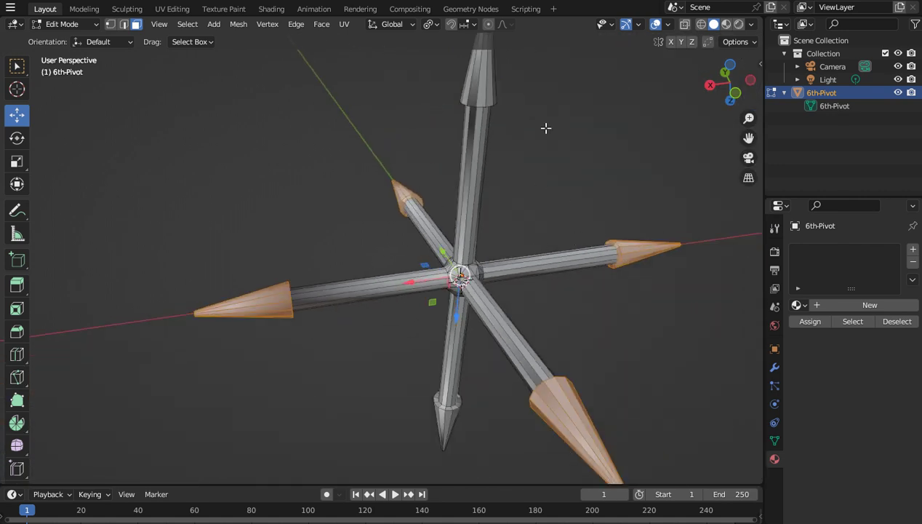
mouse_move(733, 96)
mouse_down()
mouse_move(716, 73)
mouse_move(733, 95)
mouse_up()
drag(749, 137, 737, 133)
middle_drag(495, 186, 689, 111)
scroll(690, 111, up, 1)
drag(727, 86, 664, 128)
scroll(649, 127, up, 3)
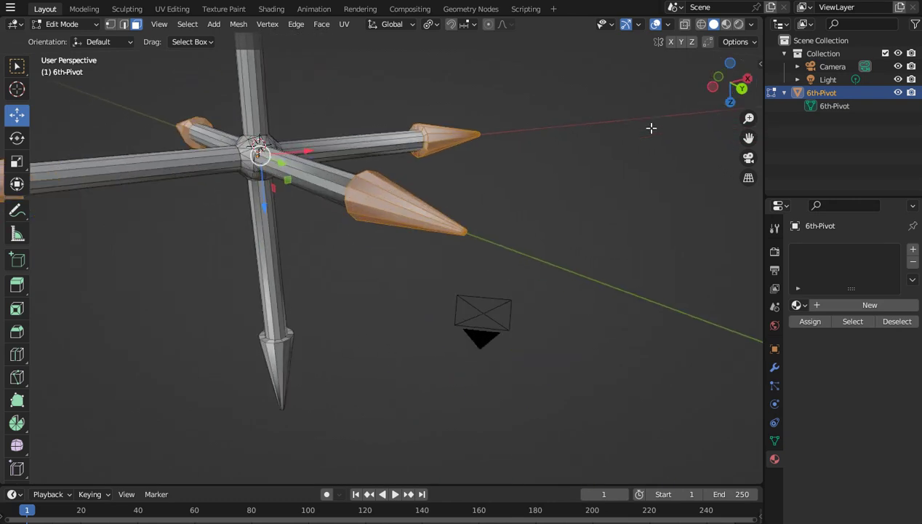
drag(710, 89, 800, 109)
scroll(599, 140, down, 2)
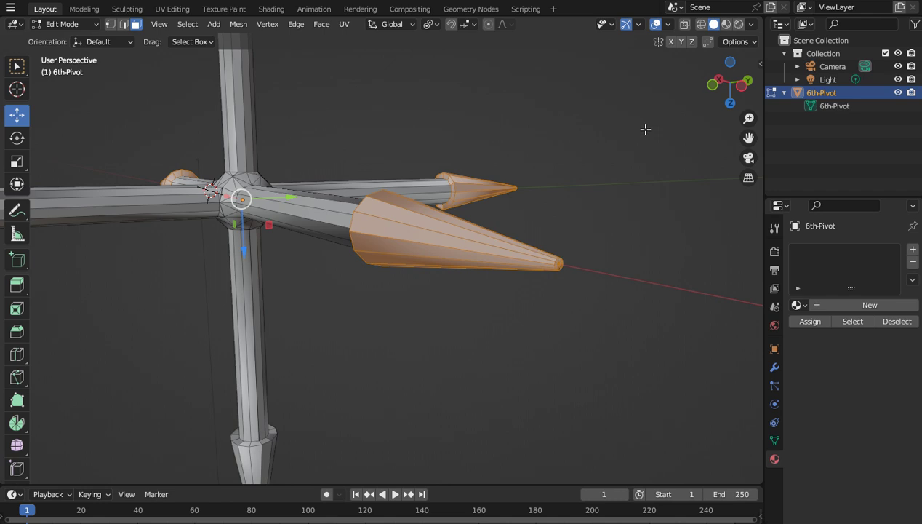
drag(729, 82, 744, 89)
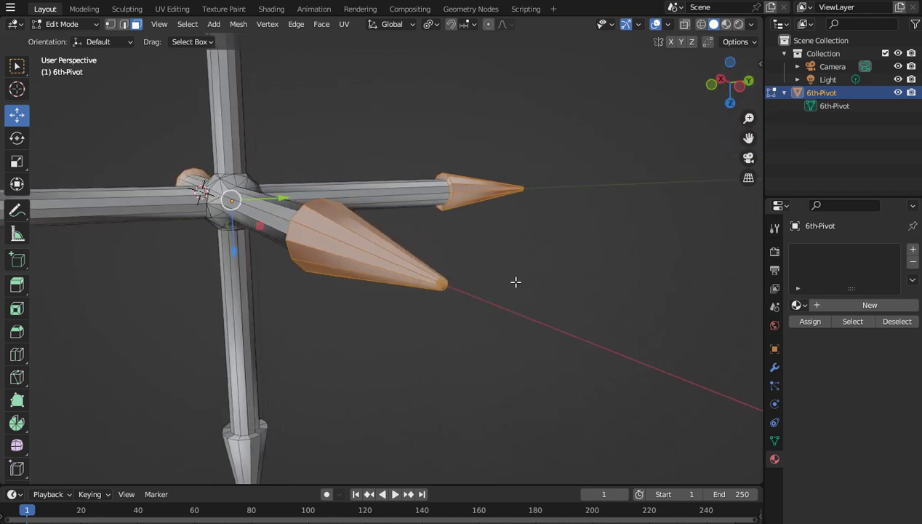
Step: Add the outer cone faces of the +Z arrowhead to the selection from all sides
drag(749, 140, 648, 189)
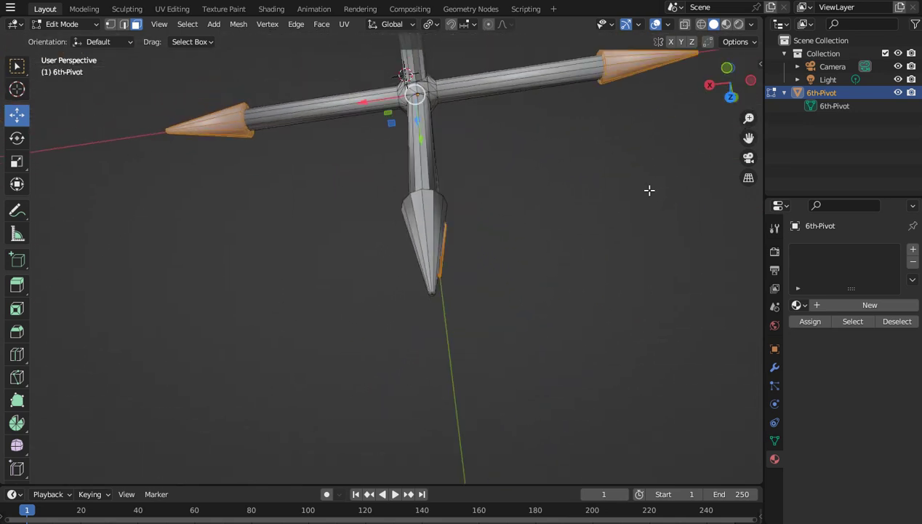
scroll(624, 223, up, 5)
drag(580, 378, 485, 321)
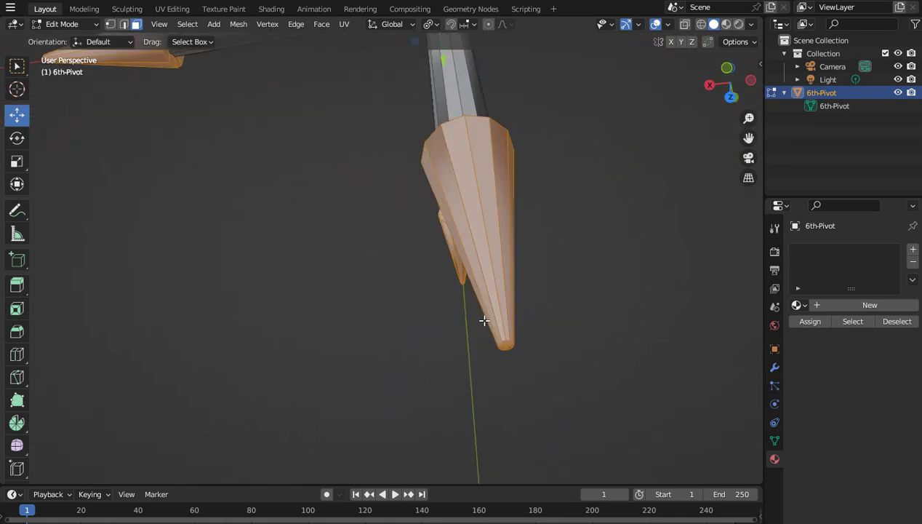
drag(721, 93, 720, 107)
drag(749, 137, 749, 72)
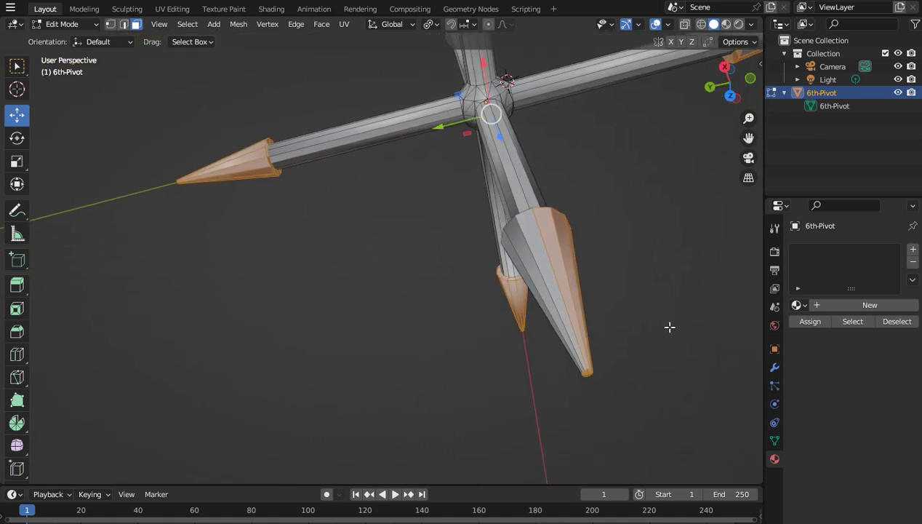
drag(653, 380, 567, 339)
mouse_move(727, 84)
mouse_down()
mouse_move(717, 80)
mouse_move(724, 83)
mouse_up()
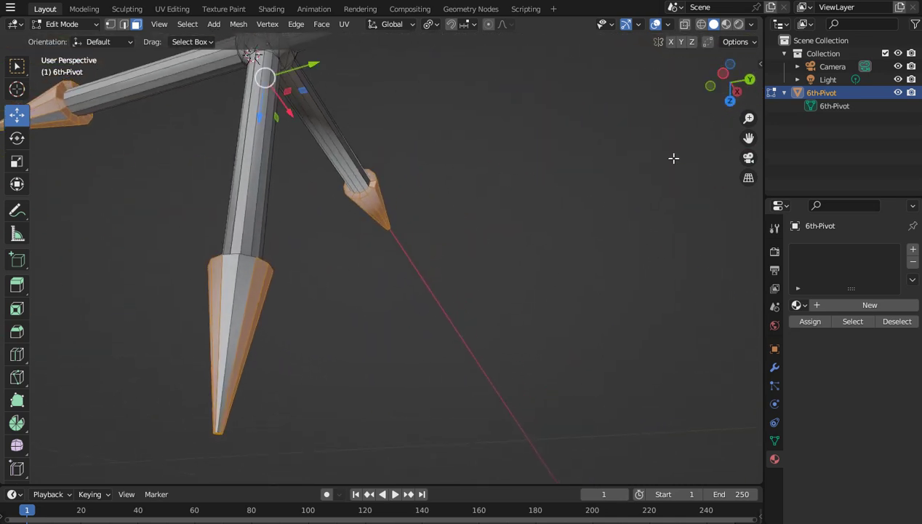
drag(341, 437, 186, 385)
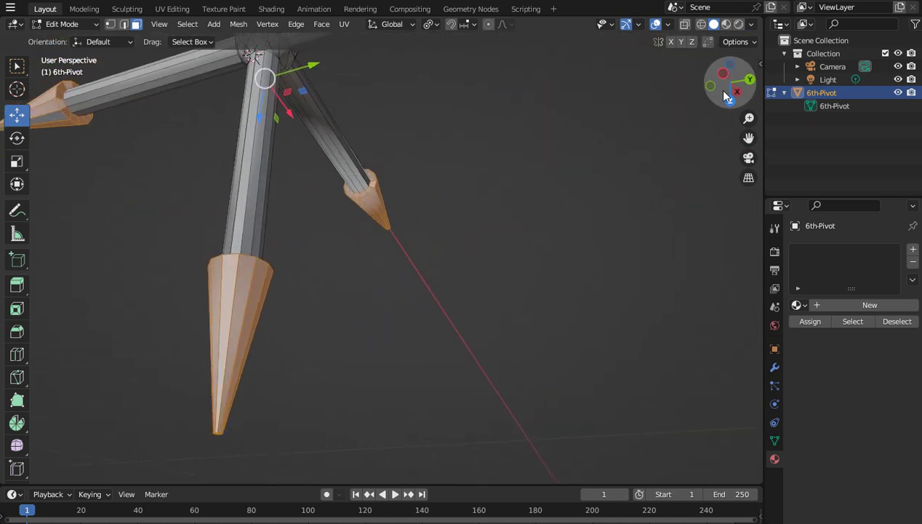
Step: Complete the +Z arrowhead's selection with all faces of its base ring
drag(730, 82, 709, 86)
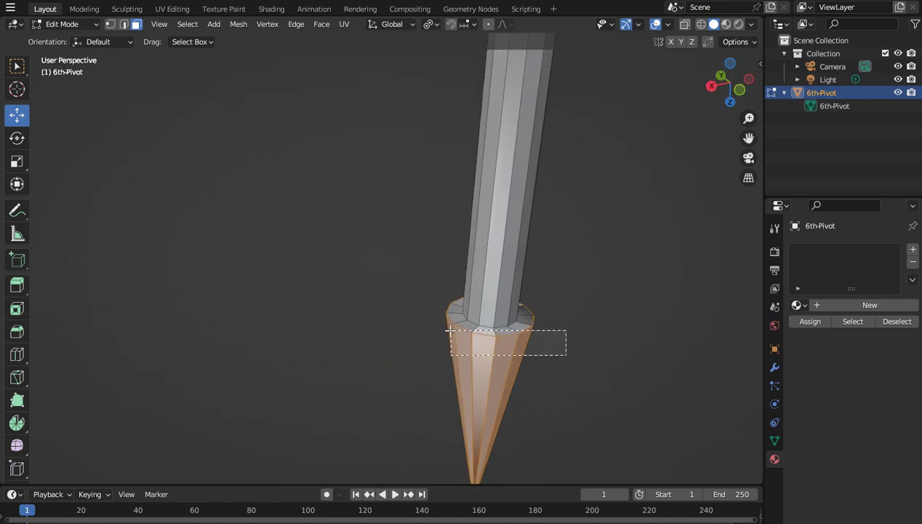
drag(450, 330, 450, 332)
drag(584, 349, 523, 310)
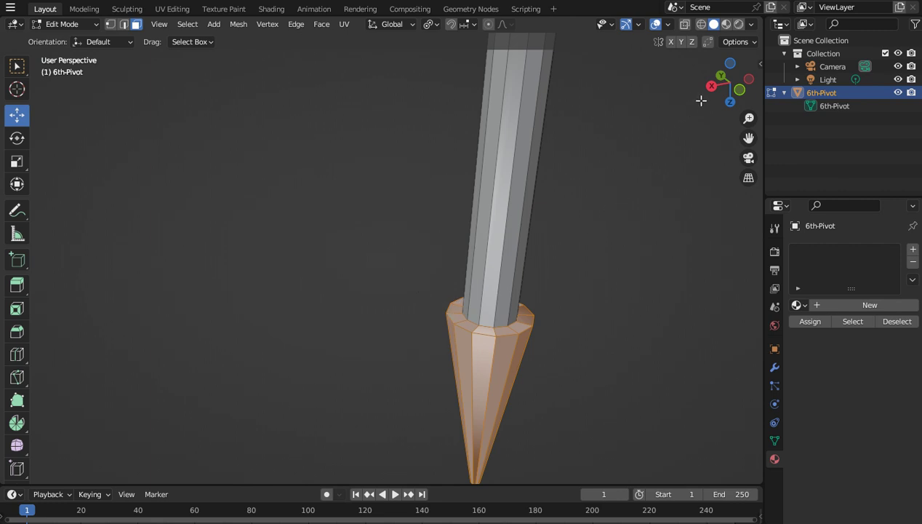
drag(701, 101, 382, 318)
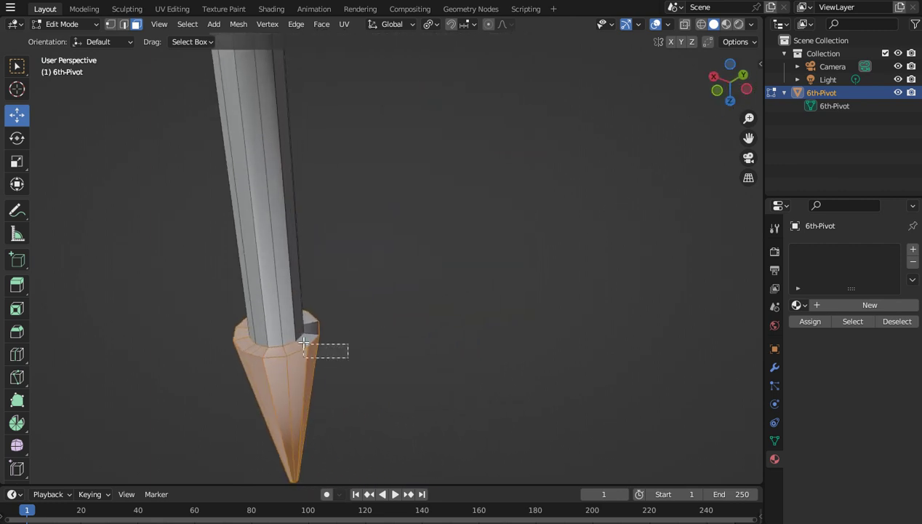
drag(310, 317, 310, 317)
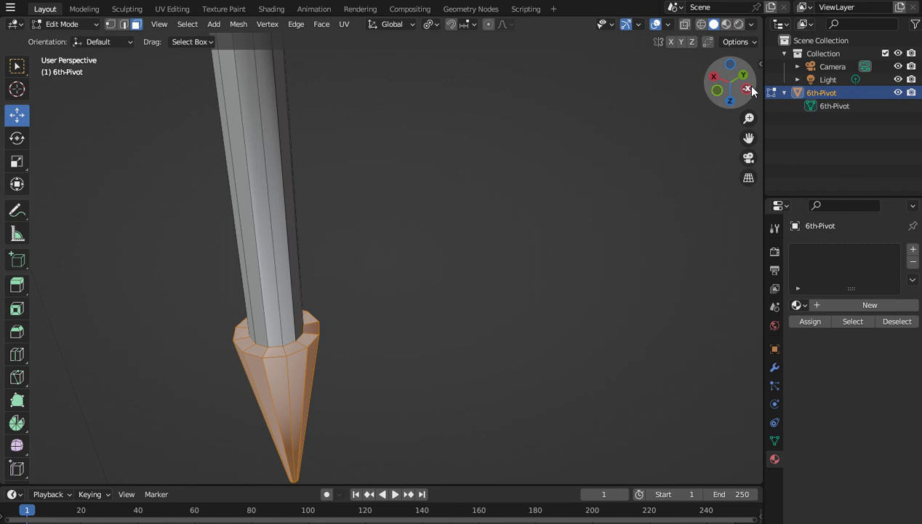
Step: Add the first base ring faces and adjoining cone faces of the -Z arrowhead to the selection
drag(728, 83, 747, 175)
drag(749, 137, 749, 240)
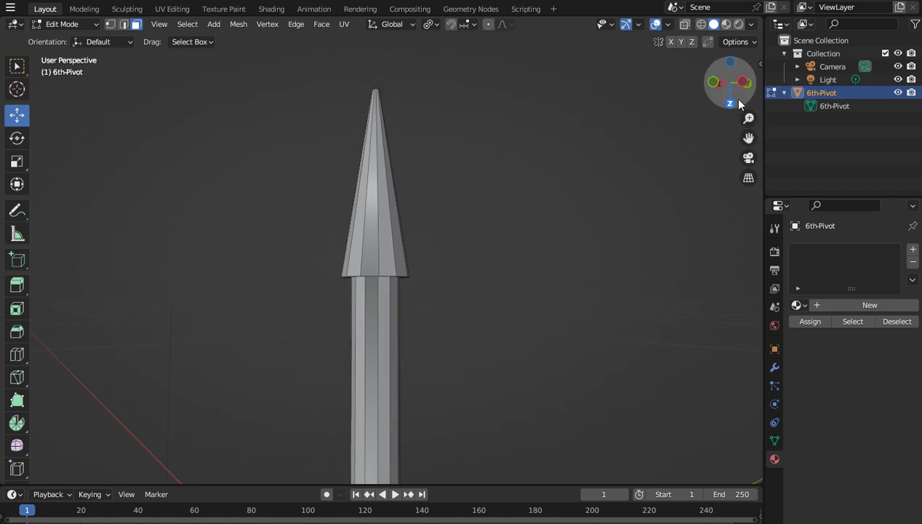
drag(731, 84, 737, 96)
scroll(536, 120, up, 2)
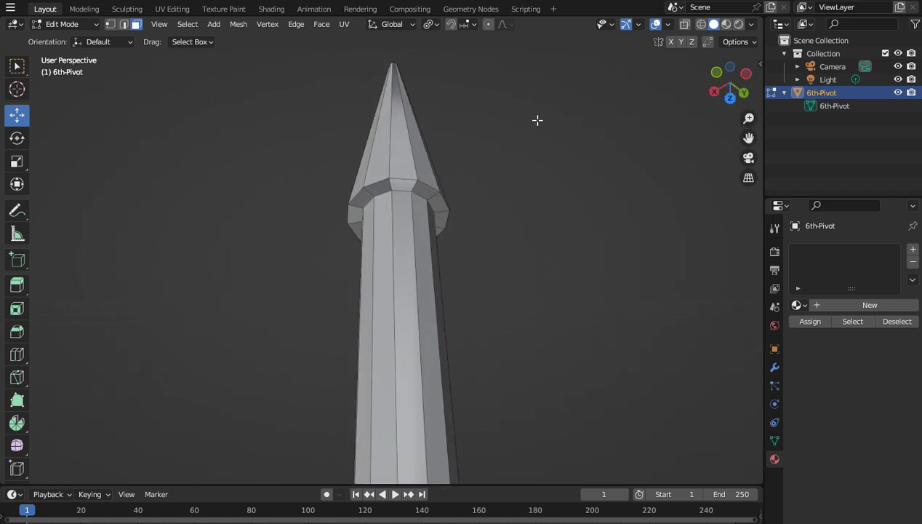
alt+click(355, 213)
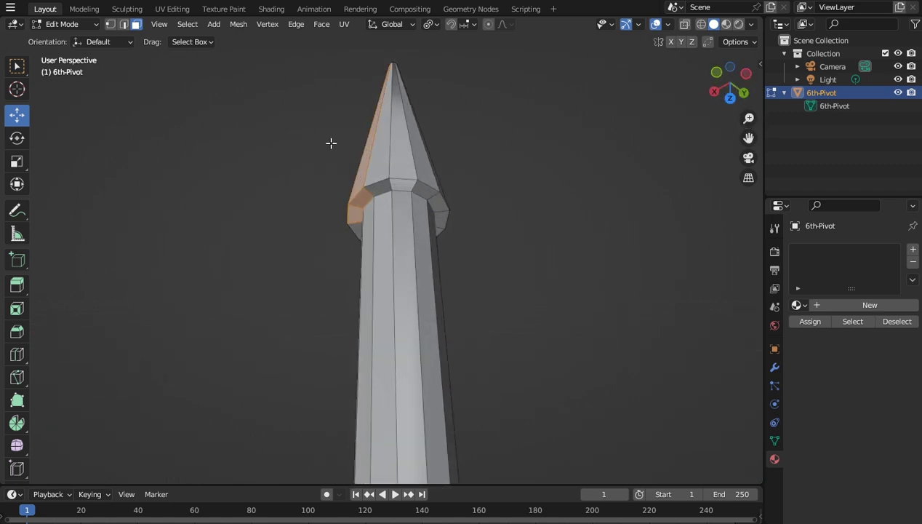
key(ctrl+l)
shift+drag(500, 235, 436, 181)
Step: Add the remaining cone and base ring faces of the -Z arrowhead from its other sides
drag(740, 92, 399, 231)
shift+drag(407, 275, 333, 186)
drag(730, 91, 552, 260)
shift+drag(359, 338, 347, 296)
drag(727, 80, 724, 120)
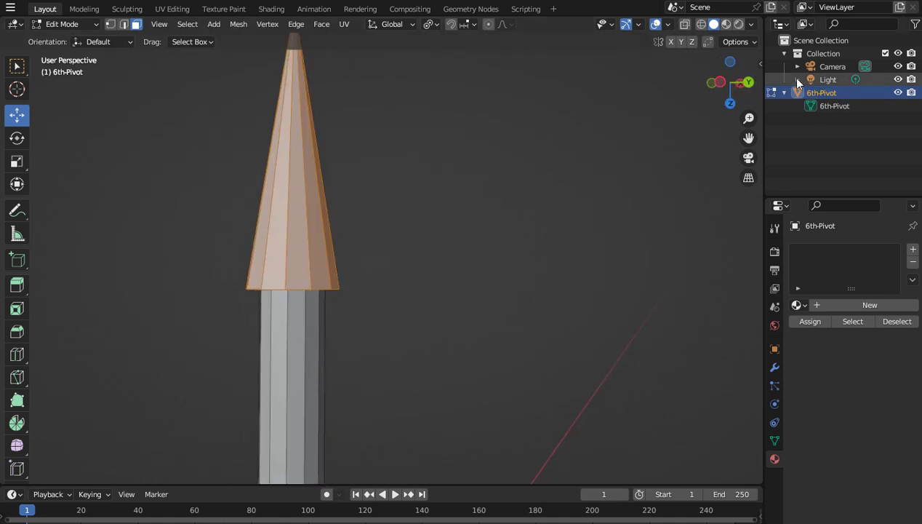
drag(722, 77, 546, 210)
key(ctrl+l)
mouse_move(730, 84)
mouse_down()
mouse_move(742, 99)
mouse_move(757, 97)
mouse_move(743, 99)
mouse_move(743, 120)
mouse_move(748, 106)
mouse_move(731, 83)
mouse_move(724, 92)
mouse_up()
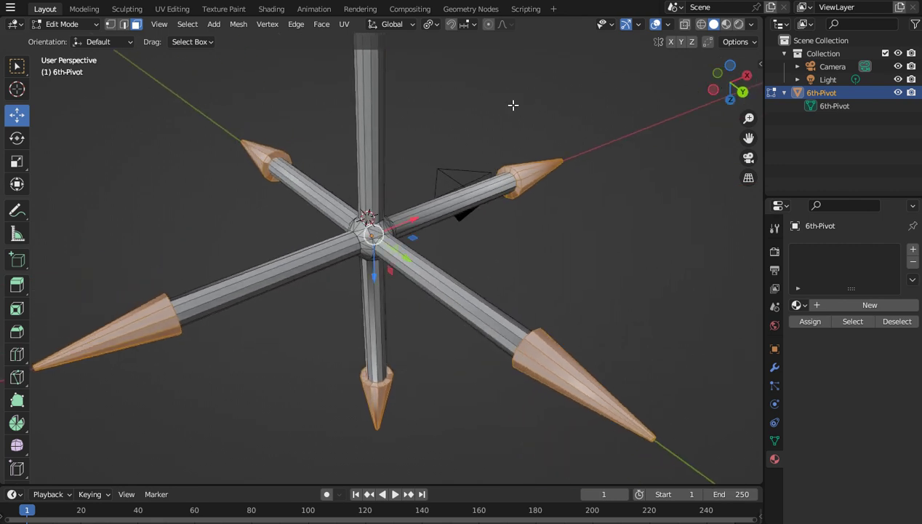
Step: Add the central hub faces between the -X and +Y arms to the selection
scroll(438, 157, up, 5)
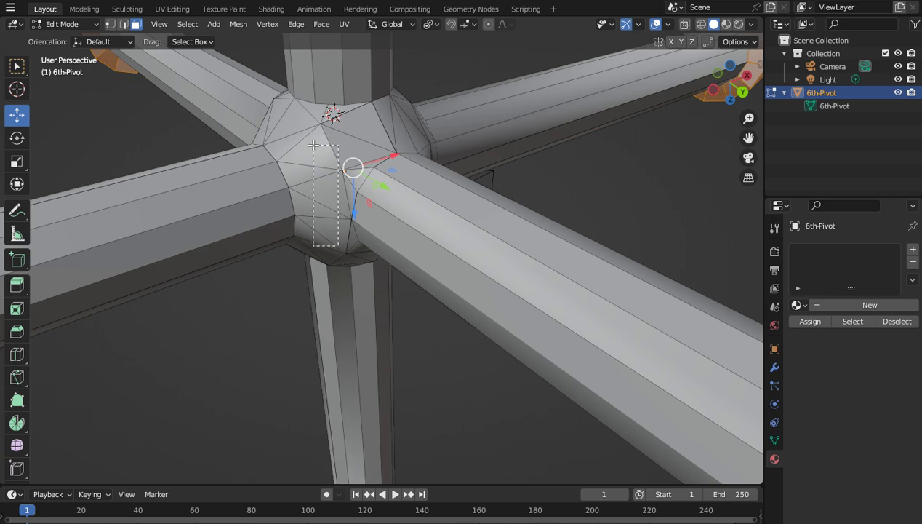
drag(312, 144, 312, 143)
drag(350, 182, 333, 146)
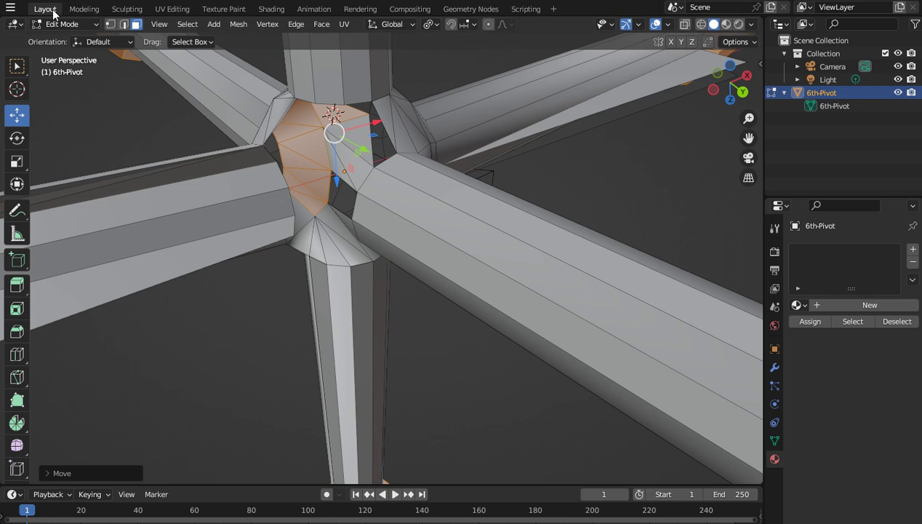
click(10, 8)
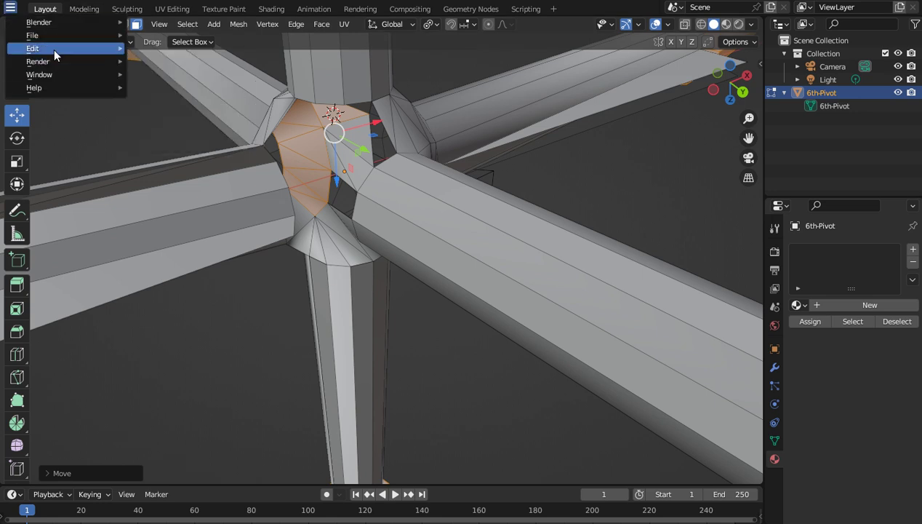
mouse_move(53, 48)
click(151, 49)
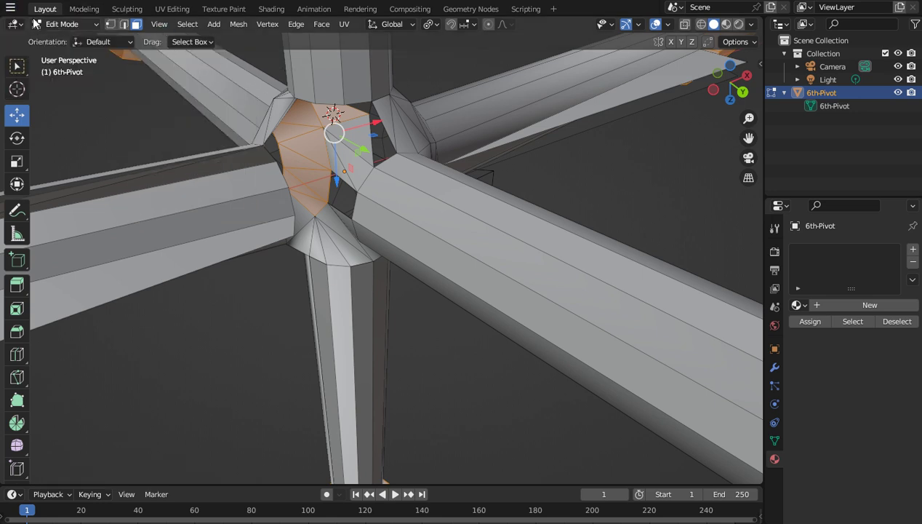
click(11, 9)
mouse_move(49, 50)
click(178, 48)
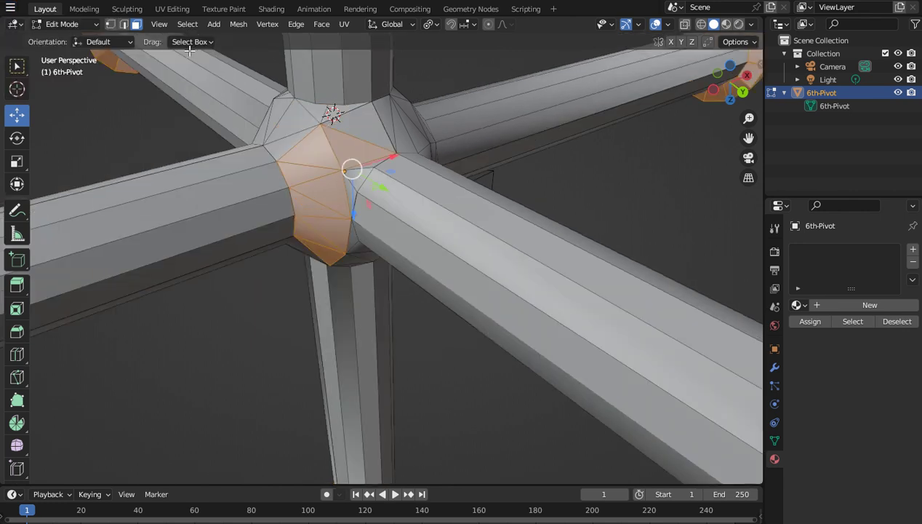
Step: Switch to the Select Box tool and extend the hub selection around the -X and +Y arms and the base of the -Z arm
click(19, 67)
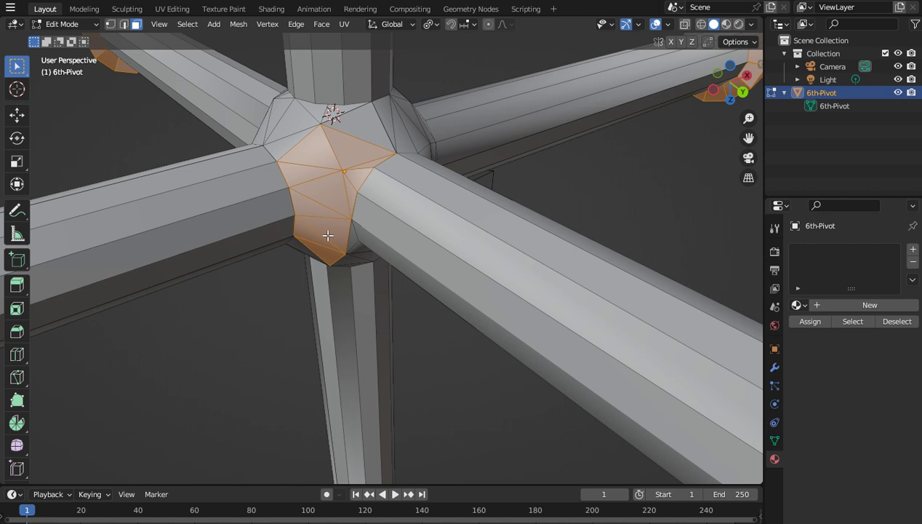
shift+click(351, 253)
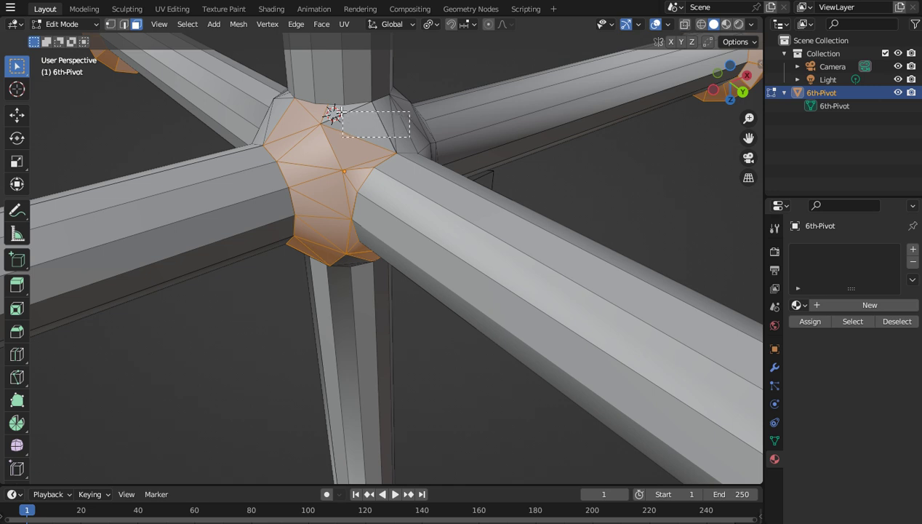
shift+drag(335, 114, 330, 117)
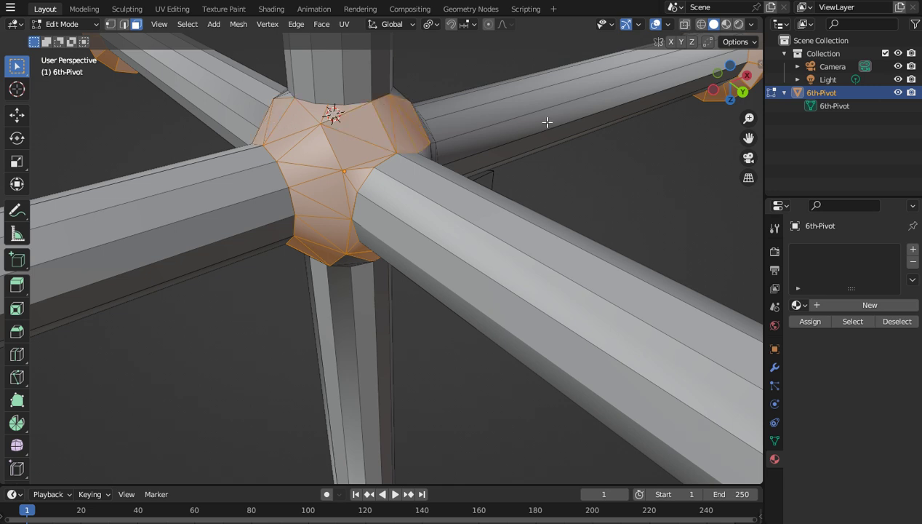
Step: Add the hub faces between the -X and -Y arms and deselect the stray shaft face on the +Z arm
drag(709, 97, 538, 171)
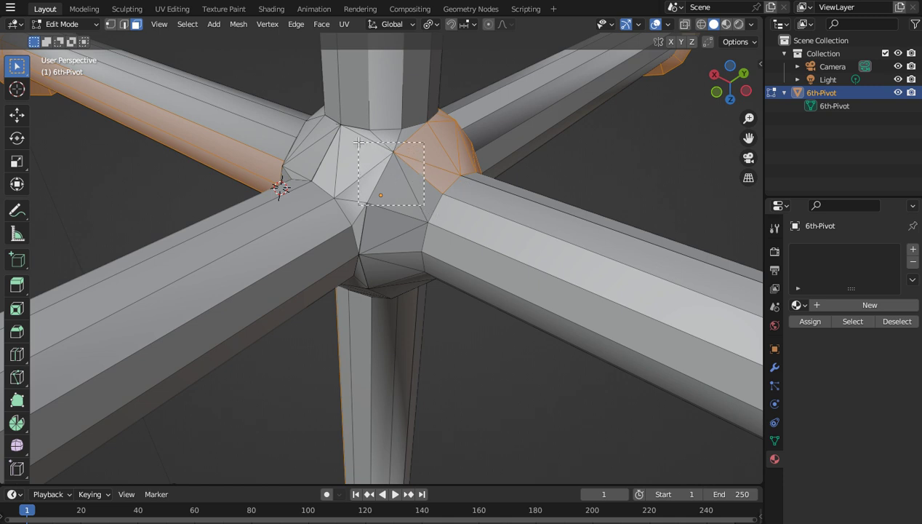
shift+drag(359, 143, 357, 146)
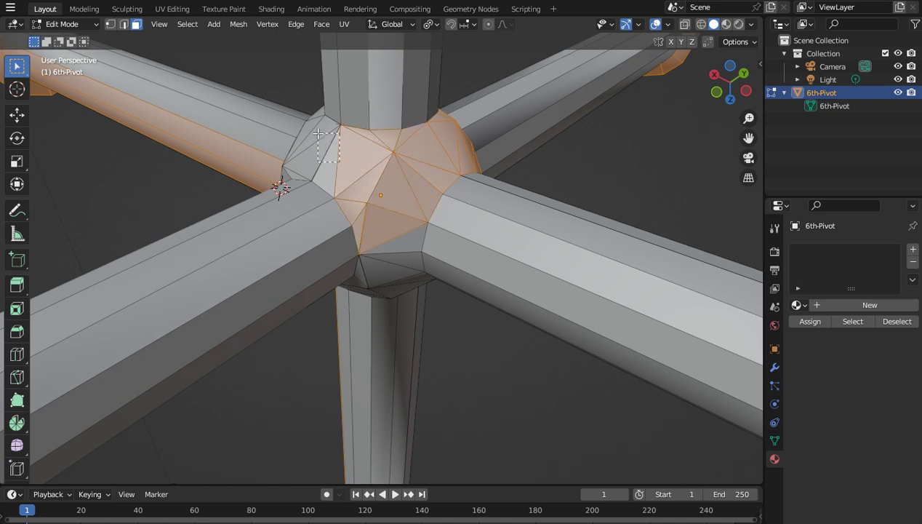
shift+drag(390, 248, 387, 236)
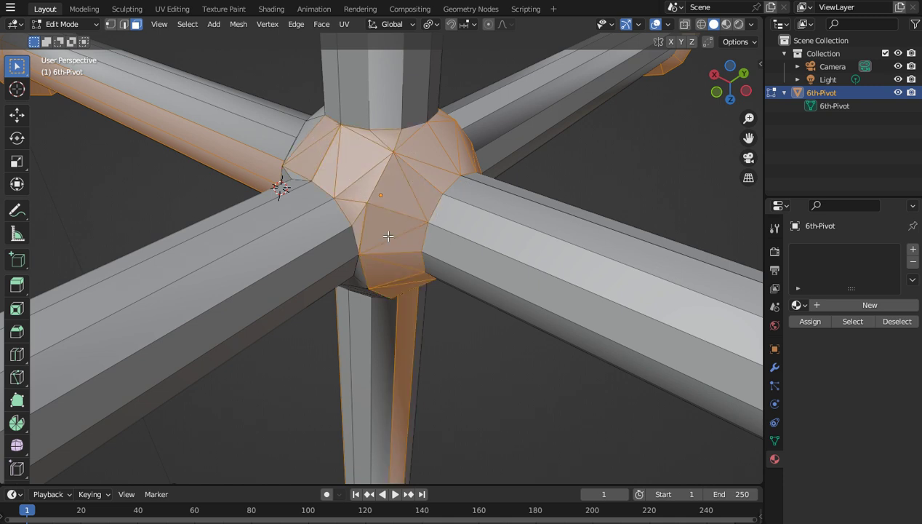
shift+click(404, 300)
Step: Add the hub faces between the +X and -Y arms and deselect the stray shaft faces on the +X and +Z arms
drag(727, 84, 480, 189)
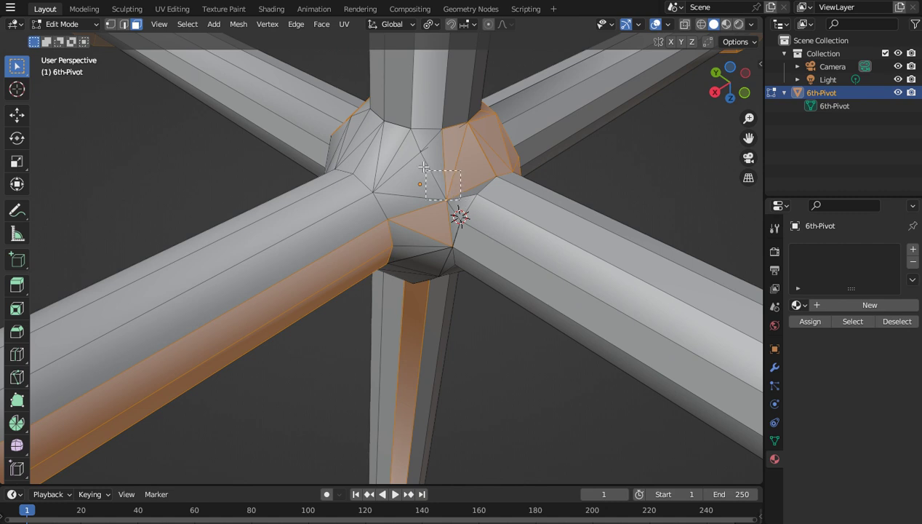
shift+drag(399, 141, 399, 141)
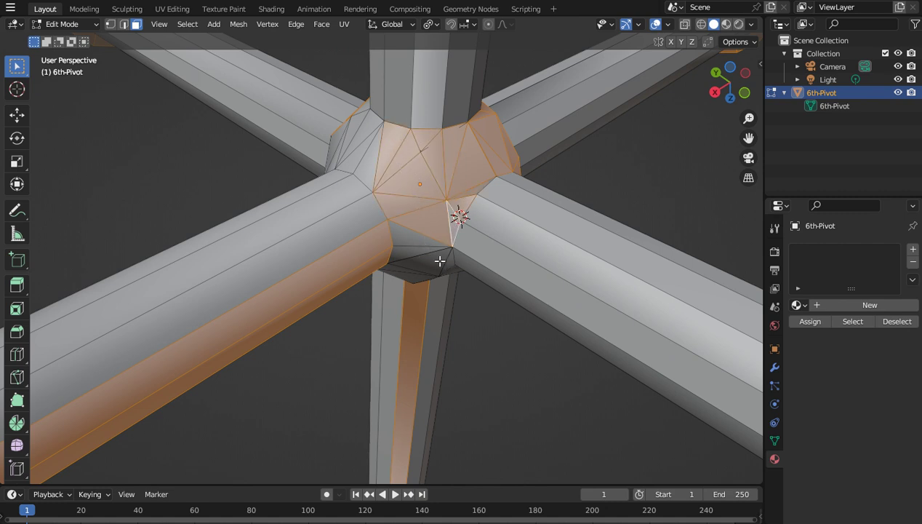
shift+drag(440, 261, 421, 207)
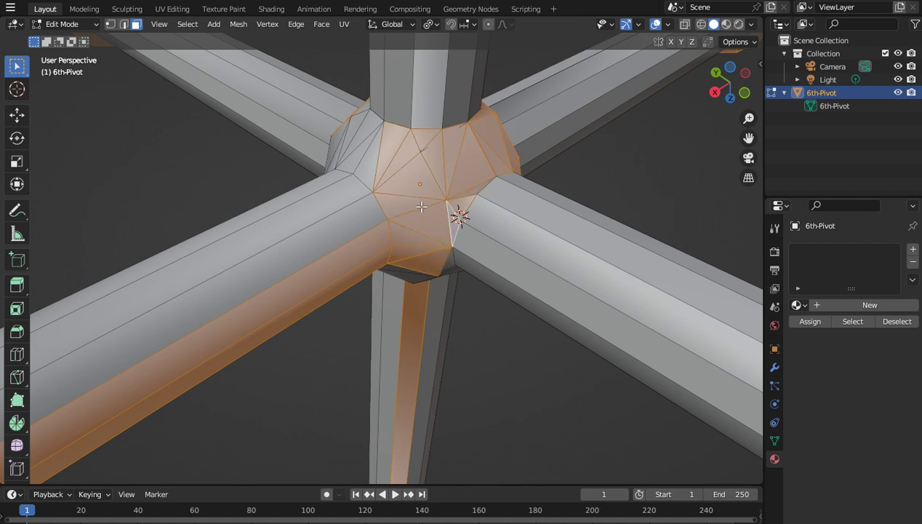
shift+click(357, 255)
shift+click(353, 279)
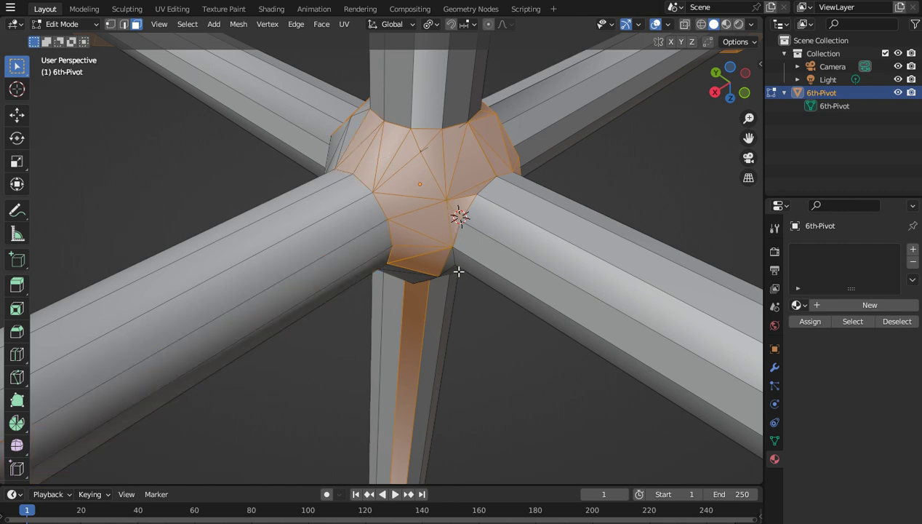
shift+click(424, 305)
Step: Add the hub faces between the +X and +Y arms to the selection
drag(730, 83, 687, 79)
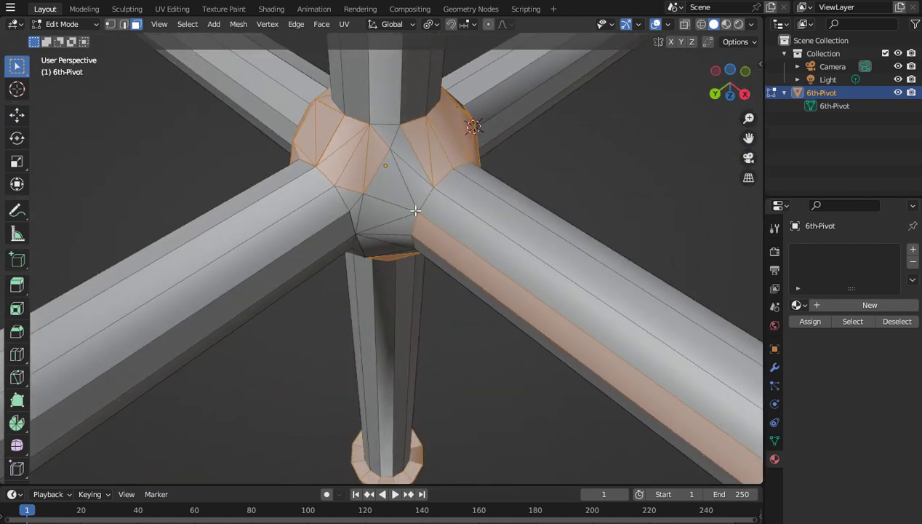
shift+drag(374, 143, 376, 216)
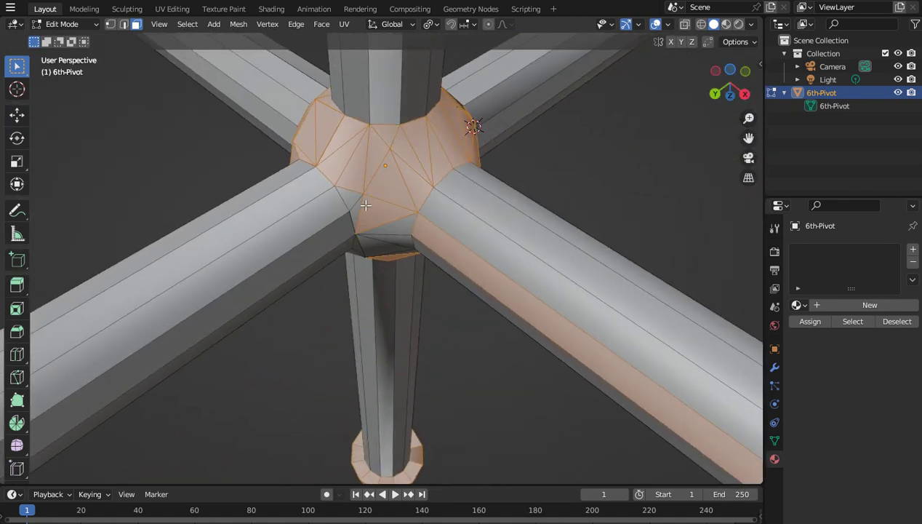
drag(717, 92, 708, 80)
shift+drag(399, 159, 388, 156)
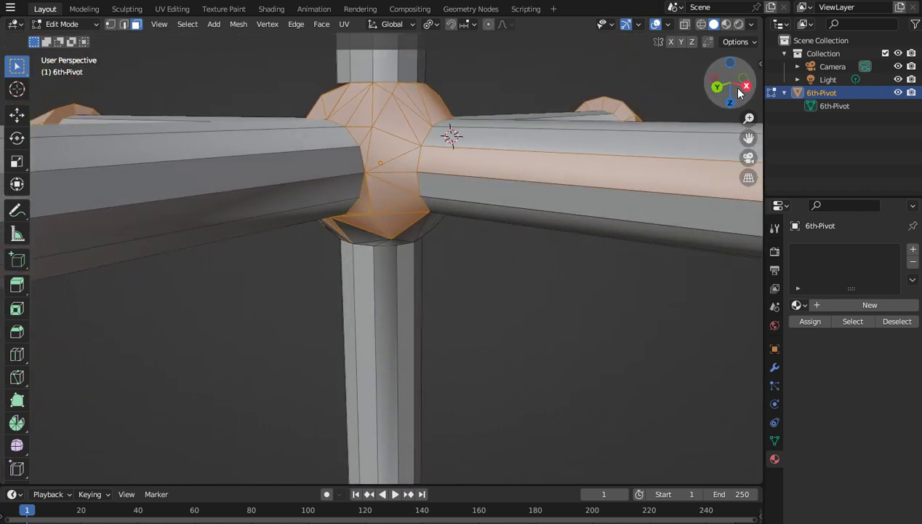
Step: Add the hub faces around the base of the +Z arm on its +Y and +X sides to the selection
drag(718, 91, 725, 82)
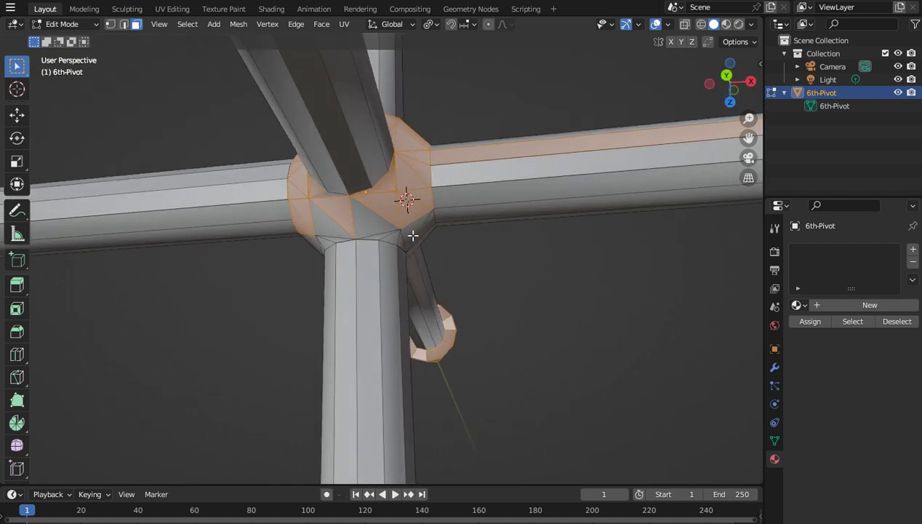
shift+drag(322, 209, 318, 208)
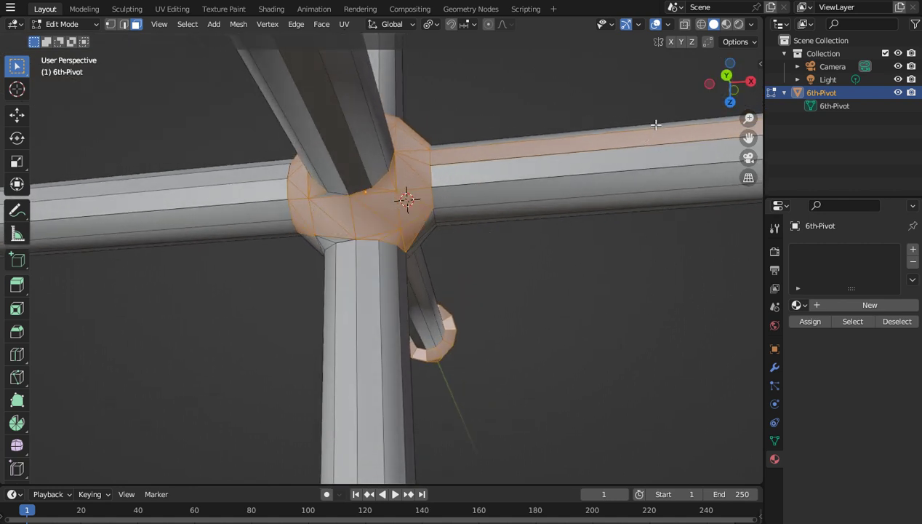
mouse_move(727, 86)
mouse_down()
mouse_move(717, 93)
mouse_move(736, 88)
mouse_up()
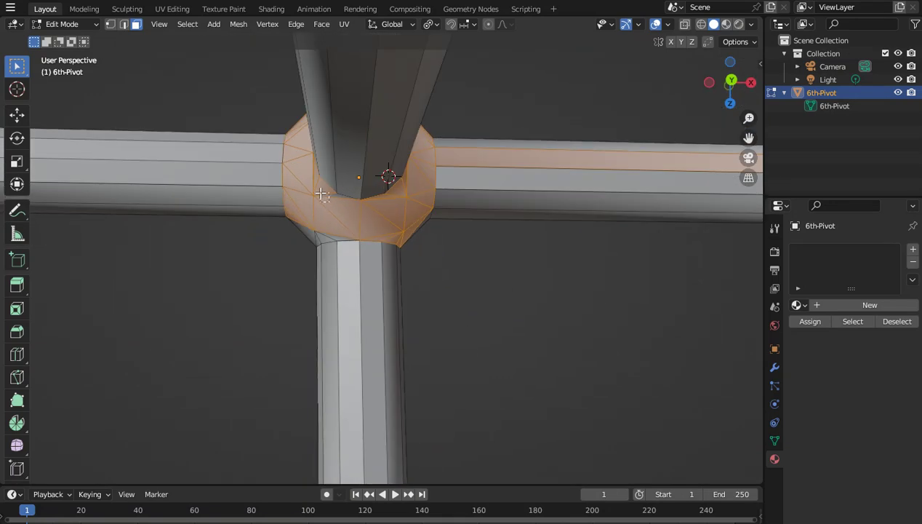
drag(730, 82, 426, 196)
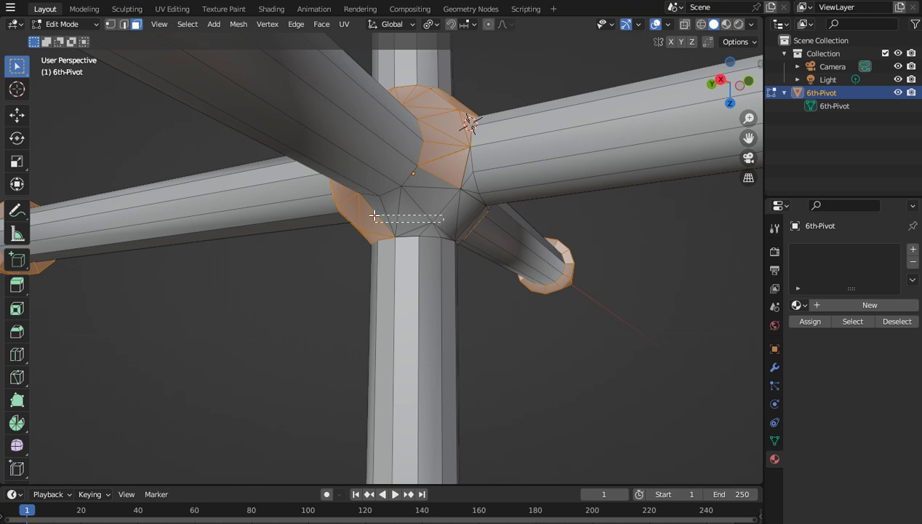
shift+drag(373, 216, 409, 223)
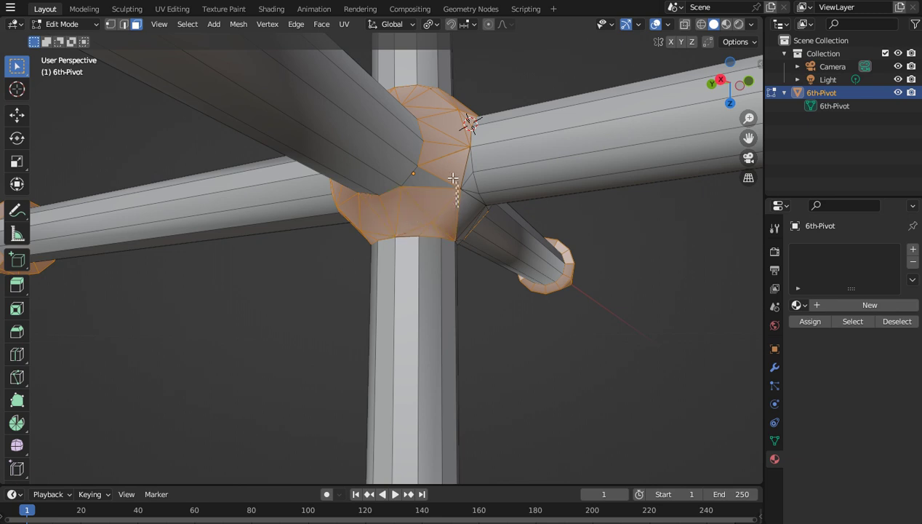
shift+drag(453, 178, 458, 184)
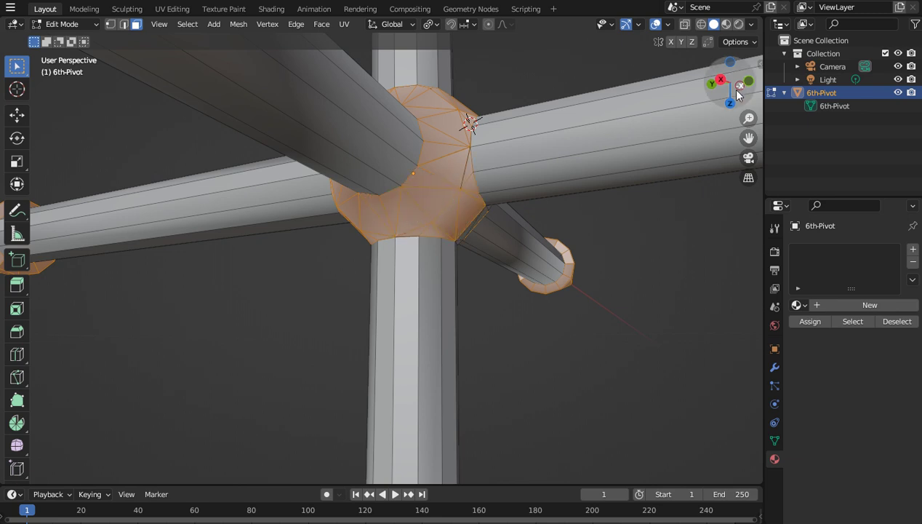
Step: Add the remaining hub faces around the base of the +Z arm on its -Y and -X sides to the selection
drag(729, 82, 730, 85)
mouse_move(426, 205)
middle_down()
mouse_move(407, 211)
mouse_move(426, 205)
middle_up()
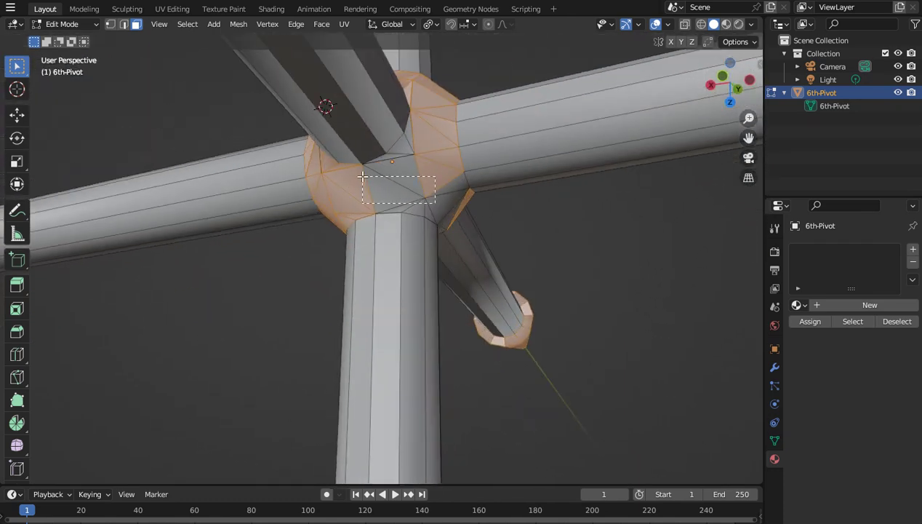
shift+drag(362, 176, 363, 176)
shift+drag(405, 148, 406, 150)
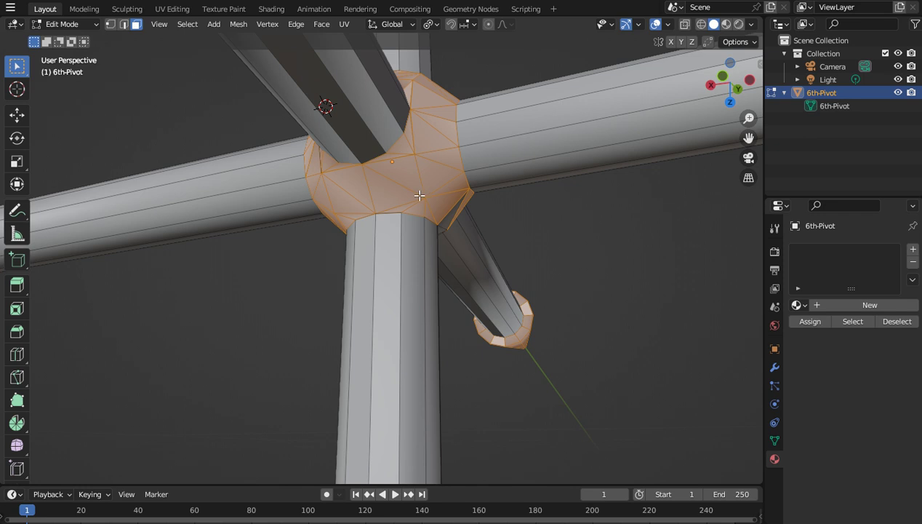
drag(707, 95, 668, 109)
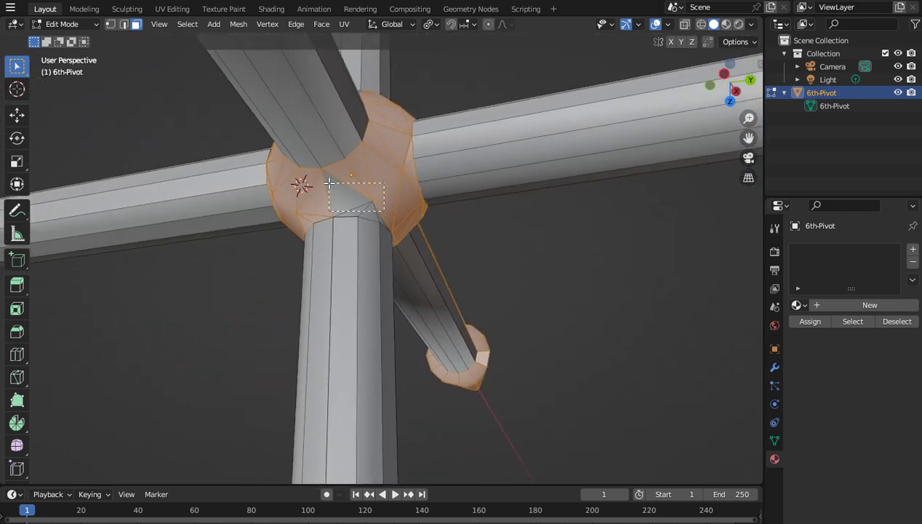
shift+drag(329, 183, 329, 183)
Step: Separate the selected arrowhead and hub faces into their own object by selection and hide that object in the viewport
drag(702, 78, 676, 88)
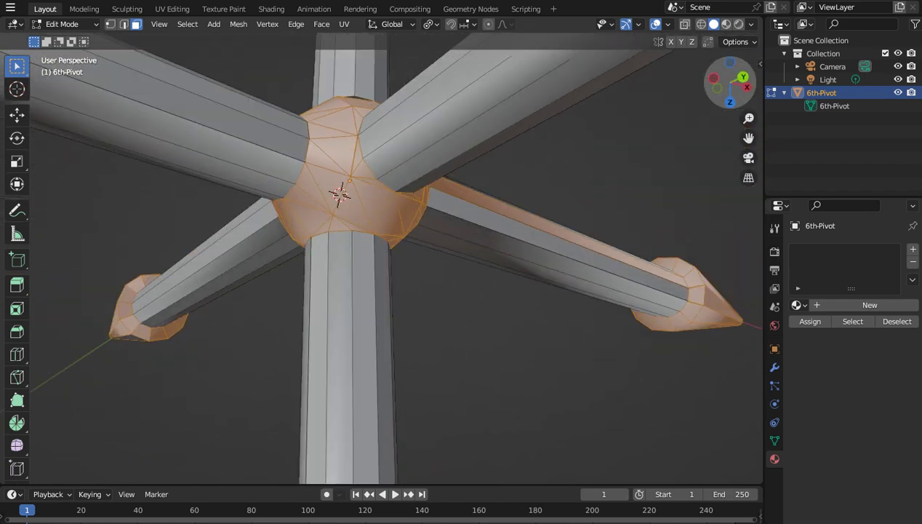
middle_drag(553, 171, 575, 157)
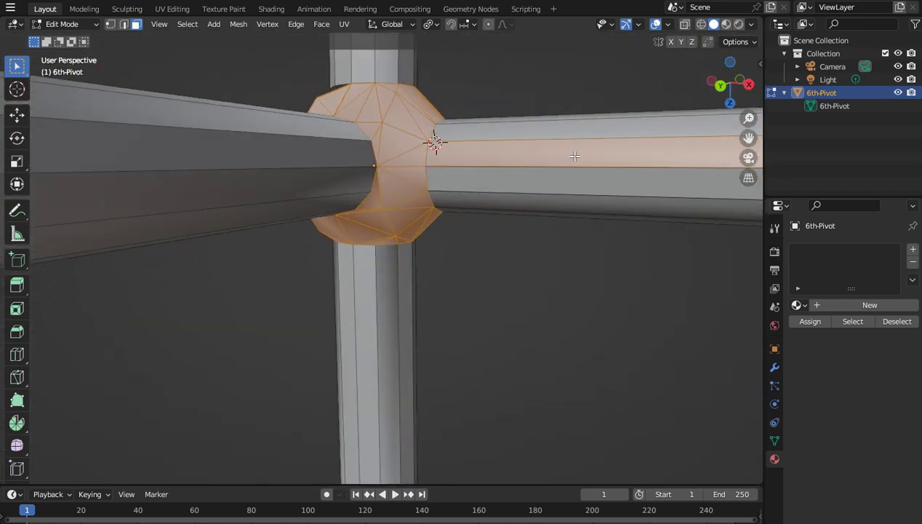
scroll(550, 151, down, 5)
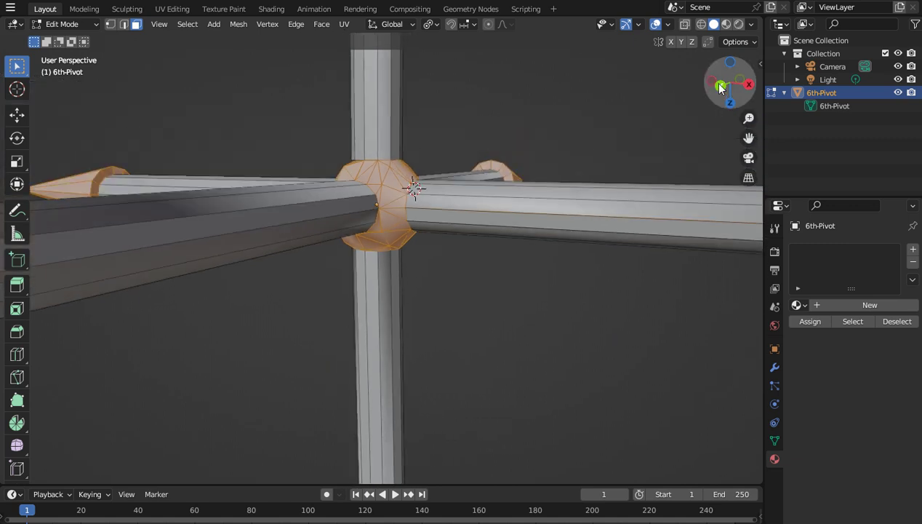
drag(713, 107, 687, 96)
drag(614, 137, 569, 139)
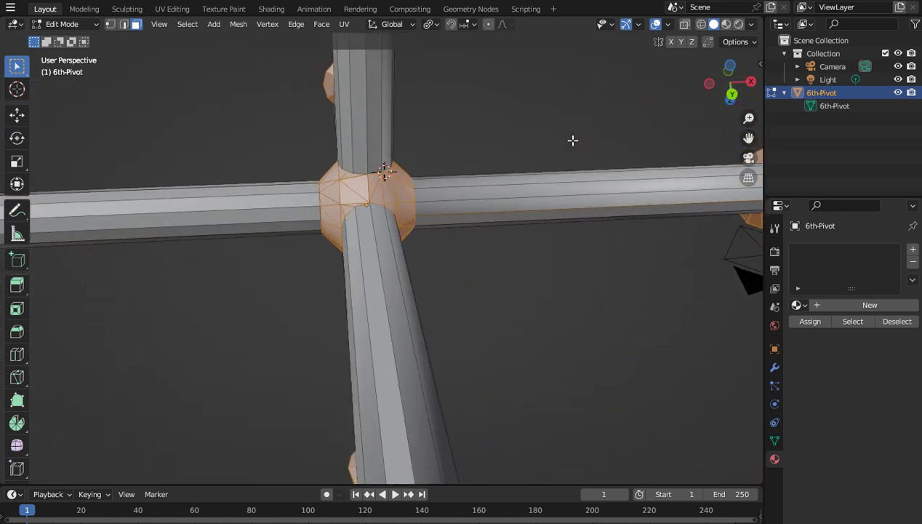
scroll(580, 134, down, 4)
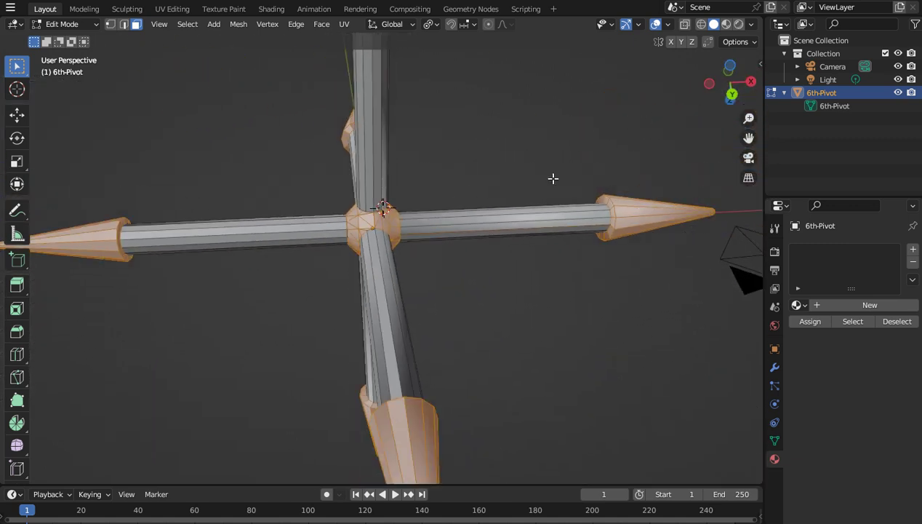
right_click(553, 178)
click(524, 376)
right_click(495, 233)
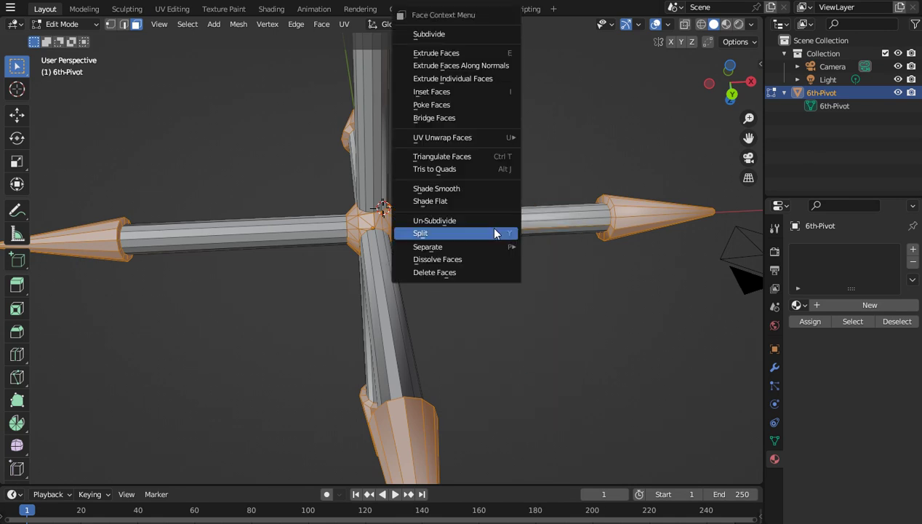
mouse_move(494, 247)
click(573, 243)
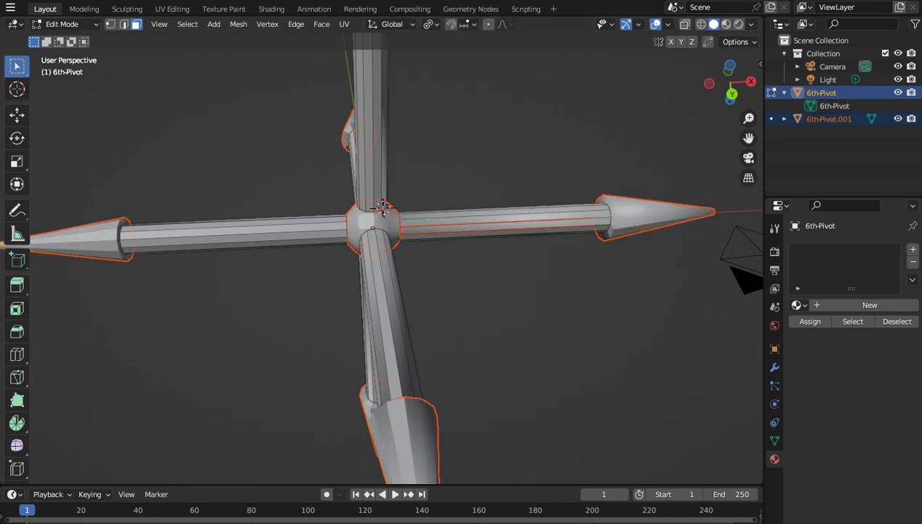
click(899, 118)
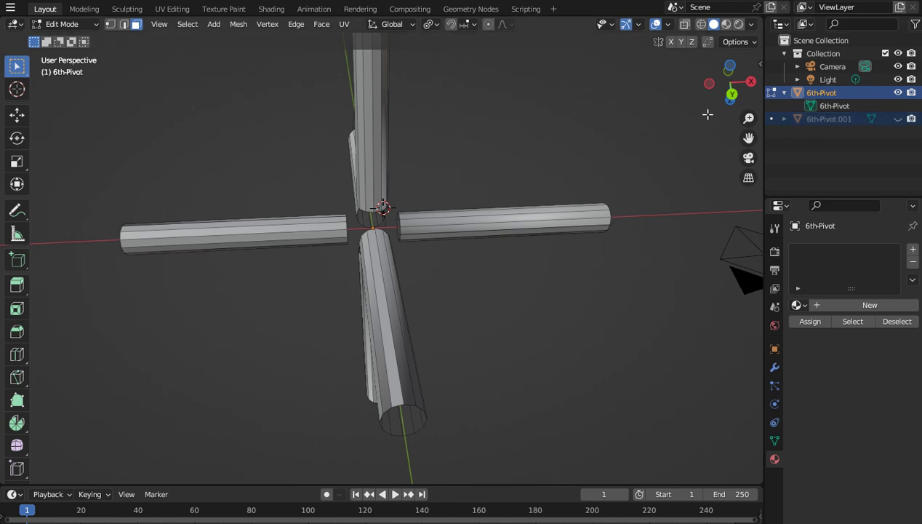
Step: Box-select the +Y arm's shaft, separate it into its own object by selection and hide that object in the viewport
mouse_move(727, 86)
mouse_down()
mouse_move(712, 109)
mouse_move(730, 84)
mouse_move(722, 92)
mouse_up()
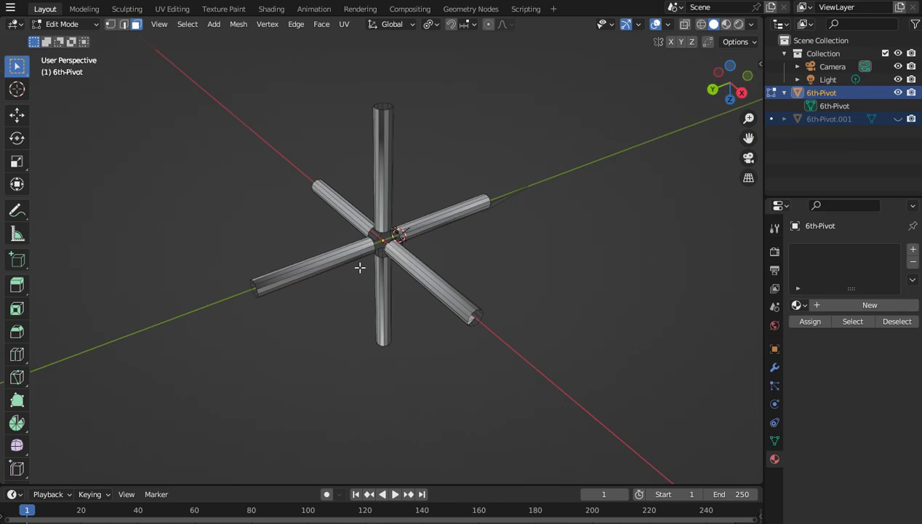
drag(306, 343, 187, 226)
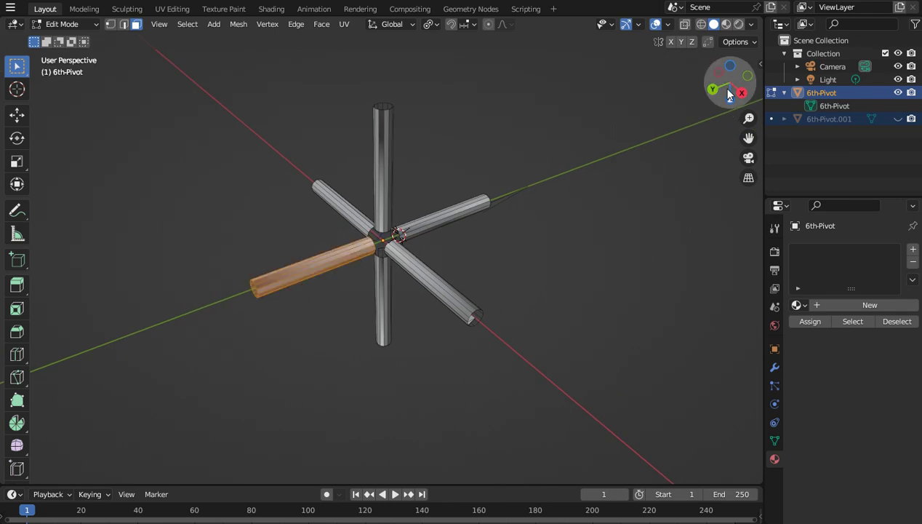
drag(730, 83, 721, 93)
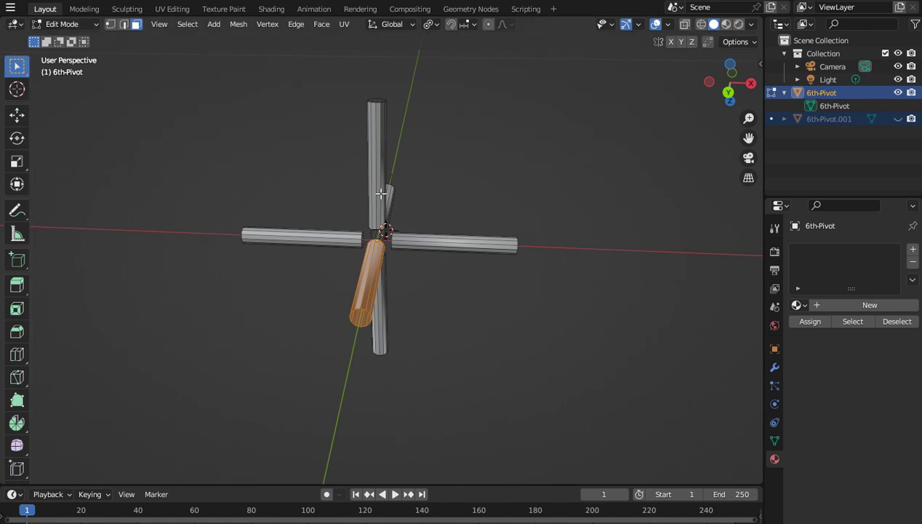
right_click(417, 257)
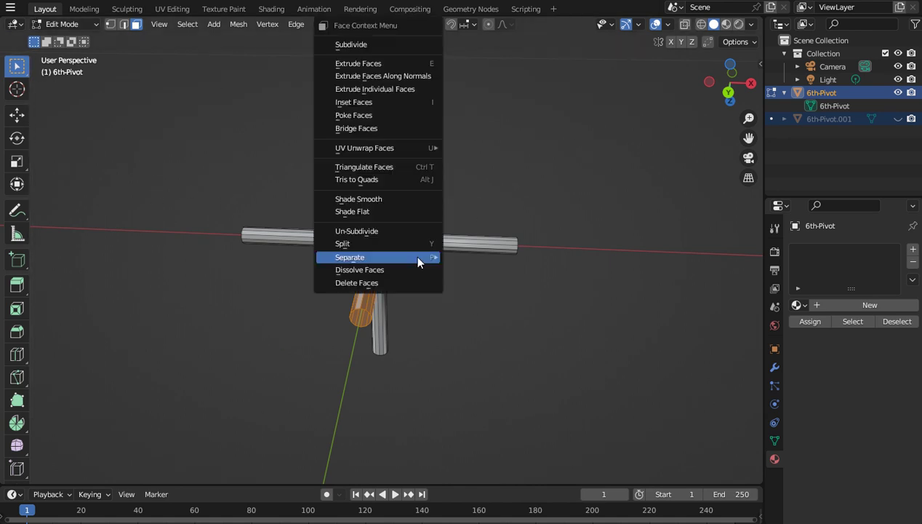
right_click(462, 254)
right_click(437, 239)
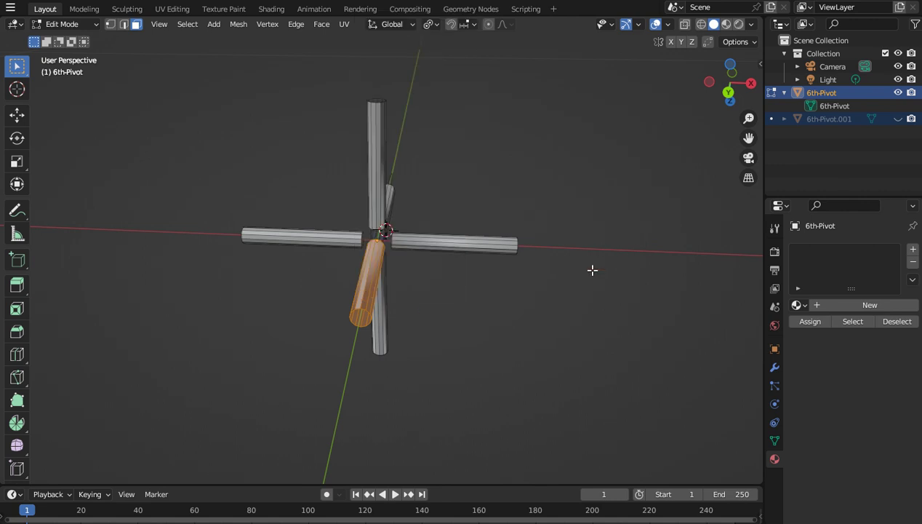
right_click(427, 246)
mouse_move(417, 263)
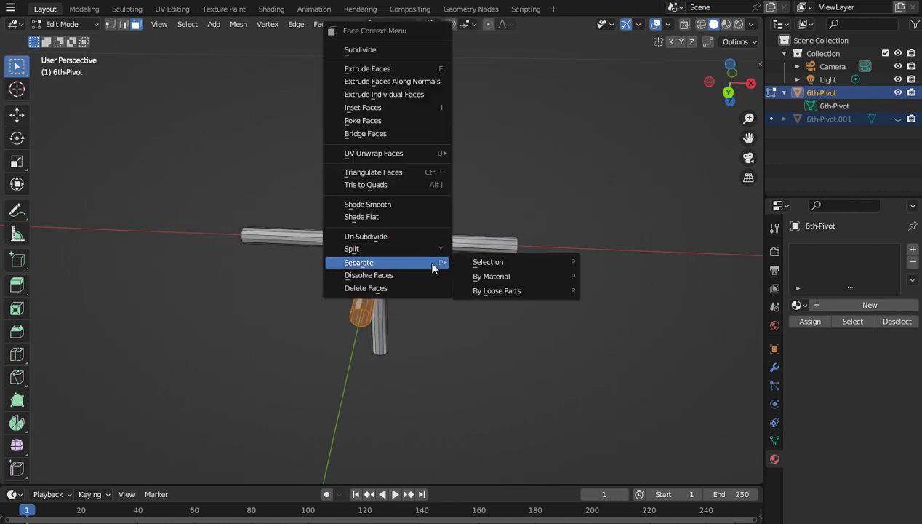
click(495, 262)
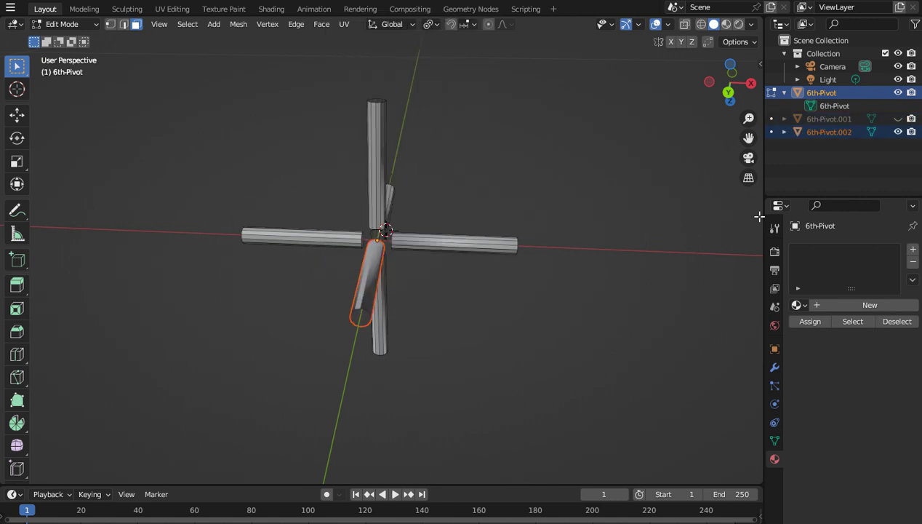
click(898, 132)
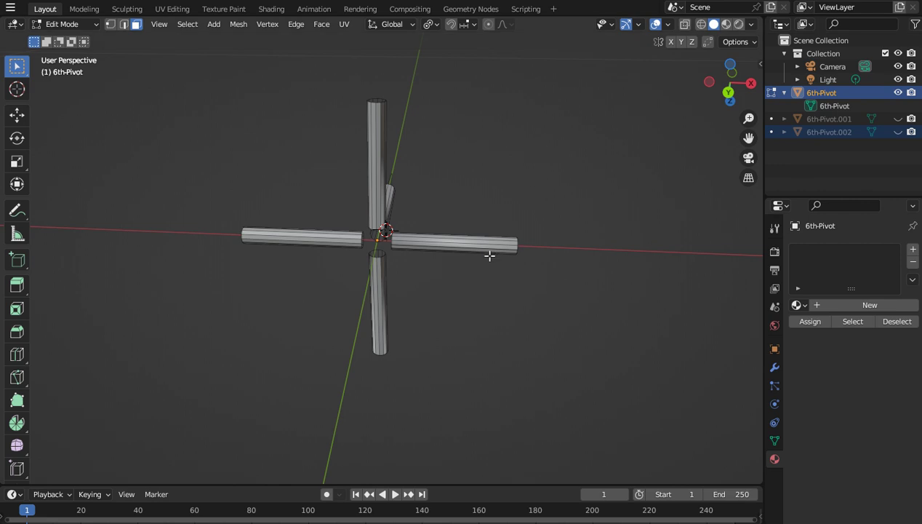
drag(701, 99, 713, 129)
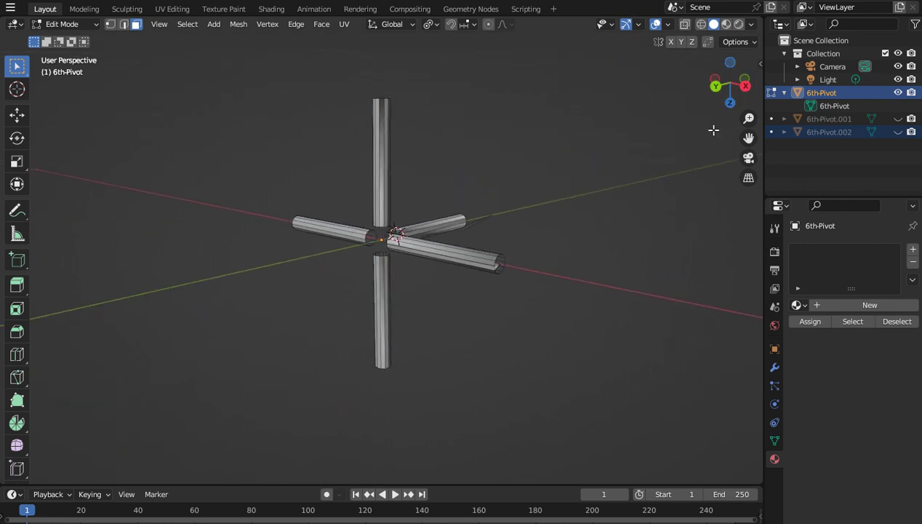
Step: Remove the stray triangular faces inside the open-ended tube that points along the X axis
drag(728, 83, 734, 96)
scroll(591, 207, up, 6)
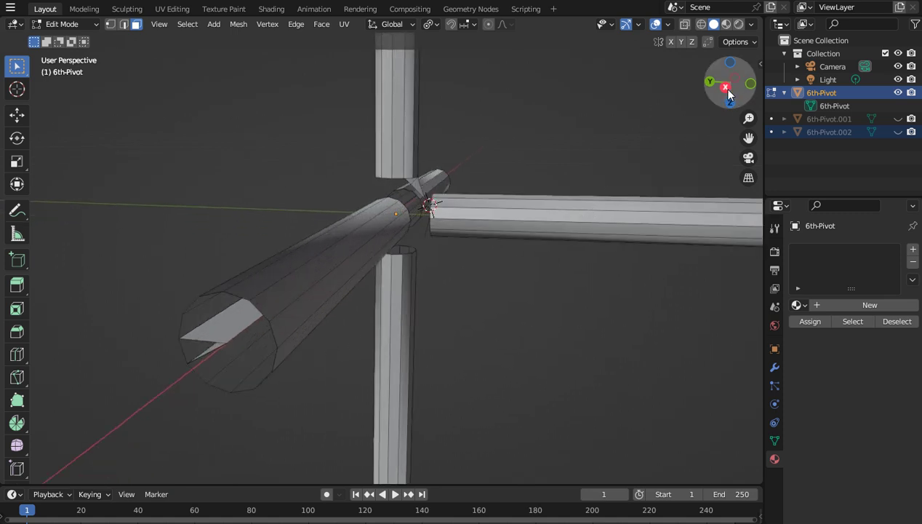
drag(724, 86, 730, 93)
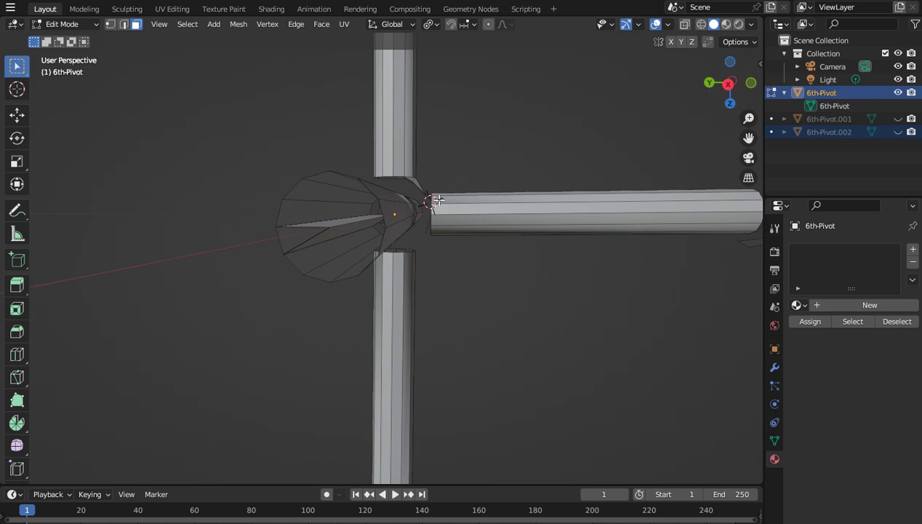
click(317, 229)
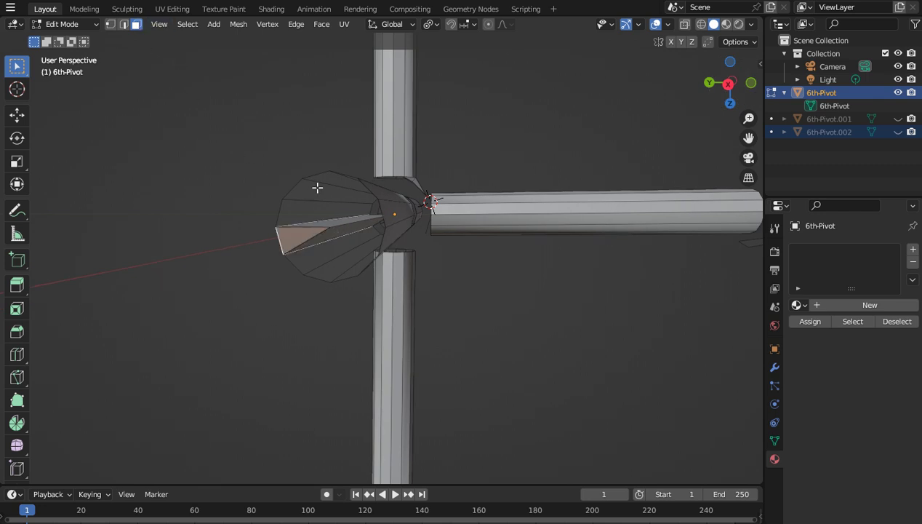
click(337, 219)
right_click(336, 220)
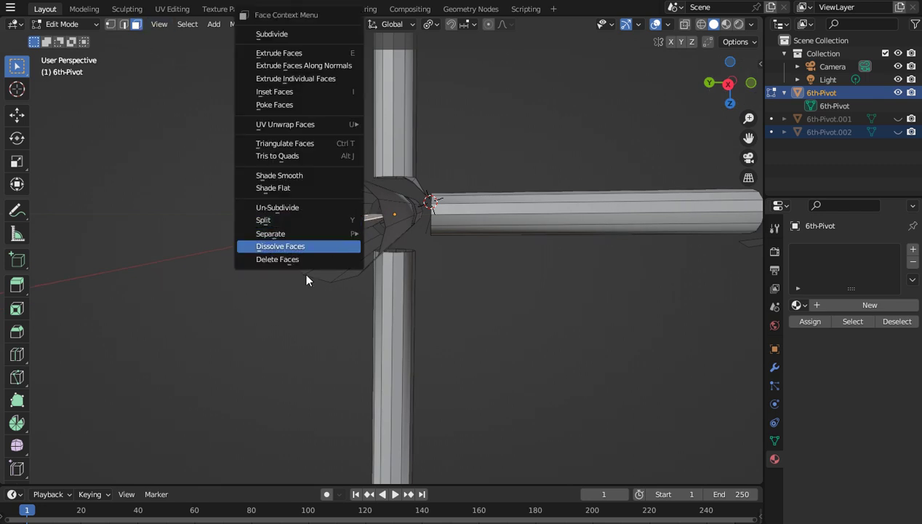
click(295, 251)
right_click(334, 220)
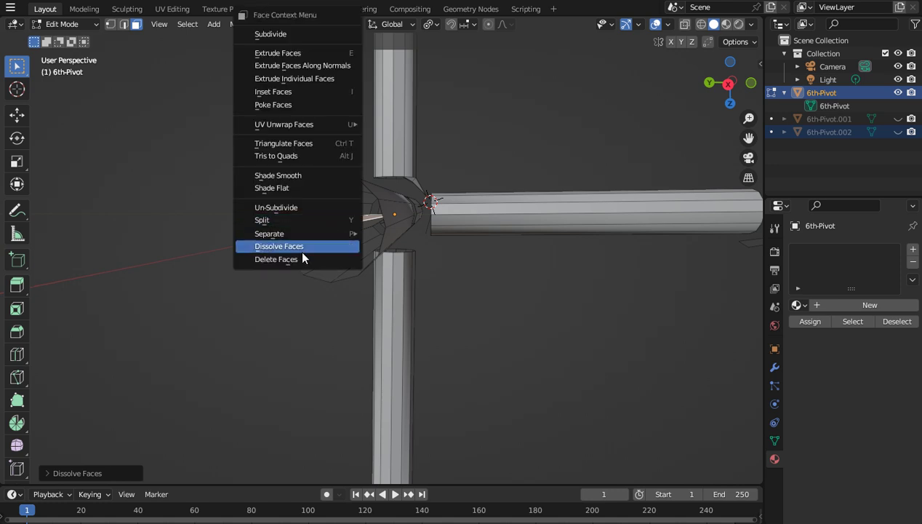
click(299, 249)
click(340, 230)
right_click(340, 232)
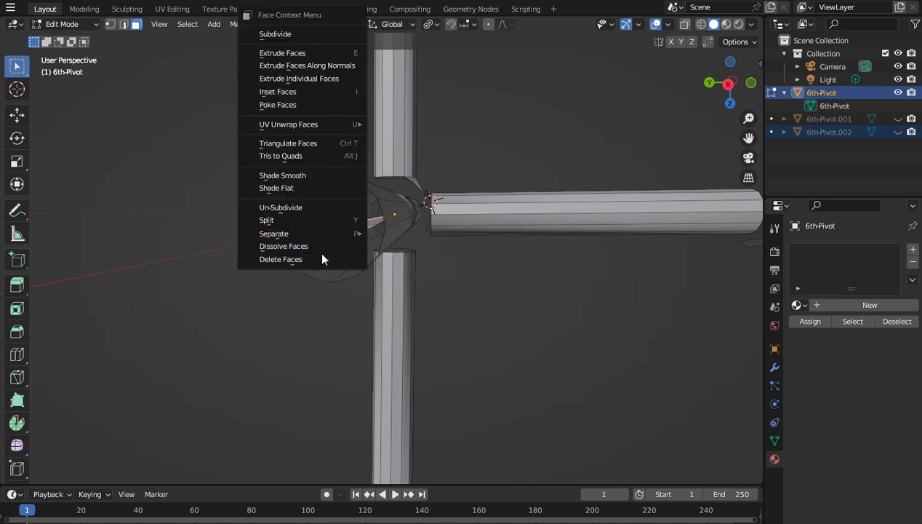
click(334, 249)
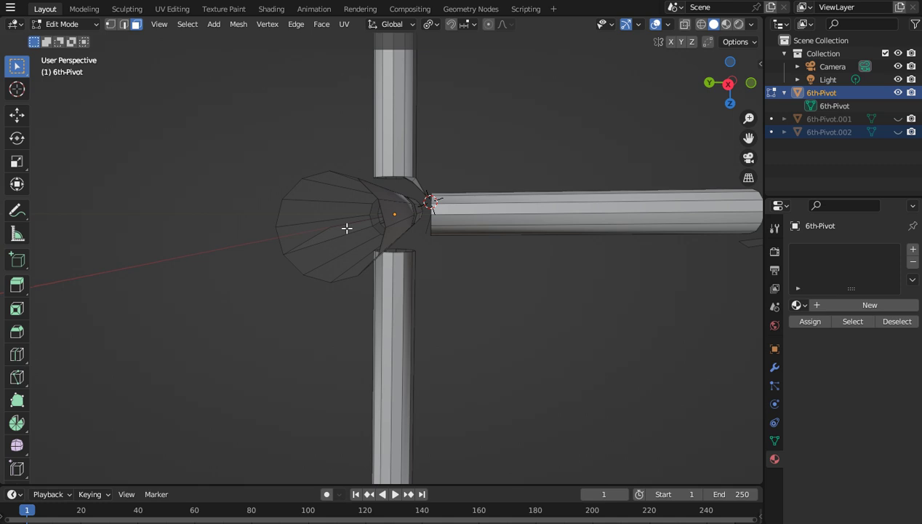
right_click(347, 228)
click(318, 258)
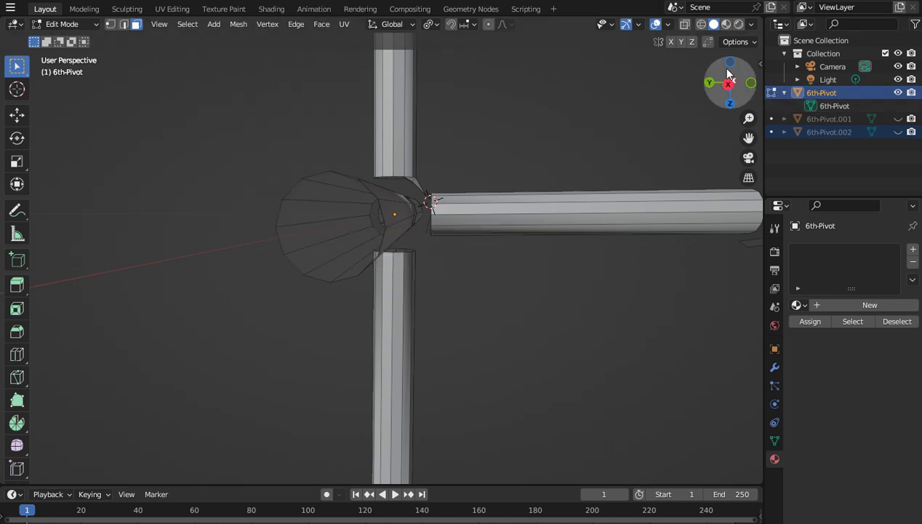
Step: Separate the faces of the front X-axis tube into their own object and hide that new object
drag(728, 73, 698, 94)
scroll(669, 108, down, 3)
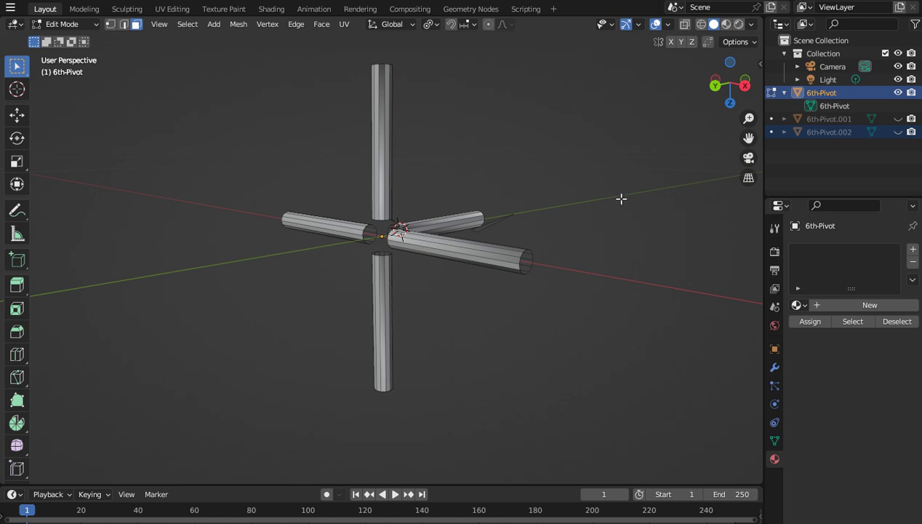
drag(595, 284, 518, 242)
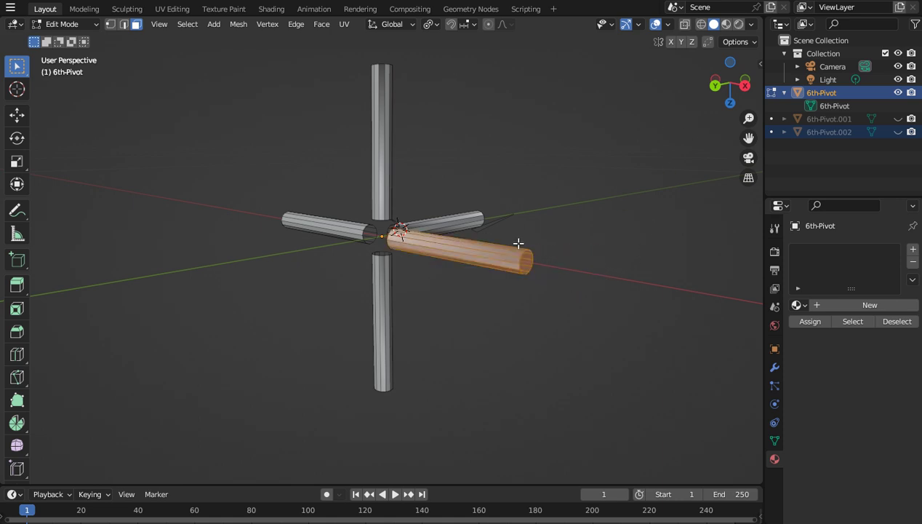
right_click(656, 208)
click(578, 202)
right_click(578, 205)
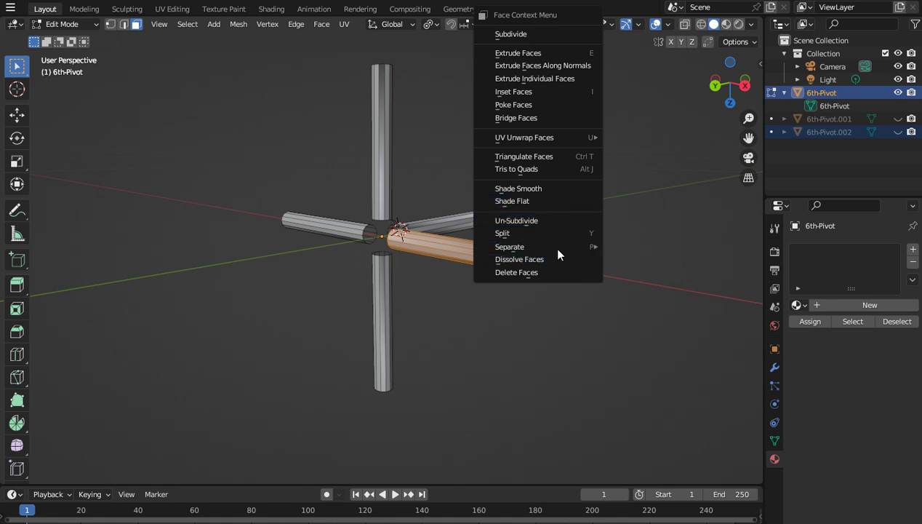
mouse_move(552, 247)
click(640, 247)
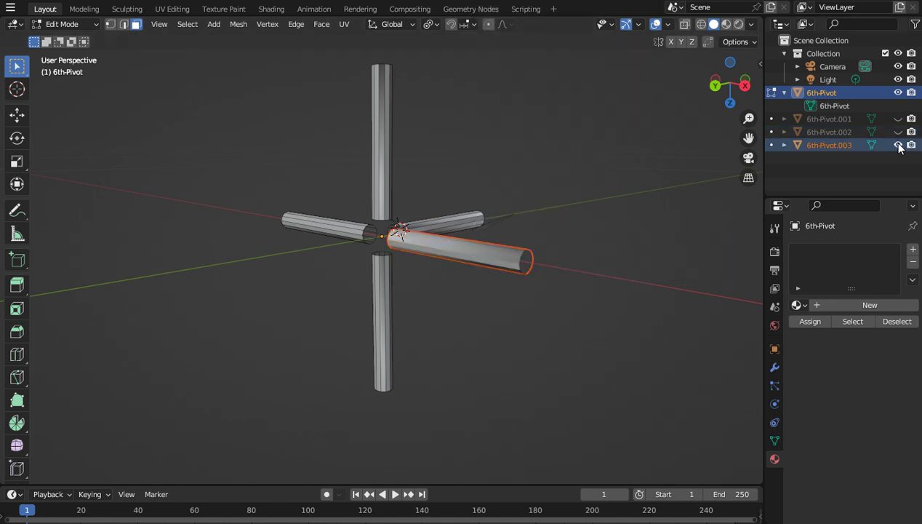
click(898, 146)
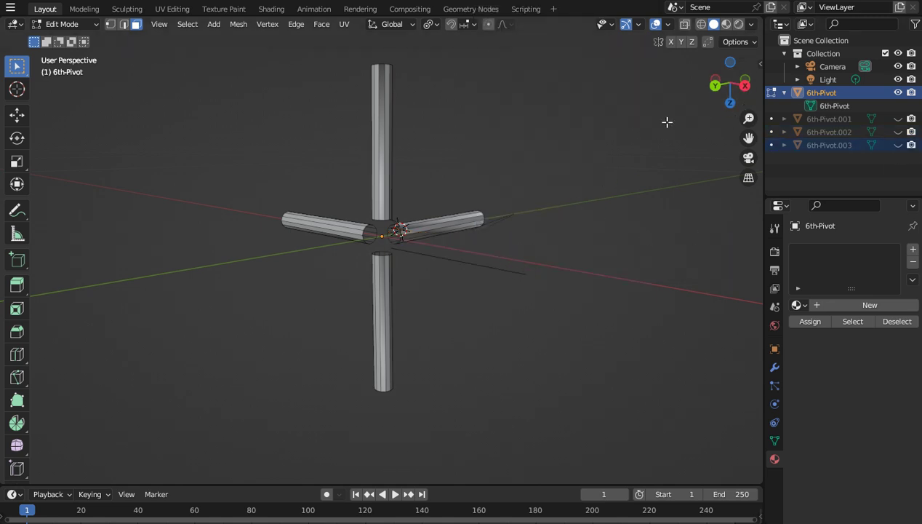
Step: Delete the leftover narrow strip of faces that remains beside the X axis in 6th-Pivot
mouse_move(730, 84)
mouse_down()
mouse_move(709, 89)
mouse_move(717, 85)
mouse_up()
drag(507, 328, 466, 288)
right_click(477, 274)
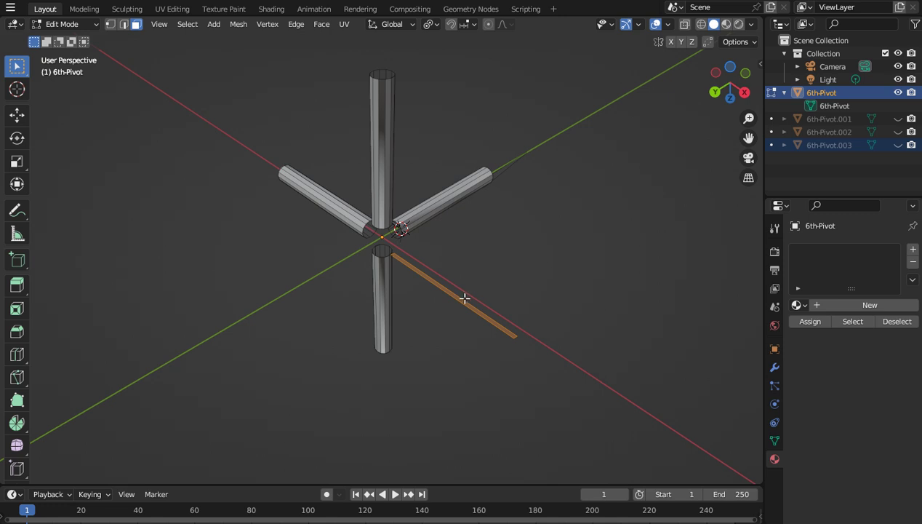
right_click(464, 298)
click(525, 296)
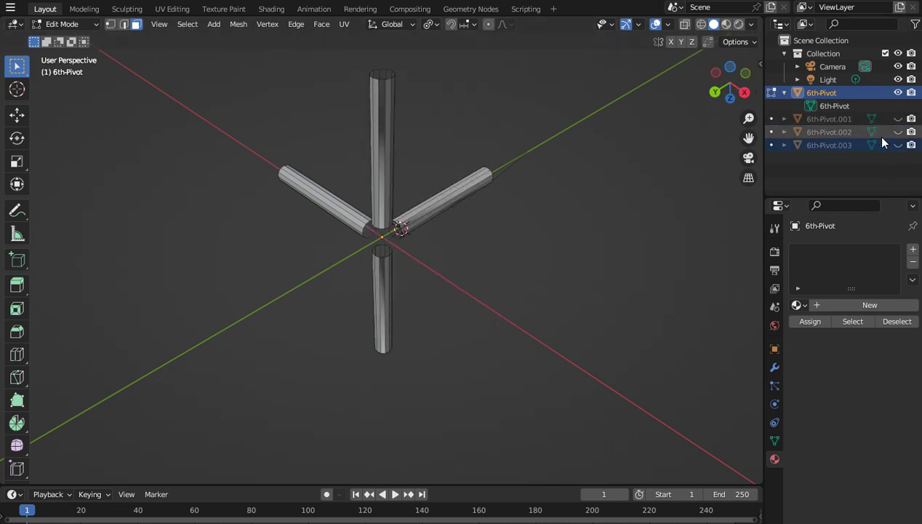
Step: Hide 6th-Pivot and unhide 6th-Pivot.003 so the separated tube is isolated
click(898, 93)
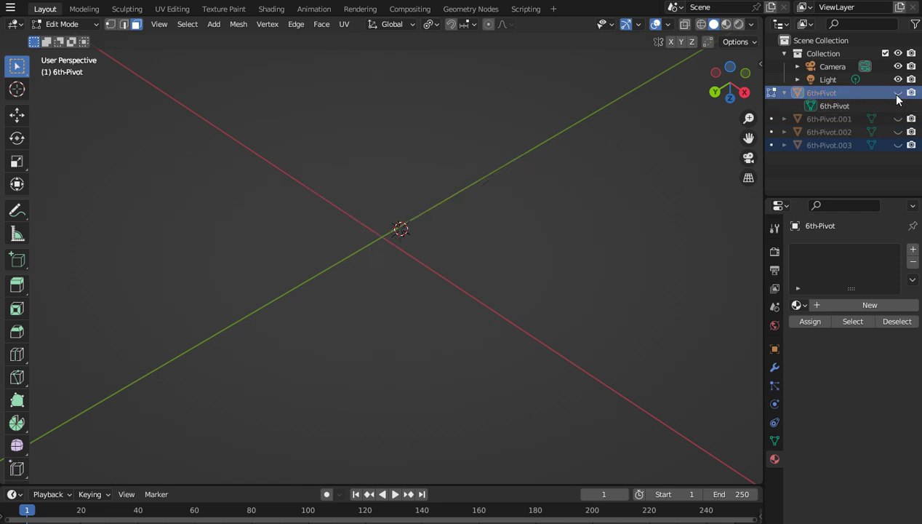
click(897, 144)
scroll(706, 206, up, 3)
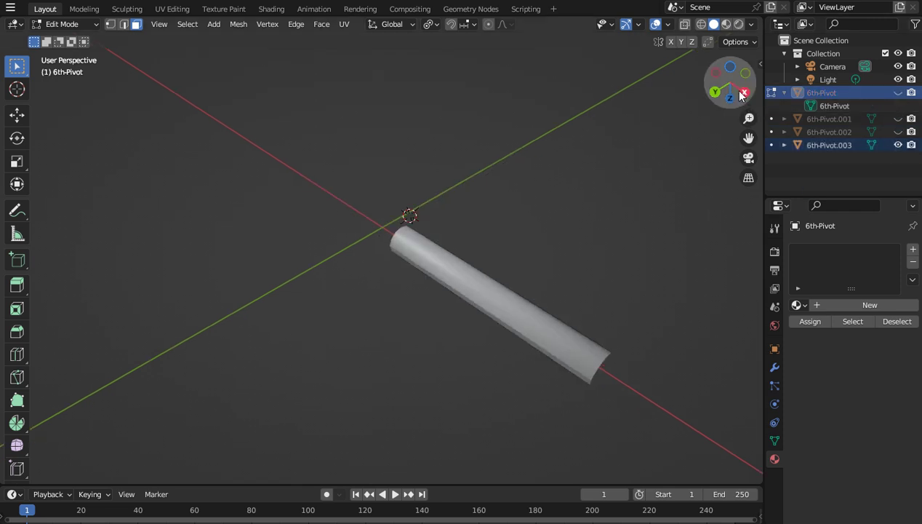
mouse_move(729, 82)
mouse_down()
mouse_move(717, 89)
mouse_move(722, 73)
mouse_move(729, 80)
mouse_move(717, 83)
mouse_up()
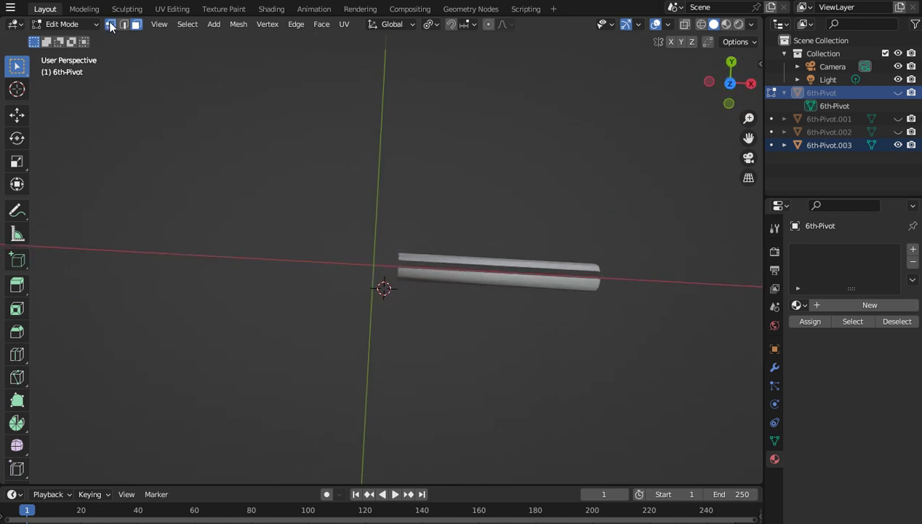
Step: Leave mesh editing of 6th-Pivot, select 6th-Pivot.003 and edit its mesh with vertex selection
scroll(741, 259, up, 2)
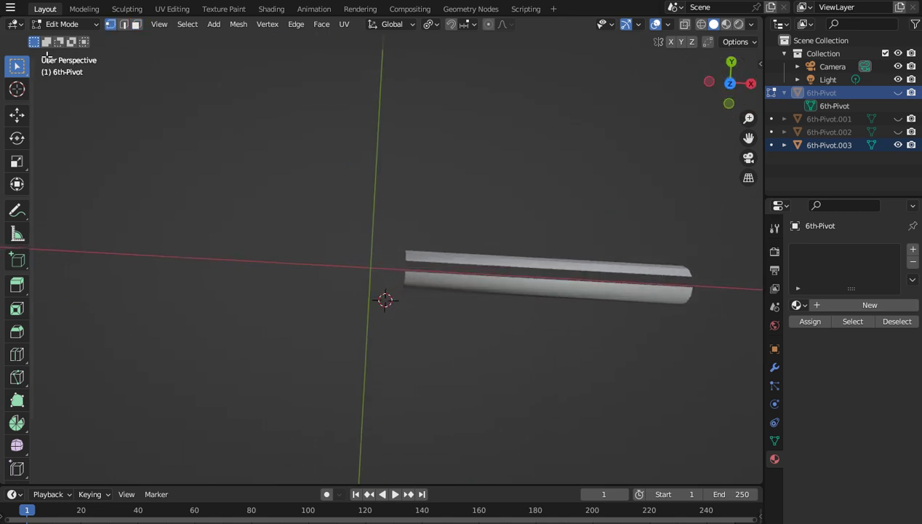
click(85, 27)
click(74, 38)
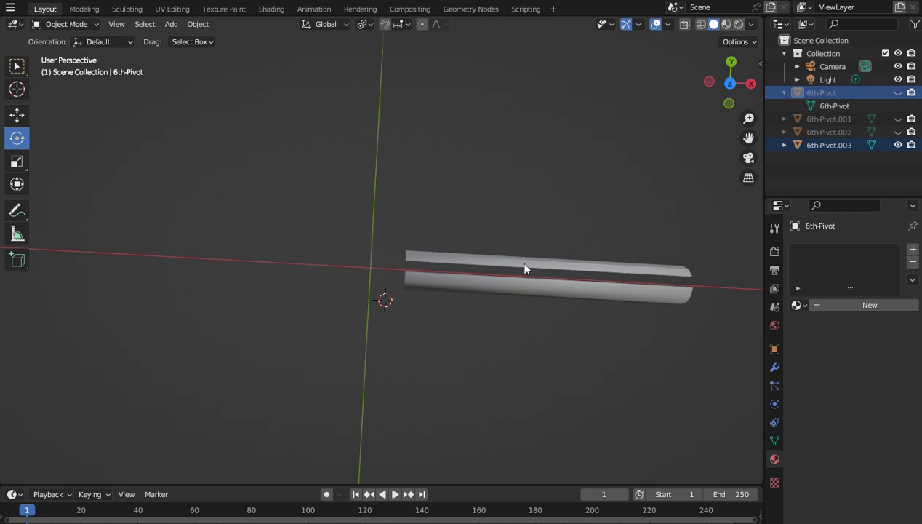
click(519, 260)
click(71, 22)
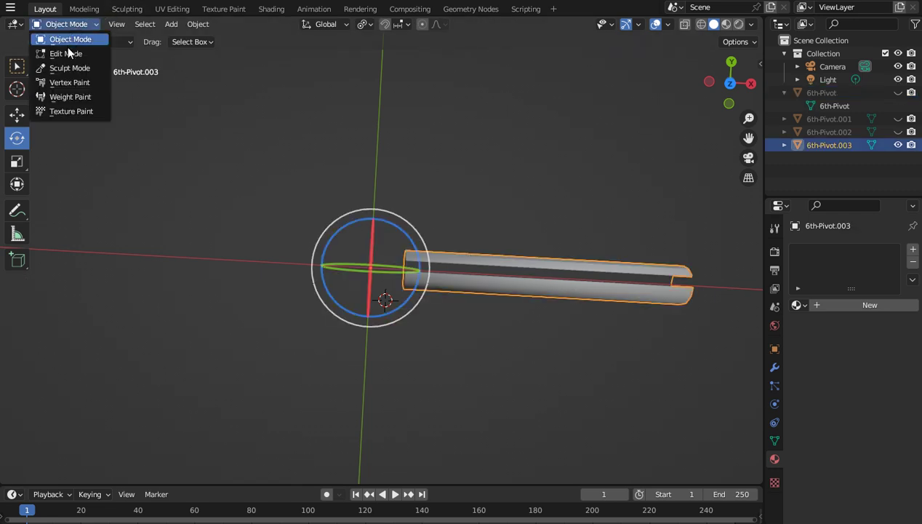
click(67, 50)
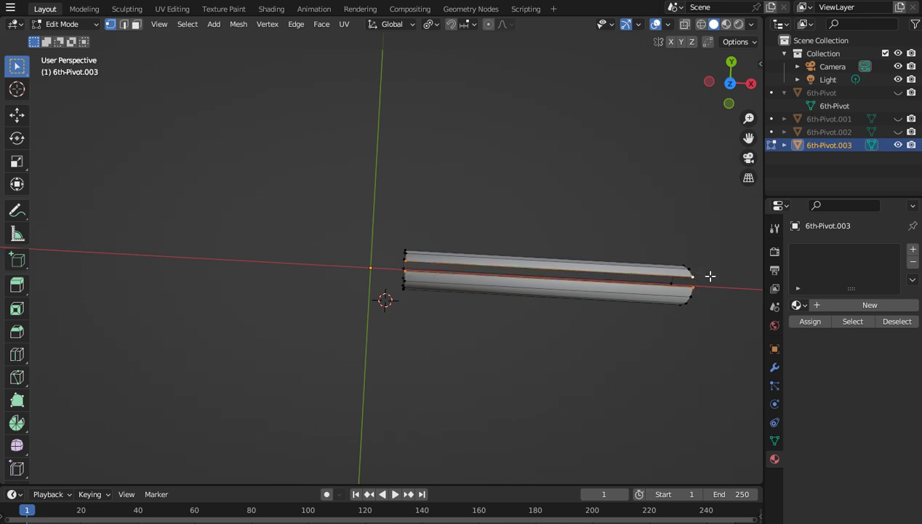
Step: Fill the lengthwise gap in the isolated tube with a face between the vertices along its open edges
key(f)
click(585, 187)
scroll(607, 171, down, 2)
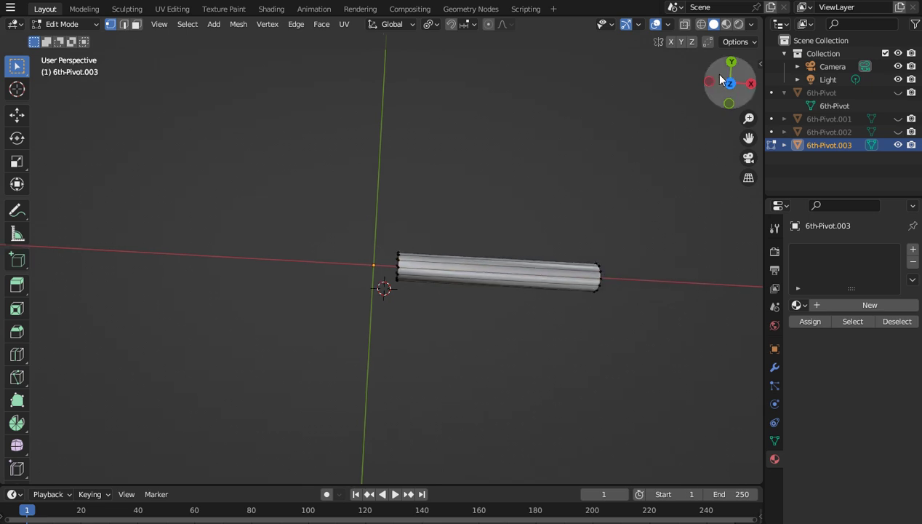
drag(720, 80, 902, 91)
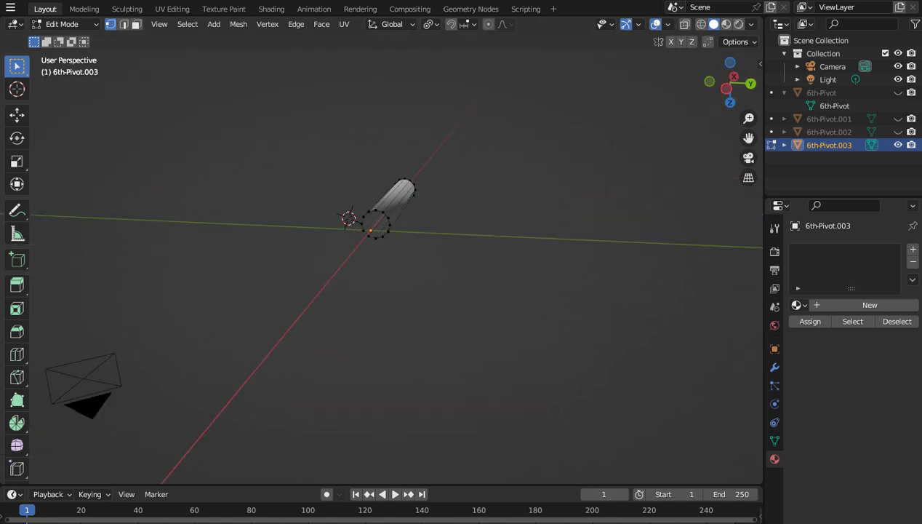
Step: Hide 6th-Pivot.003, keep 6th-Pivot.001 and 6th-Pivot.002 hidden, and show 6th-Pivot again
click(899, 145)
click(898, 131)
mouse_move(728, 86)
mouse_down()
mouse_move(734, 98)
mouse_move(742, 88)
mouse_move(724, 80)
mouse_move(720, 89)
mouse_move(731, 80)
mouse_up()
click(898, 132)
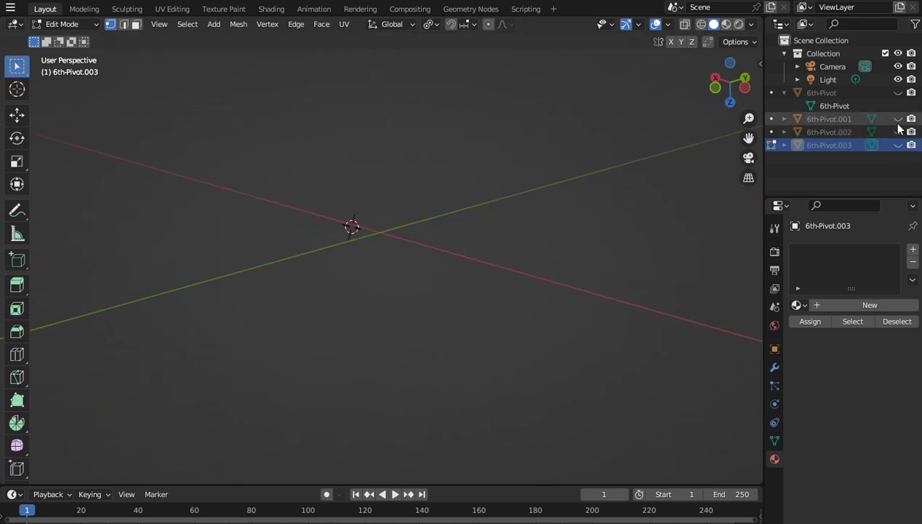
click(898, 119)
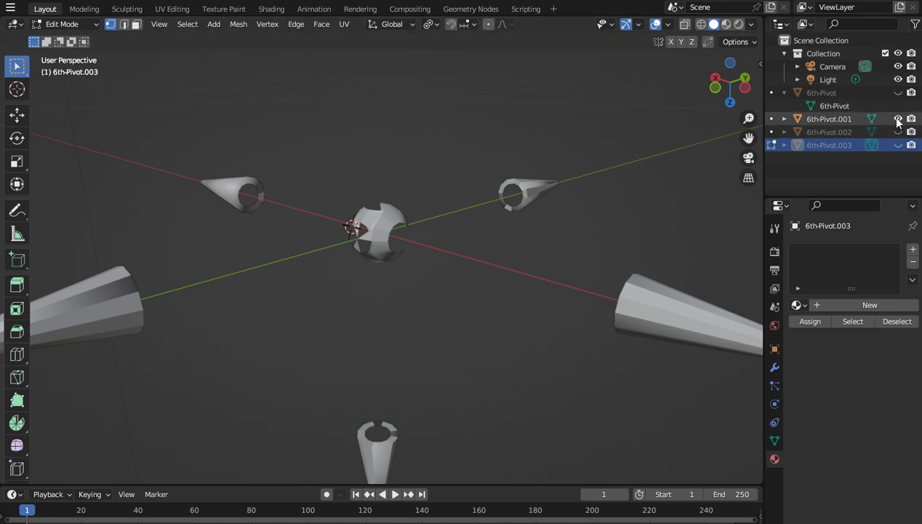
click(898, 120)
click(898, 92)
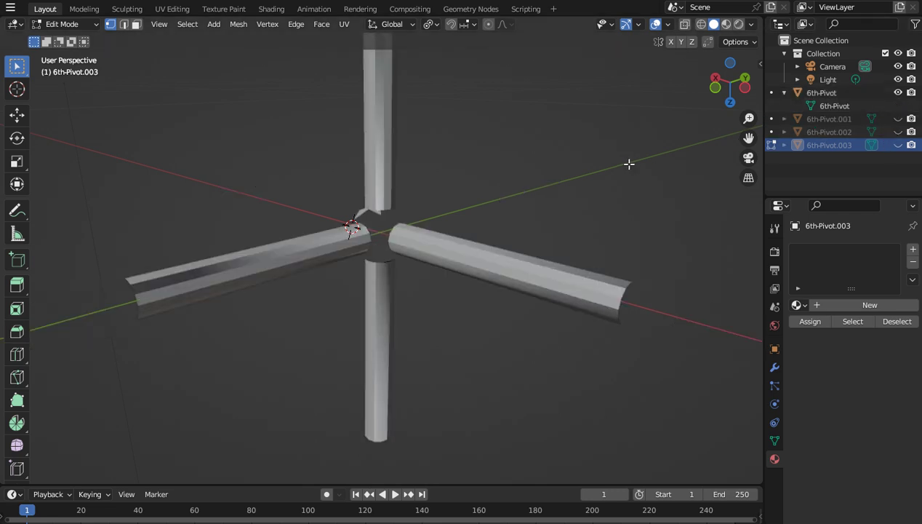
scroll(640, 163, down, 3)
drag(725, 92, 176, 72)
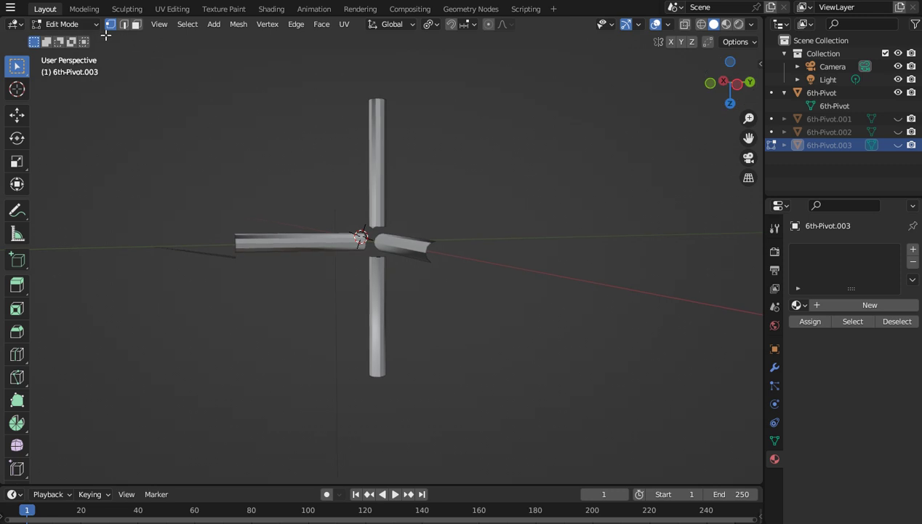
Step: Switch to Object Mode, select the 6th-Pivot tubes and enter Edit Mode on them
click(65, 24)
click(76, 38)
click(367, 169)
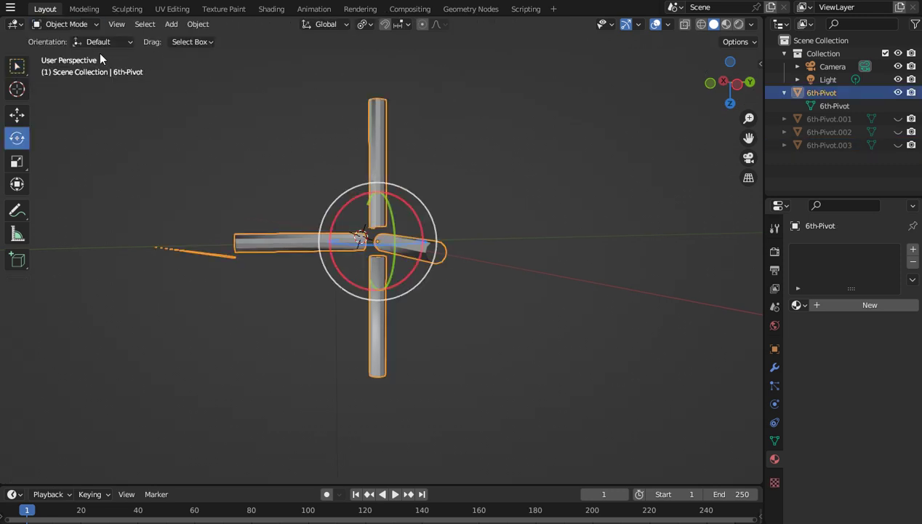
click(65, 24)
click(67, 52)
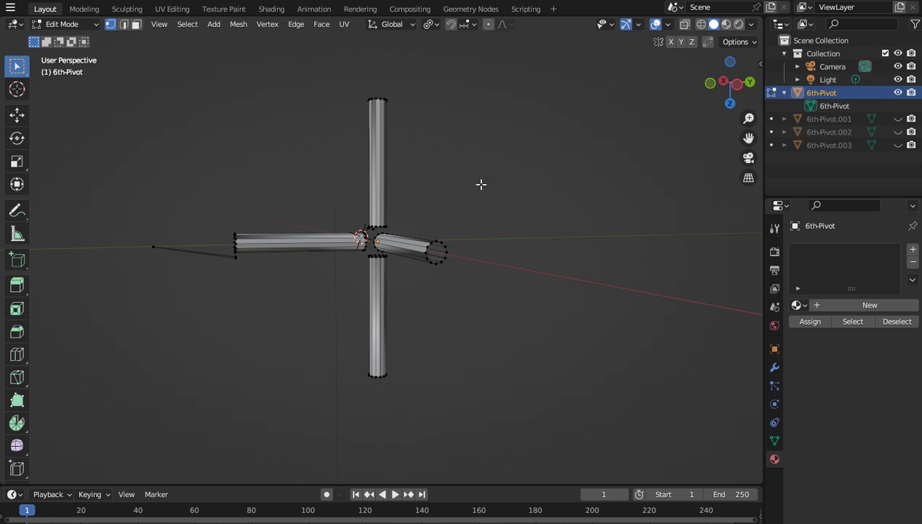
Step: Delete the stray vertices of the loose sliver beyond the outer end of the Y-axis tube
right_click(222, 255)
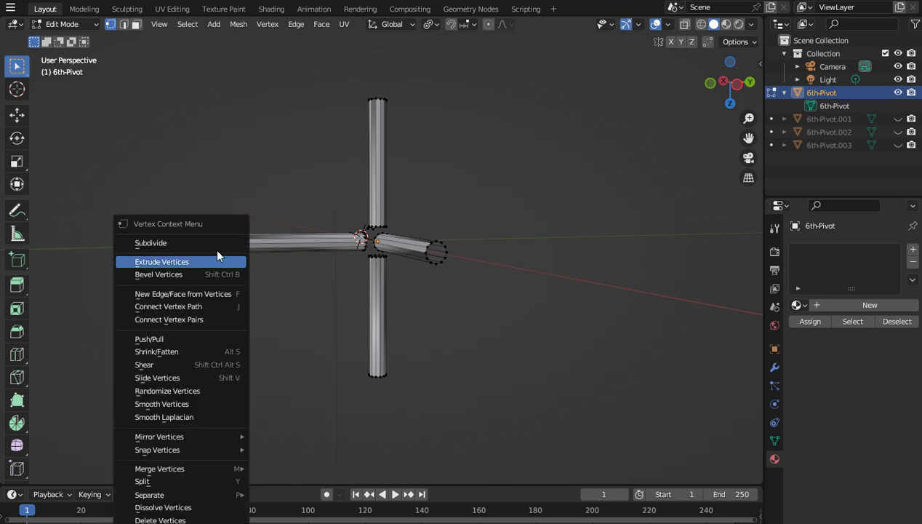
click(167, 516)
drag(162, 263, 134, 207)
right_click(130, 200)
click(108, 253)
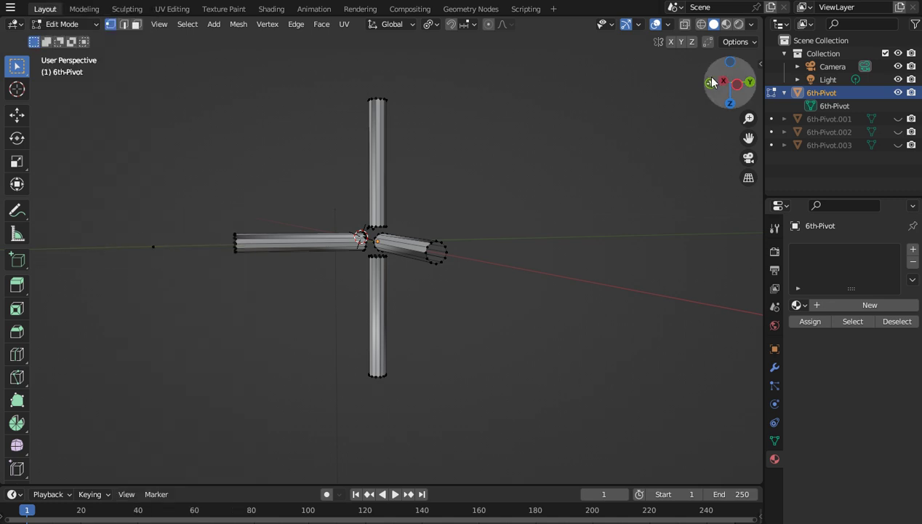
Step: Remove the stray pointed faces and the small sliver face from the inner end of the upper vertical tube
mouse_move(706, 80)
mouse_down()
mouse_move(734, 82)
mouse_move(735, 58)
mouse_move(760, 18)
mouse_move(771, 58)
mouse_move(800, 99)
mouse_move(727, 80)
mouse_move(699, 85)
mouse_up()
scroll(699, 85, up, 5)
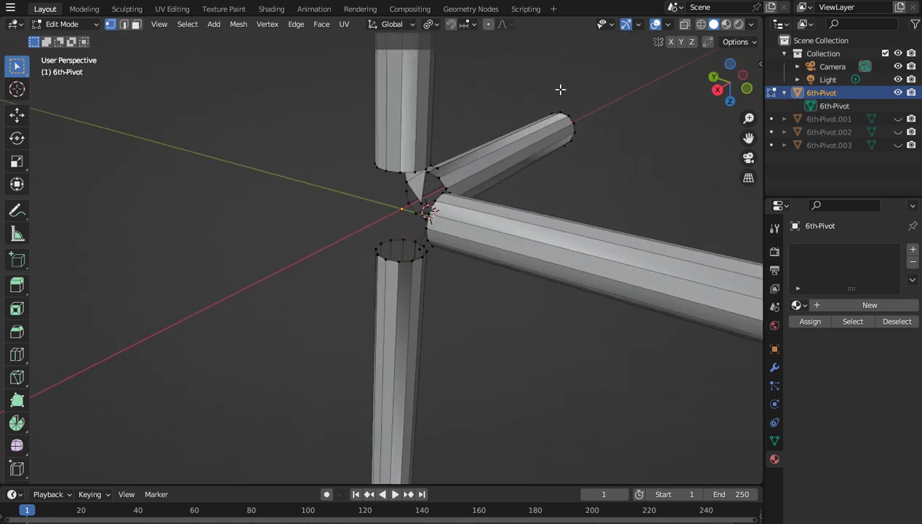
drag(724, 81, 727, 80)
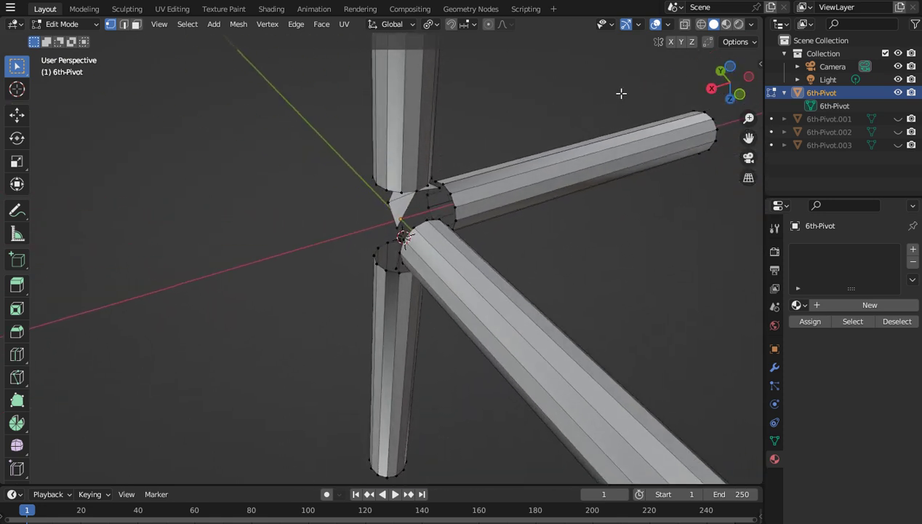
scroll(622, 93, up, 4)
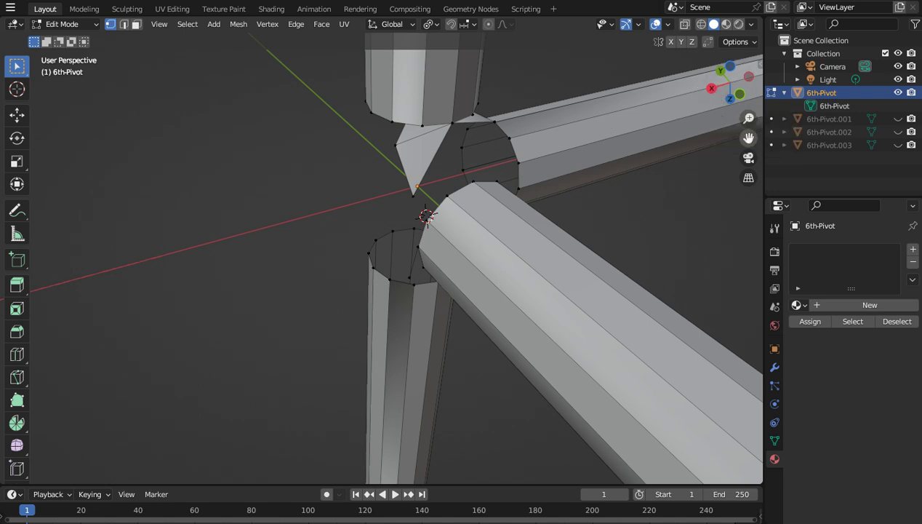
shift+middle_drag(526, 170, 380, 208)
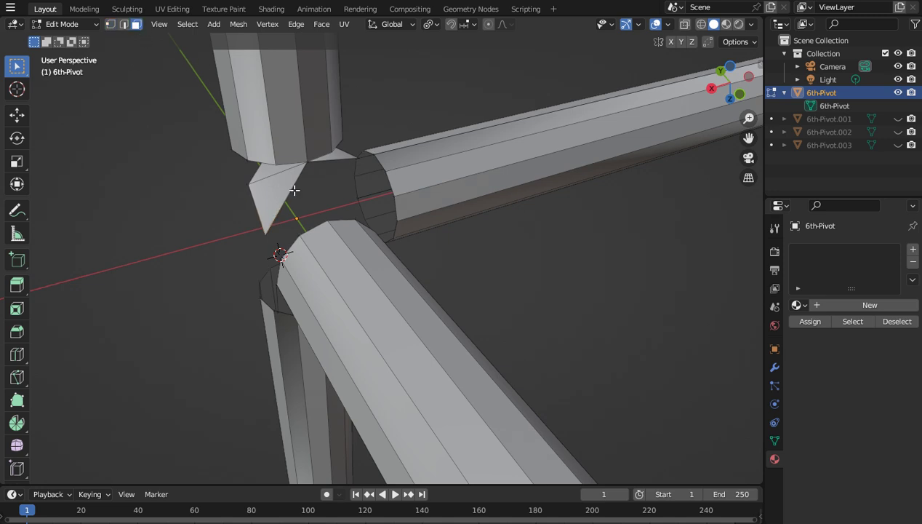
right_click(250, 182)
click(172, 422)
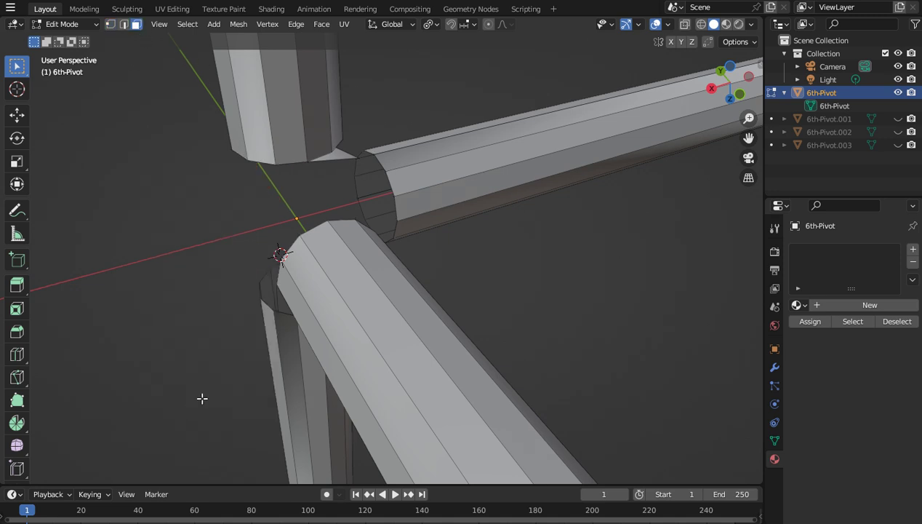
click(333, 155)
right_click(333, 155)
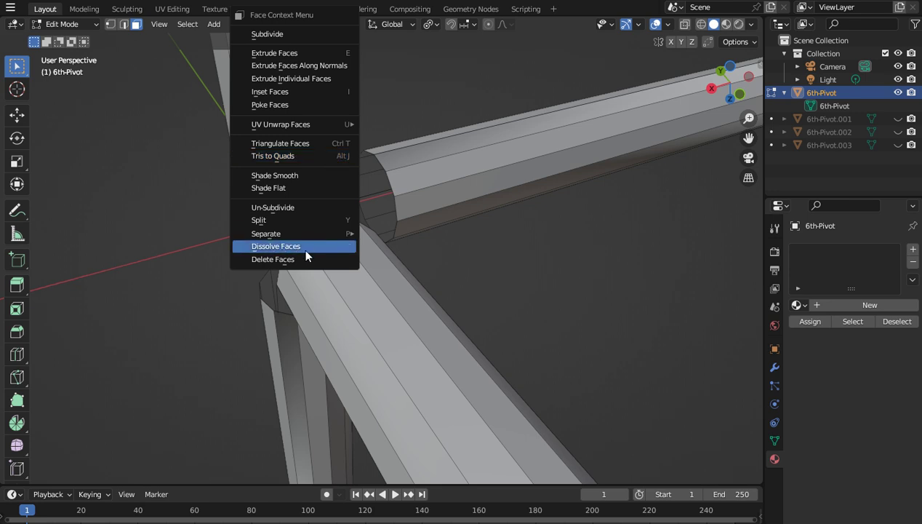
click(303, 247)
Step: Split the Y-axis tube from 6th-Pivot, separate the selection into its own object and hide that object
scroll(501, 178, down, 4)
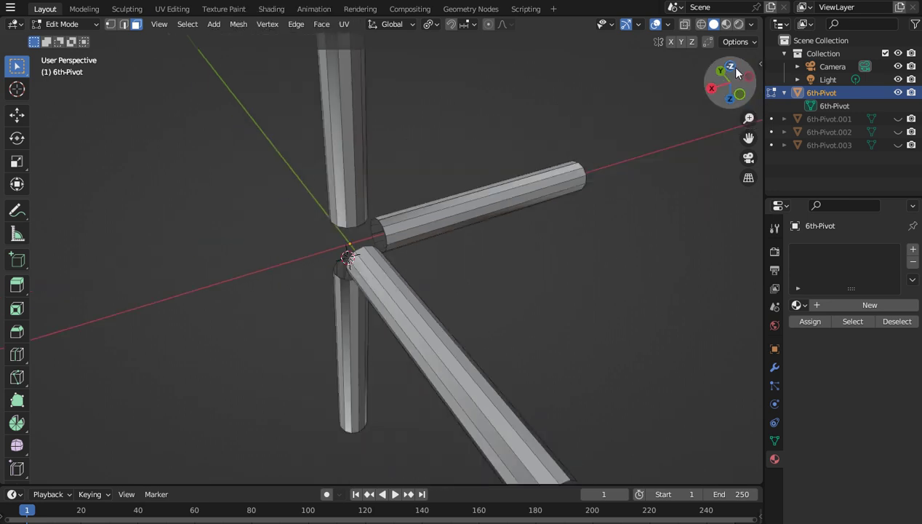
mouse_move(730, 82)
mouse_down()
mouse_move(711, 92)
mouse_move(674, 87)
mouse_move(716, 57)
mouse_move(725, 38)
mouse_move(715, 91)
mouse_up()
drag(631, 396, 457, 288)
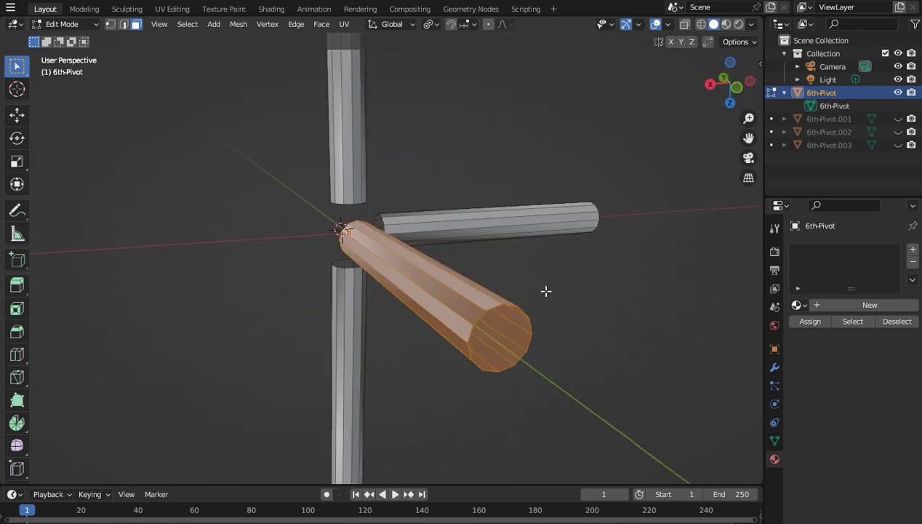
right_click(544, 290)
click(497, 251)
right_click(500, 251)
mouse_move(467, 263)
click(556, 262)
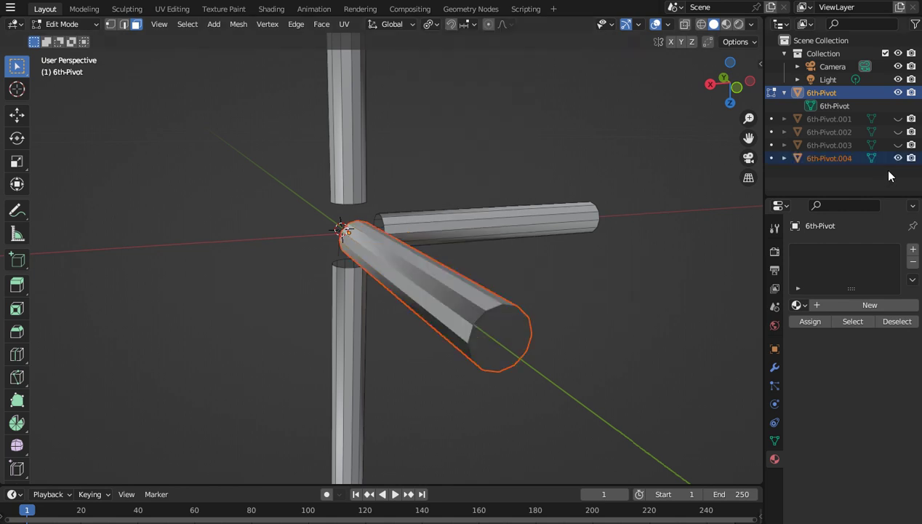
click(891, 159)
Step: Split the X-axis tube off, separate the selection from 6th-Pivot as its own object and hide it
drag(729, 83, 809, 85)
drag(437, 255, 341, 207)
right_click(384, 220)
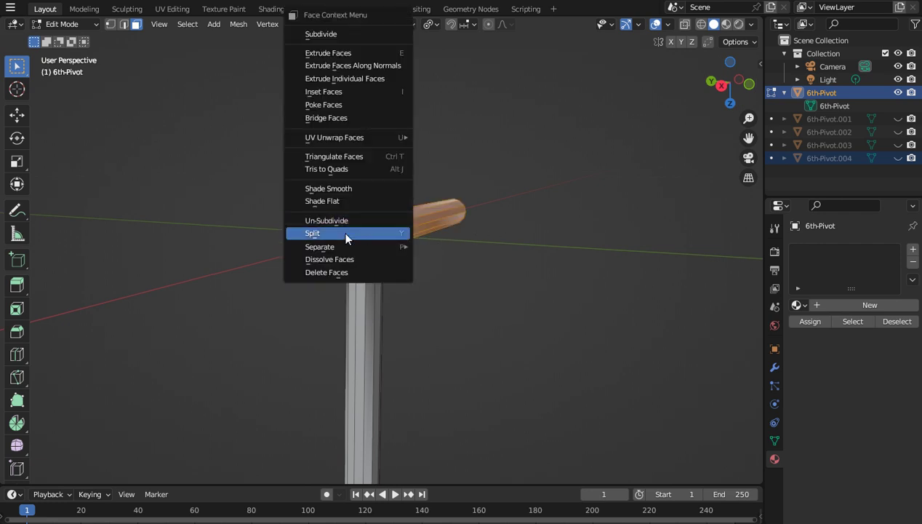
click(346, 233)
right_click(365, 232)
mouse_move(367, 246)
click(457, 246)
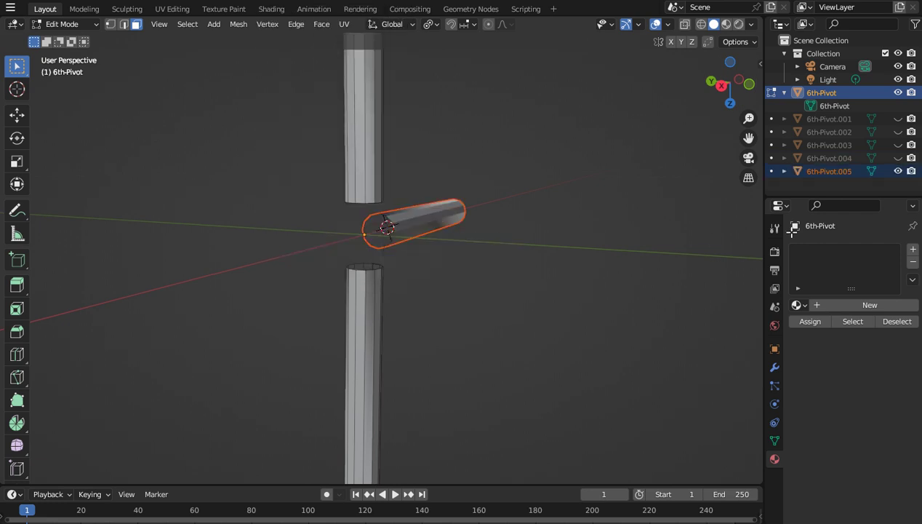
click(898, 171)
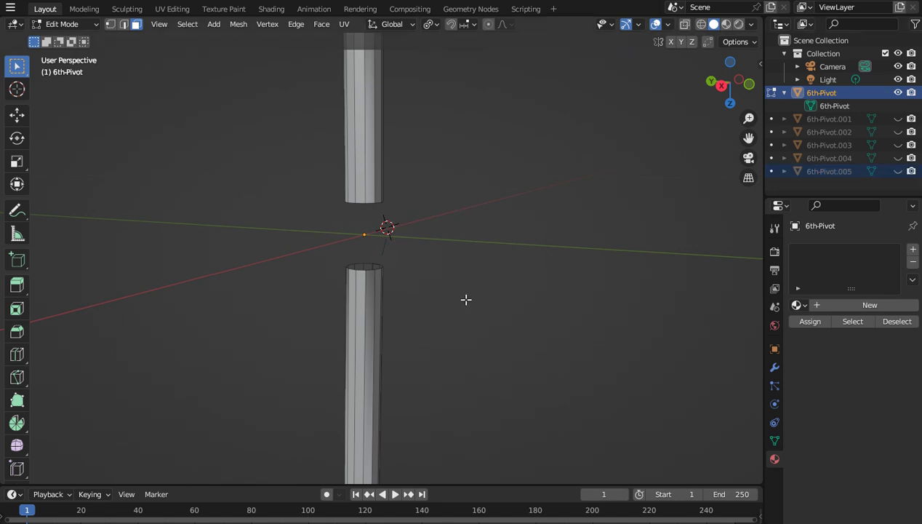
Step: Separate the lower vertical tube from 6th-Pivot into its own object by selection and hide it
drag(444, 313, 297, 234)
right_click(367, 264)
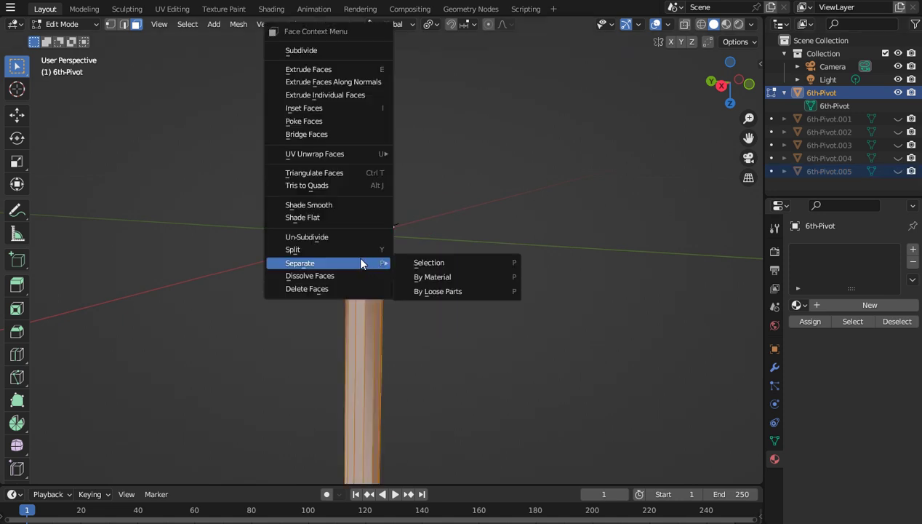
right_click(404, 243)
right_click(398, 242)
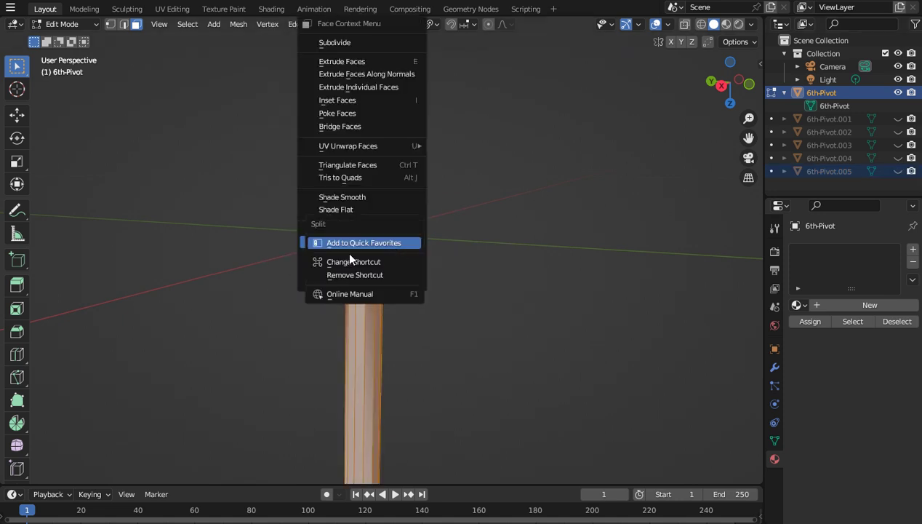
right_click(486, 233)
mouse_move(452, 247)
click(546, 248)
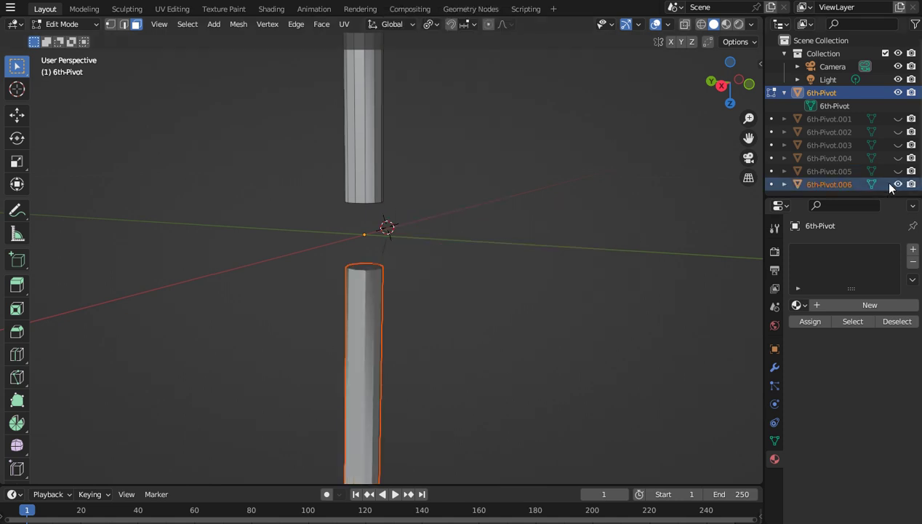
click(898, 184)
Step: Enlarge the object list, separate the upper vertical tube from 6th-Pivot by selection and hide the new object
drag(865, 196, 853, 307)
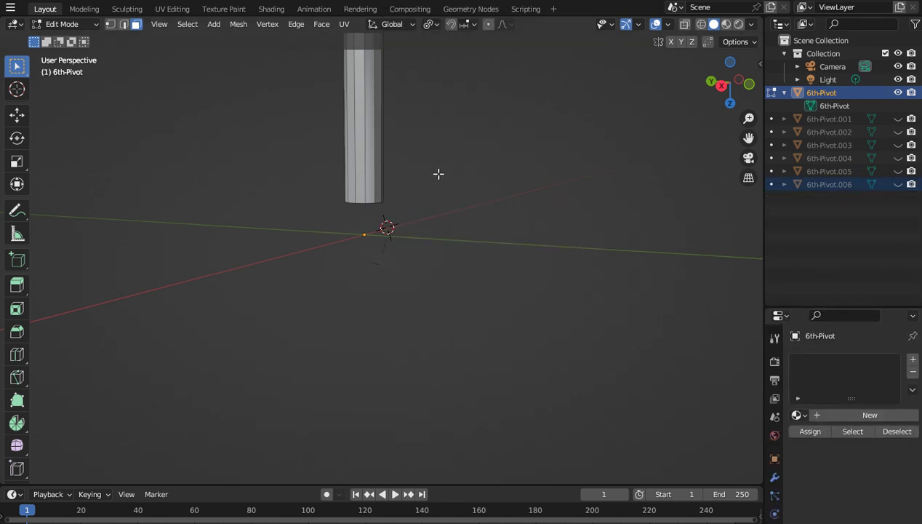
drag(724, 92, 705, 98)
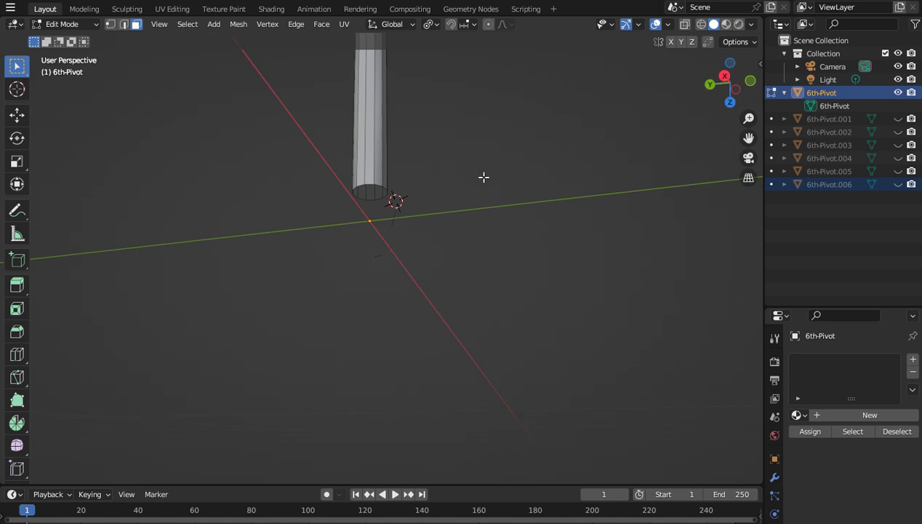
drag(436, 211, 317, 155)
right_click(373, 152)
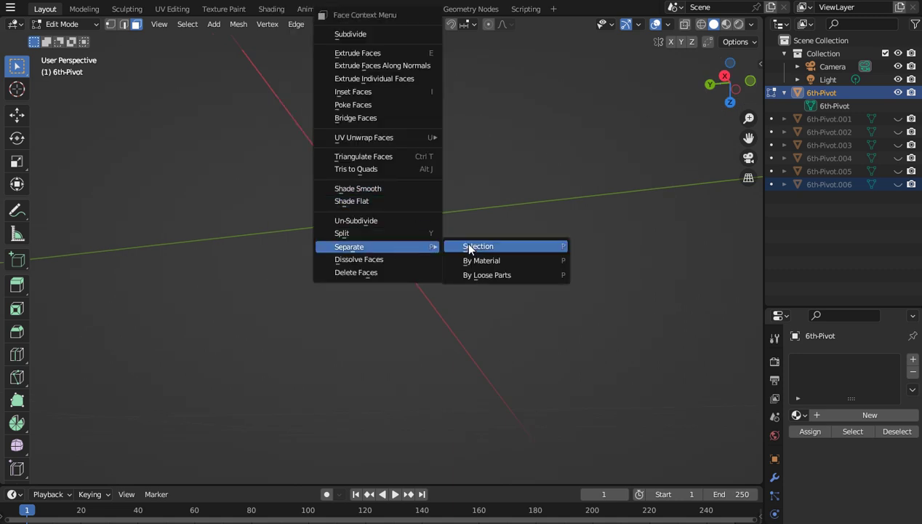
click(469, 242)
click(898, 197)
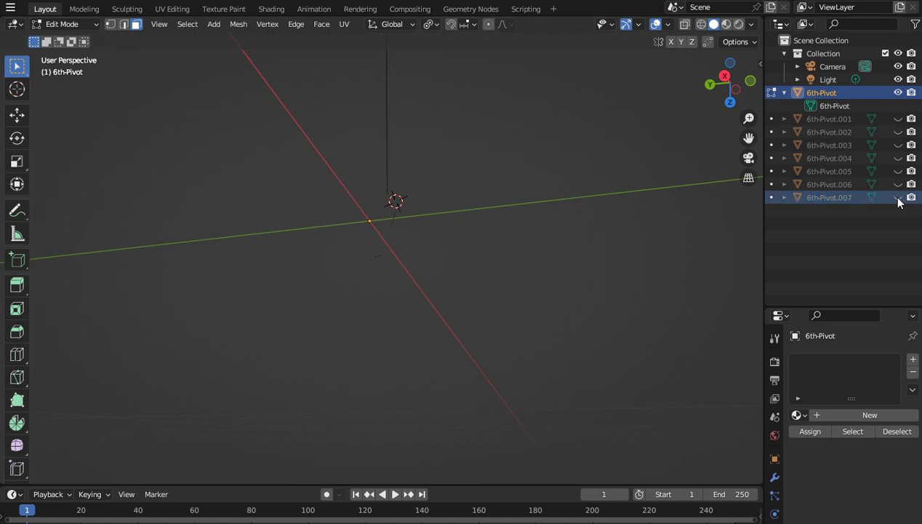
Step: Delete the leftover 6th-Pivot object and show 6th-Pivot.001
right_click(819, 93)
click(797, 92)
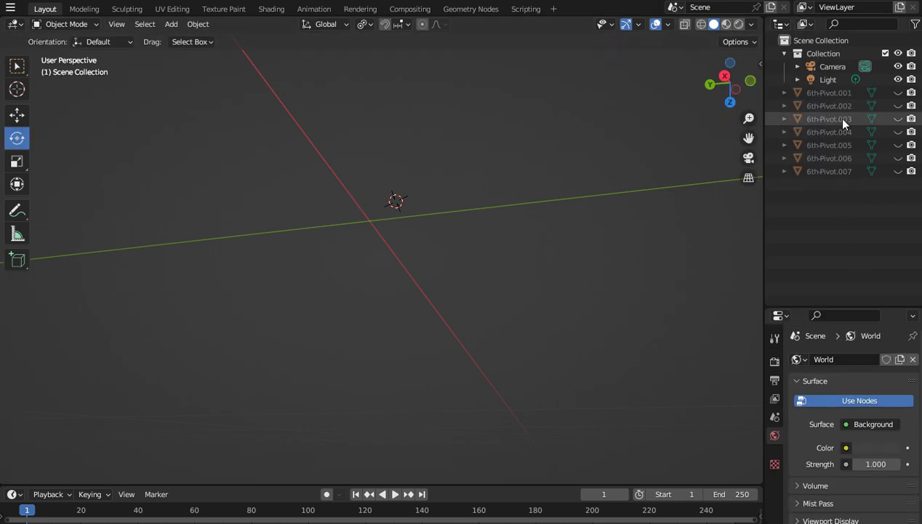
click(898, 93)
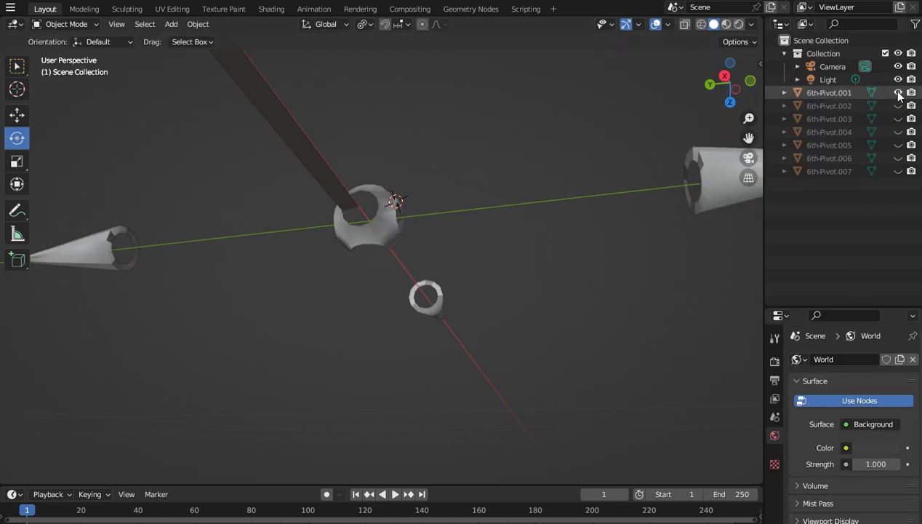
Step: Enter Edit Mode on 6th-Pivot.001 and delete the long flat face between the central ball and the X-axis cone
drag(728, 82, 682, 131)
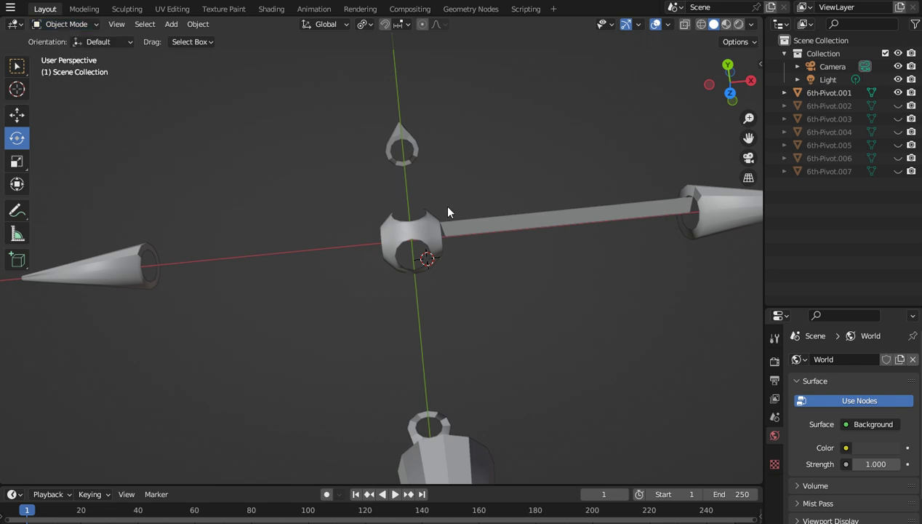
click(478, 235)
click(95, 25)
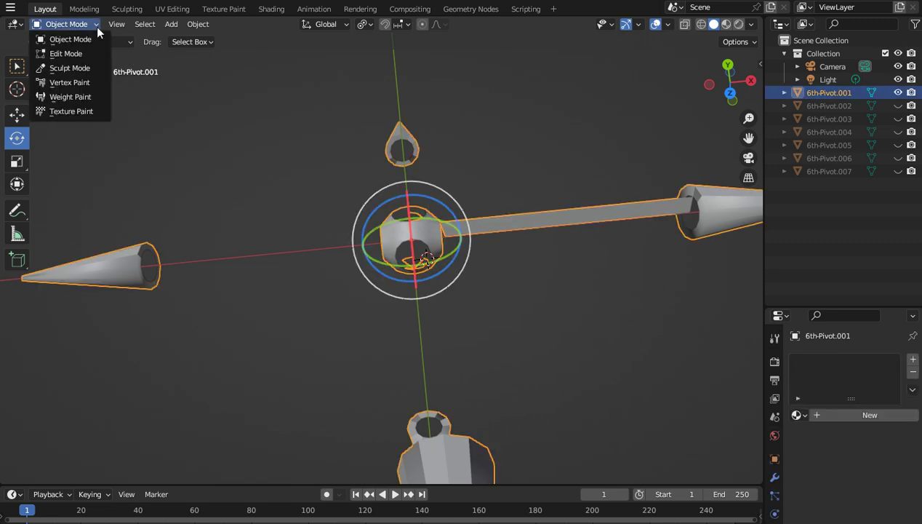
click(72, 54)
click(564, 223)
right_click(516, 175)
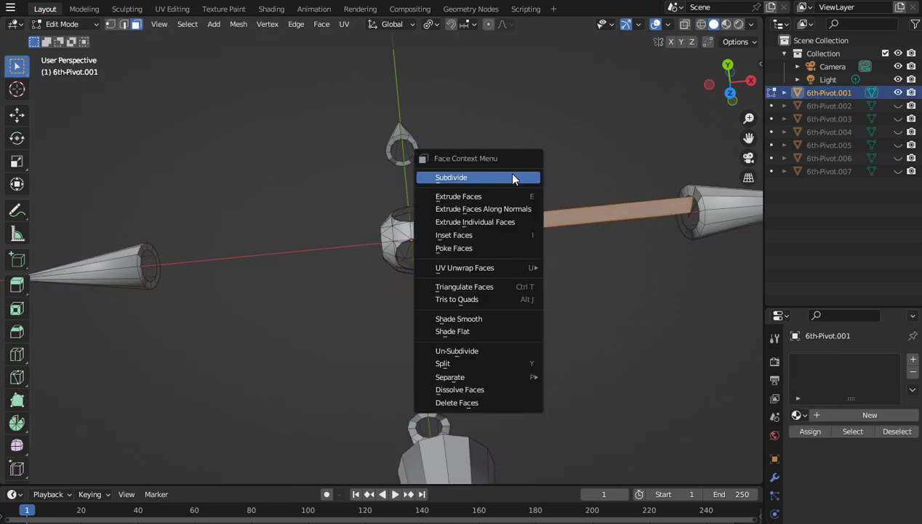
click(484, 401)
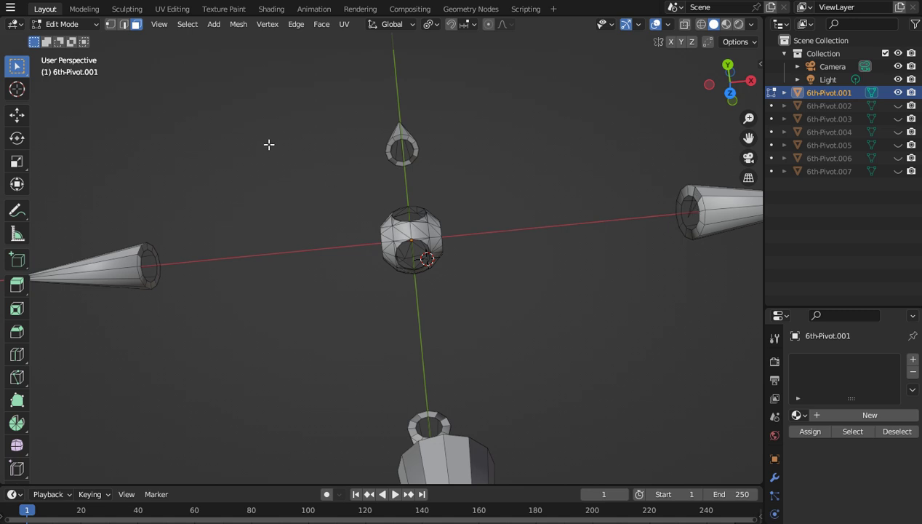
Step: Switch to vertex selection and delete the stray vertices inside the open end of the X-axis cone
click(109, 24)
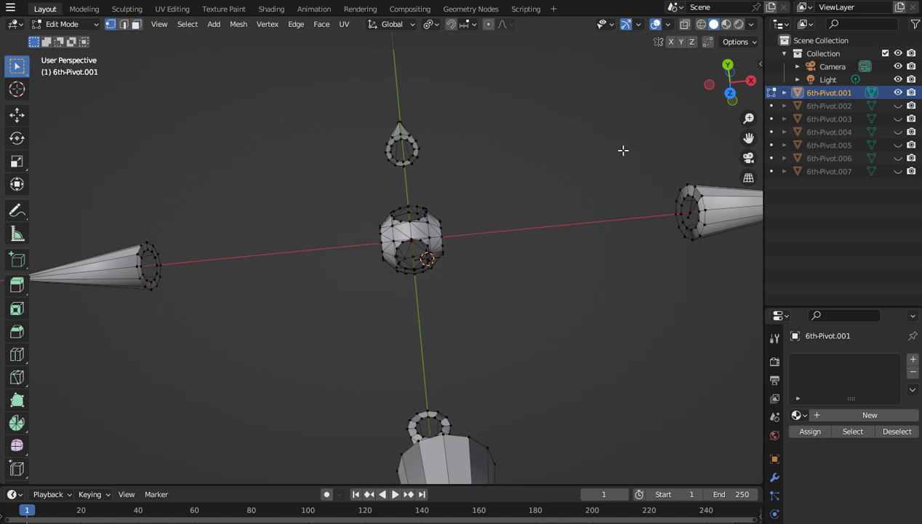
right_click(690, 216)
click(629, 434)
right_click(684, 211)
click(646, 251)
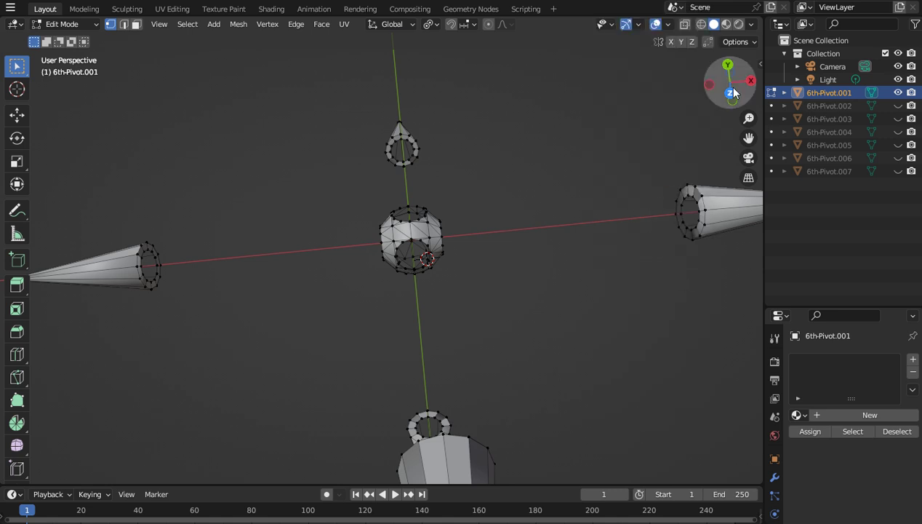
Step: Examine the cones and central ball of 6th-Pivot.001 from several sides for remaining stray geometry
drag(733, 90, 749, 148)
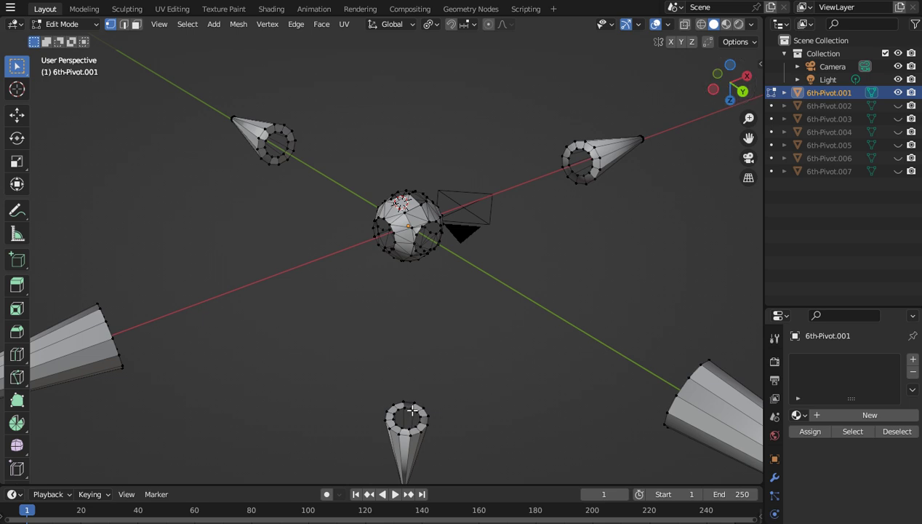
middle_drag(742, 149, 553, 253)
scroll(553, 230, up, 5)
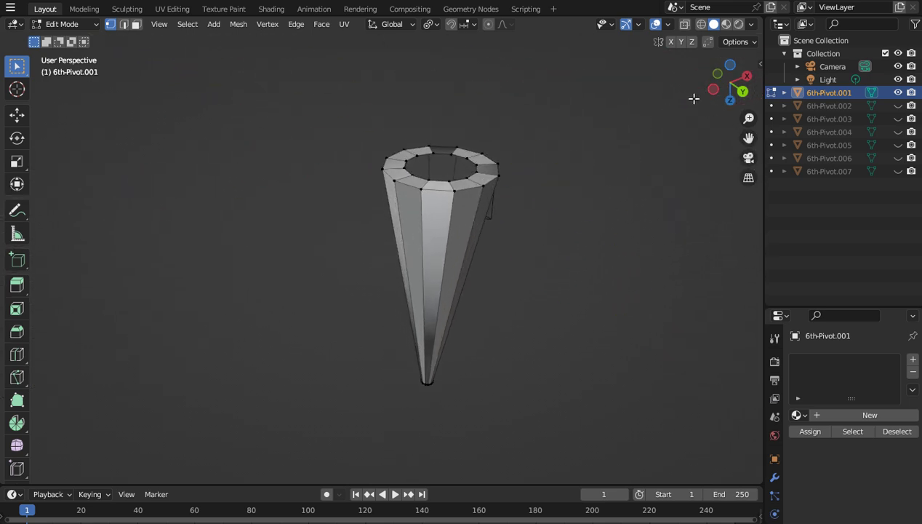
drag(730, 82, 724, 91)
drag(749, 138, 418, 140)
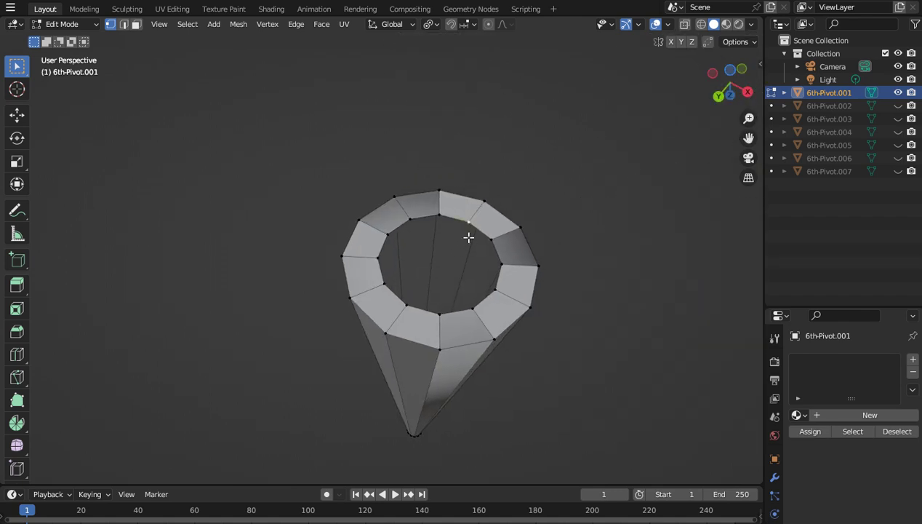
scroll(468, 237, down, 3)
scroll(623, 160, down, 2)
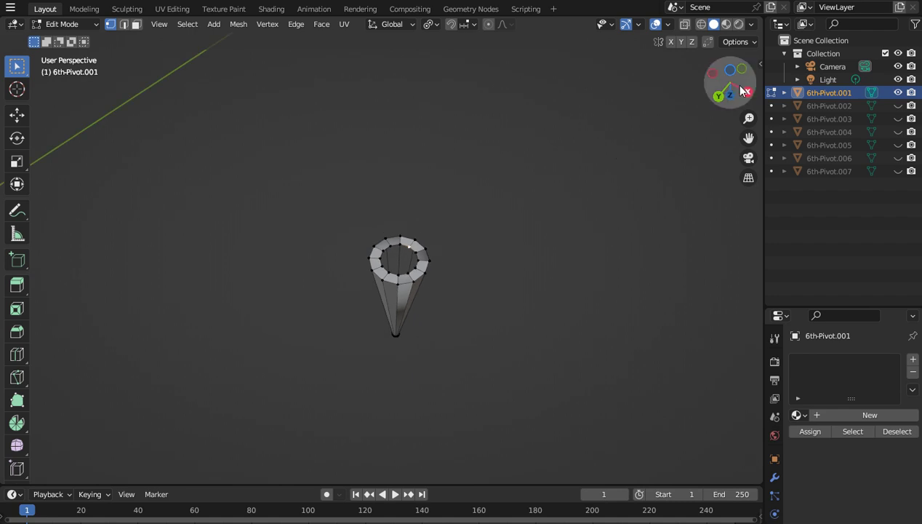
drag(730, 81, 646, 126)
scroll(646, 126, down, 2)
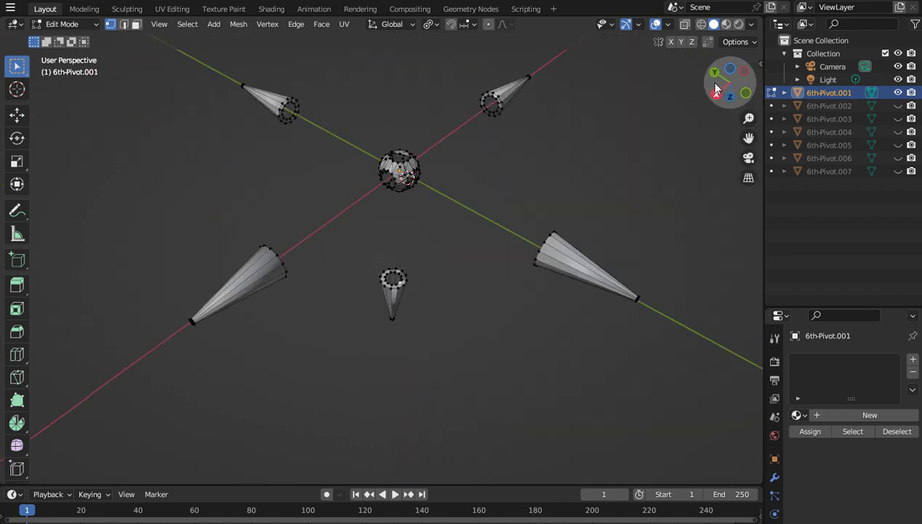
mouse_move(730, 82)
mouse_down()
mouse_move(704, 113)
mouse_move(721, 96)
mouse_up()
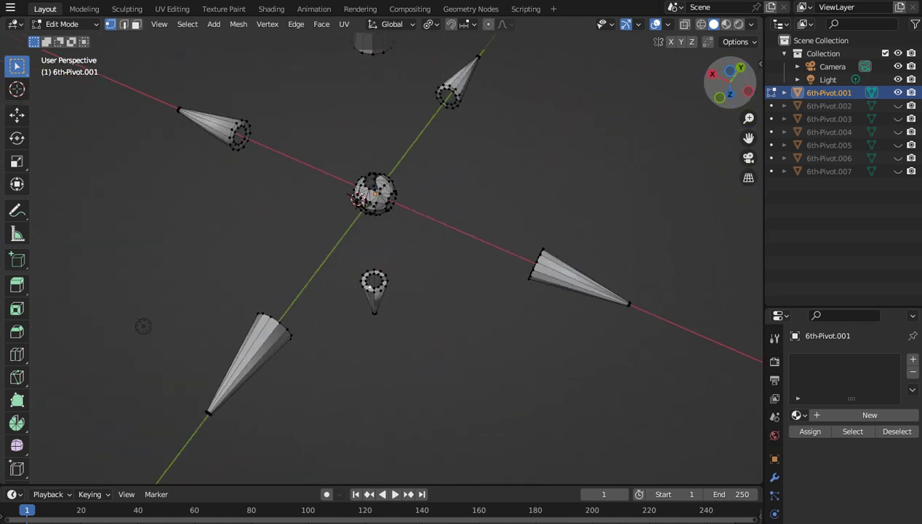
scroll(603, 104, up, 4)
scroll(604, 104, down, 1)
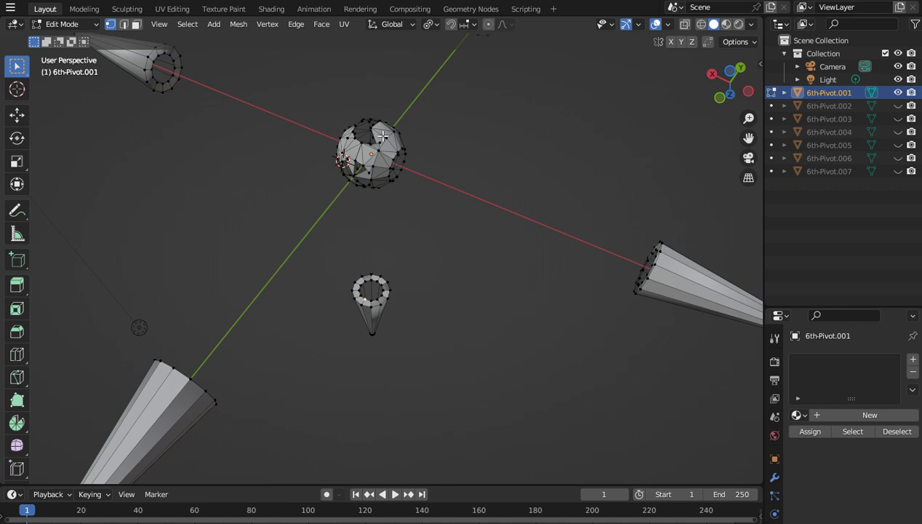
drag(730, 82, 723, 109)
drag(748, 138, 749, 137)
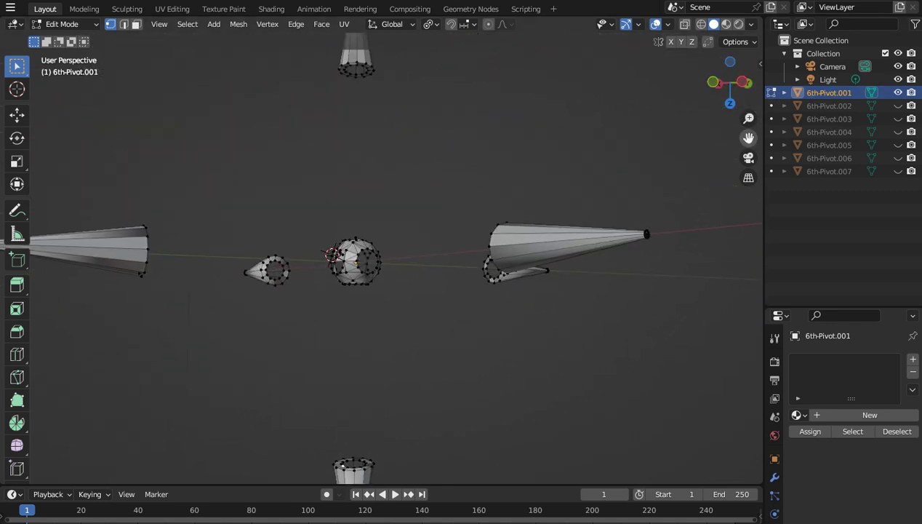
Step: Select the vertices bordering the gap in the side of the -Y cone and fill it with a face
drag(730, 80, 730, 90)
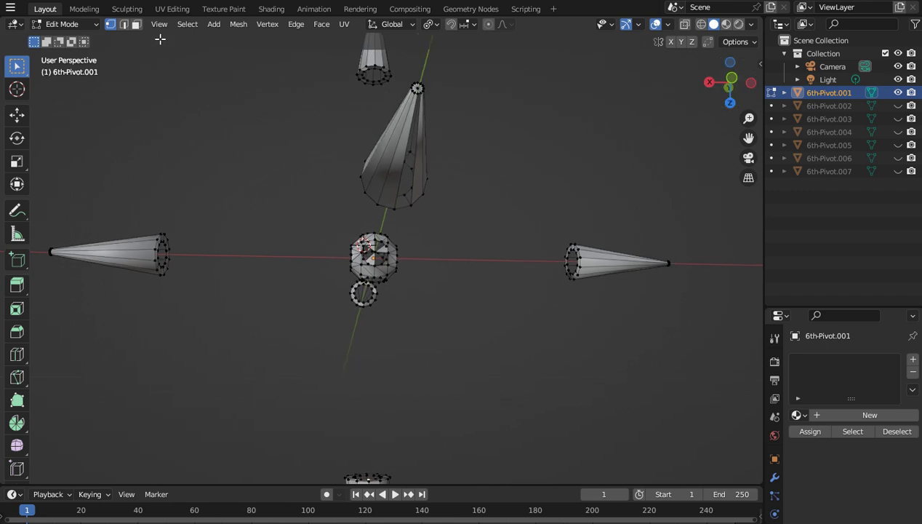
scroll(571, 107, up, 4)
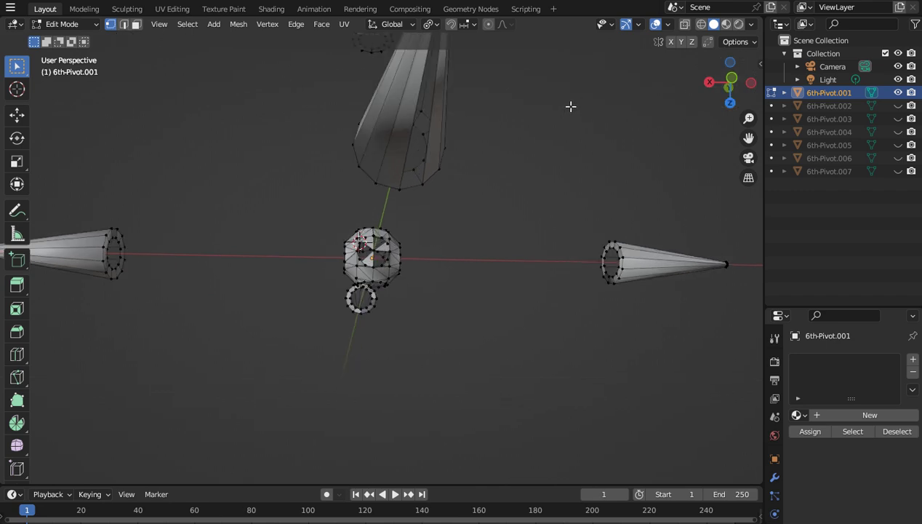
drag(749, 137, 731, 204)
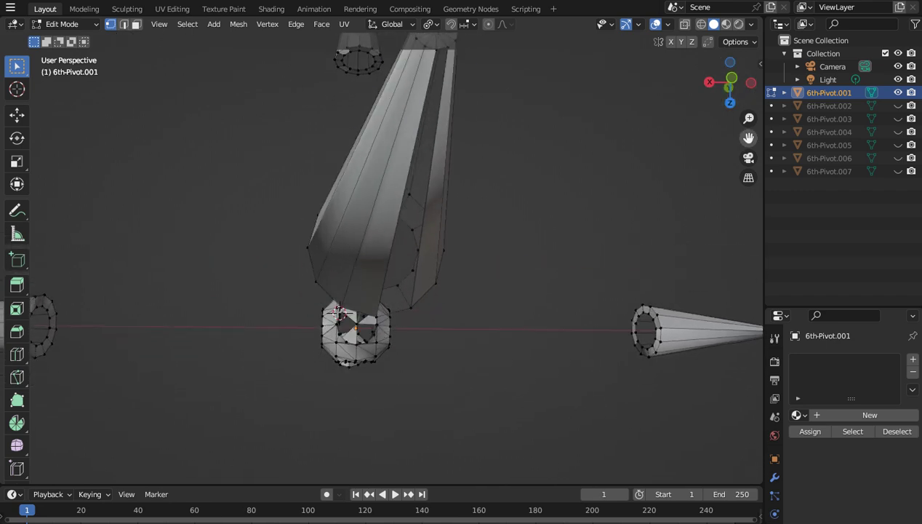
mouse_move(749, 138)
mouse_down()
mouse_move(768, 144)
mouse_move(741, 135)
mouse_up()
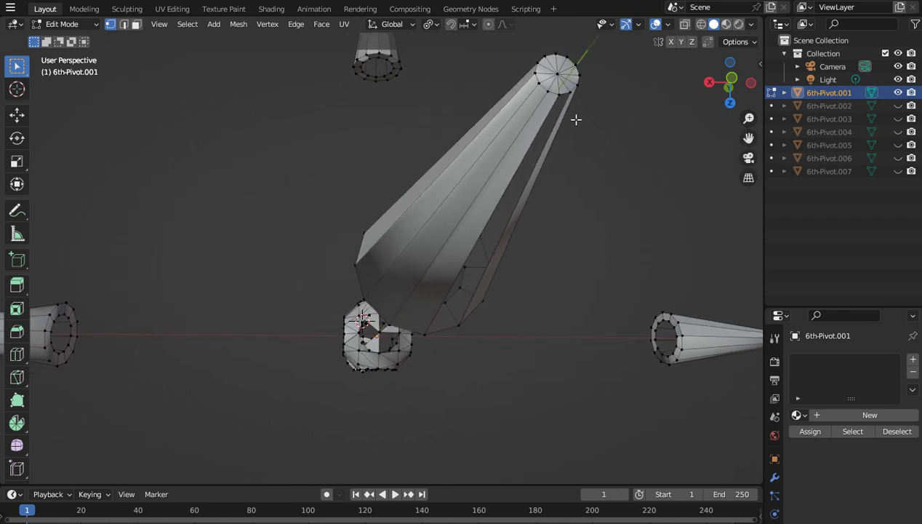
alt+click(570, 96)
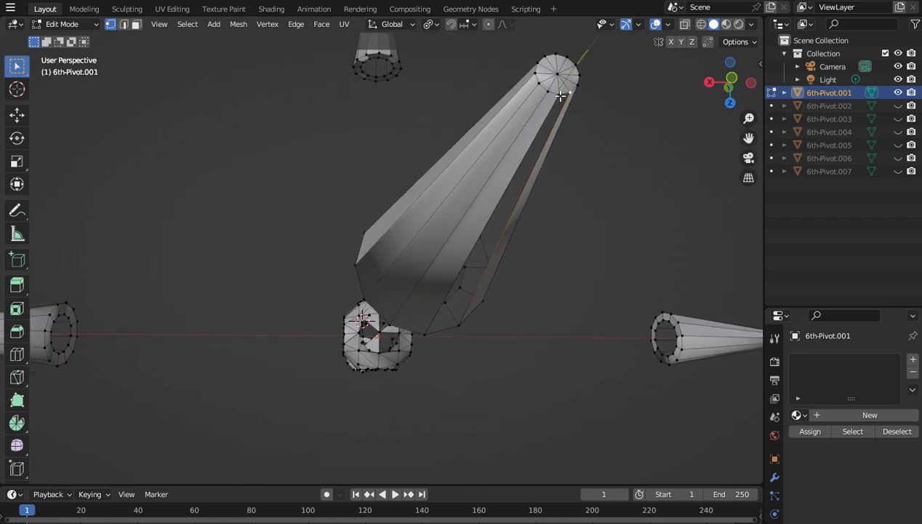
shift+click(460, 332)
key(f)
click(540, 329)
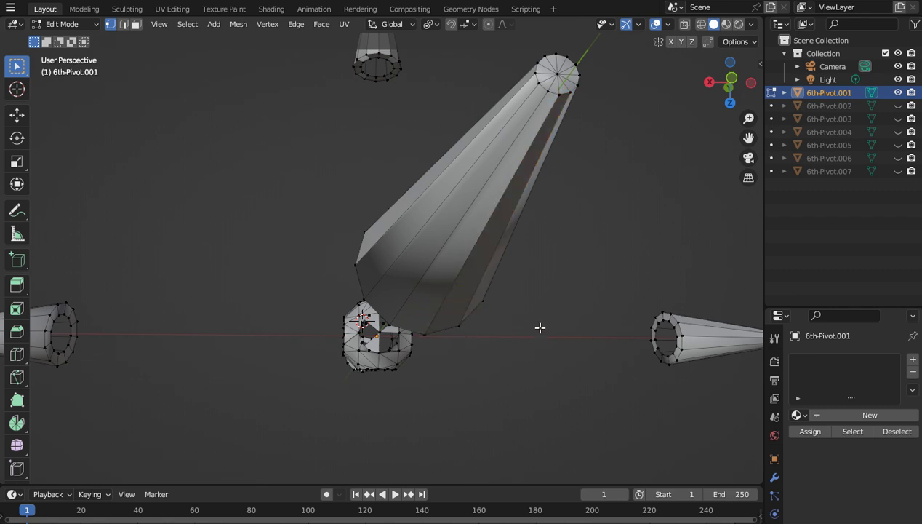
Step: Delete the faulty face at the rim of the central ball's -Z hole, using face selection
scroll(536, 320, down, 5)
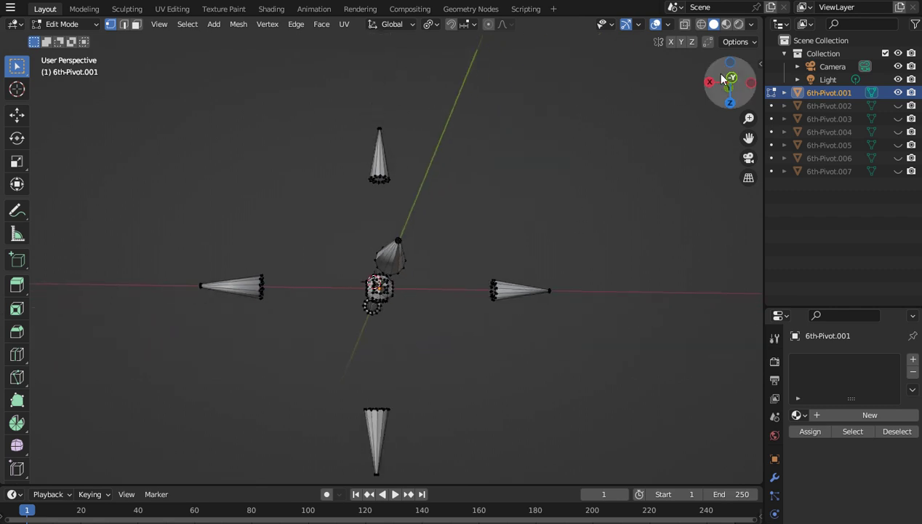
drag(730, 82, 647, 111)
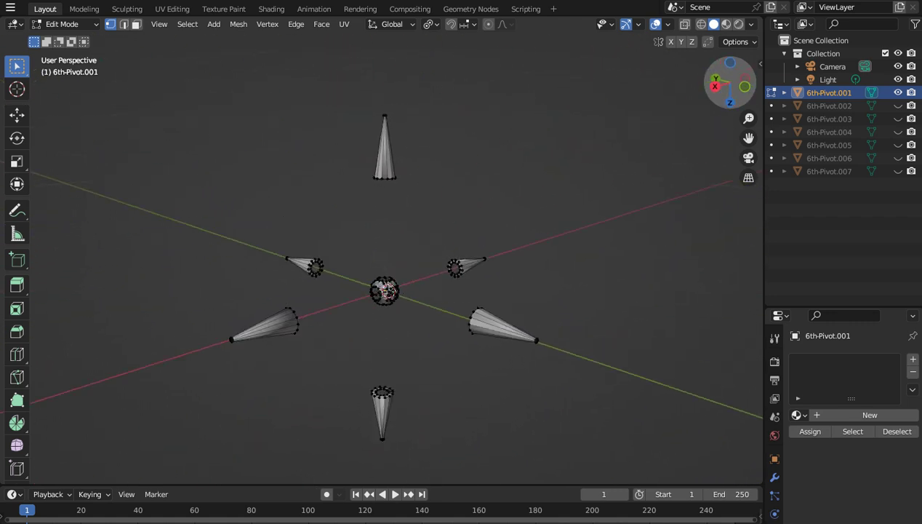
scroll(469, 337, up, 6)
scroll(470, 338, up, 2)
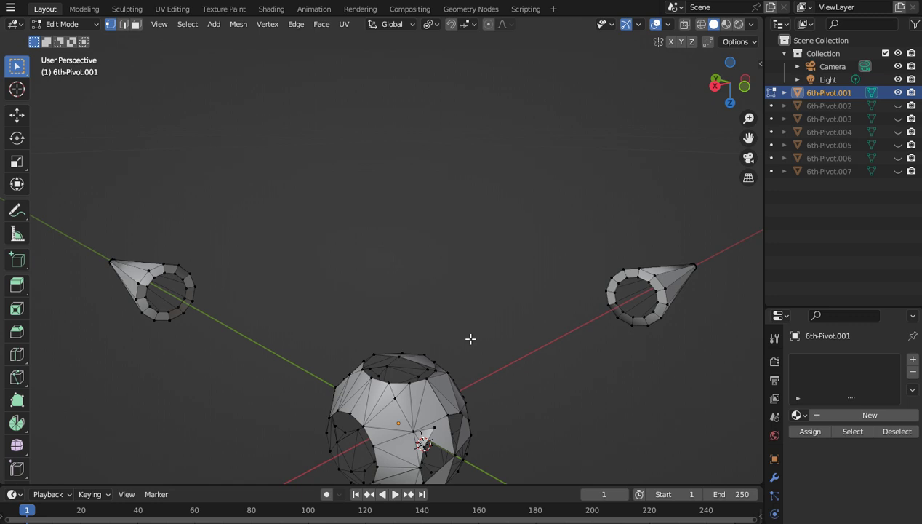
drag(749, 137, 716, 93)
scroll(616, 248, up, 2)
scroll(672, 157, up, 2)
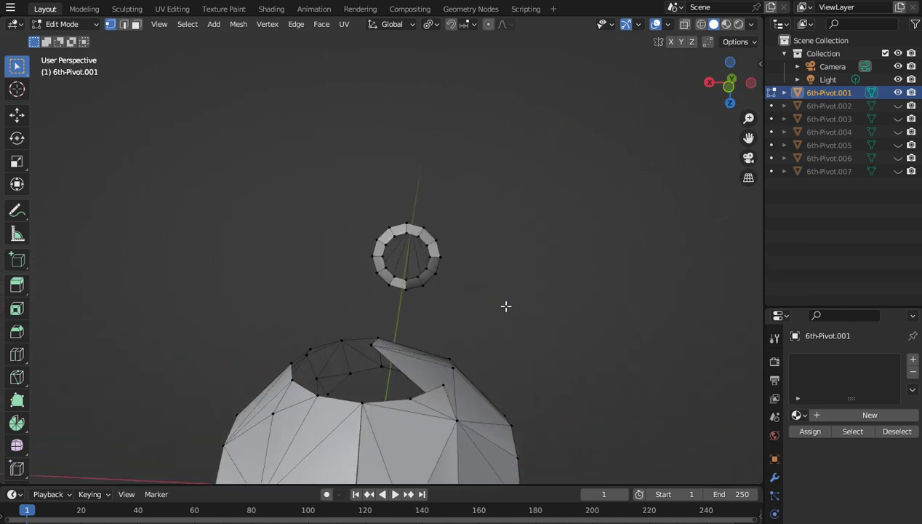
shift+click(378, 353)
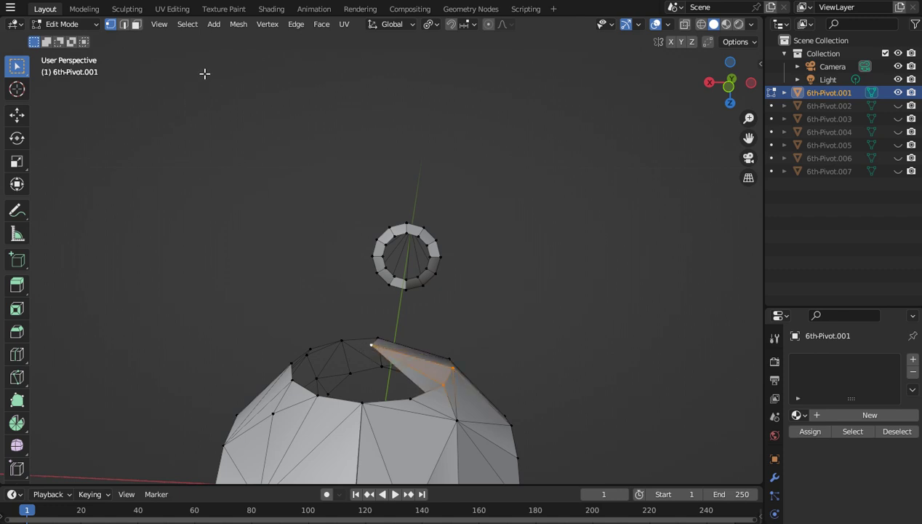
click(136, 26)
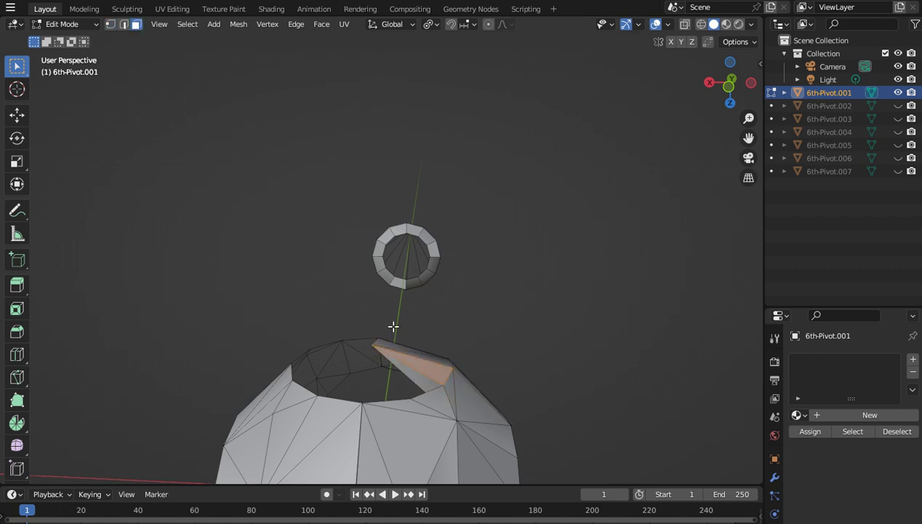
right_click(421, 371)
click(398, 520)
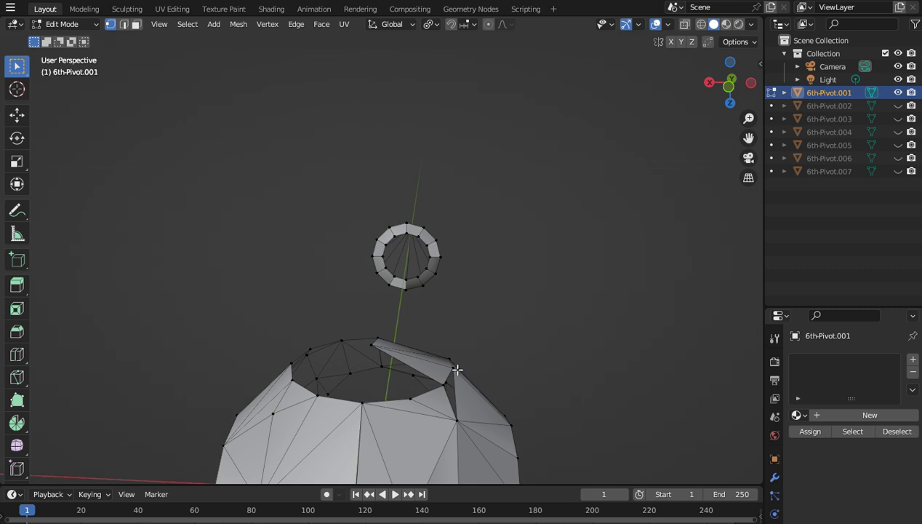
Step: Fill triangular faces one by one between the raised rim vertex and the neighbouring rim vertices of the ball's -Z hole
click(456, 419)
click(439, 385)
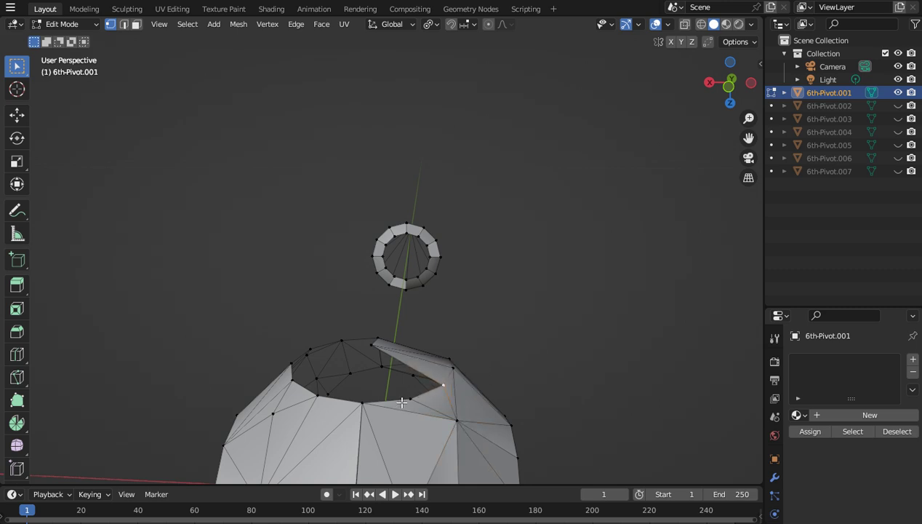
click(371, 343)
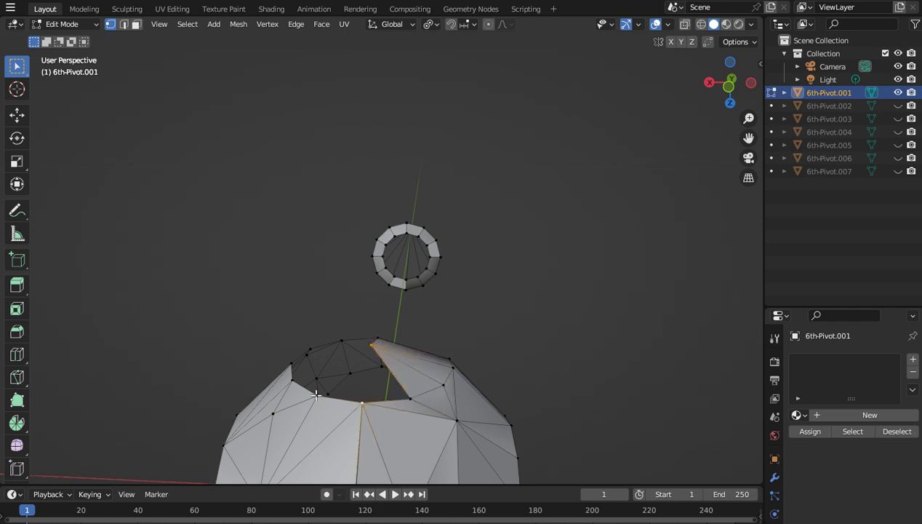
key(f)
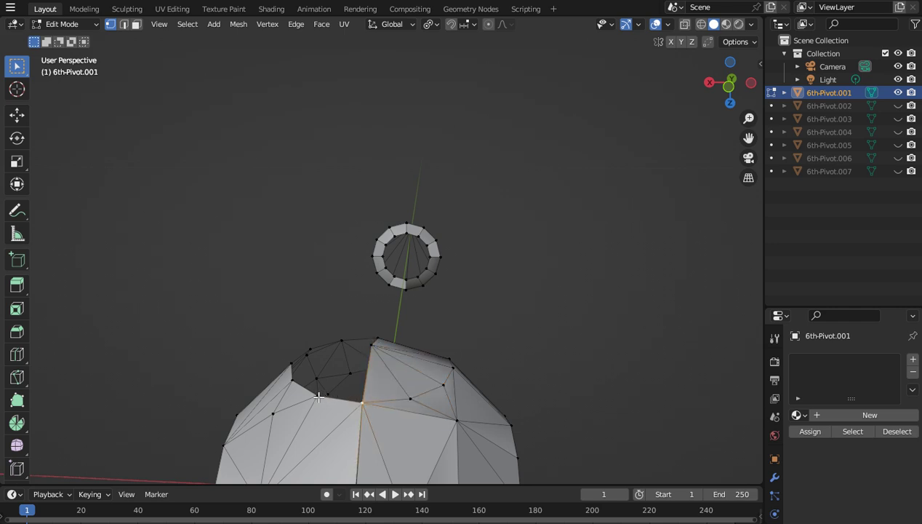
key(f)
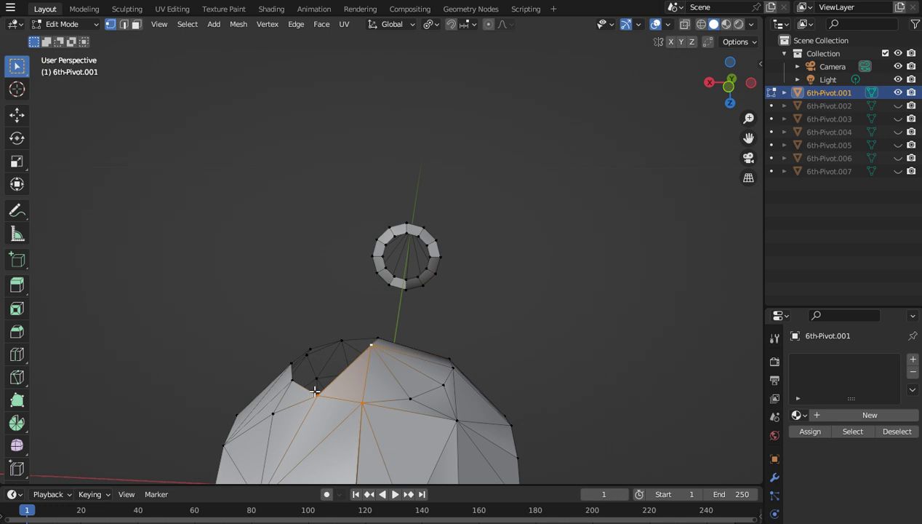
click(316, 393)
key(f)
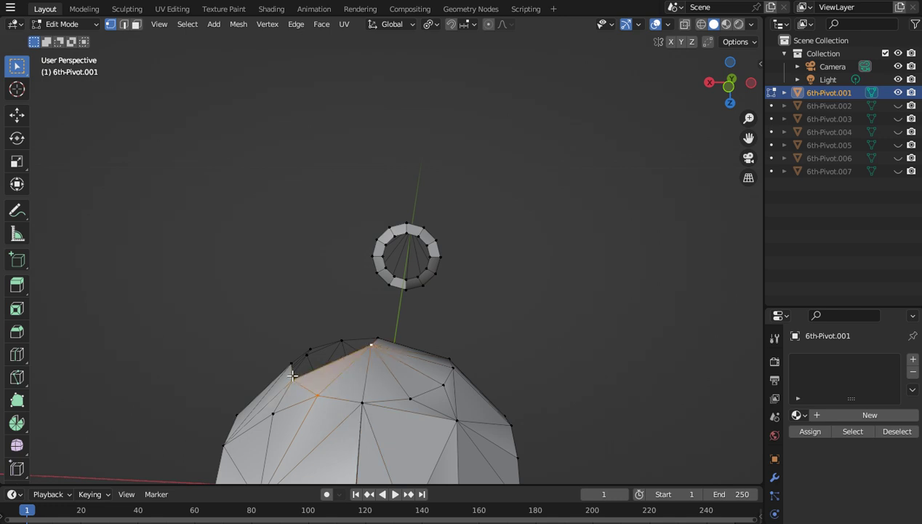
click(291, 365)
key(f)
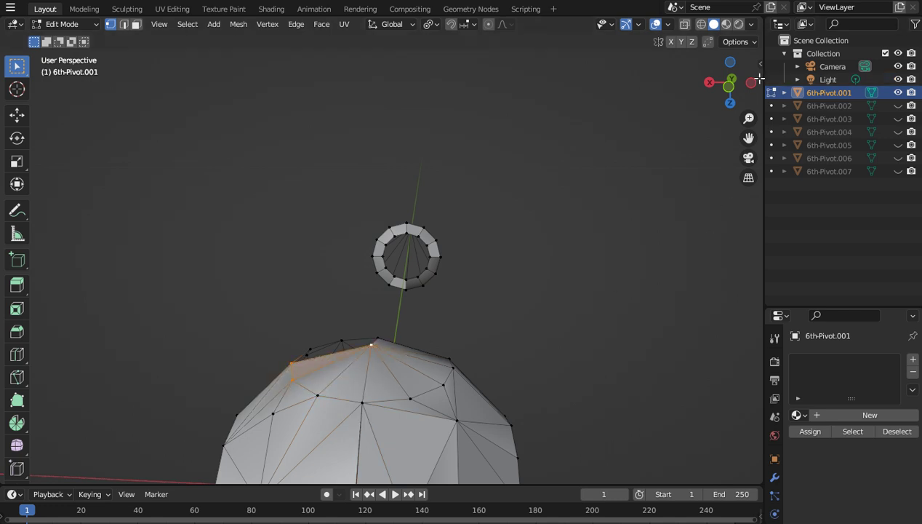
Step: Close the rest of the ball's -Z hole with faces joining the shared rim vertex to the remaining rim vertices
drag(758, 77, 595, 240)
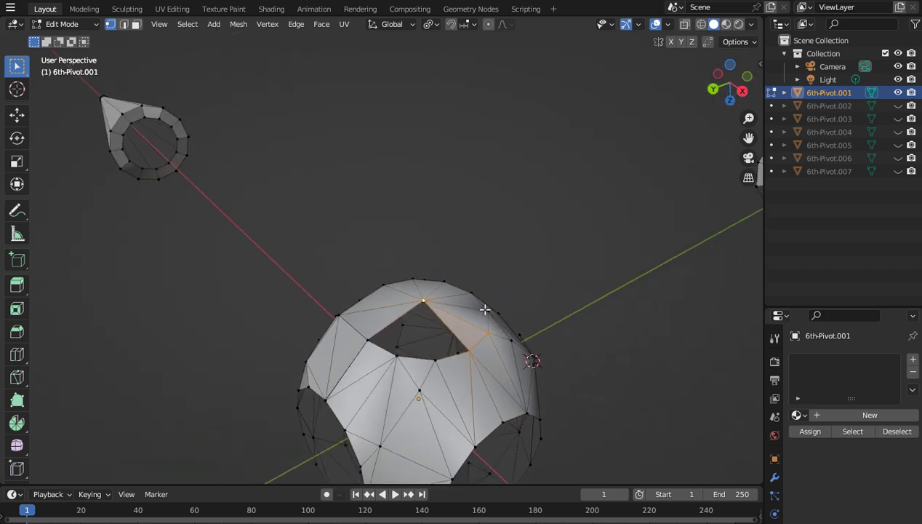
click(466, 354)
key(f)
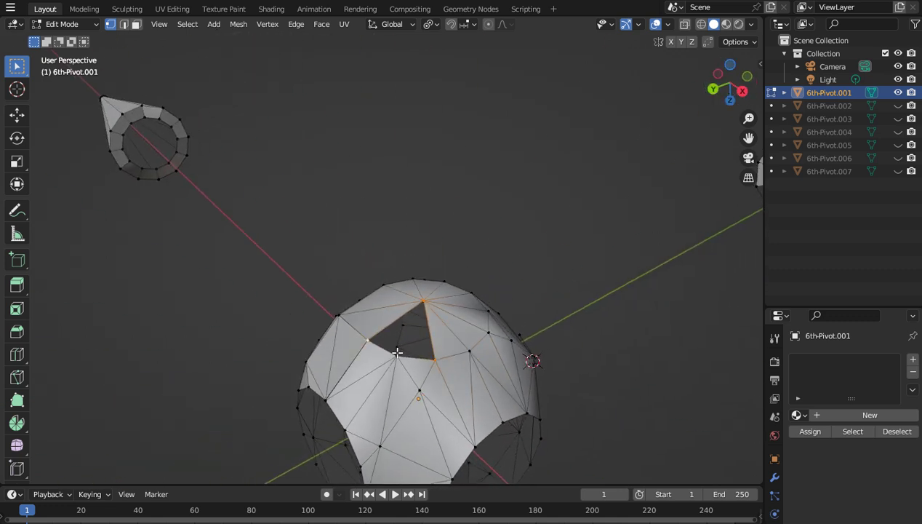
shift+click(394, 356)
key(f)
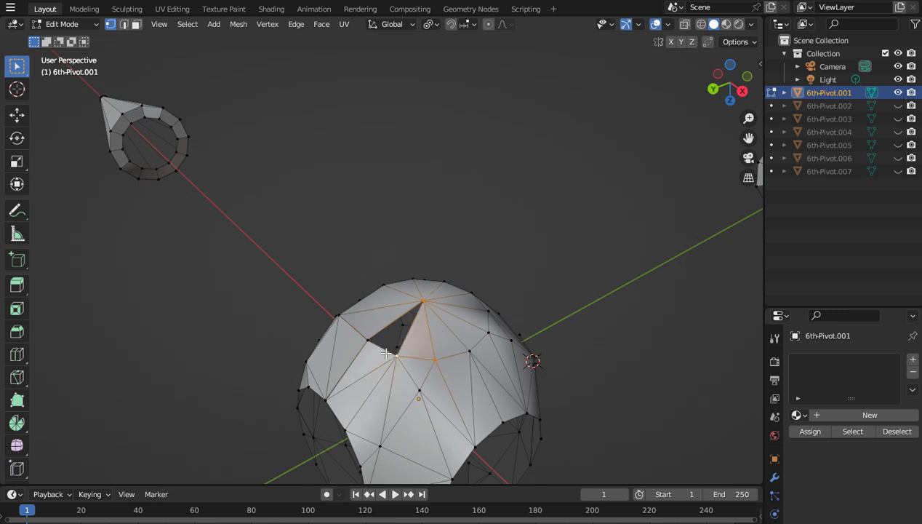
key(f)
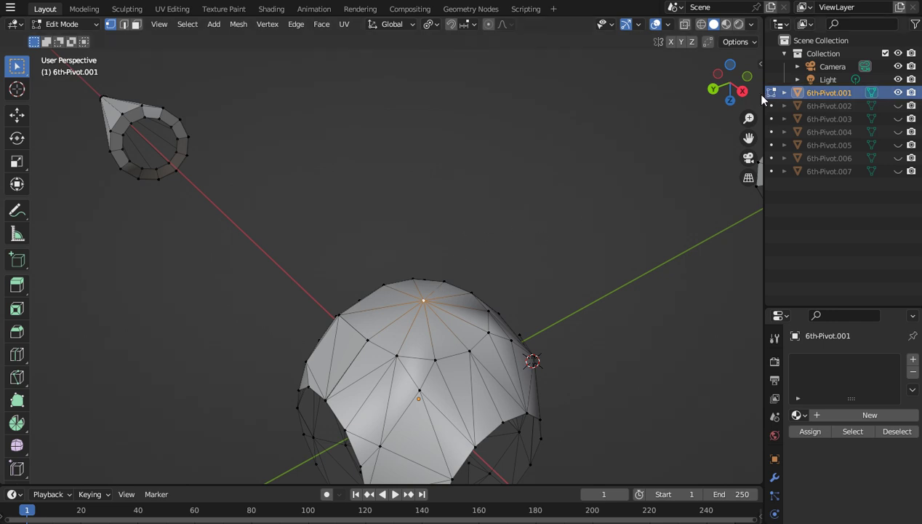
Step: Delete the misaligned triangular face that spans from the centre vertex to the -X rim of the ball's -Y hole
drag(722, 86, 861, 75)
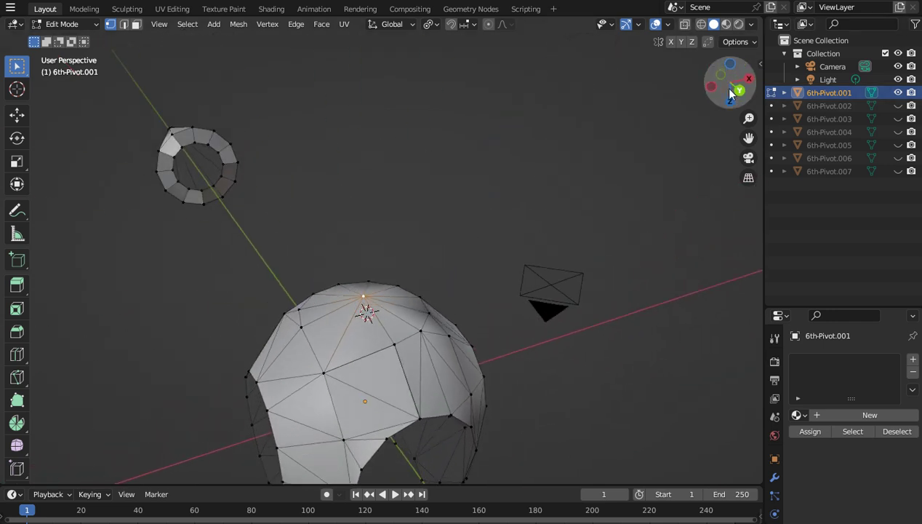
drag(731, 93, 641, 90)
scroll(678, 149, down, 2)
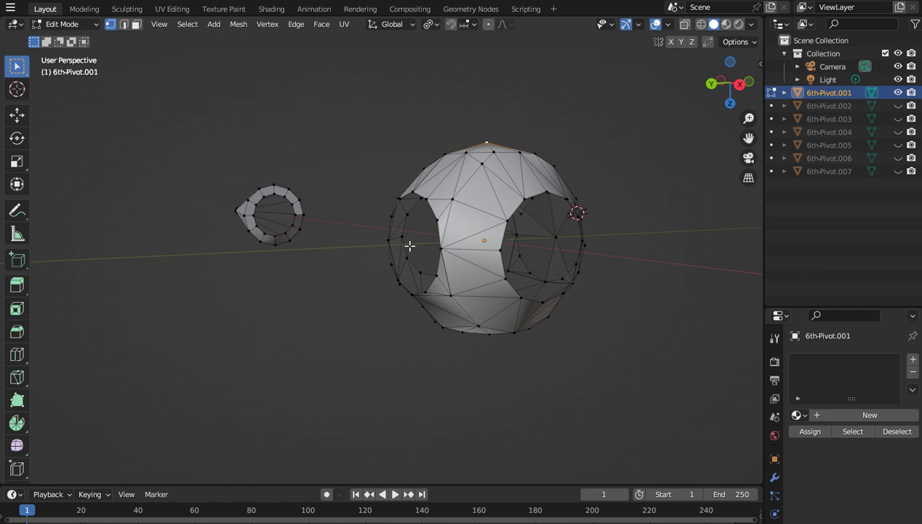
drag(731, 84, 695, 87)
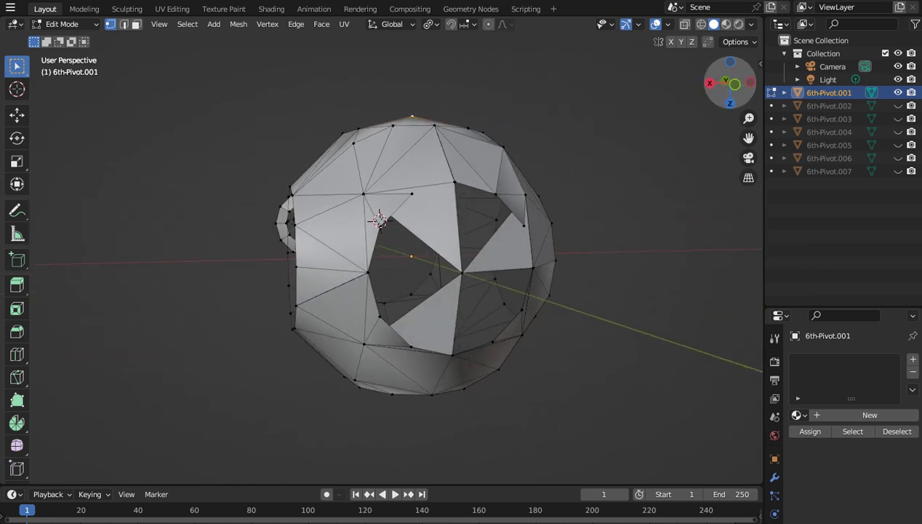
drag(733, 110, 705, 106)
click(481, 265)
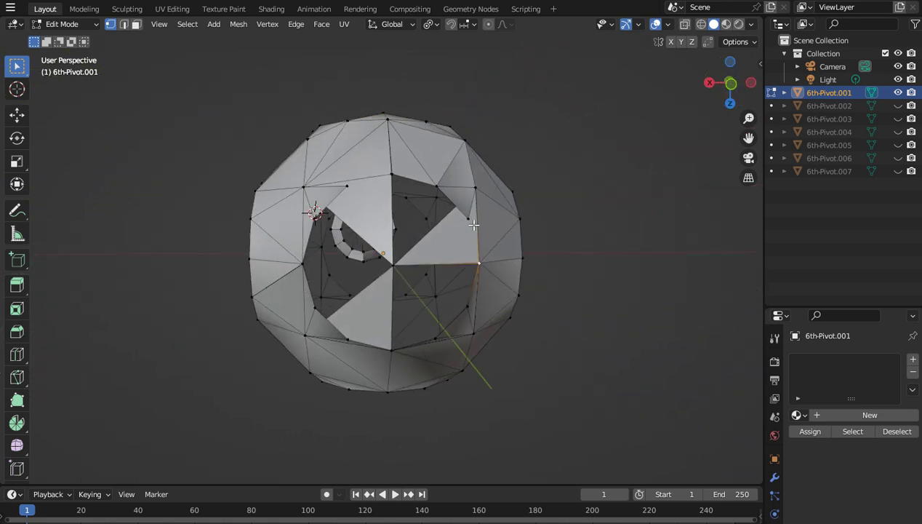
shift+click(479, 186)
click(136, 24)
click(424, 246)
right_click(424, 246)
click(427, 249)
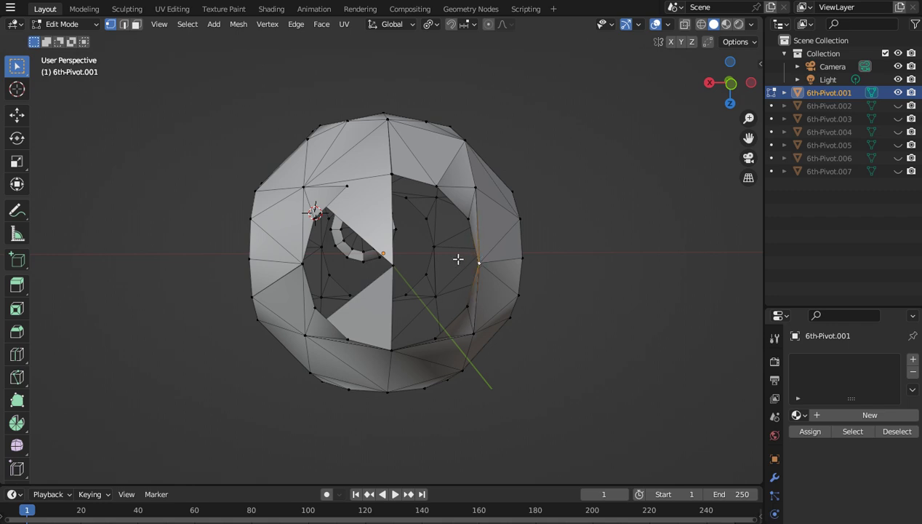
Step: Fill two triangular faces between the centre vertex and the rim in the -X, -Z quarter of the ball's -Y hole
shift+click(401, 263)
key(f)
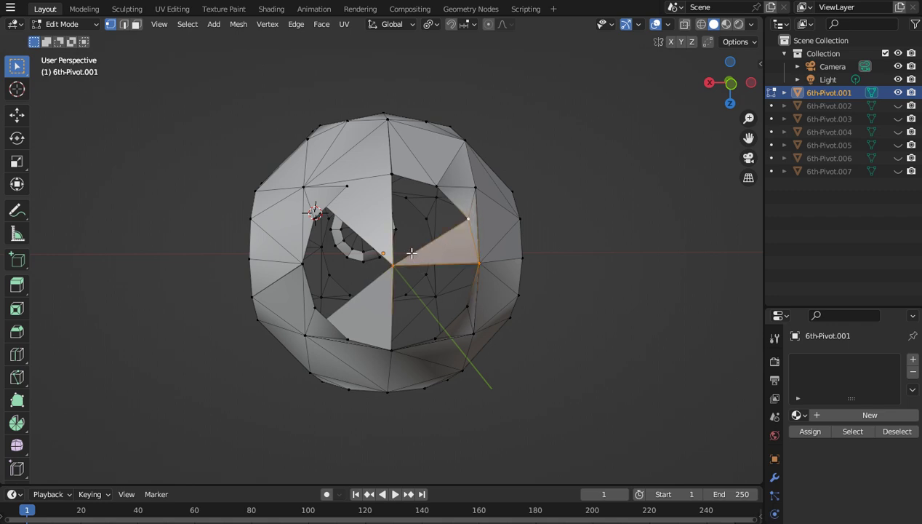
shift+click(466, 217)
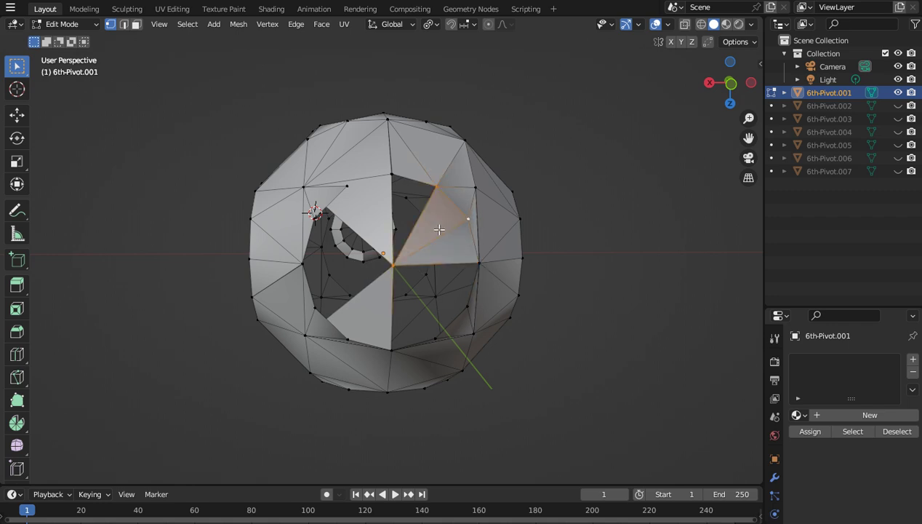
Step: Fill the -X, +Z quarter of the ball's -Y hole with triangular faces fanning from the centre vertex to the rim
click(399, 264)
shift+click(474, 267)
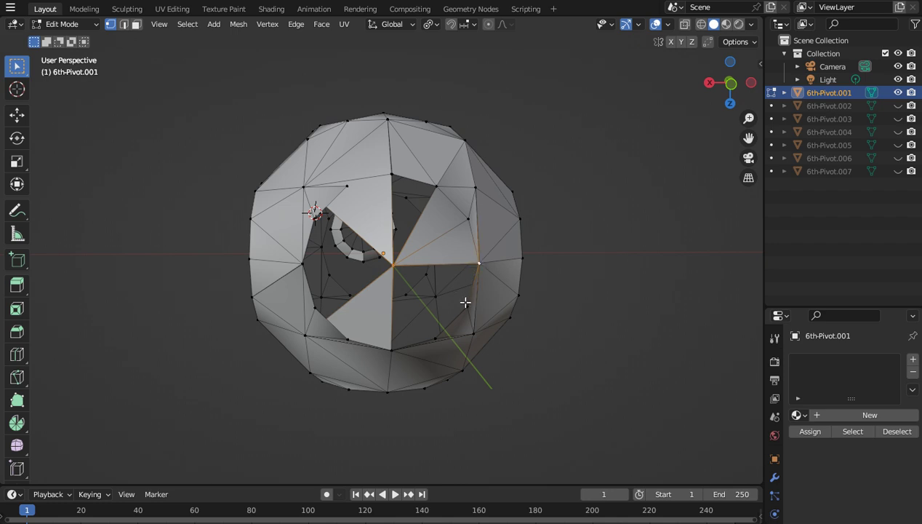
key(f)
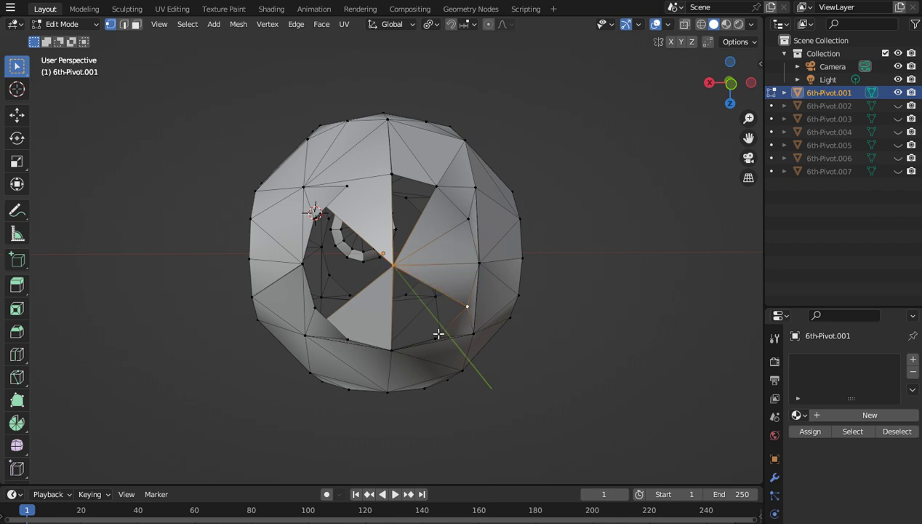
key(f)
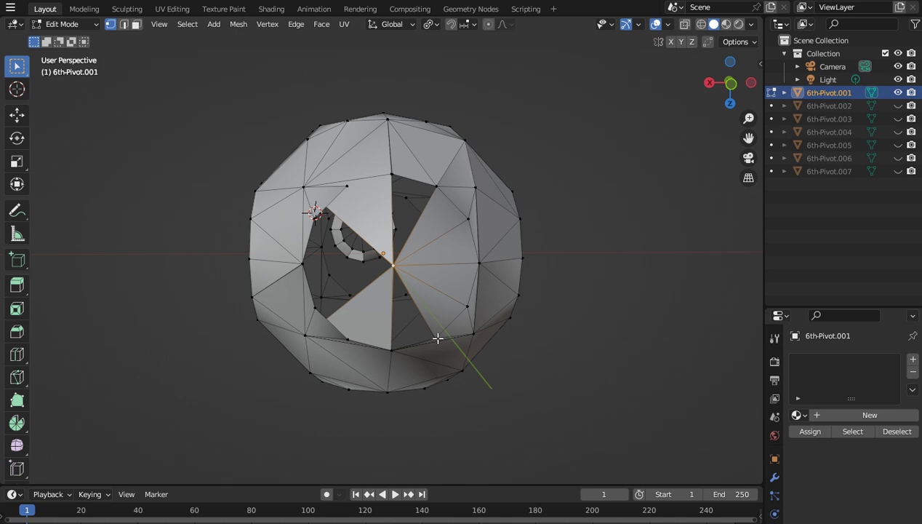
shift+click(393, 349)
key(f)
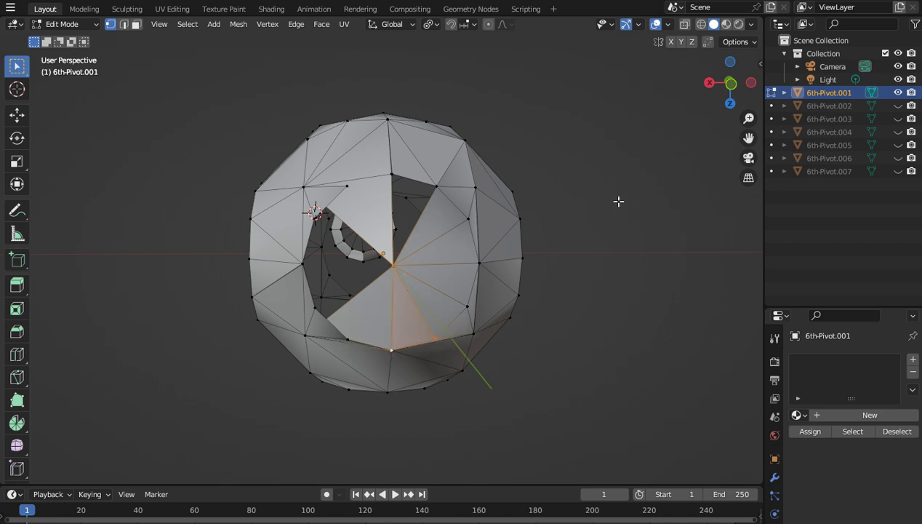
drag(726, 98, 720, 94)
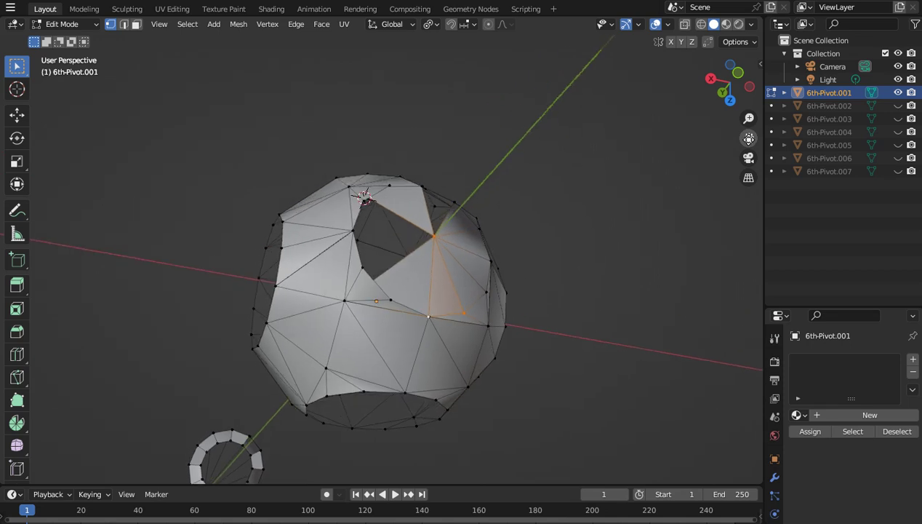
Step: Delete the stray vertex protruding from the ball's surface near the -Z rim of the -Y hole
scroll(697, 85, up, 5)
drag(724, 84, 459, 85)
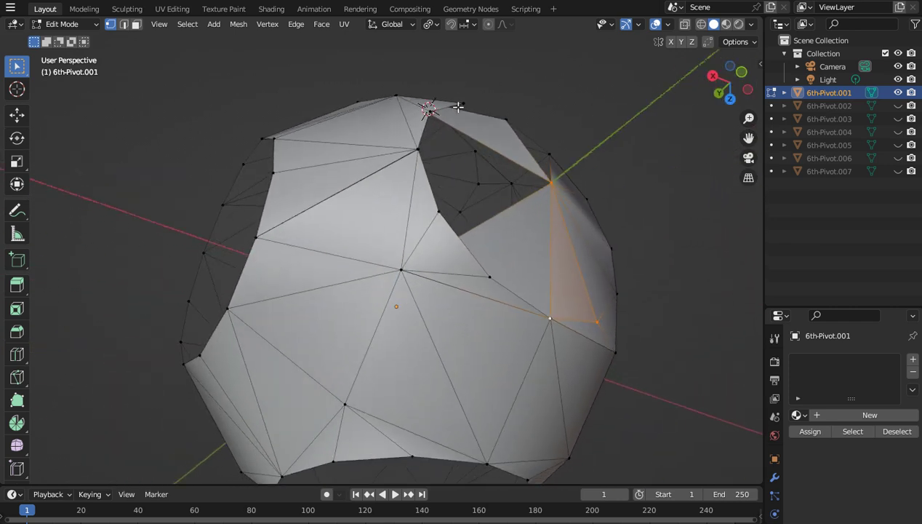
click(461, 106)
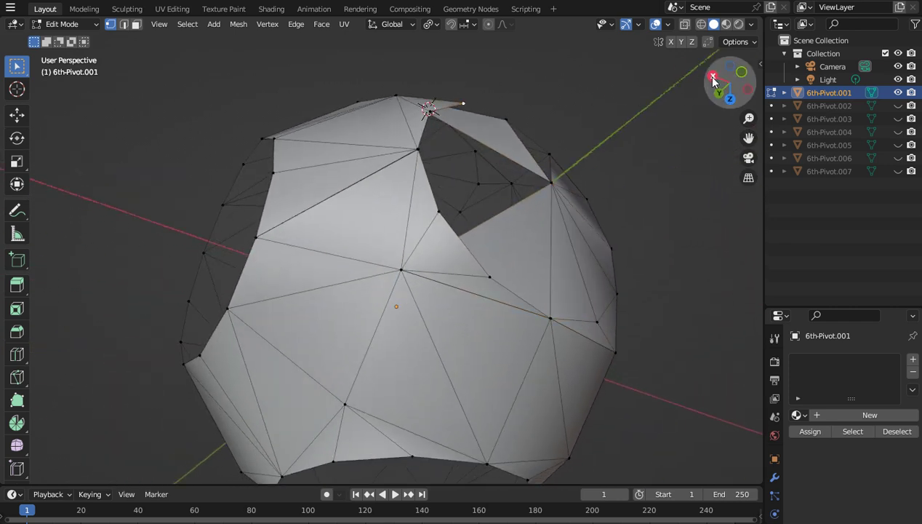
drag(720, 78, 673, 89)
middle_drag(378, 262, 320, 273)
drag(730, 82, 692, 77)
right_click(553, 164)
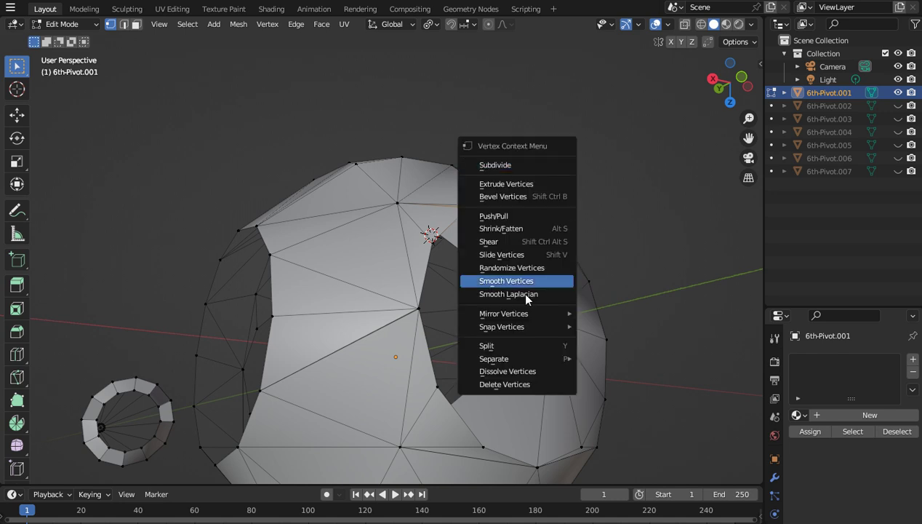
click(531, 383)
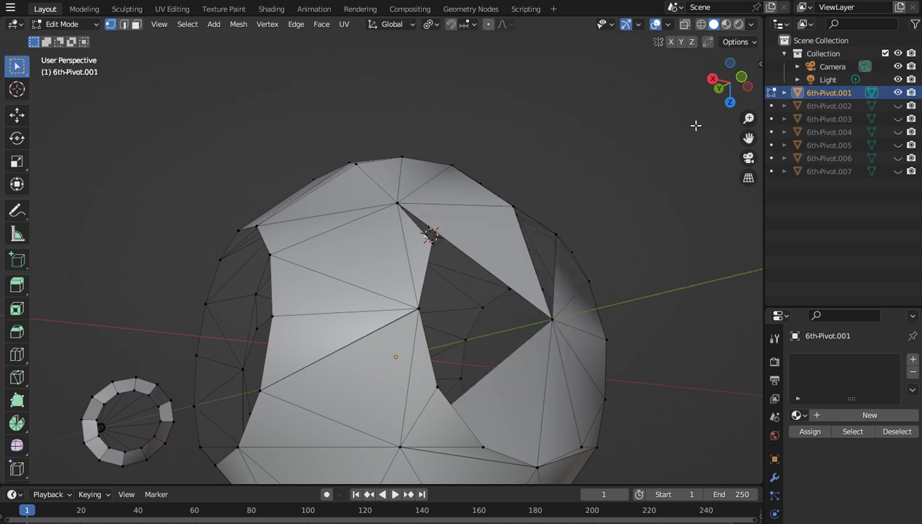
Step: Fill the narrow gap beside the 3D cursor with a triangle between three -Z rim vertices and flip its normal
drag(729, 82, 698, 90)
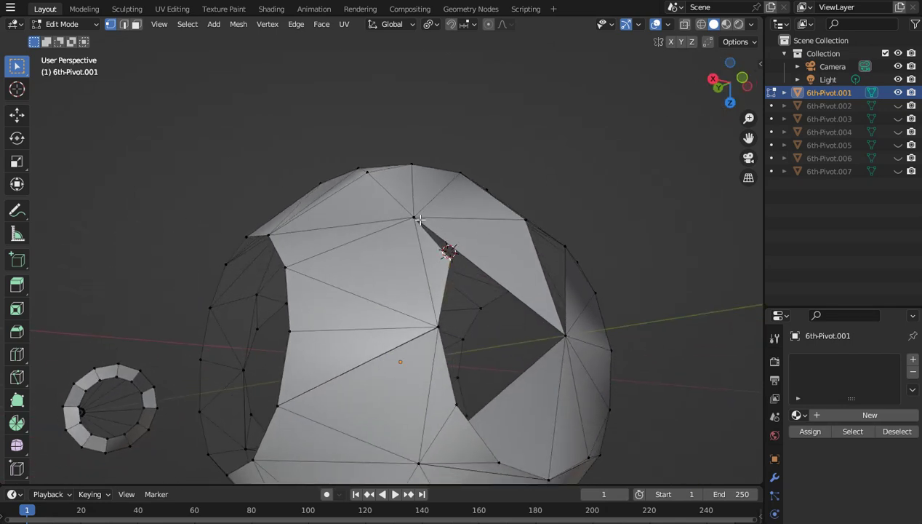
shift+click(415, 218)
shift+click(518, 219)
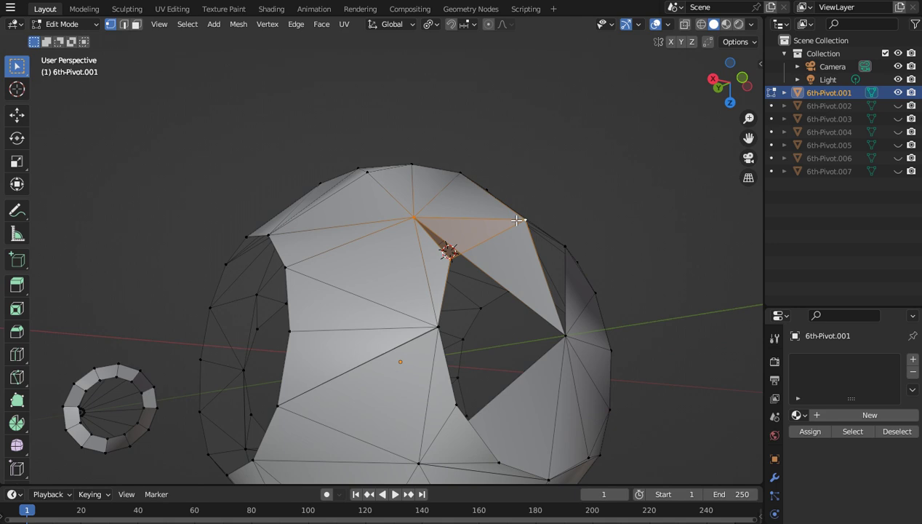
click(239, 27)
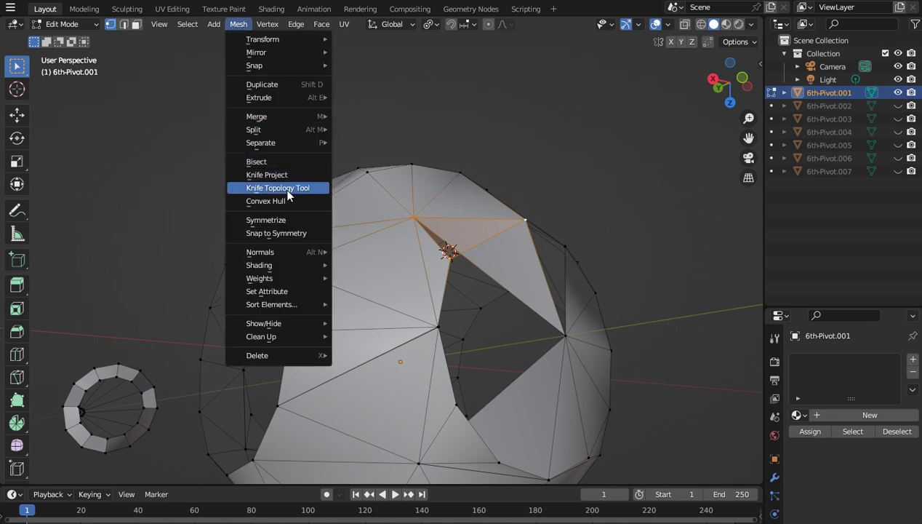
mouse_move(280, 252)
click(368, 251)
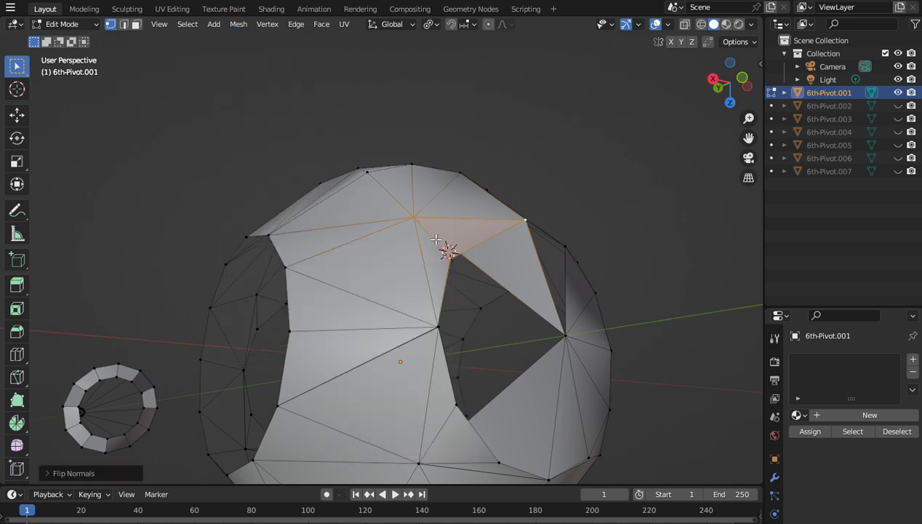
Step: Delete the misaligned face spanning from the centre vertex to the +X, -Z rim of the ball's -Y hole
click(137, 24)
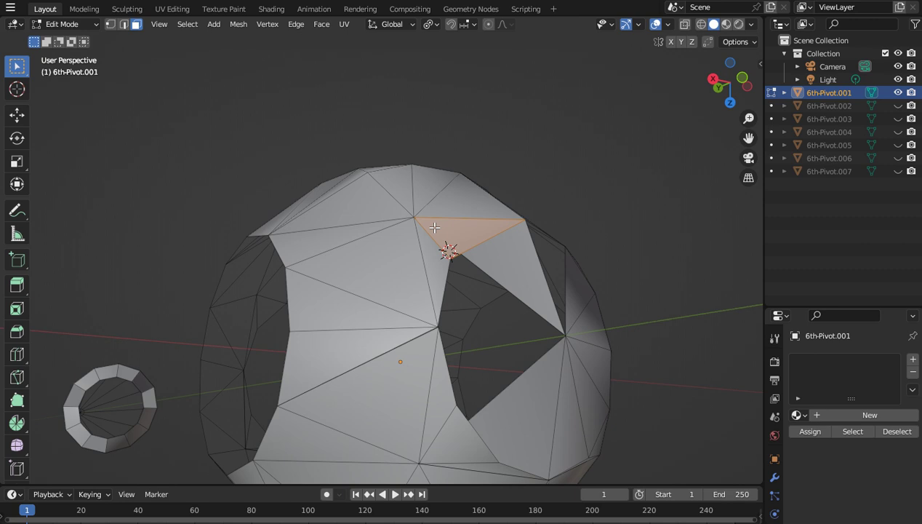
click(486, 249)
right_click(480, 251)
click(433, 477)
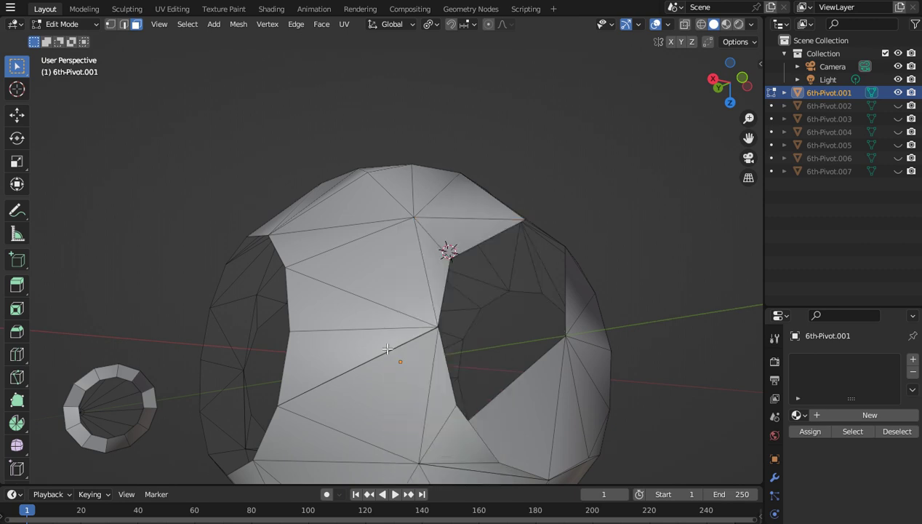
Step: Fill a triangular face between the centre vertex and two neighbouring +X rim vertices of the ball's -Y hole
click(110, 25)
click(456, 405)
shift+click(438, 329)
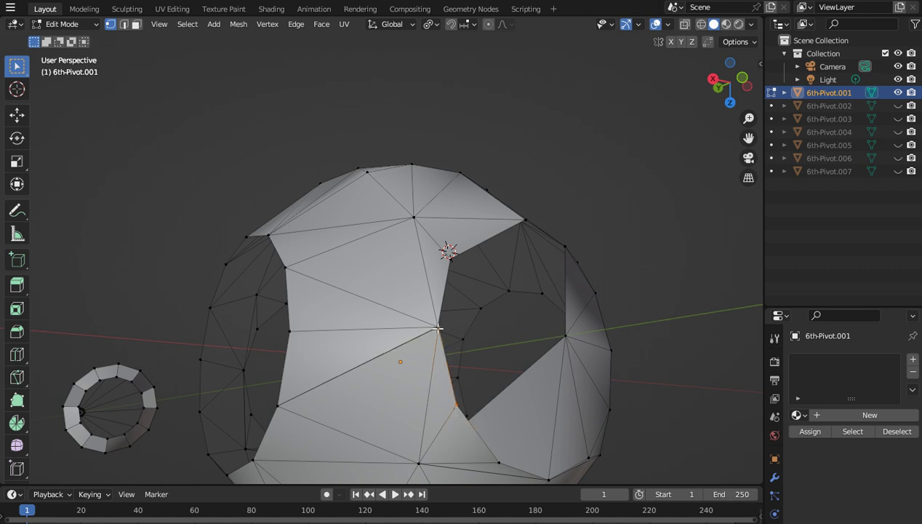
shift+click(437, 330)
shift+click(557, 335)
key(f)
key(ctrl+z)
Step: Delete the duplicate vertex on the +X rim of the -Y hole together with its attached faces
right_click(440, 331)
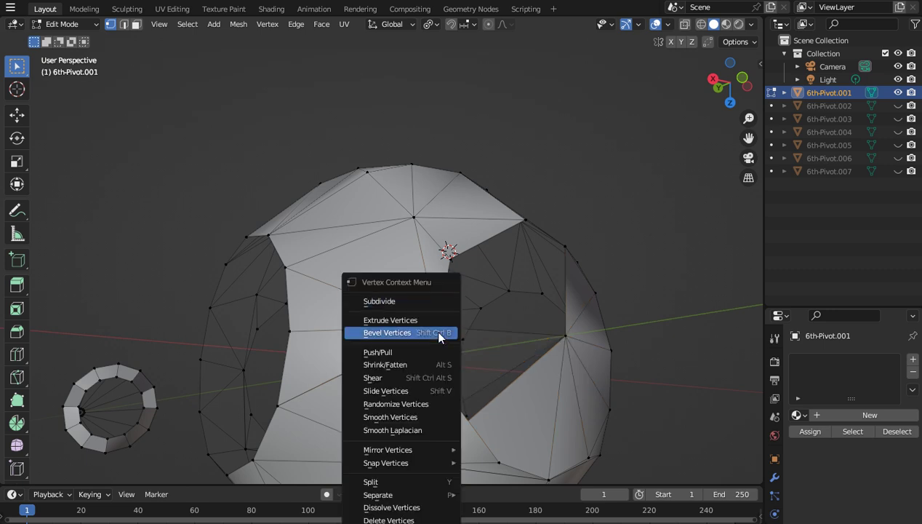
right_click(441, 334)
click(398, 518)
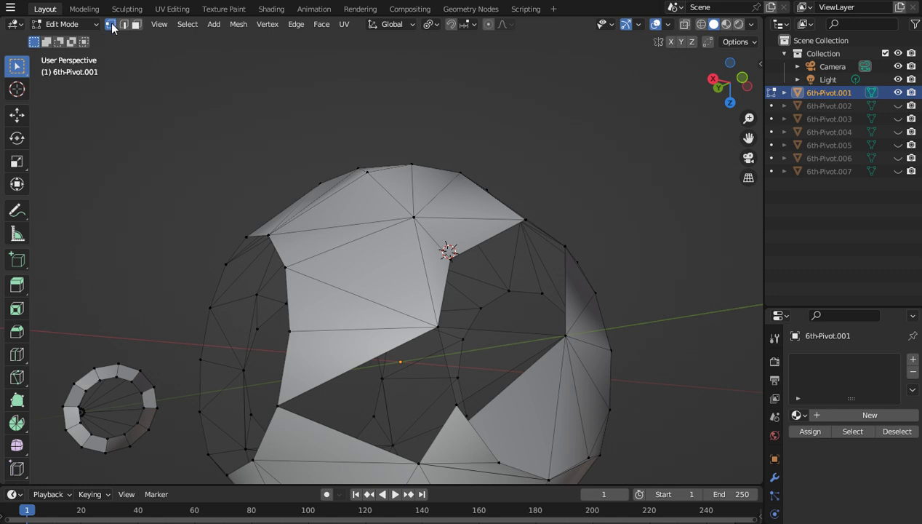
Step: Flip the normal of the triangular face between the centre vertex and the +X rim of the -Y hole
click(136, 24)
click(443, 355)
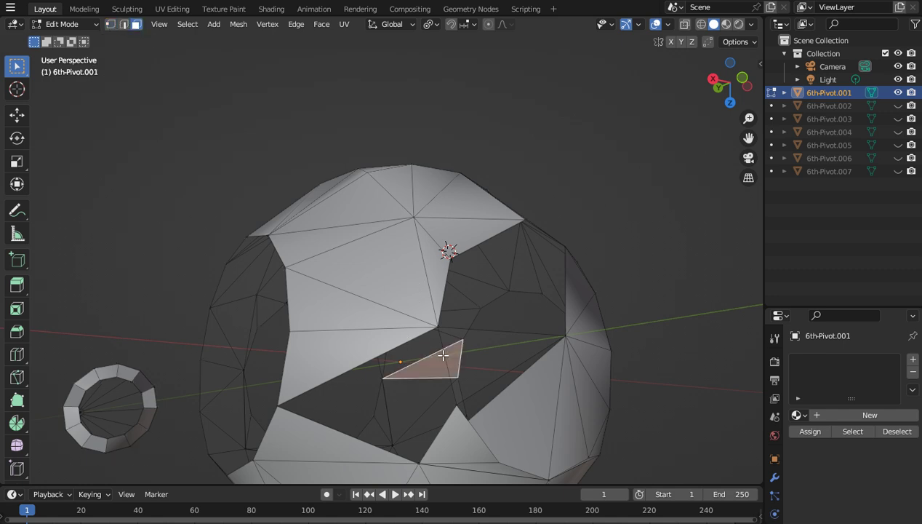
click(462, 350)
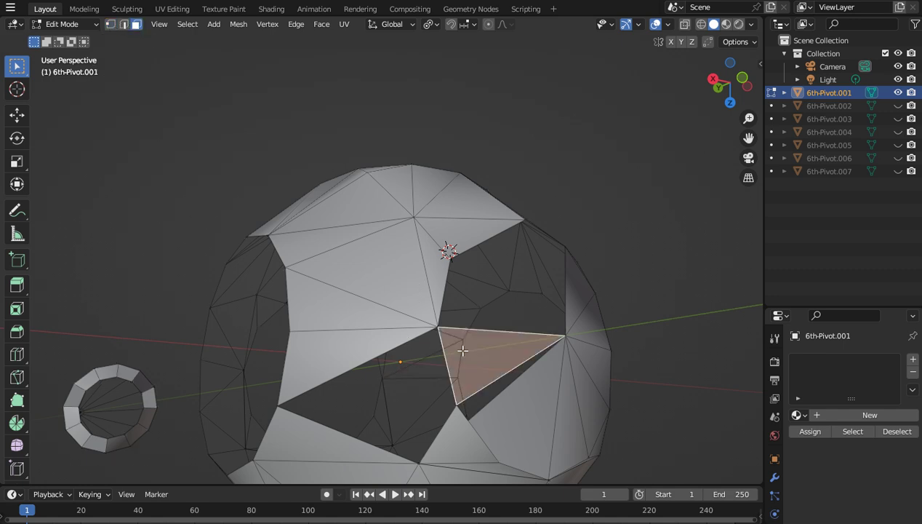
click(235, 25)
click(354, 251)
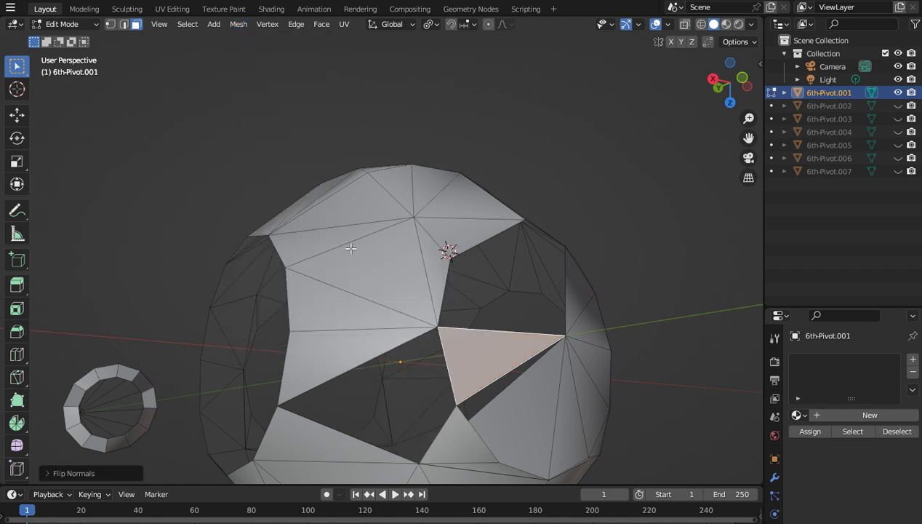
click(721, 244)
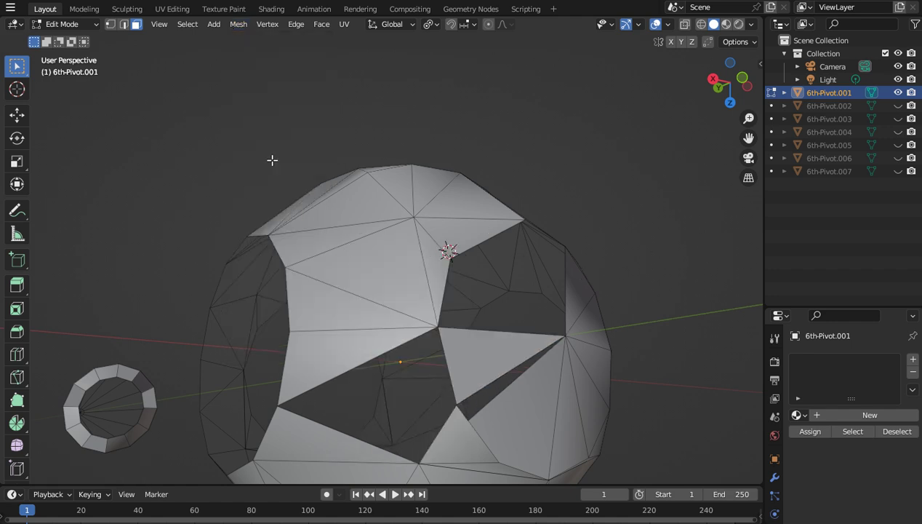
Step: Refill the gap in the ball's surface beside the +X rim with two triangular faces
click(109, 24)
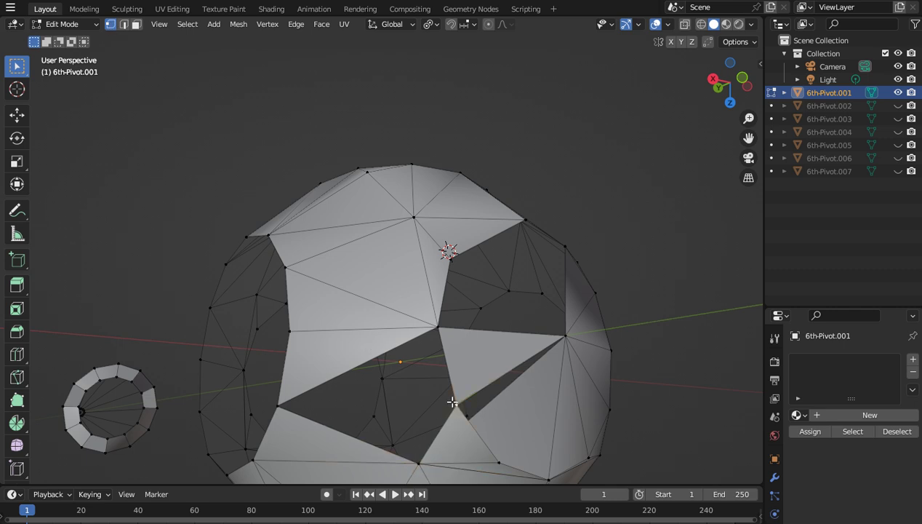
shift+click(419, 464)
shift+click(286, 415)
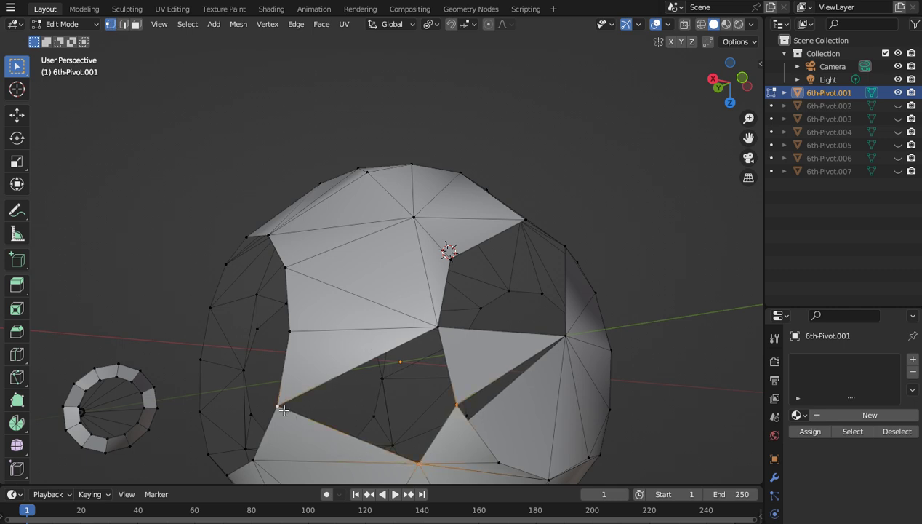
key(f)
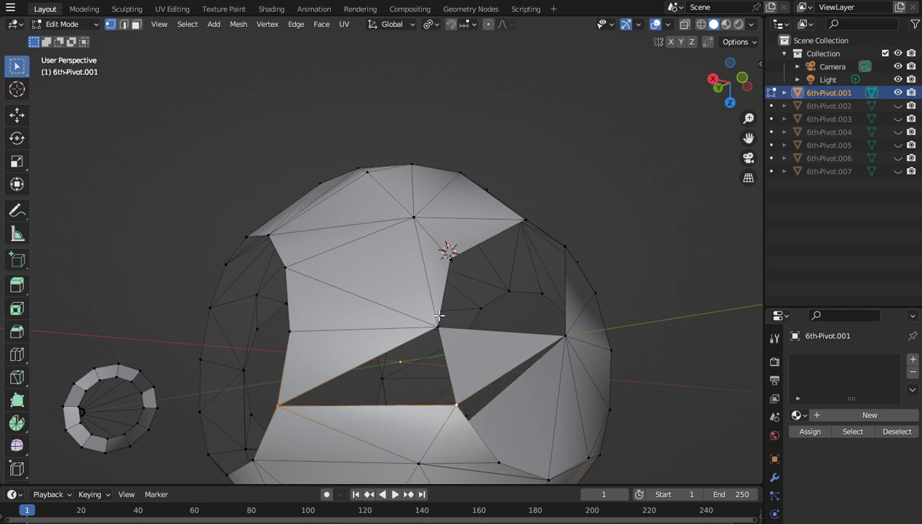
shift+click(438, 327)
key(f)
Step: Fill two triangular faces from the centre vertex to the rim in the +X, -Z quarter of the -Y hole
click(450, 314)
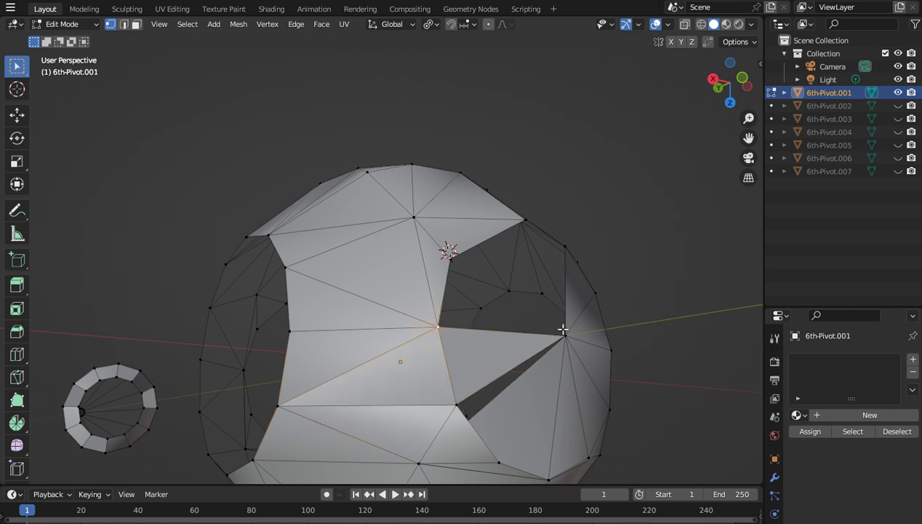
shift+click(563, 332)
shift+click(449, 252)
key(f)
shift+click(562, 337)
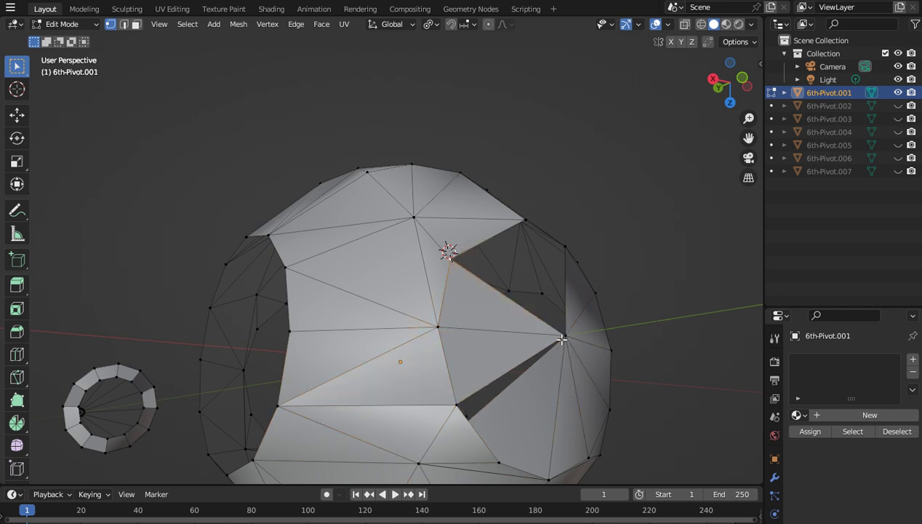
shift+click(563, 334)
shift+click(519, 219)
key(f)
shift+click(551, 281)
shift+click(563, 329)
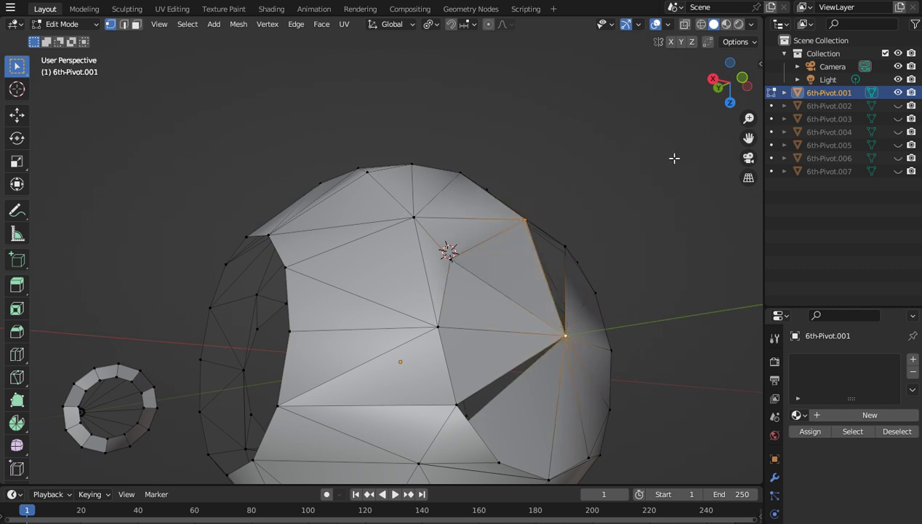
Step: Close the remaining -Z gap of the -Y hole with a triangle between the centre vertex and two rim vertices
drag(731, 82, 709, 90)
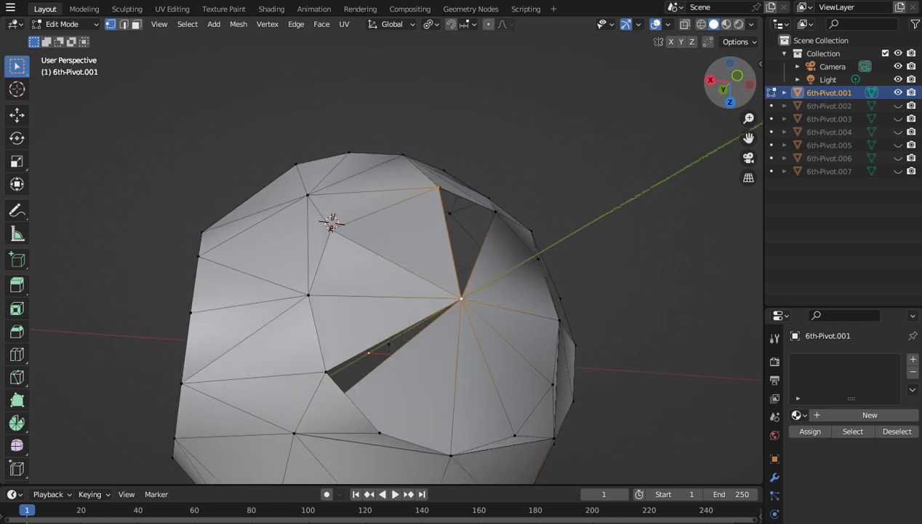
shift+click(495, 211)
key(f)
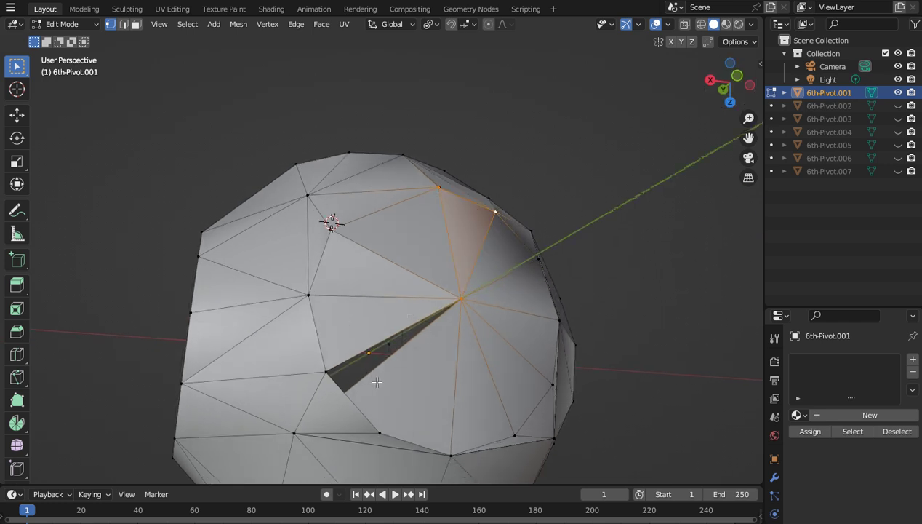
Step: Delete the misaligned face spanning from the centre vertex to the +X, +Z rim of the ball's -Y hole
click(136, 24)
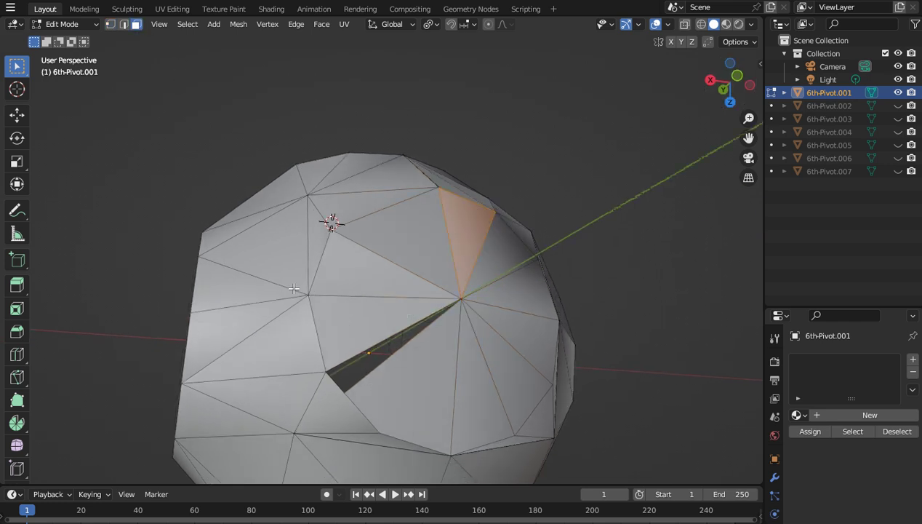
click(390, 362)
right_click(392, 364)
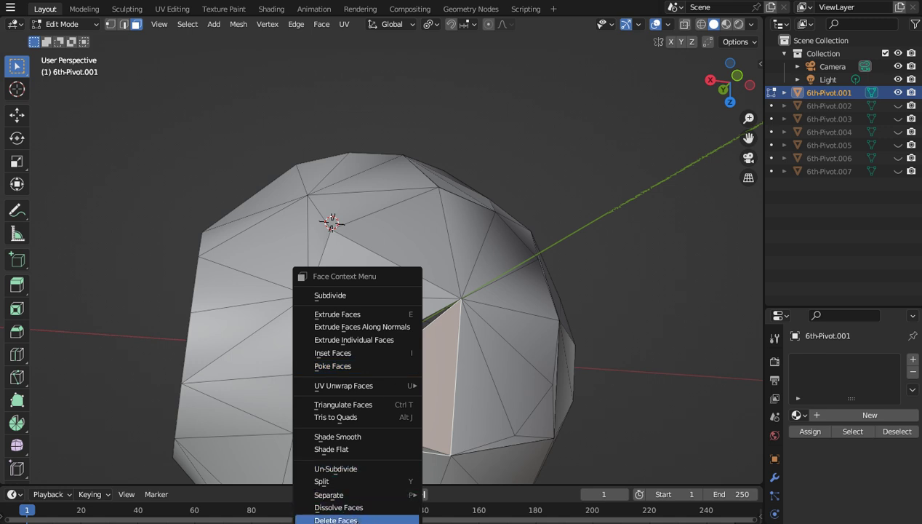
click(335, 520)
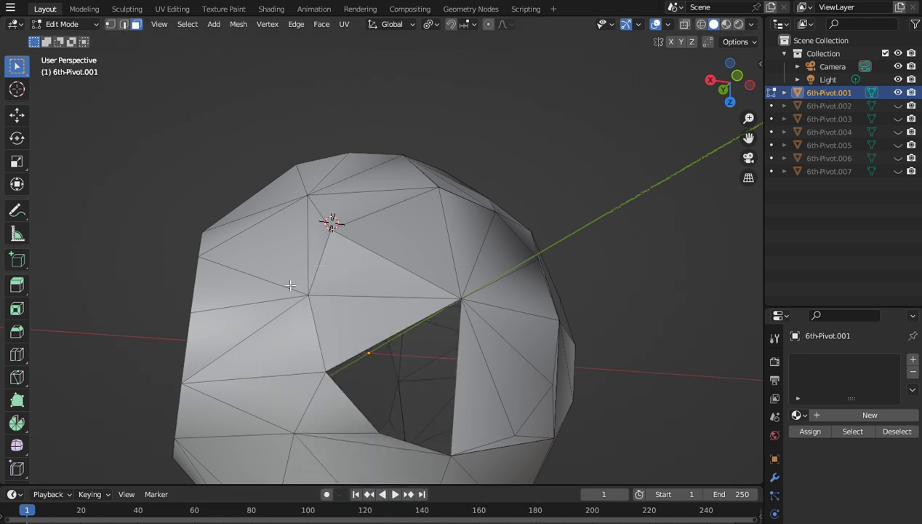
Step: Close the +X, +Z part of the -Y hole with two triangular faces fanning from the centre vertex
click(110, 24)
click(454, 447)
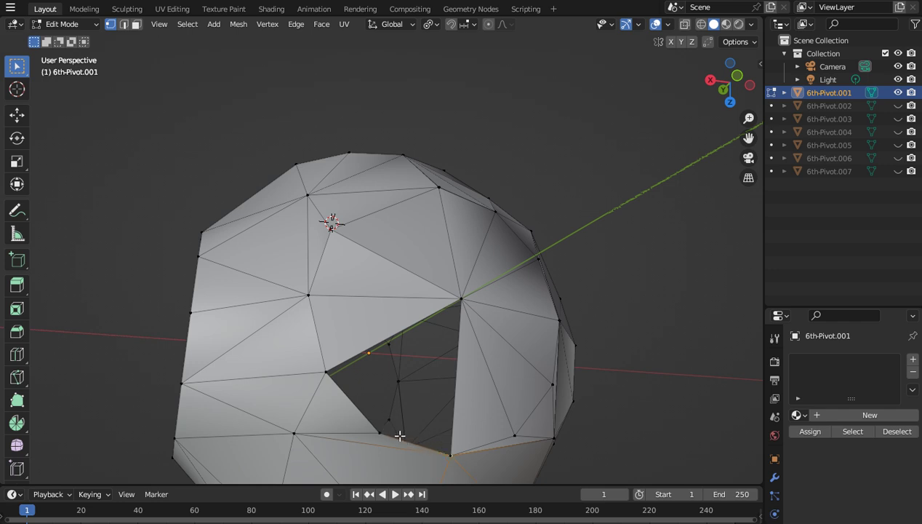
click(452, 450)
shift+click(382, 433)
shift+click(463, 300)
key(f)
shift+click(450, 454)
shift+click(333, 372)
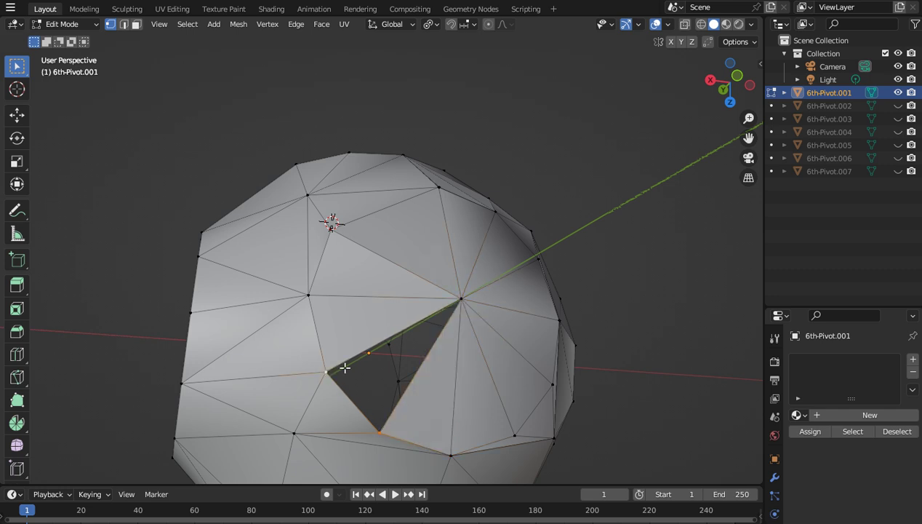
key(f)
Step: Delete the duplicate vertex on the +Z rim of the filled -Y hole together with its attached faces
click(465, 457)
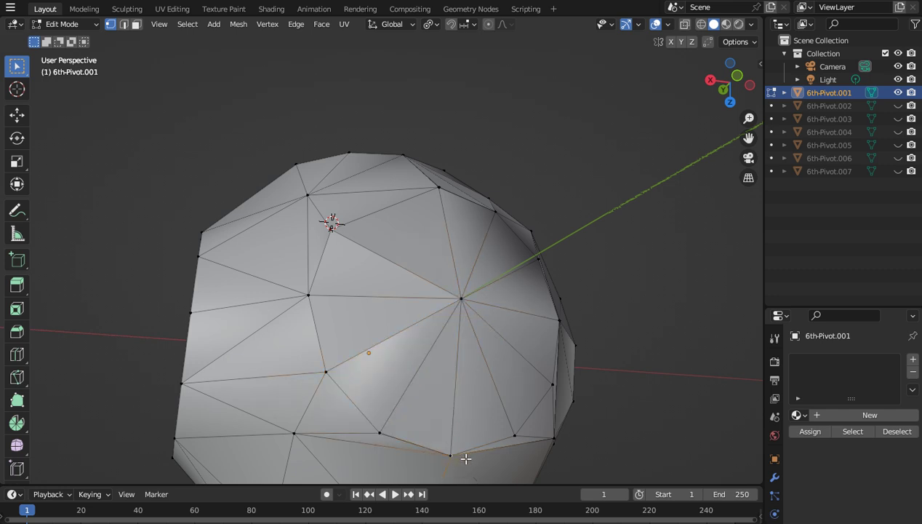
right_click(469, 469)
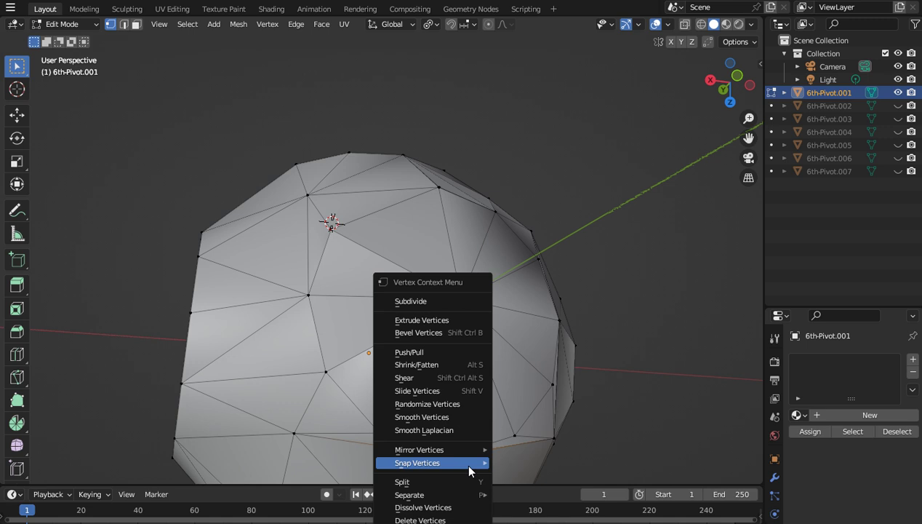
click(454, 519)
Step: Fill the -X corner of the new gap below the filled -Y hole with a triangular face between three border vertices
drag(733, 86, 637, 131)
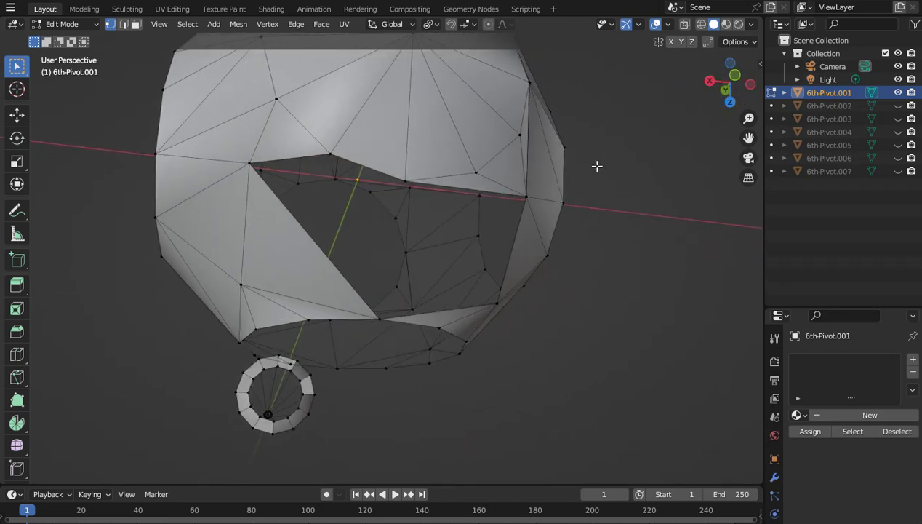
click(499, 297)
shift+click(406, 179)
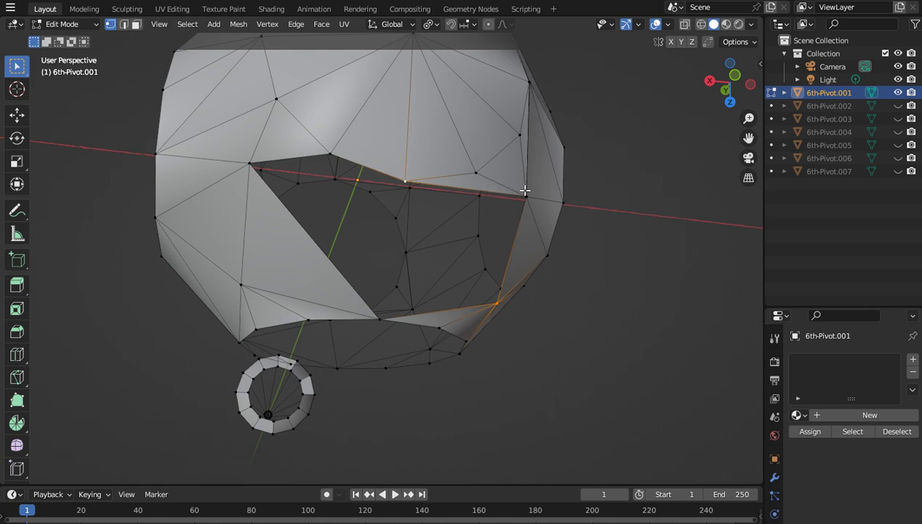
key(f)
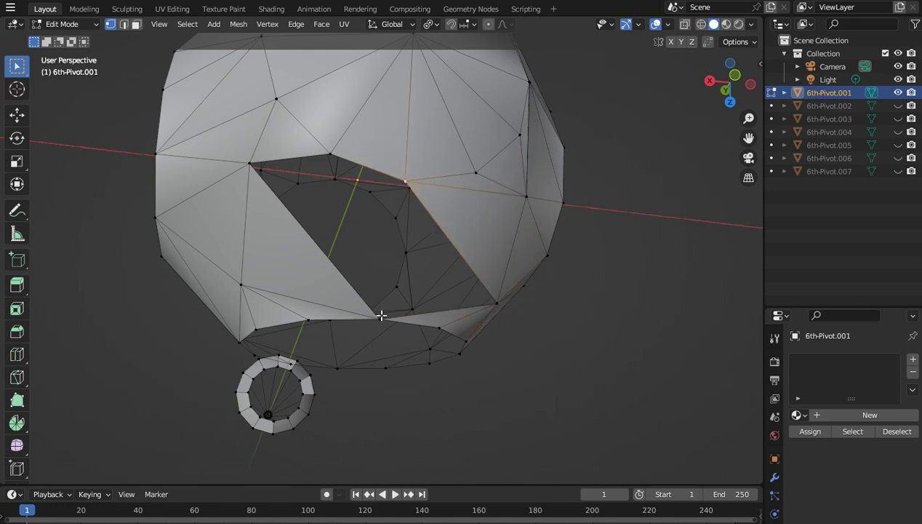
Step: Fill the -X part of the remaining gap below the filled -Y hole with two triangular faces between its border vertices
click(379, 317)
shift+click(496, 303)
key(f)
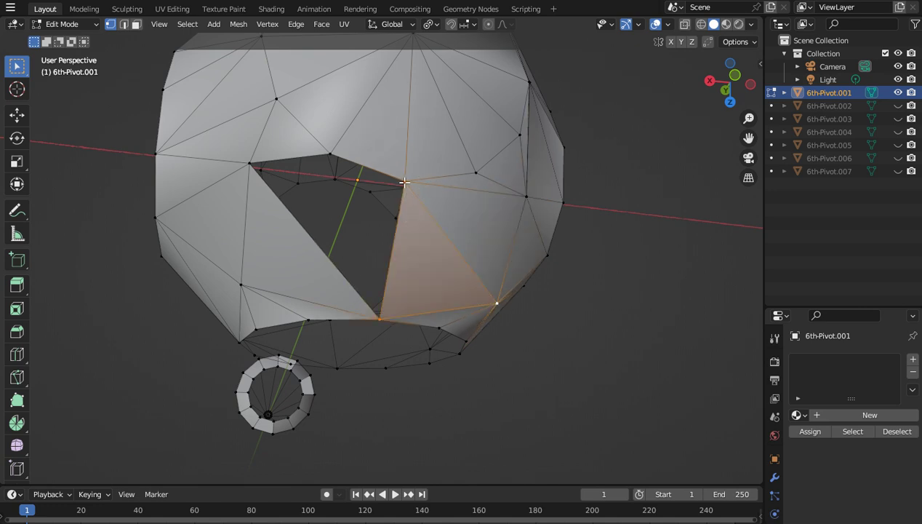
click(374, 312)
shift+click(316, 142)
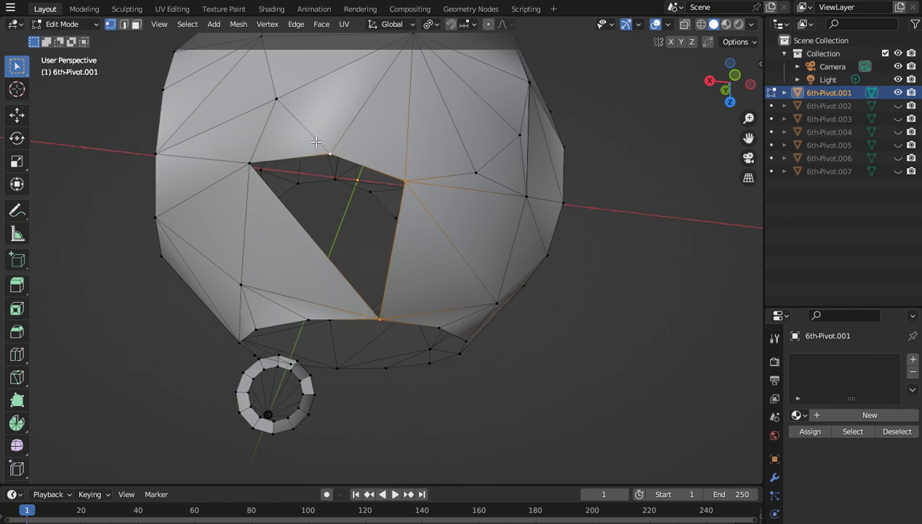
key(f)
Step: Close the +X end of the gap with a triangular face on its last three border vertices and clear the selection
shift+click(259, 168)
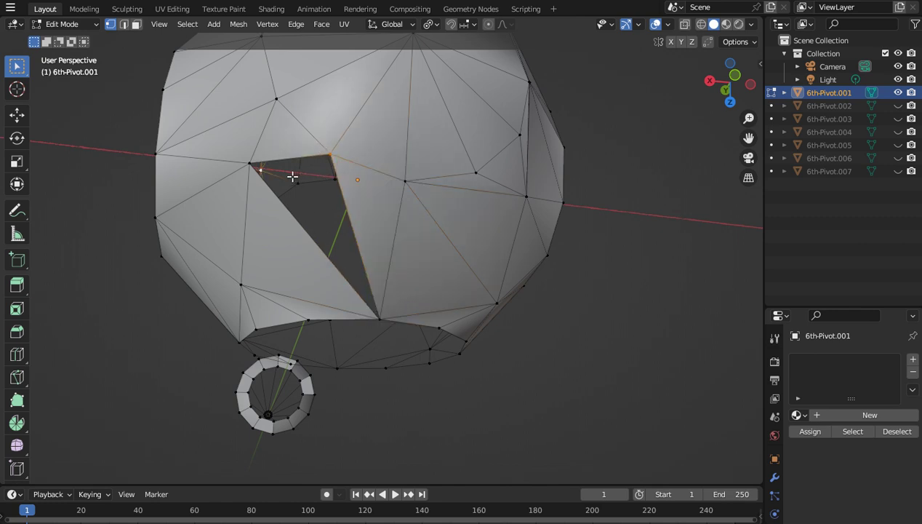
key(g)
click(243, 156)
key(f)
key(alt+a)
scroll(404, 253, down, 6)
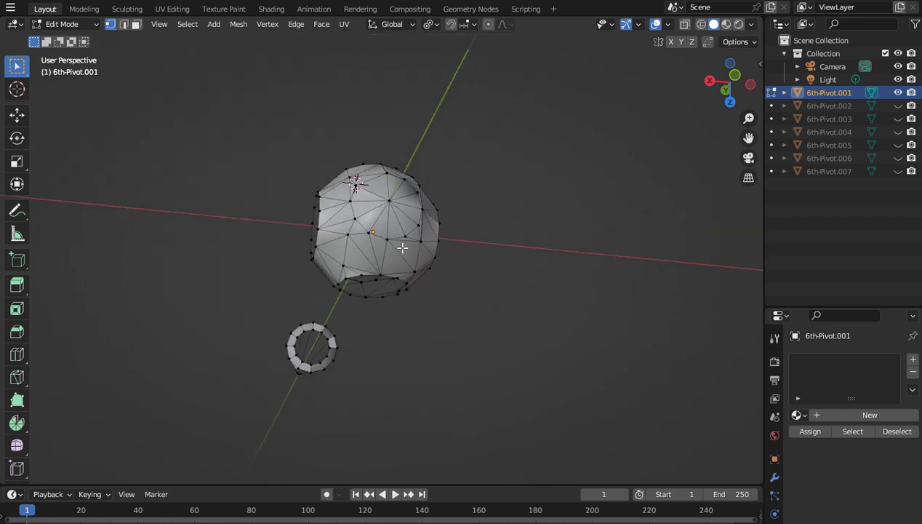
Step: Unhide 6th-Pivot.002 and 6th-Pivot.007, briefly revealing the other hidden tubes one by one to find those adjoining the ball
drag(716, 109, 727, 88)
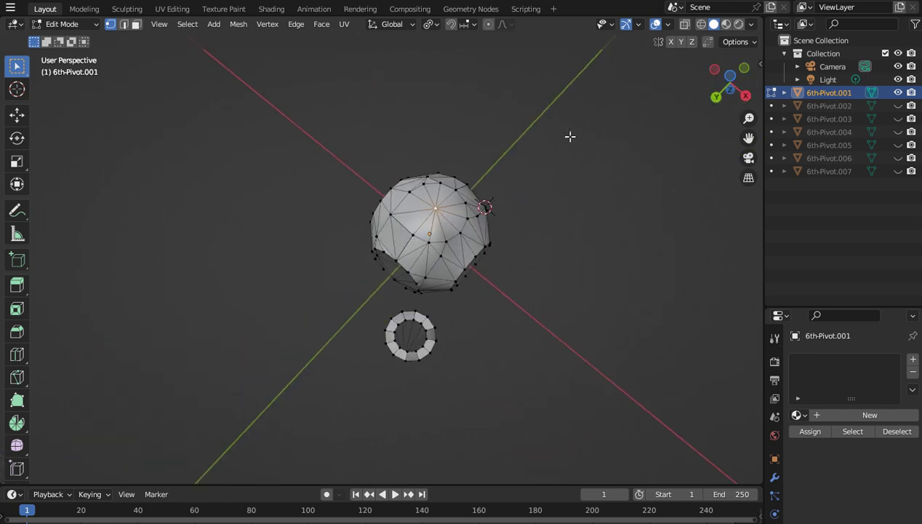
scroll(570, 136, up, 3)
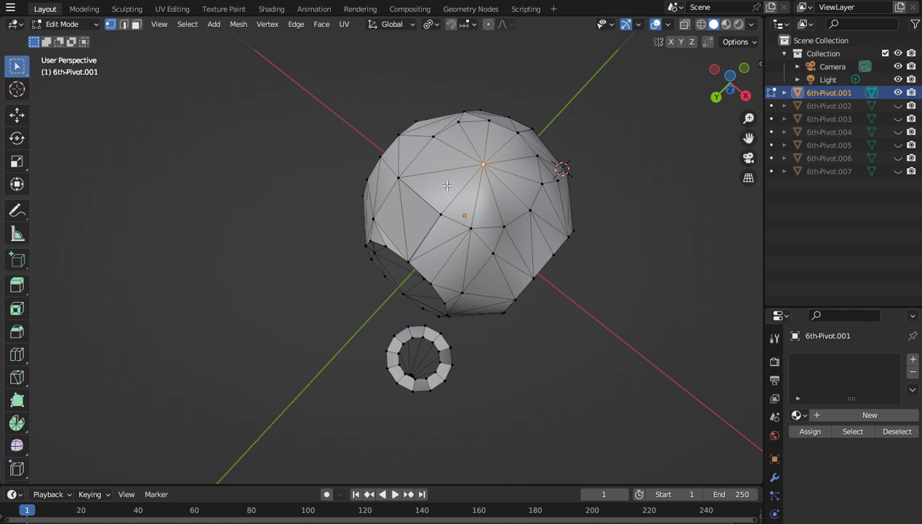
drag(726, 96, 731, 83)
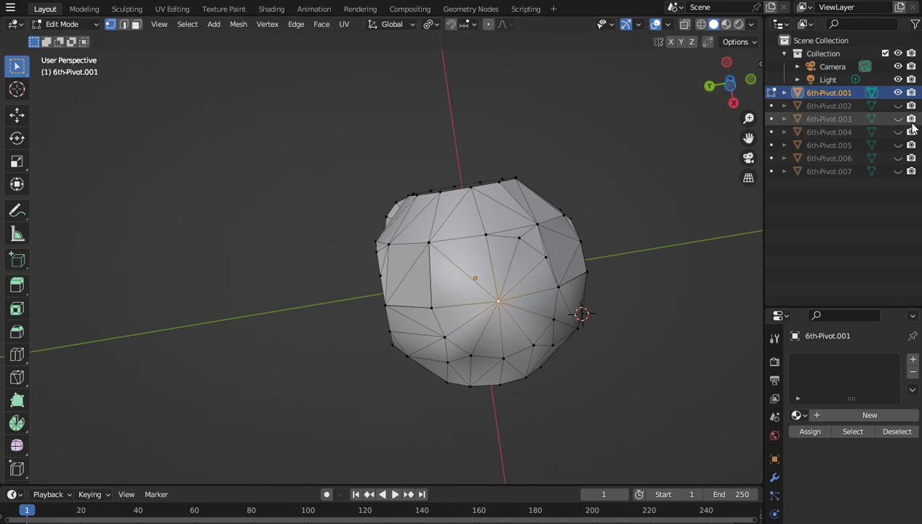
click(898, 105)
click(898, 119)
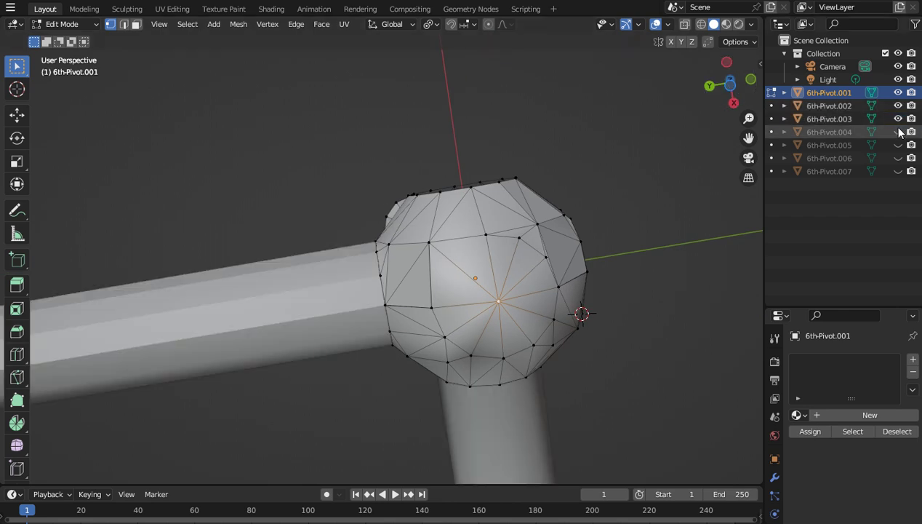
click(899, 118)
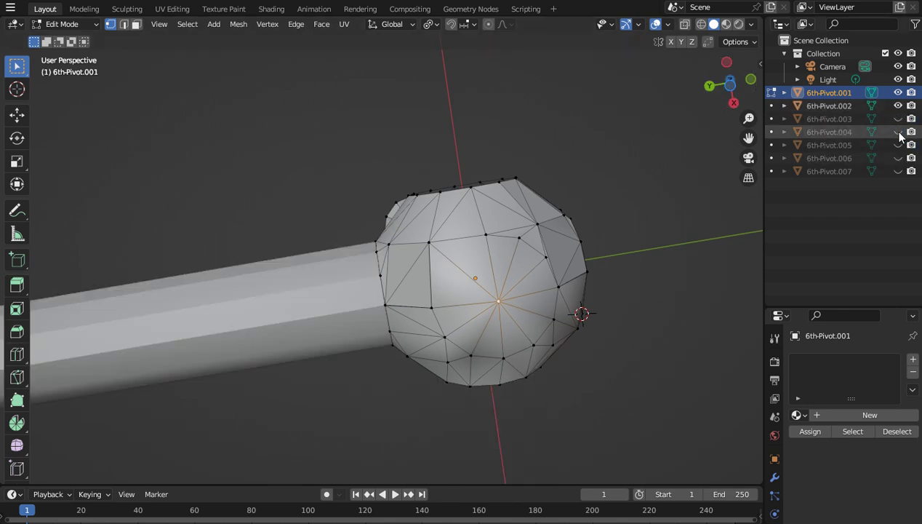
click(899, 132)
click(898, 132)
click(899, 145)
click(898, 145)
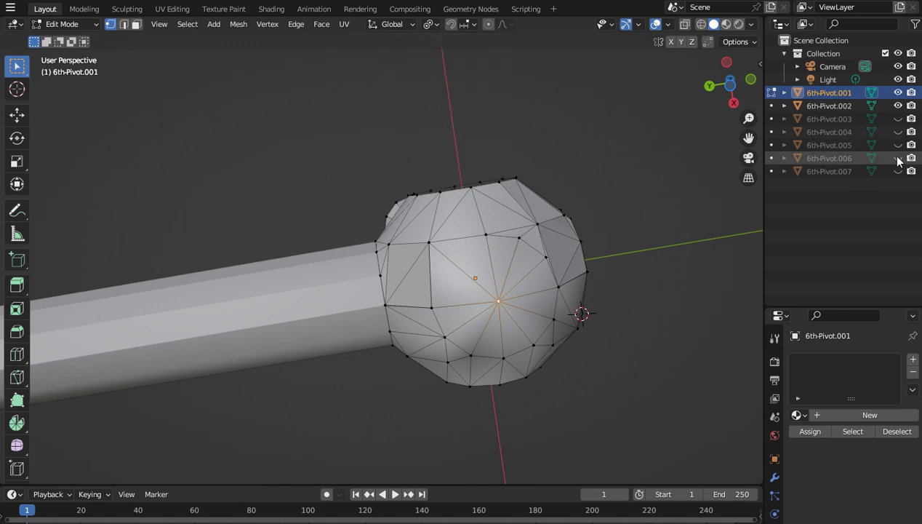
click(898, 158)
click(898, 158)
click(898, 170)
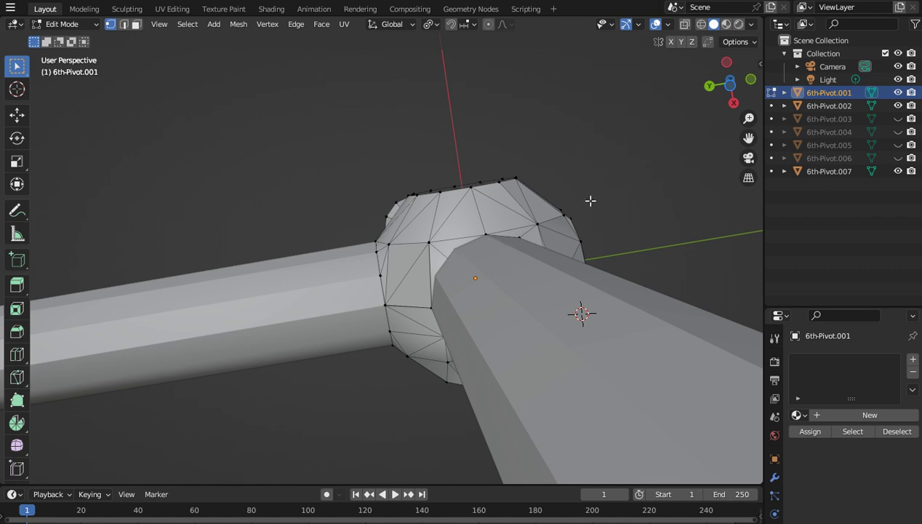
Step: Examine how the base of 6th-Pivot.007 meets the ball's faces, comparing the area with that tube shown and hidden
drag(728, 86, 529, 207)
scroll(529, 207, up, 4)
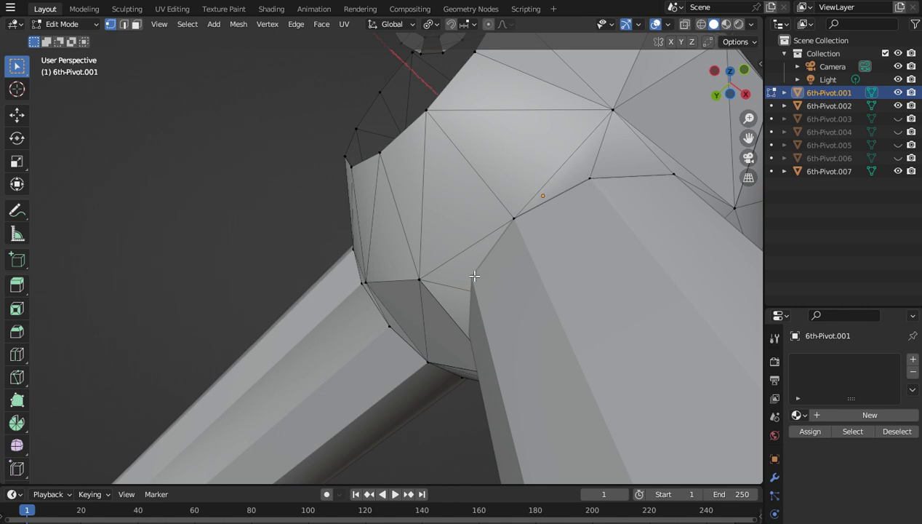
click(898, 170)
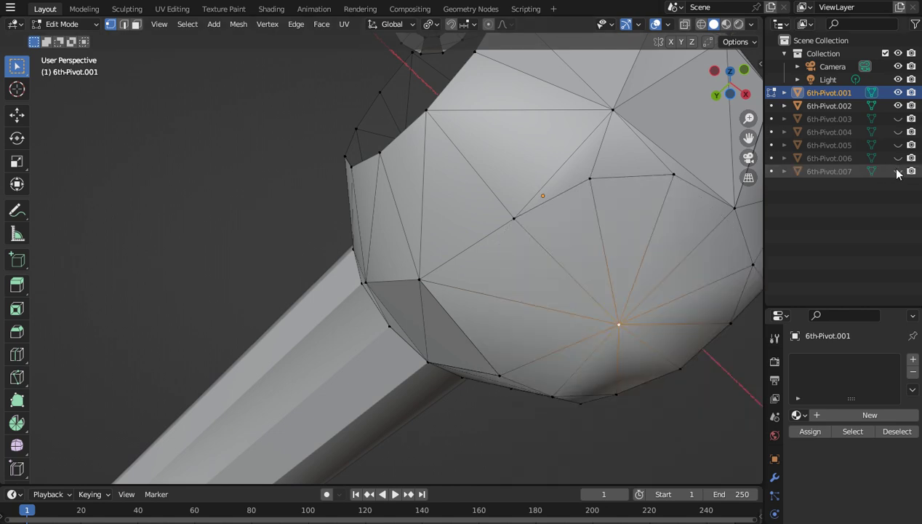
click(897, 171)
click(898, 171)
click(898, 171)
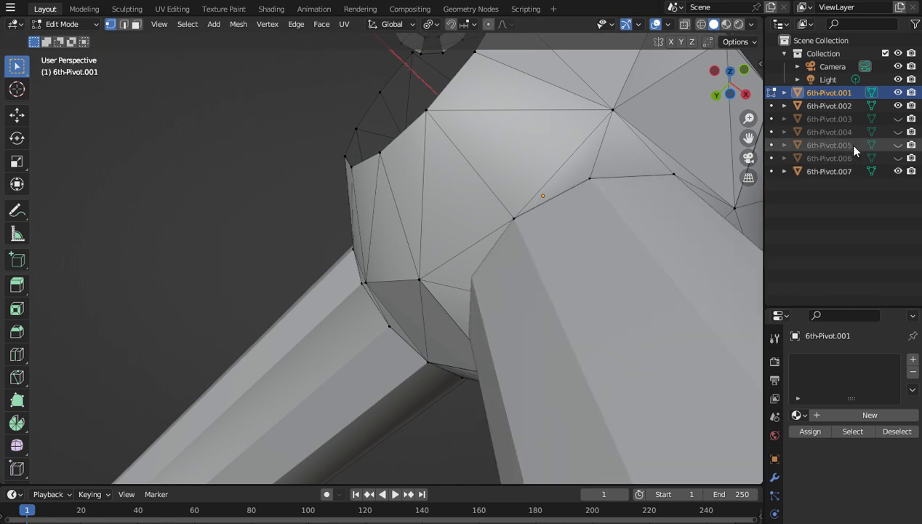
drag(748, 139, 811, 178)
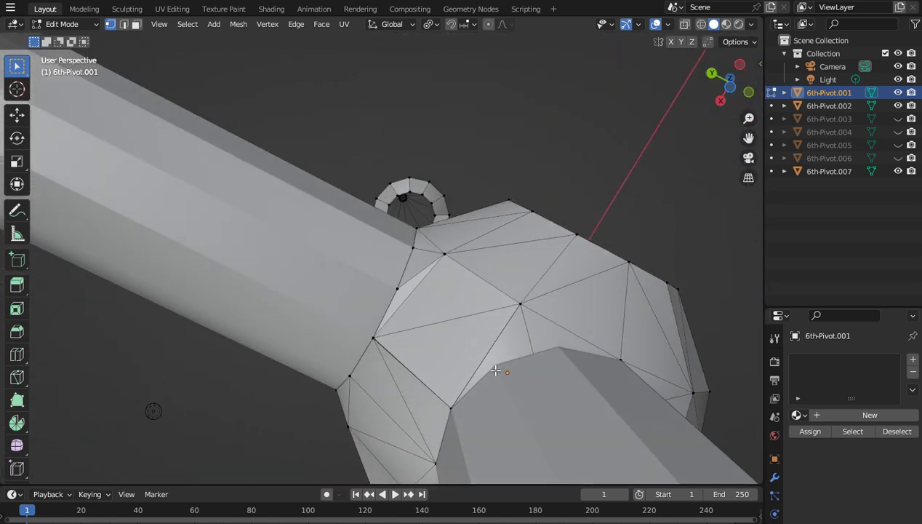
click(899, 171)
click(898, 170)
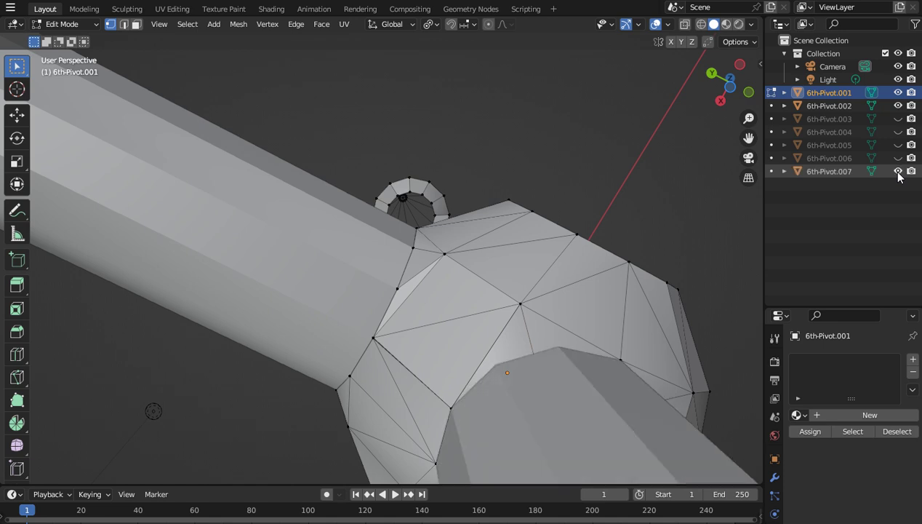
click(898, 171)
click(898, 171)
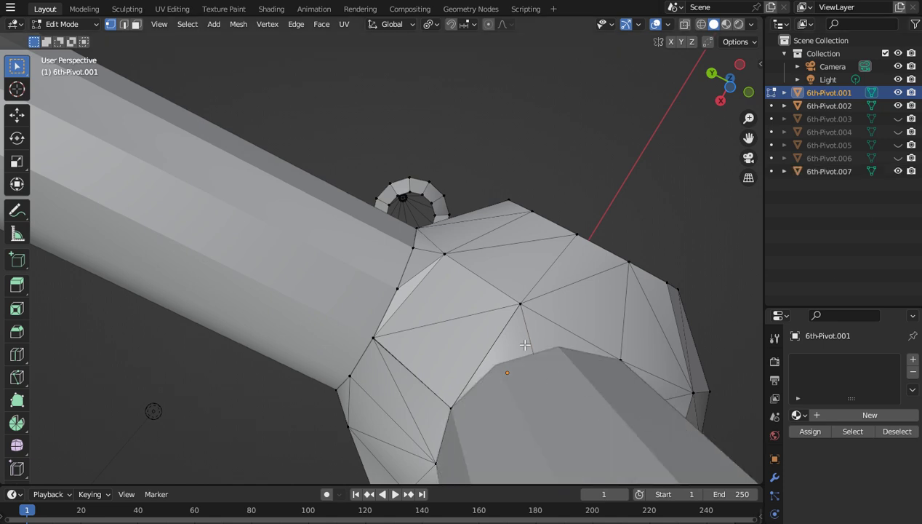
scroll(526, 344, down, 2)
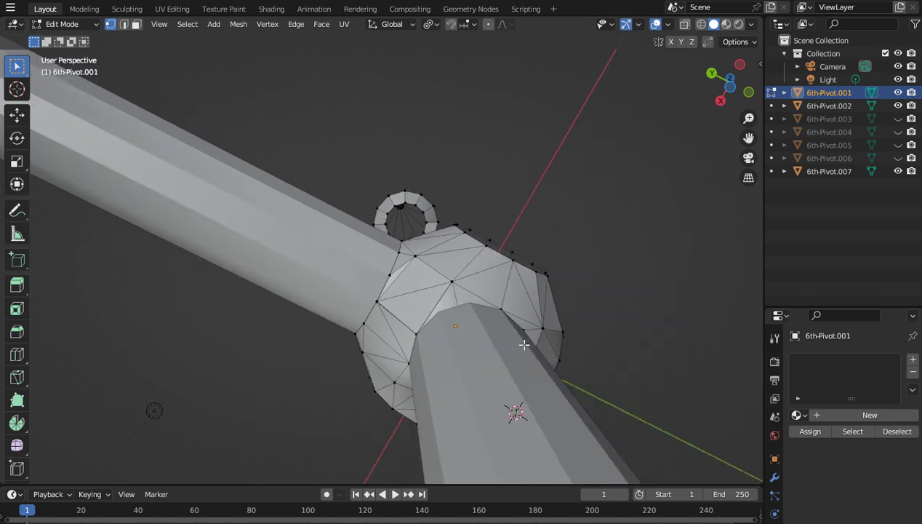
click(898, 172)
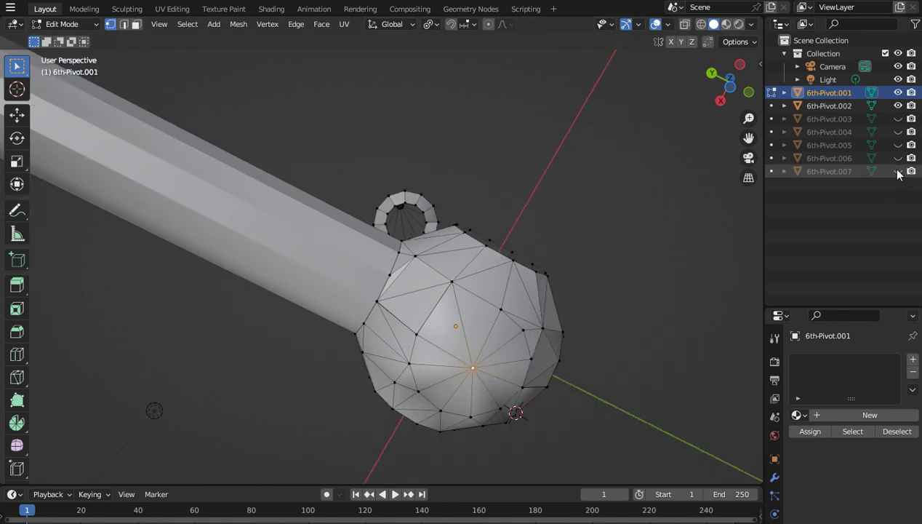
click(899, 172)
scroll(565, 299, up, 3)
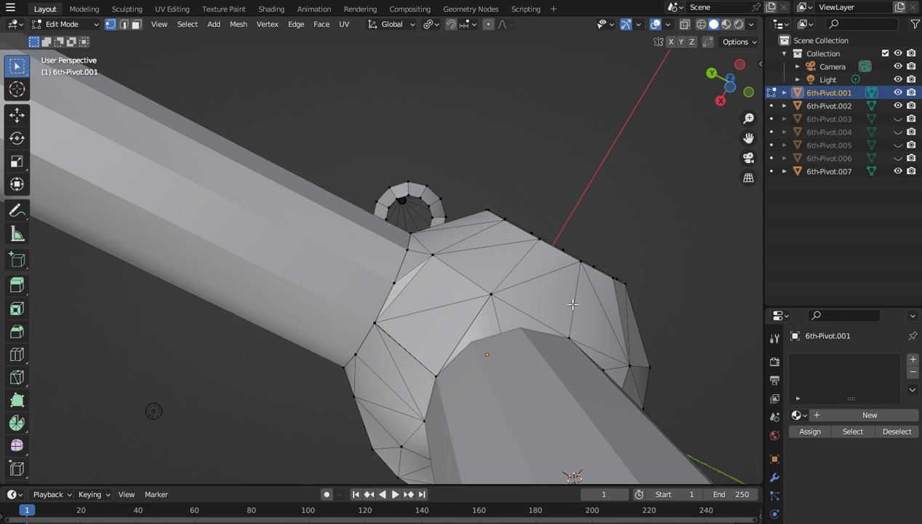
Step: Knife-cut the ball along the base of 6th-Pivot.007, from the vertex at a tube corner to the neighbouring radial edge
drag(733, 87, 897, 139)
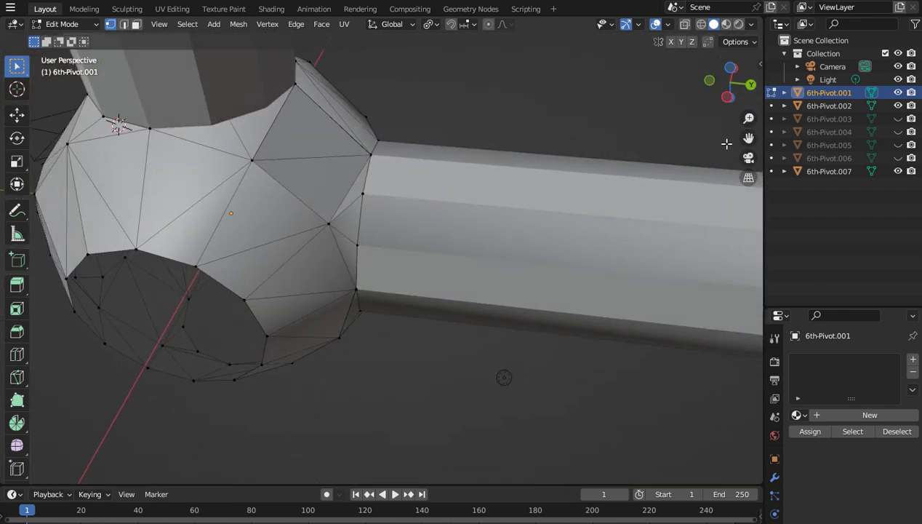
drag(745, 137, 663, 190)
scroll(663, 190, up, 3)
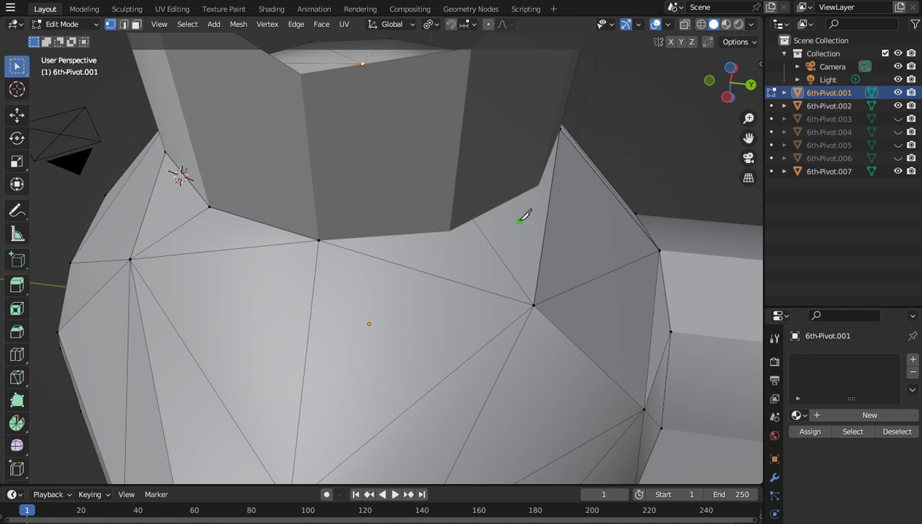
click(334, 243)
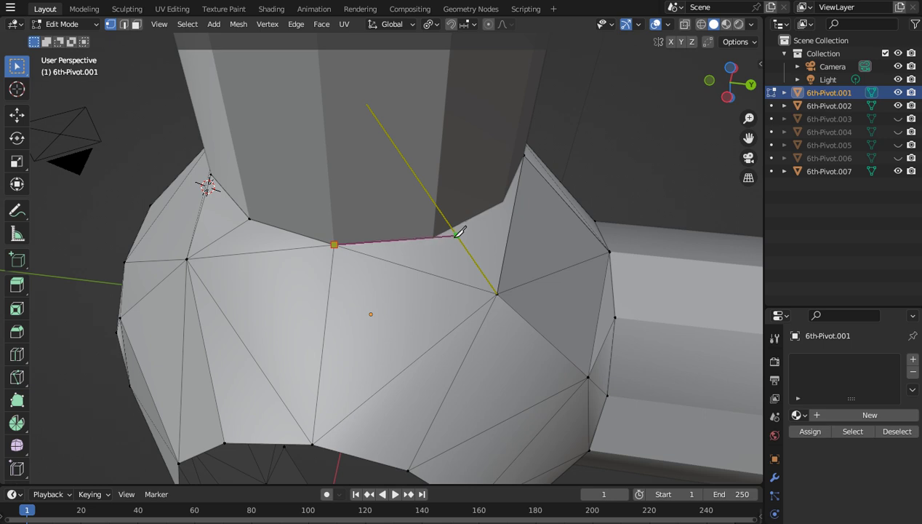
click(456, 233)
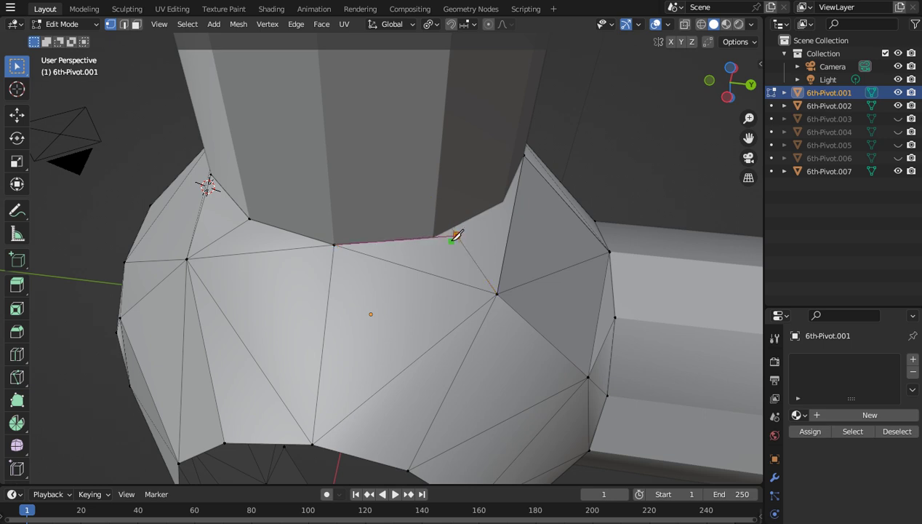
key(Return)
Step: Knife-cut along the tube's base from the darker face's edge, through the end of the first cut, to the edge on the opposite side
key(k)
drag(727, 91, 739, 71)
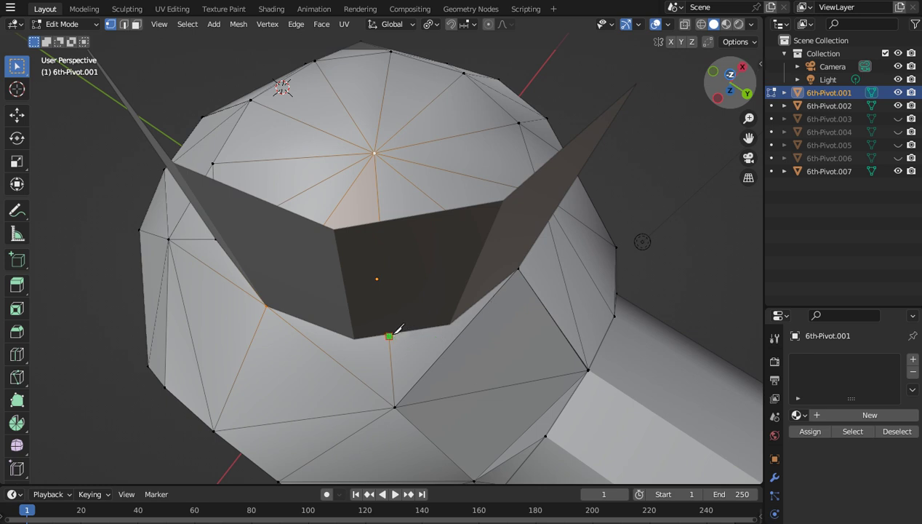
click(470, 321)
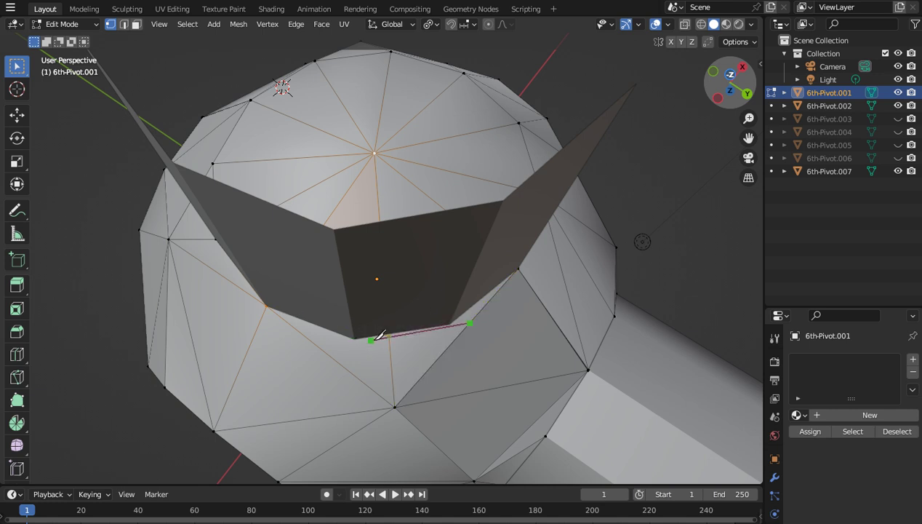
click(390, 334)
click(315, 344)
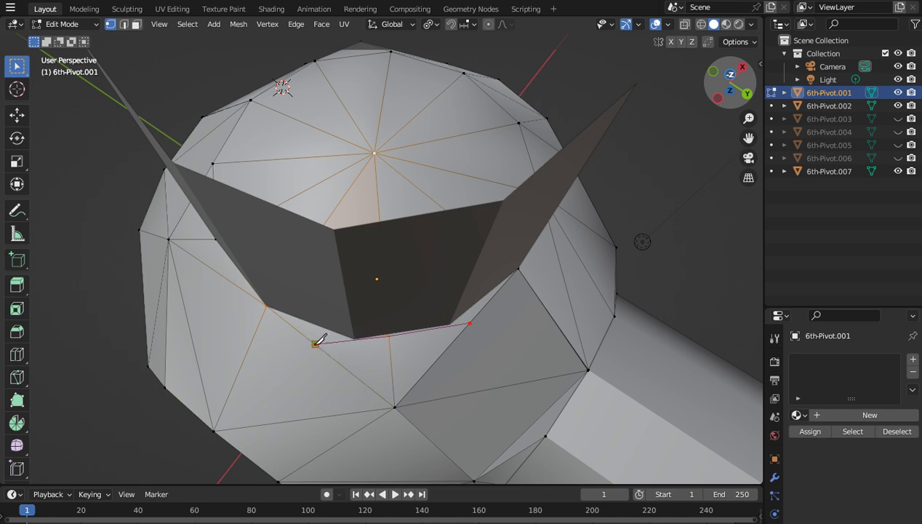
key(Return)
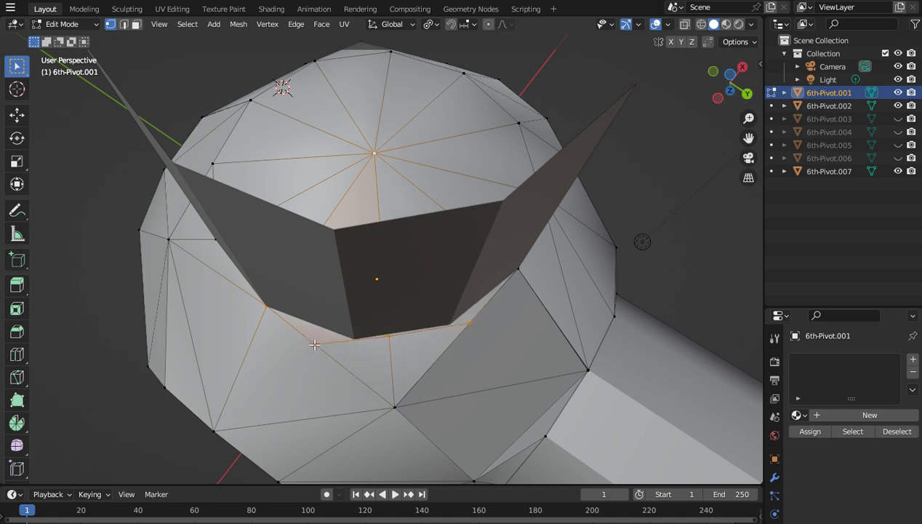
Step: Make two knife cuts from the ball vertex below the new cut line to the two nearest base corners of 6th-Pivot.007
key(k)
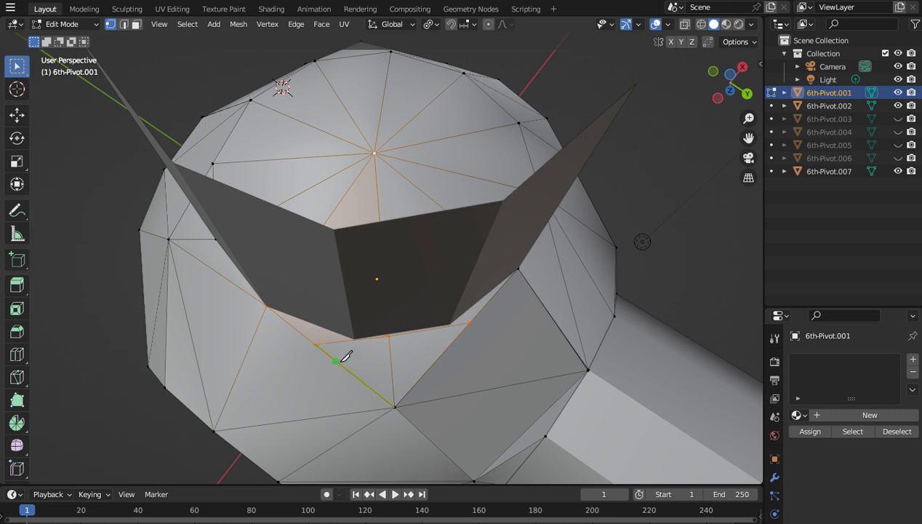
click(394, 405)
click(354, 340)
key(Return)
key(k)
click(394, 406)
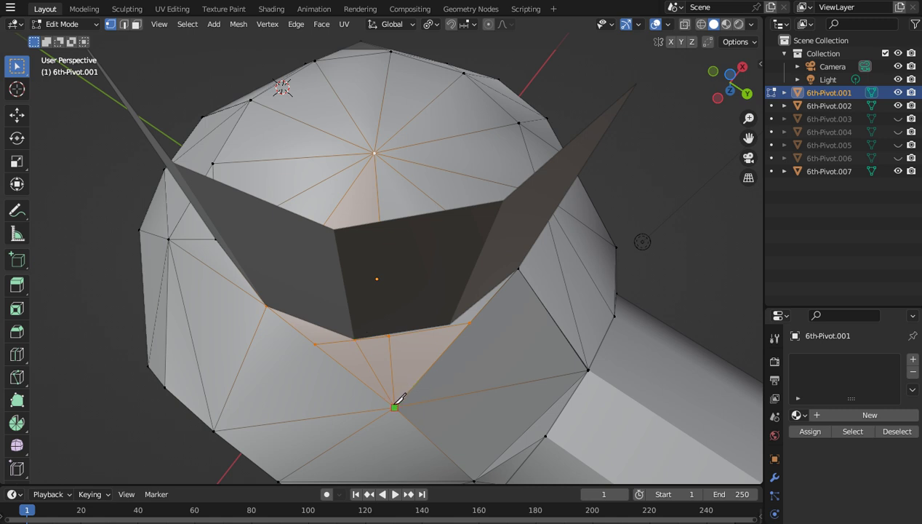
click(449, 325)
key(Return)
Step: Deselect the cut geometry and hide the 6th-Pivot.007 tube
click(635, 211)
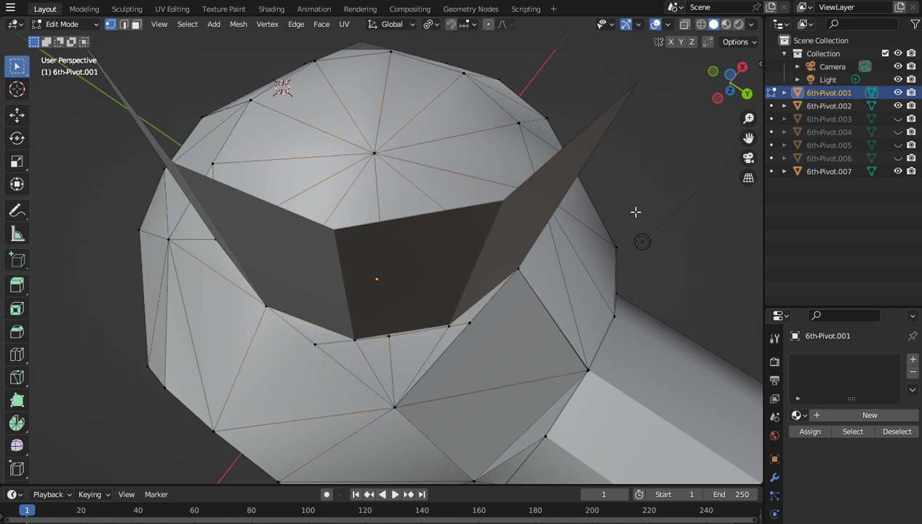
middle_drag(636, 212, 633, 199)
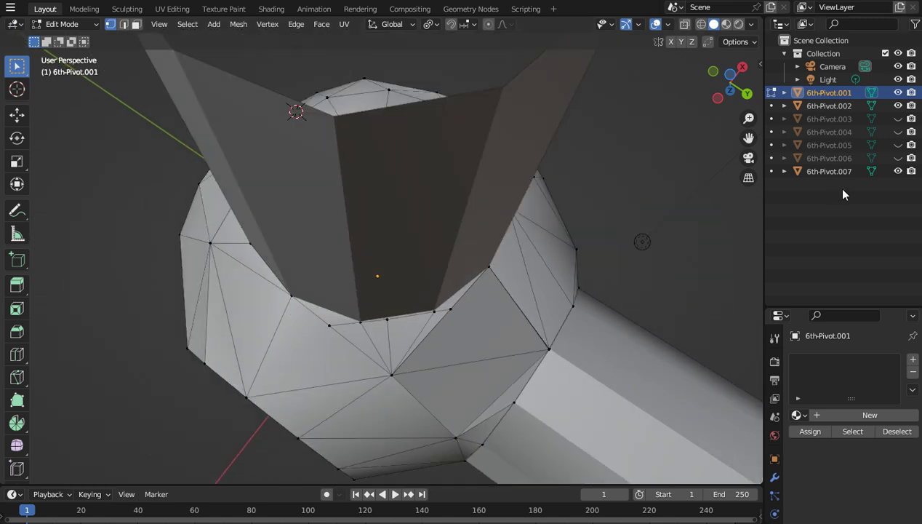
click(898, 171)
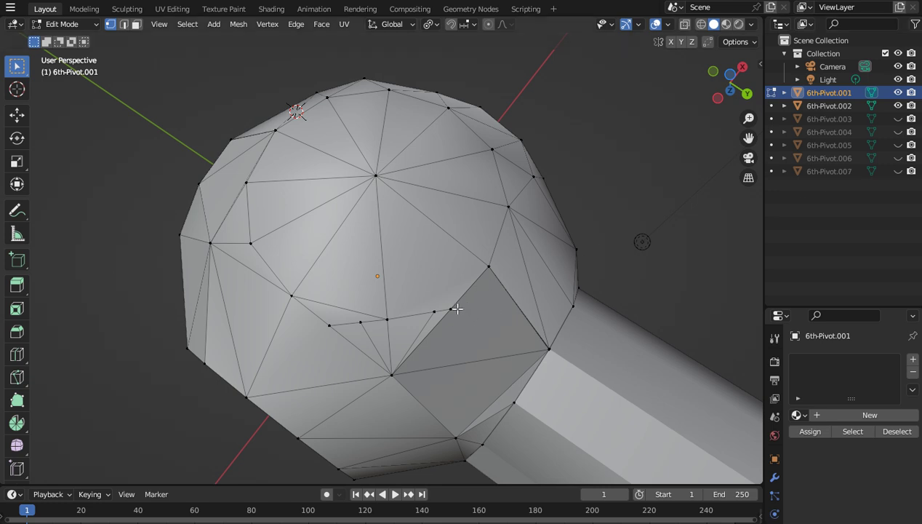
Step: Try to knife-cut the darker triangular face from the end vertex of the cut line to its corner at the 6th-Pivot.002 tube
click(551, 351)
right_click(453, 310)
click(451, 309)
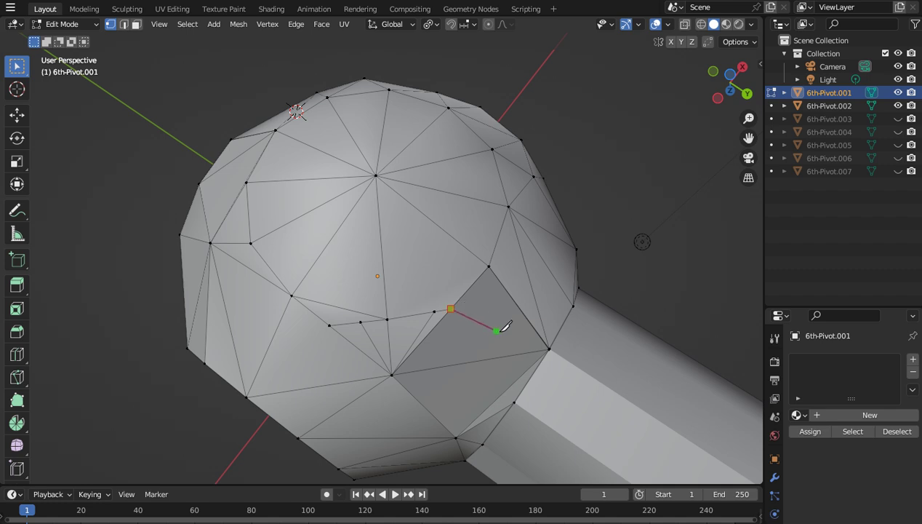
right_click(550, 347)
right_click(611, 159)
Step: Delete the darker triangular face that borders the end of the cut line and the corner at the 6th-Pivot.002 tube
click(136, 25)
right_click(488, 322)
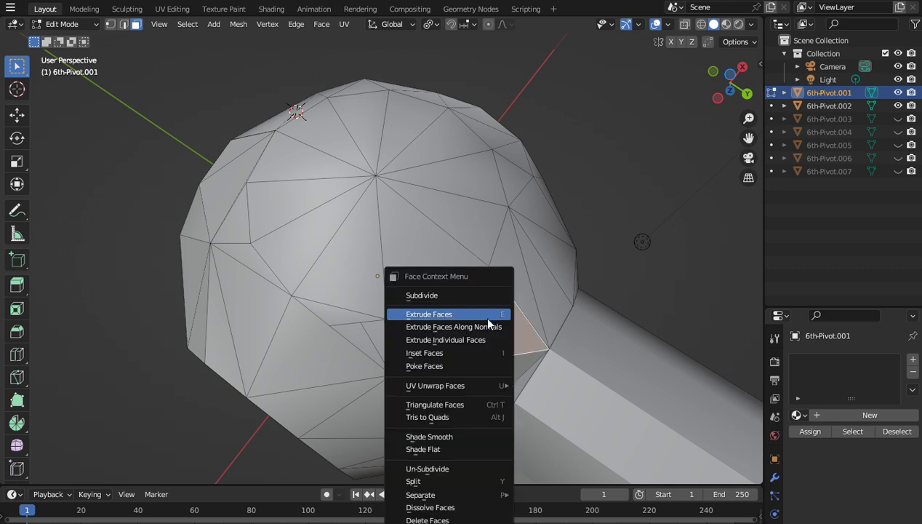
click(433, 515)
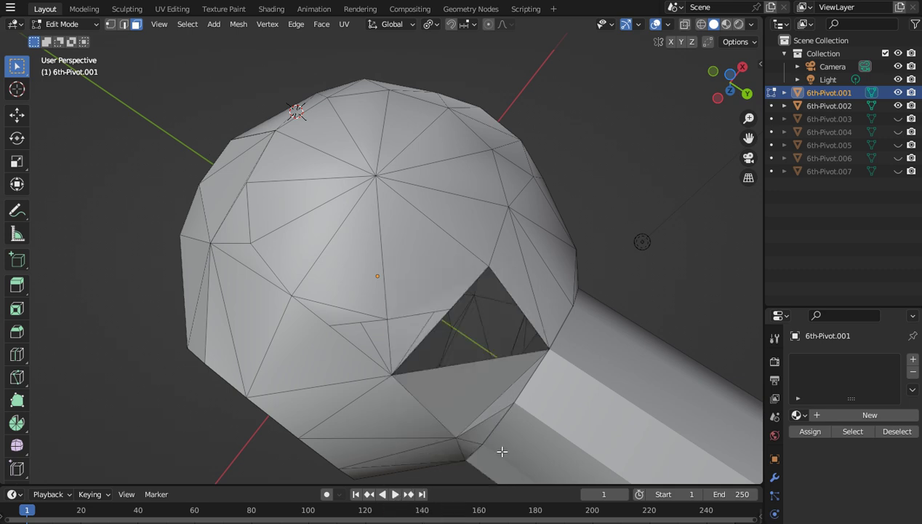
Step: Fill the hole with two triangular faces that share an edge from the cut line's end vertex to the corner at the 6th-Pivot.002 tube
click(111, 24)
click(547, 351)
shift+click(392, 374)
shift+click(452, 308)
key(f)
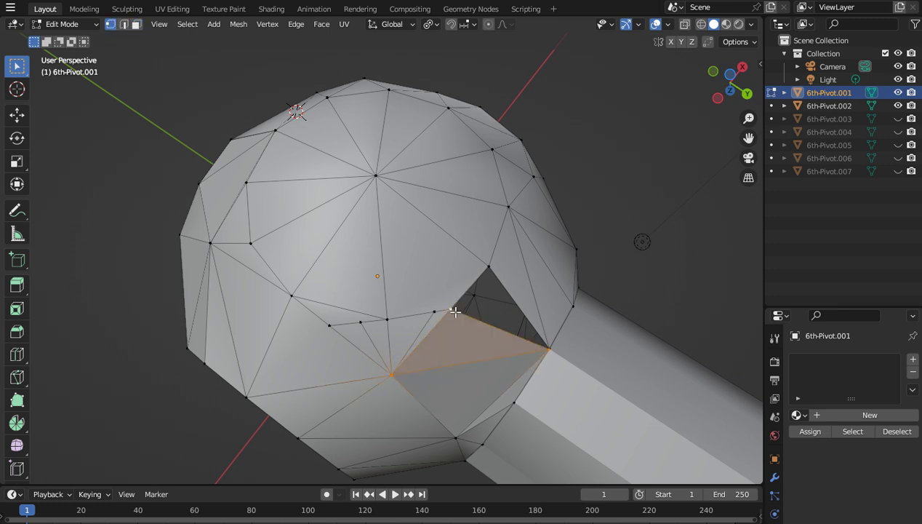
click(451, 309)
shift+click(546, 350)
shift+click(489, 267)
key(f)
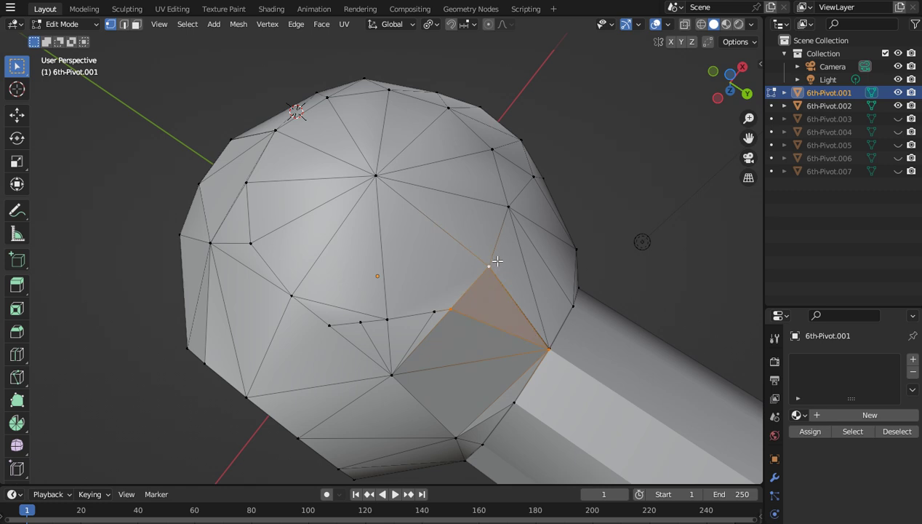
click(640, 215)
Step: Check the fit against the 6th-Pivot.007 tube, hide it, and knife-cut from the vertex beside the cut line's end to the darker face's upper corner
drag(730, 89, 718, 67)
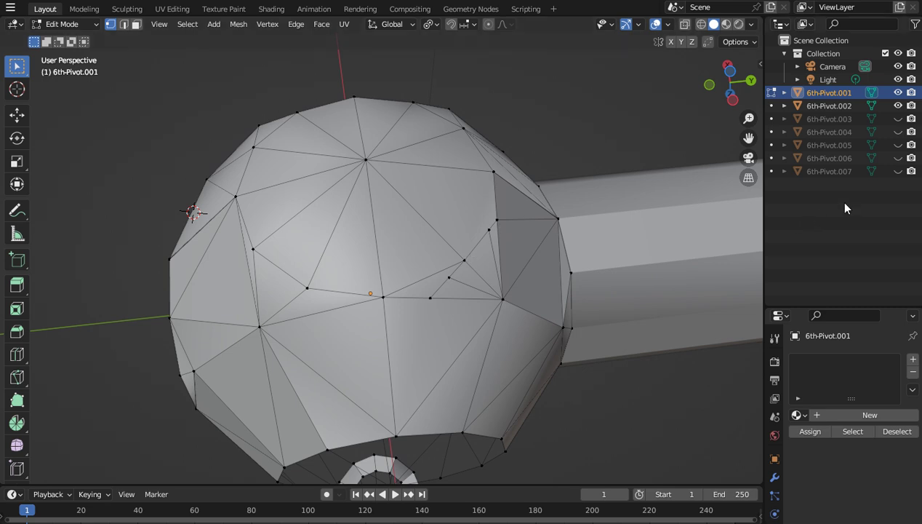
click(898, 171)
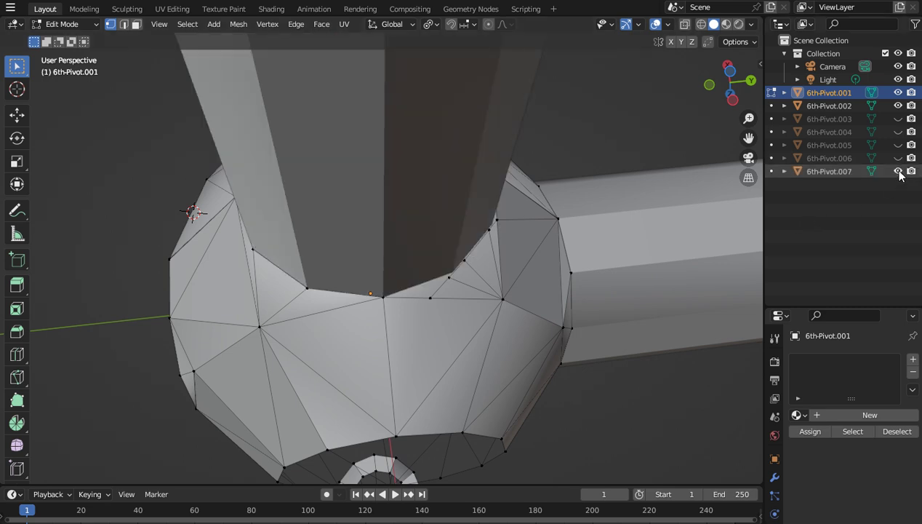
drag(730, 83, 736, 77)
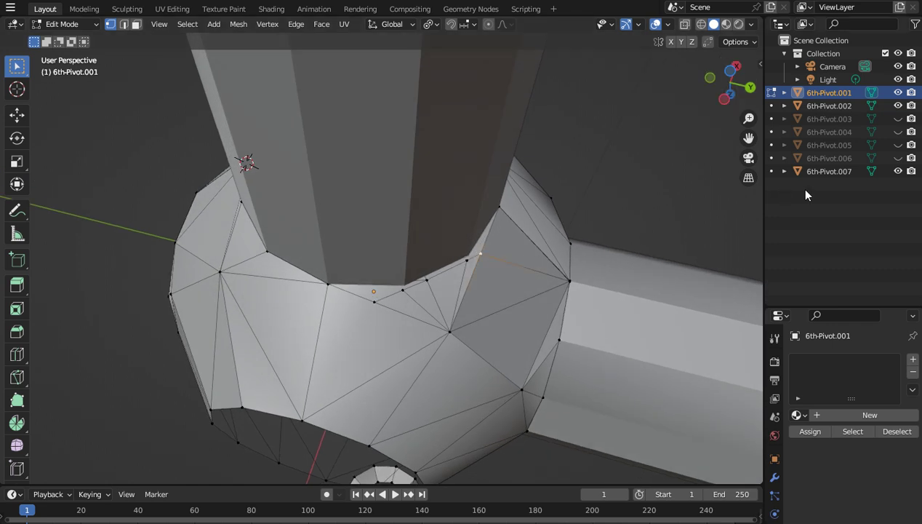
click(899, 171)
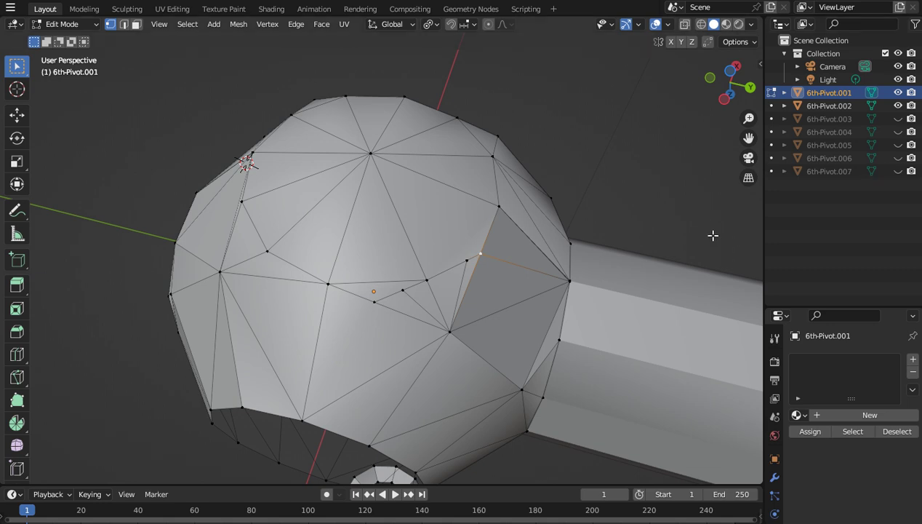
key(k)
click(467, 260)
click(499, 206)
key(Return)
click(590, 190)
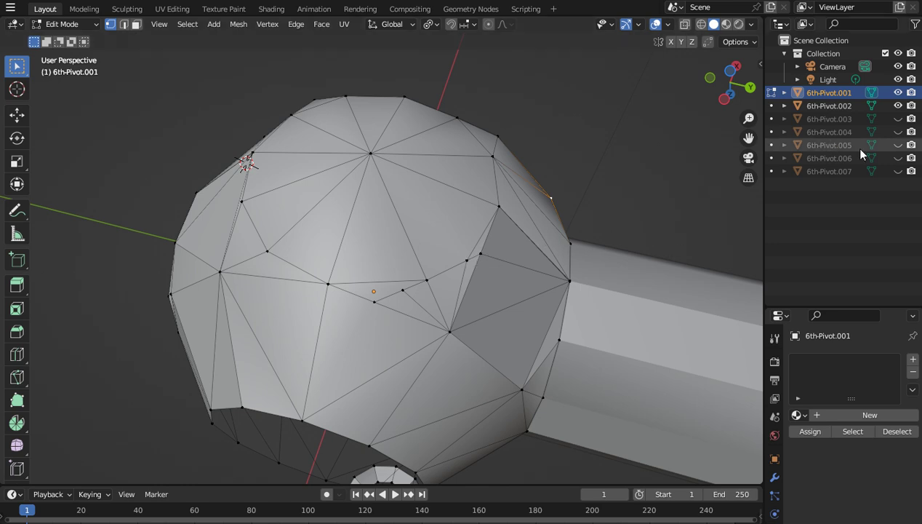
Step: Show the 6th-Pivot.007 tube and knife-cut the ball along its base between the two adjacent base corners above the stray cut vertex
click(898, 171)
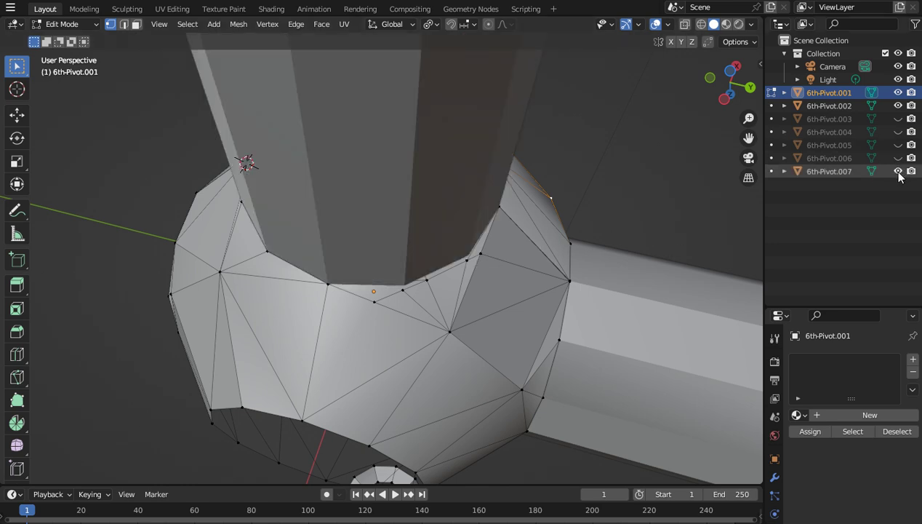
click(404, 288)
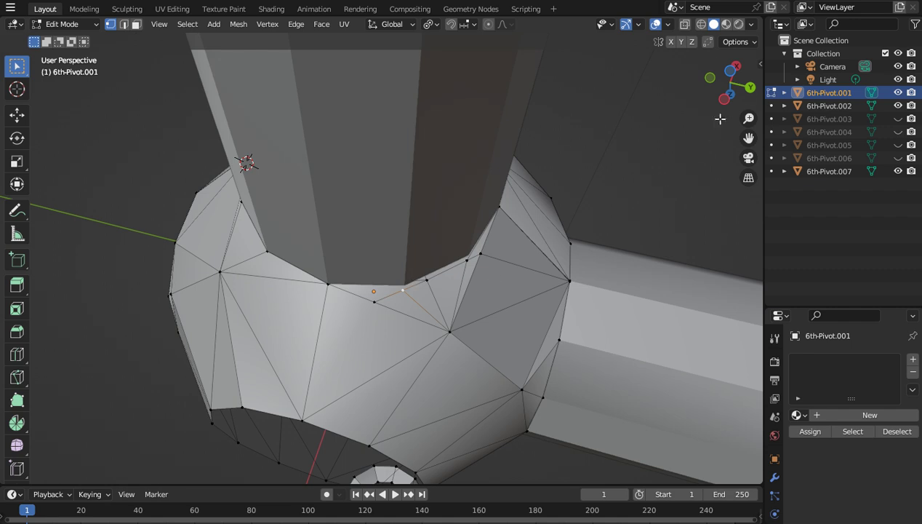
mouse_move(724, 93)
mouse_down()
mouse_move(727, 72)
mouse_move(729, 90)
mouse_up()
click(731, 98)
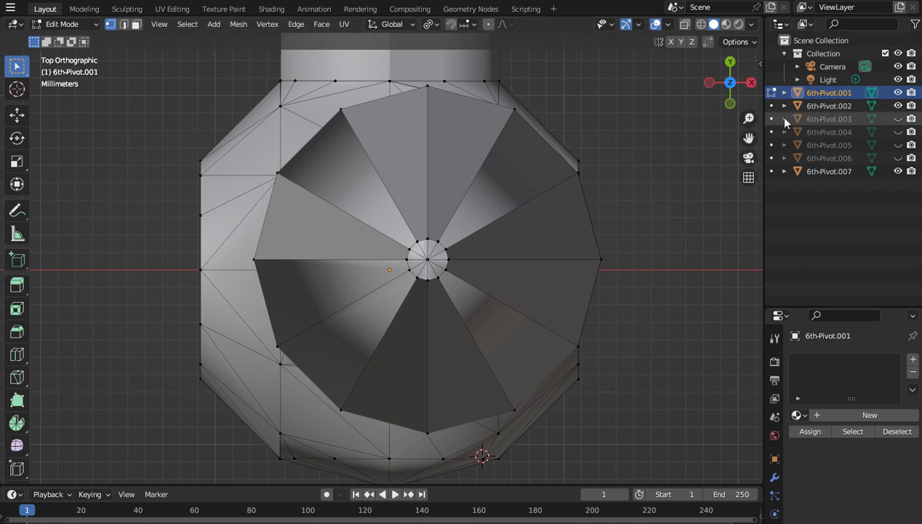
mouse_move(741, 80)
mouse_down()
mouse_move(727, 102)
mouse_move(747, 86)
mouse_up()
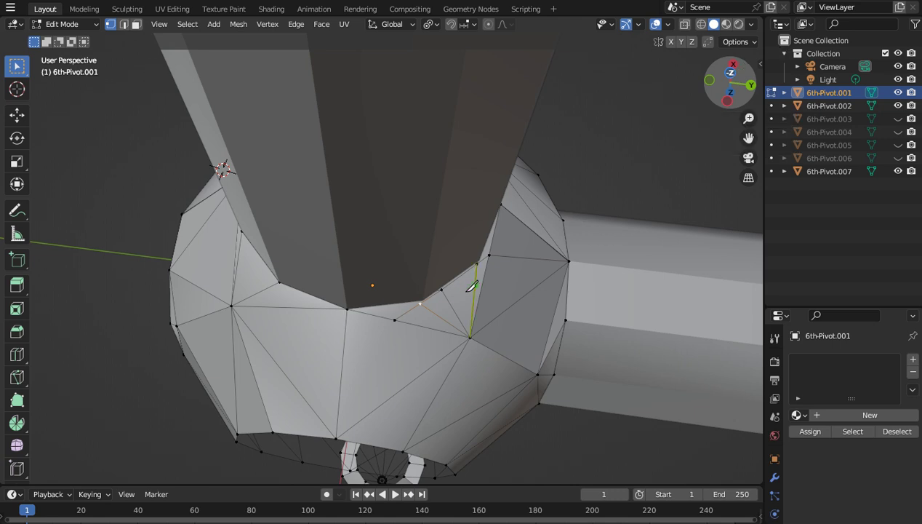
key(k)
click(441, 290)
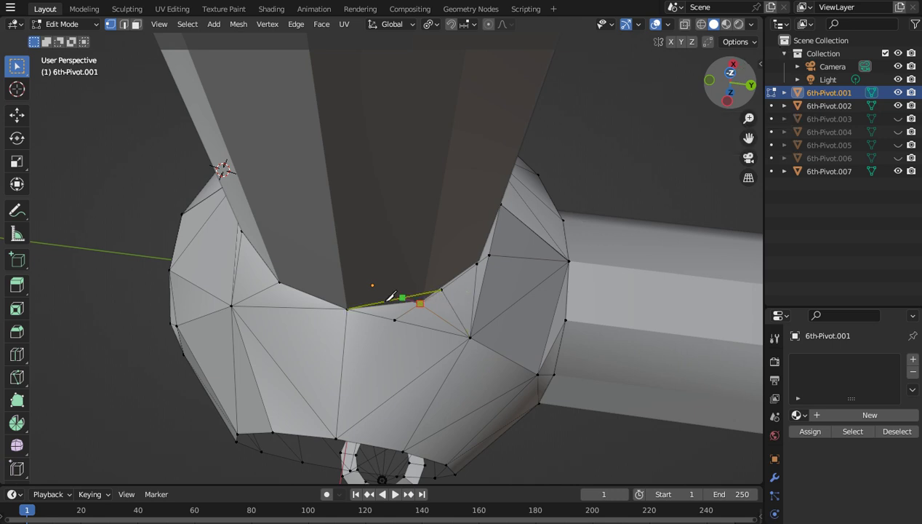
click(347, 309)
key(Return)
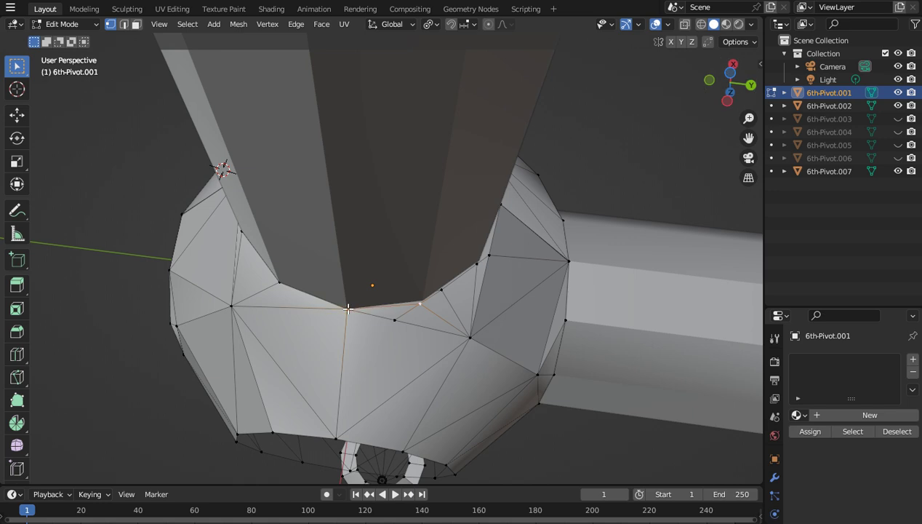
Step: Knife-cut from the stray vertex just below the tube's base to the nearest vertex on the open lower rim of the ball
key(k)
click(394, 319)
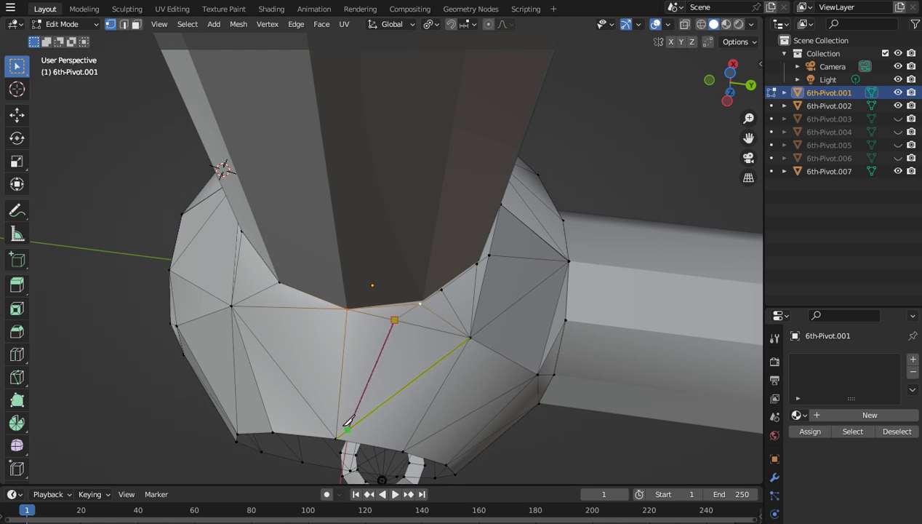
click(335, 437)
key(Return)
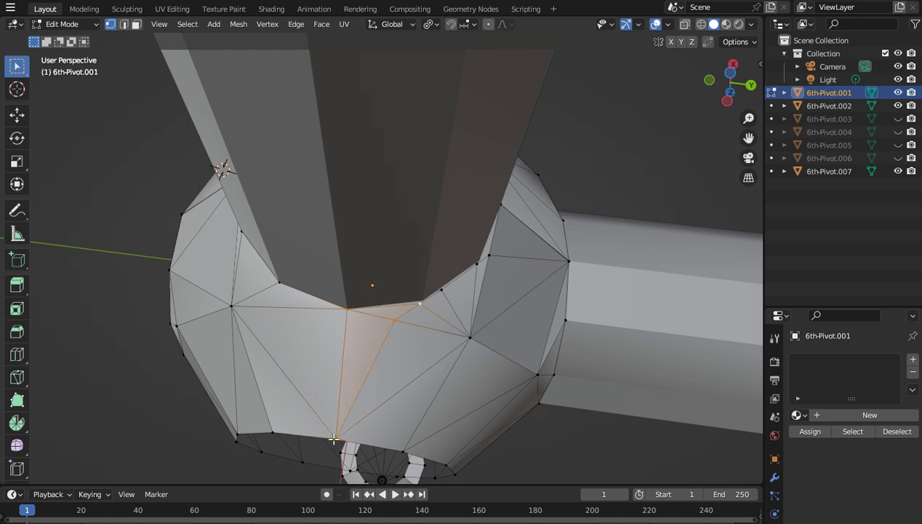
click(662, 173)
Step: Hide the 6th-Pivot.007 tube and save the file
scroll(662, 174, down, 4)
drag(729, 83, 716, 93)
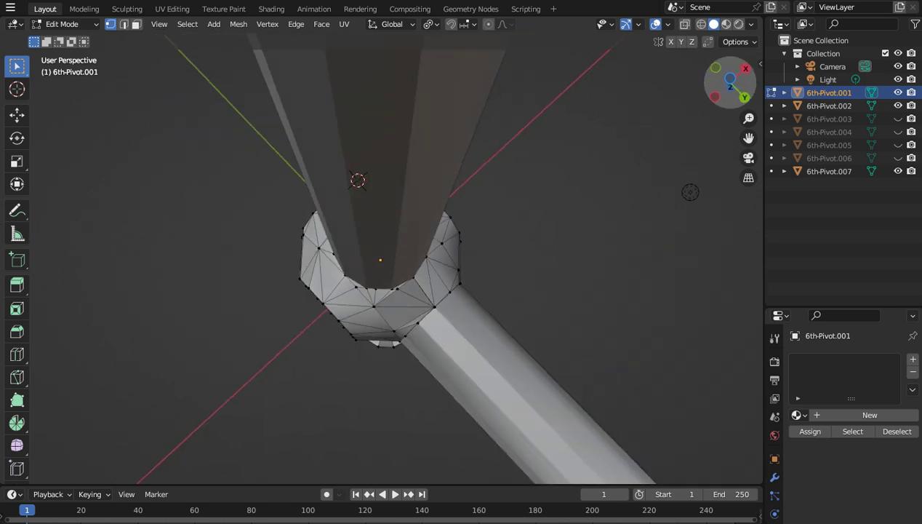
click(898, 171)
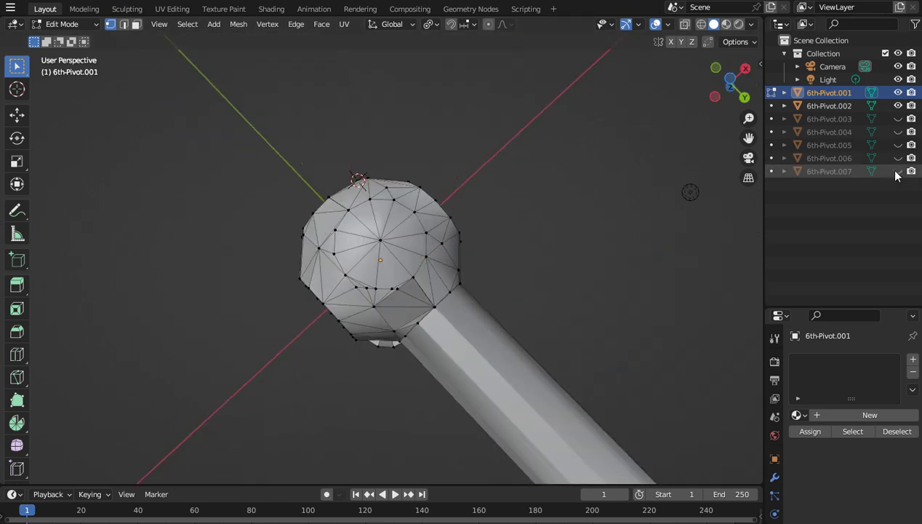
scroll(629, 192, down, 4)
mouse_move(730, 96)
mouse_down()
mouse_move(702, 103)
mouse_move(728, 81)
mouse_up()
scroll(510, 203, down, 4)
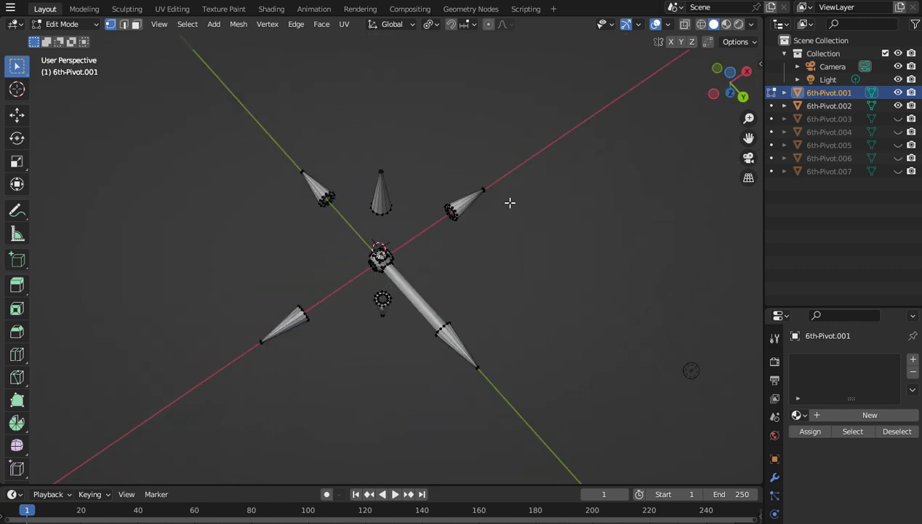
click(10, 8)
mouse_move(38, 52)
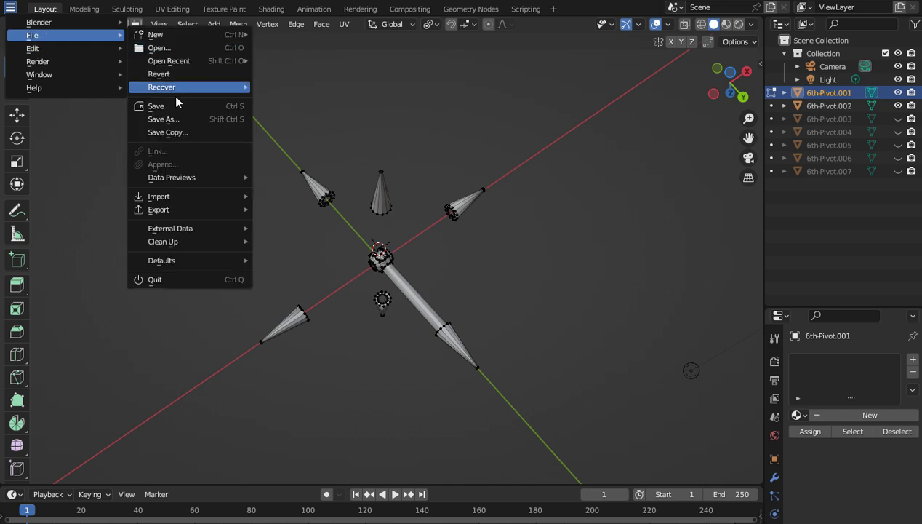
click(174, 107)
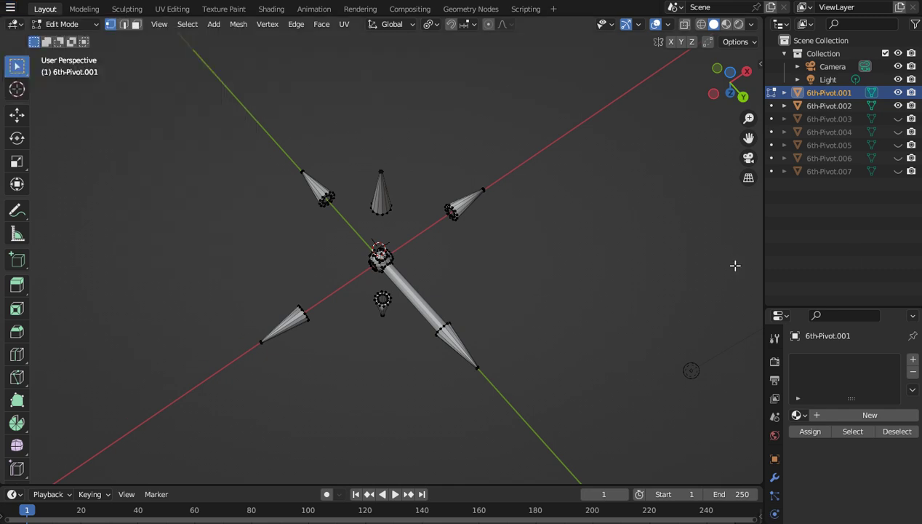
Step: Unhide the tubes 6th-Pivot.003 through 6th-Pivot.007, switch to Object Mode and deselect everything
click(899, 171)
drag(898, 160, 898, 118)
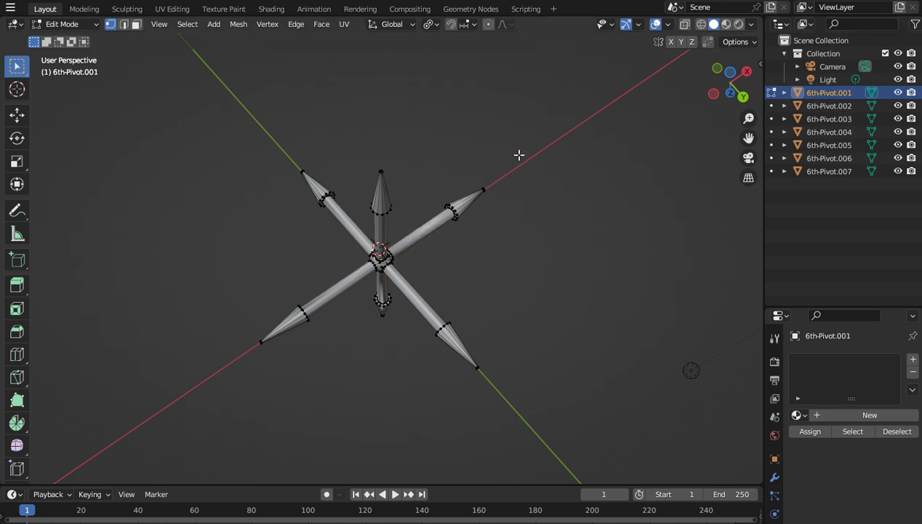
click(61, 24)
click(68, 37)
click(558, 249)
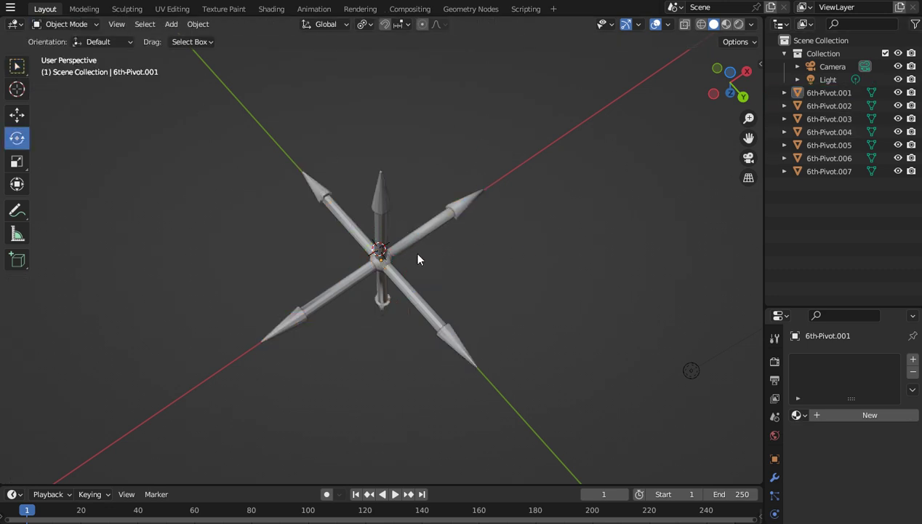
Step: Select the 6th-Pivot.001 ball and arrowheads and add a new material to them
mouse_move(730, 82)
mouse_down()
mouse_move(712, 87)
mouse_move(720, 72)
mouse_up()
click(376, 272)
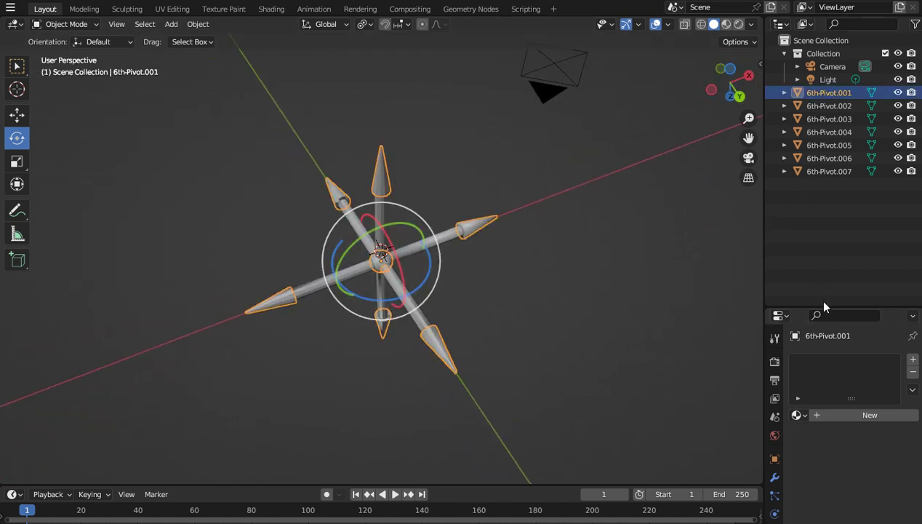
drag(821, 306, 827, 215)
click(847, 327)
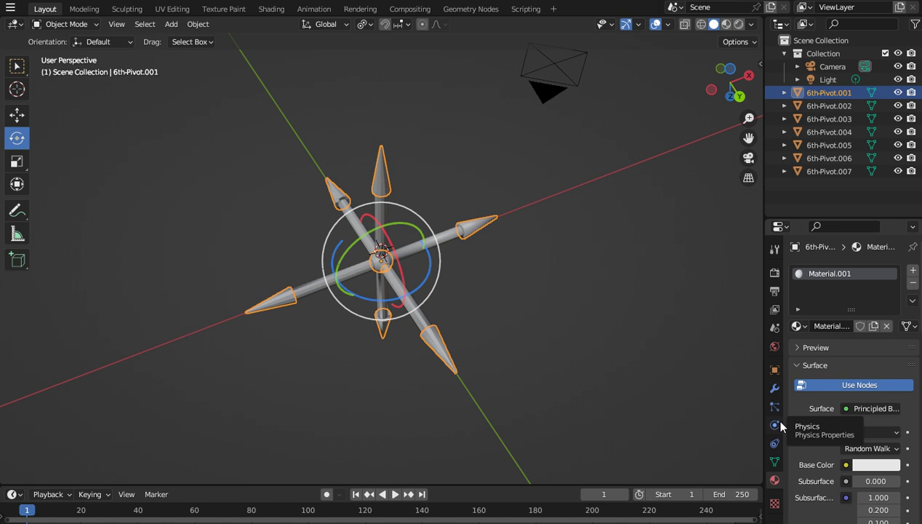
Step: Set the new material's Base Color to near-black by sampling a dark area of the interface with the eyedropper, and deselect the object
click(869, 464)
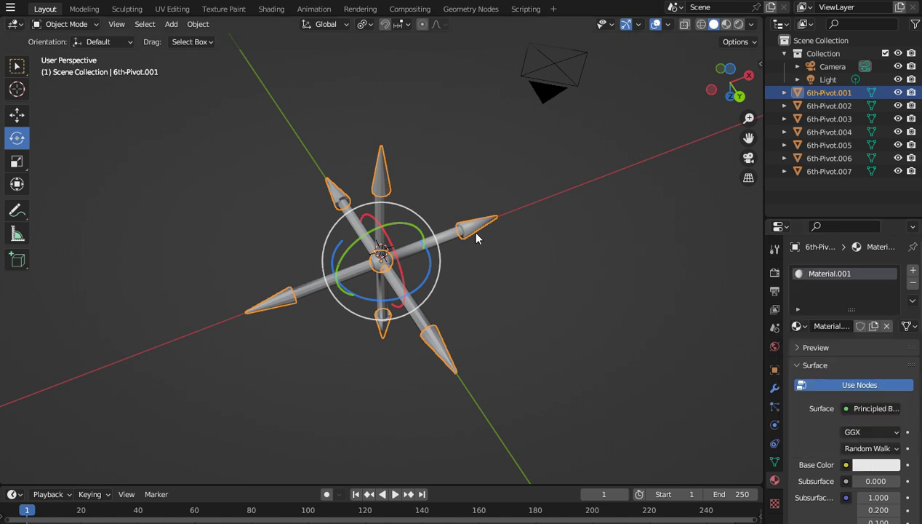
click(879, 465)
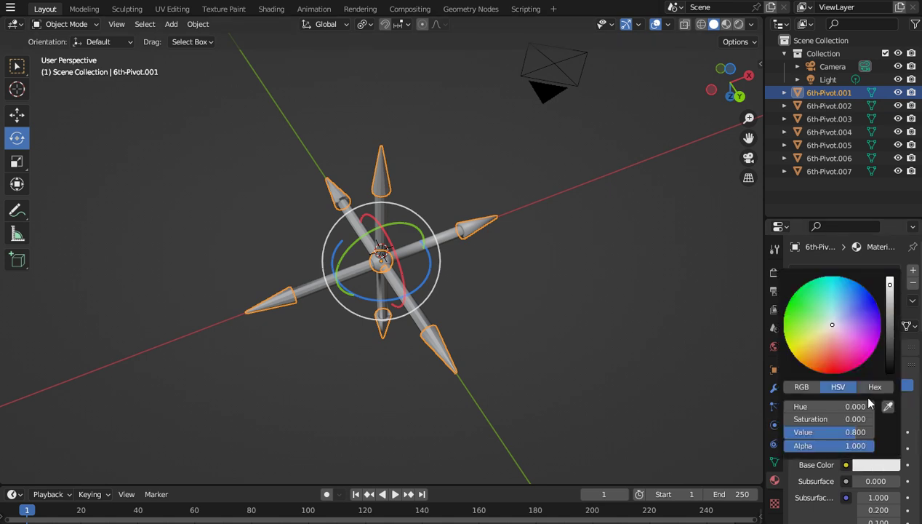
click(887, 407)
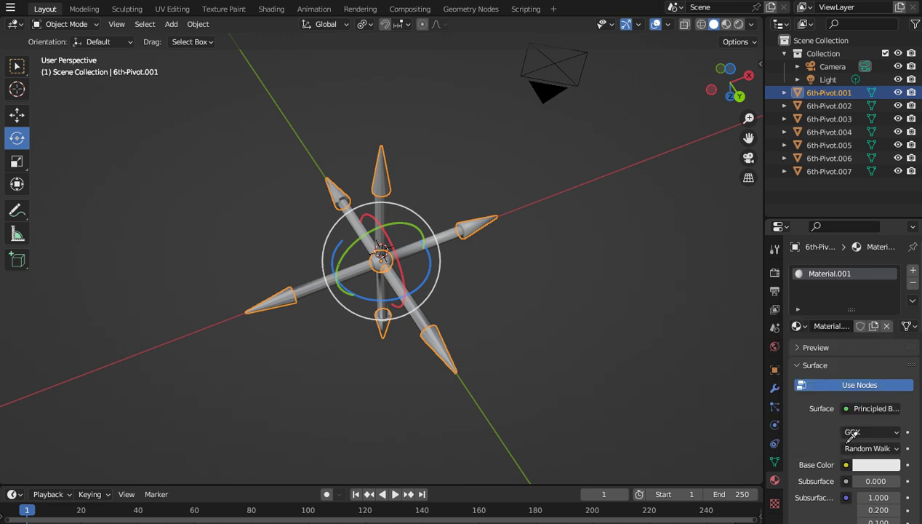
click(775, 516)
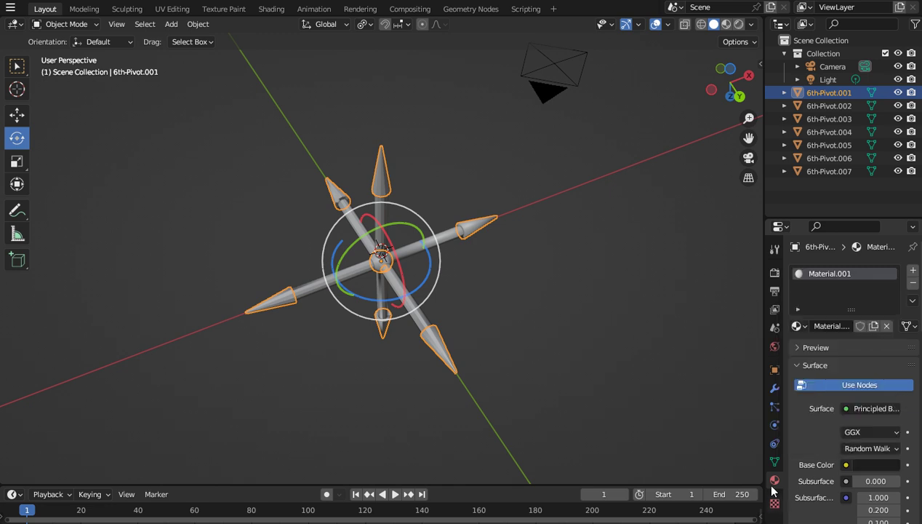
click(713, 259)
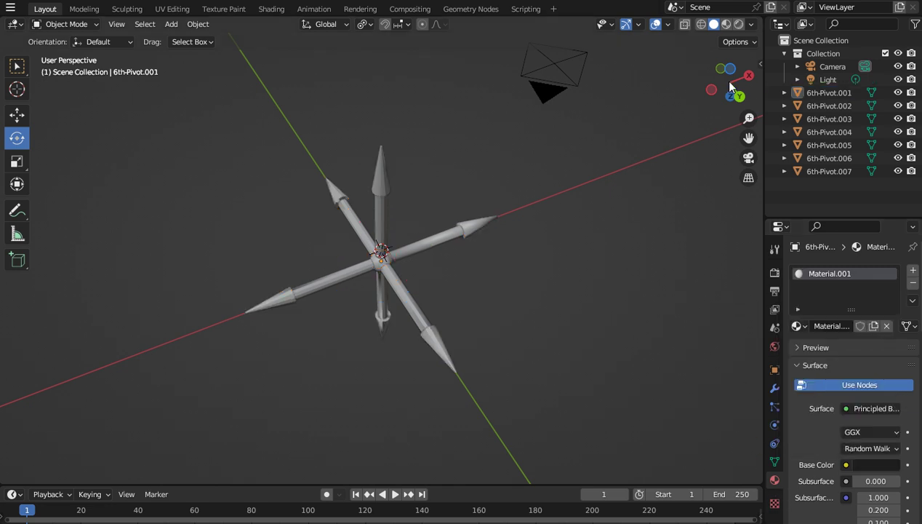
Step: Switch the viewport to Material Preview shading and view the pivot model from a closer angle
click(725, 26)
drag(733, 91, 720, 138)
scroll(613, 165, up, 2)
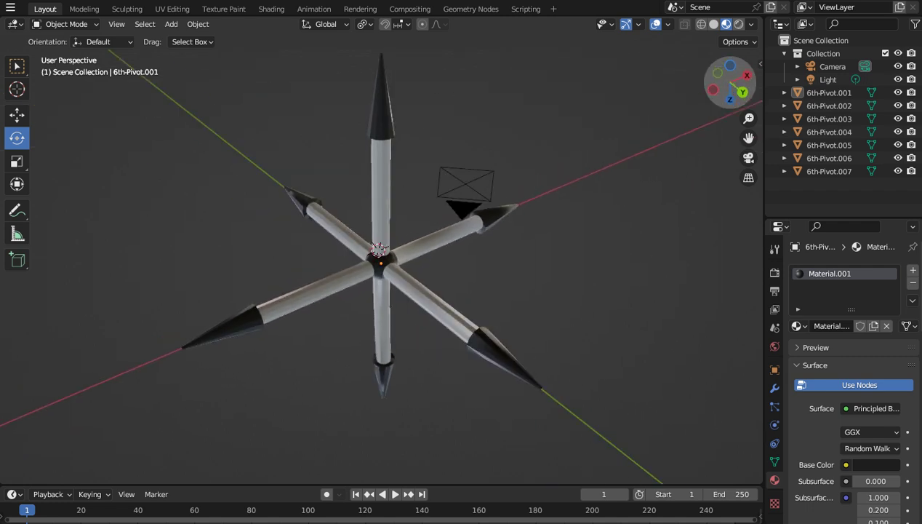
click(10, 8)
mouse_move(44, 48)
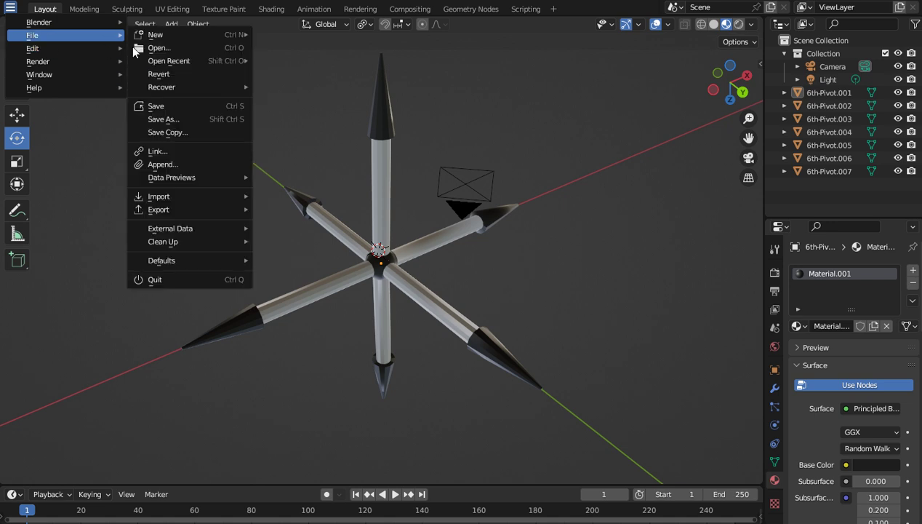
key(Escape)
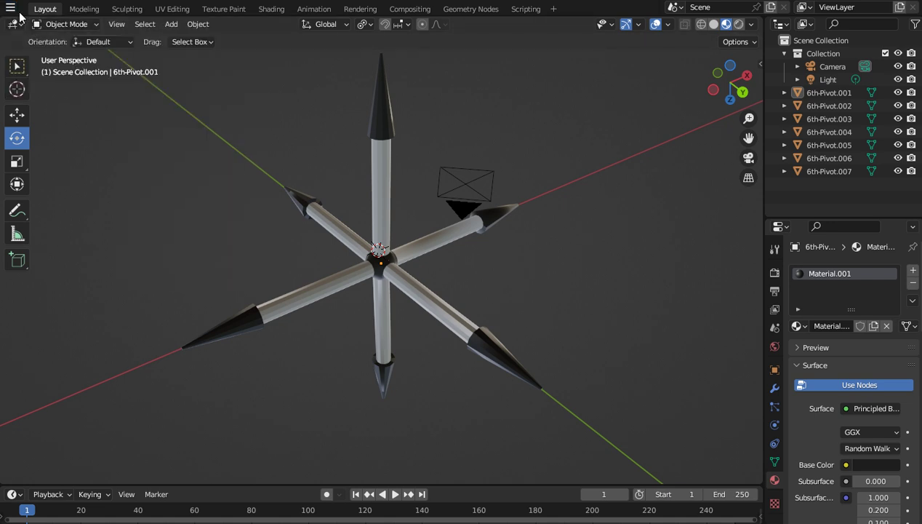
Step: Save a copy of the project into the Downloads folder with Save As
click(15, 10)
mouse_move(33, 43)
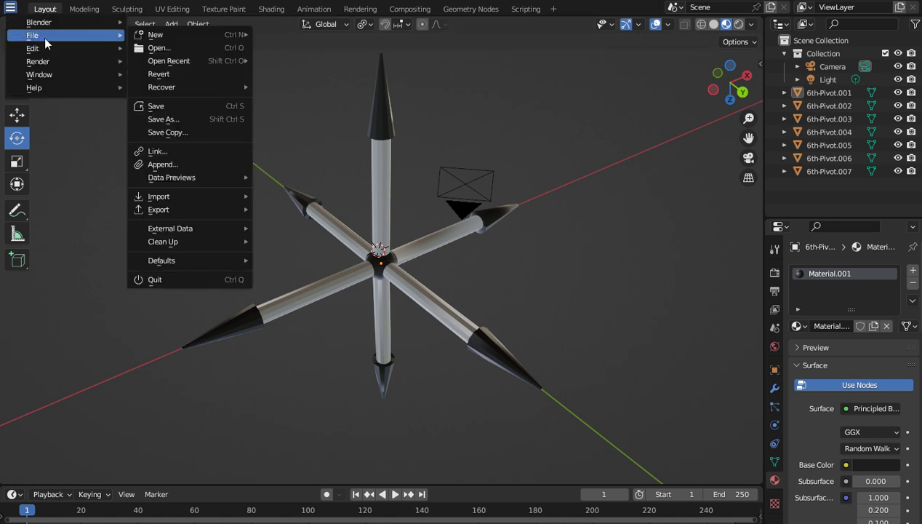
click(216, 119)
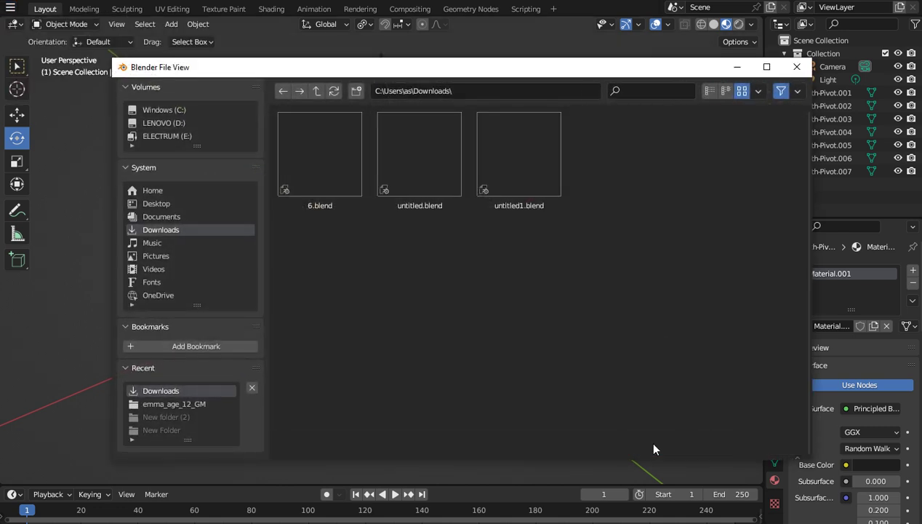
click(653, 449)
Step: Select the 6th-Pivot.003 tube on the positive X axis and give it a new material with a fake user
drag(727, 83, 565, 151)
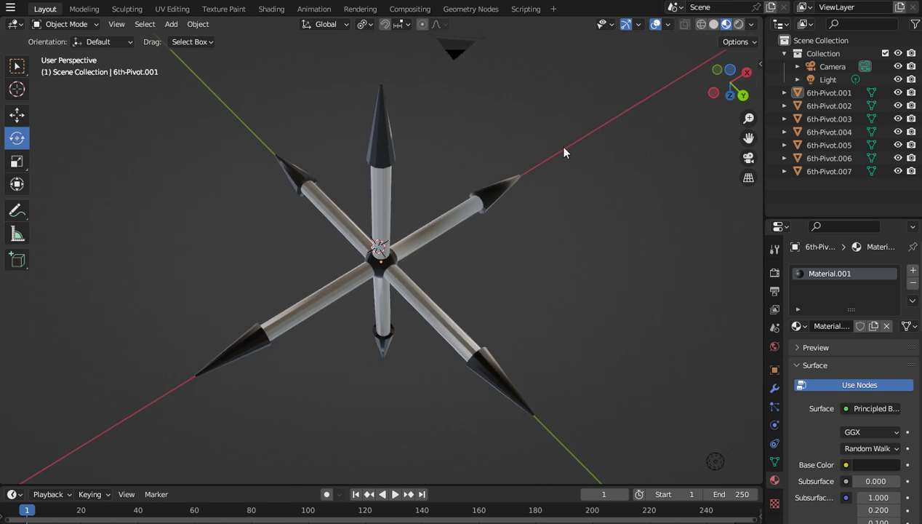
click(741, 77)
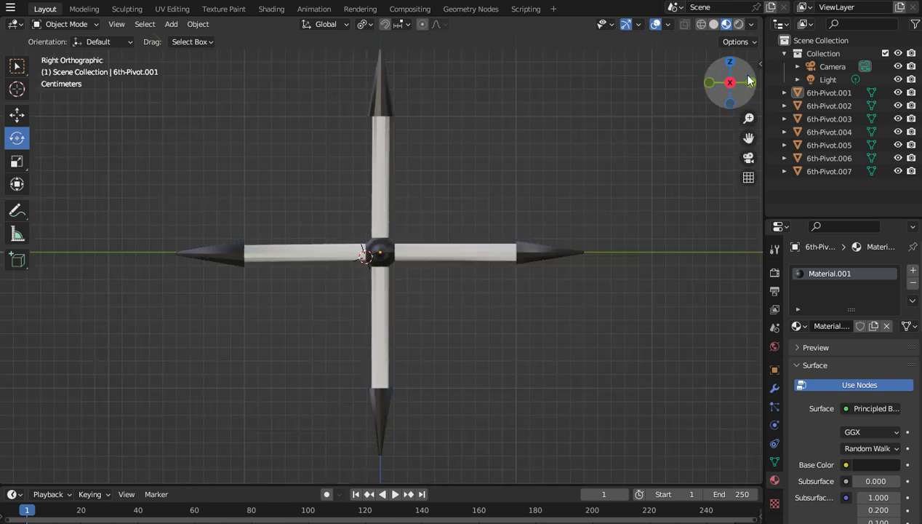
drag(742, 89, 713, 102)
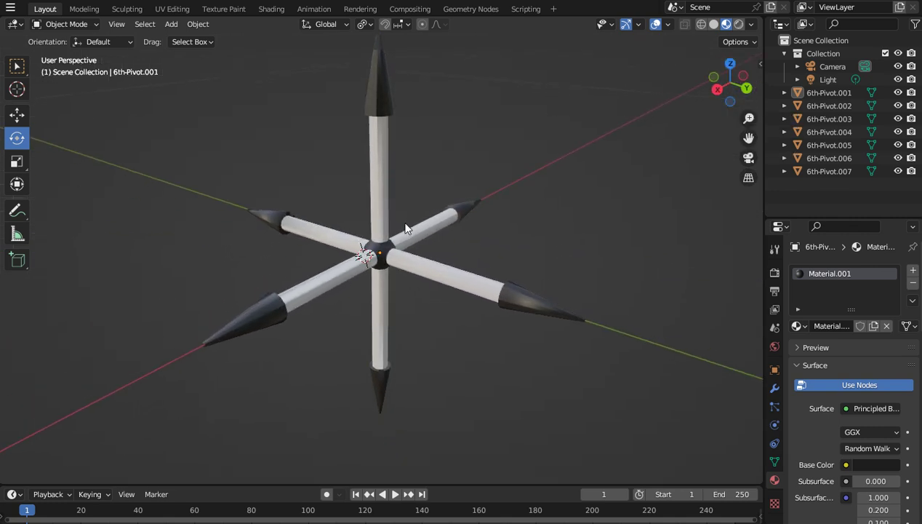
click(341, 278)
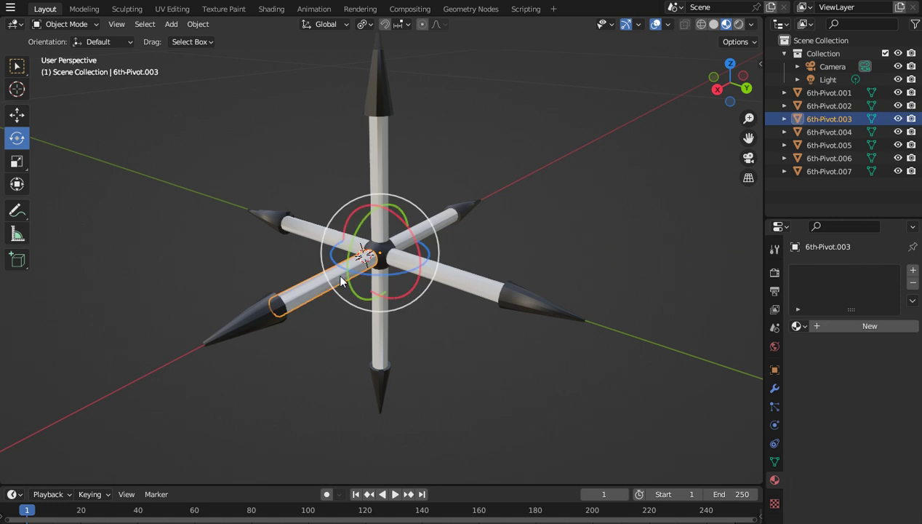
click(847, 325)
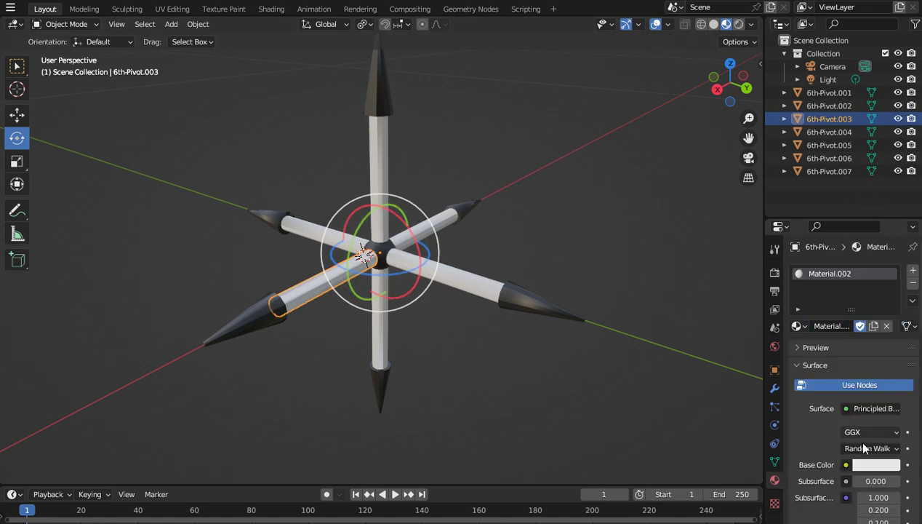
Step: Try sampling the red X axis line with the eyedropper as the 6th-Pivot.003 material's Base Color
click(872, 465)
click(883, 403)
click(538, 167)
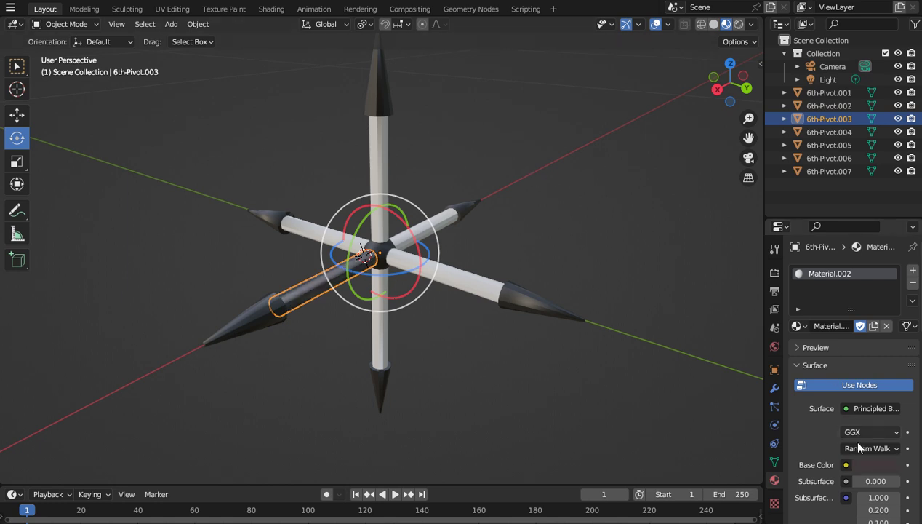
Step: Set the 6th-Pivot.003 material's Base Color to red by sampling the navigation gizmo's X axis ball, and deselect the tube
click(866, 466)
click(888, 406)
click(718, 88)
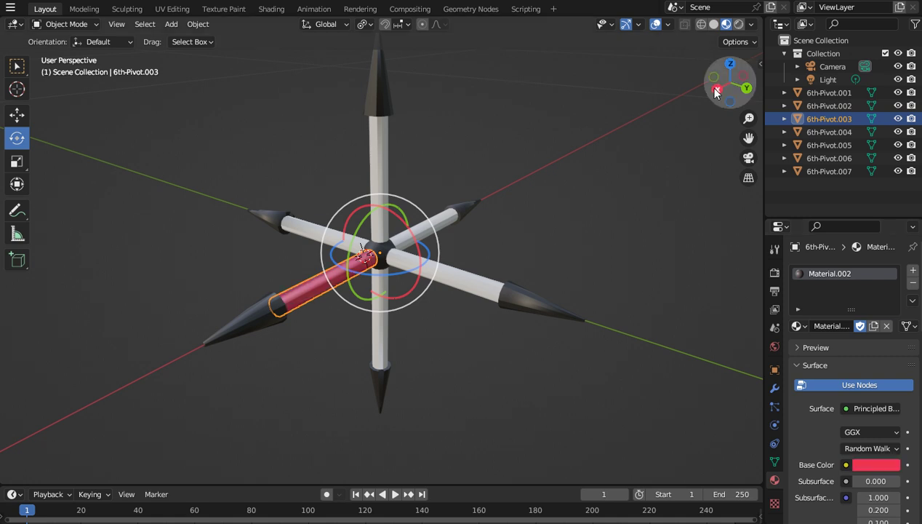
click(685, 121)
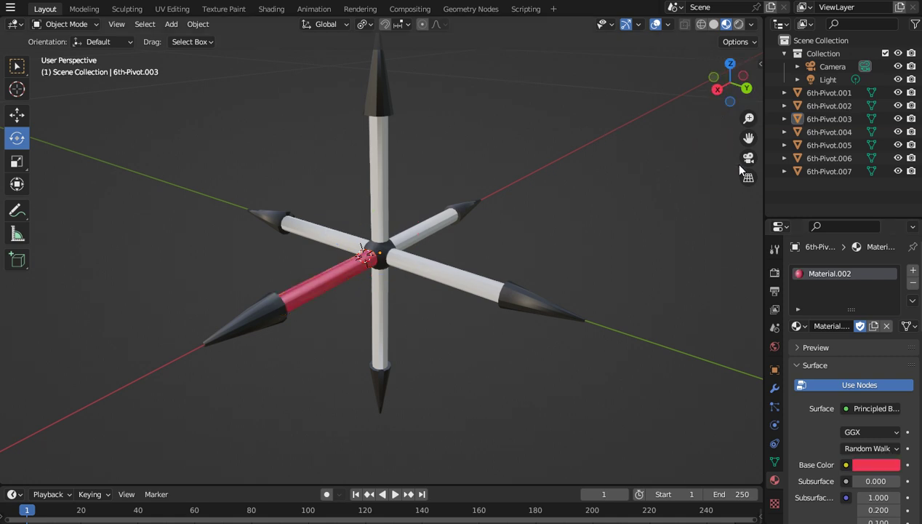
Step: Give the opposite X tube, 6th-Pivot.005, a new fake-user material with the gizmo's X red as Base Color, and deselect it
click(433, 230)
click(846, 326)
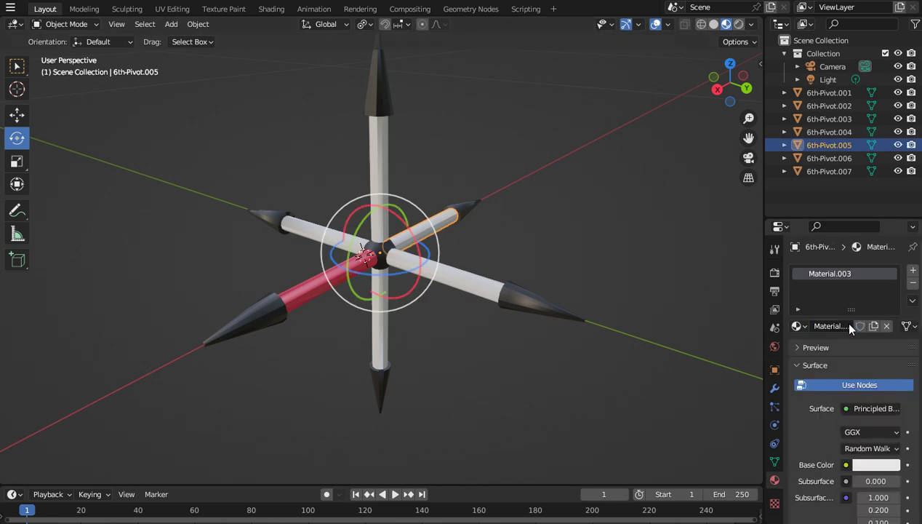
click(859, 326)
click(859, 464)
click(888, 408)
click(715, 87)
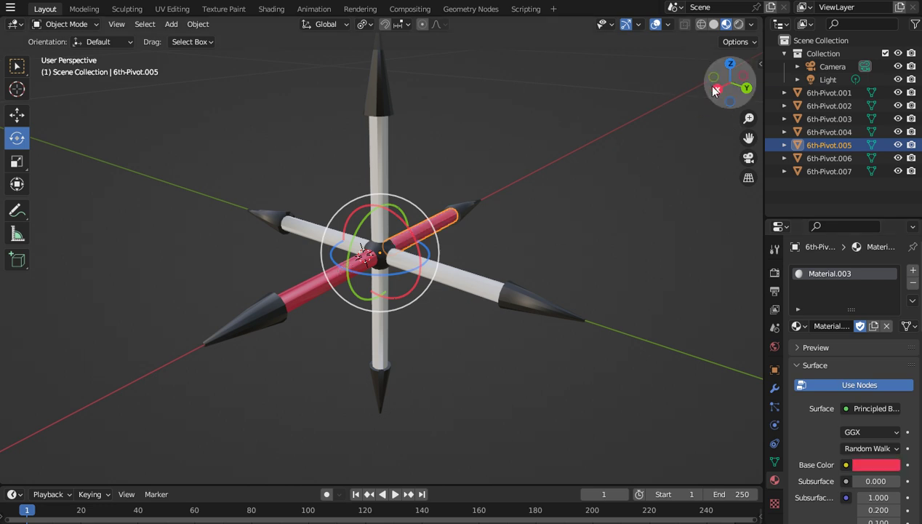
click(648, 101)
Step: Give the positive Y tube, 6th-Pivot.002, a new material with Base Color sampled from the navigation gizmo's green Y ball
scroll(643, 114, down, 2)
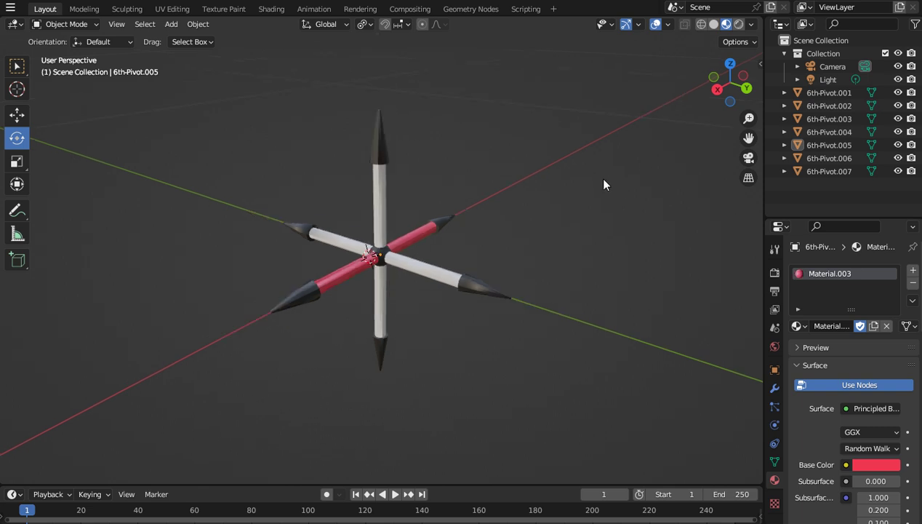
click(428, 258)
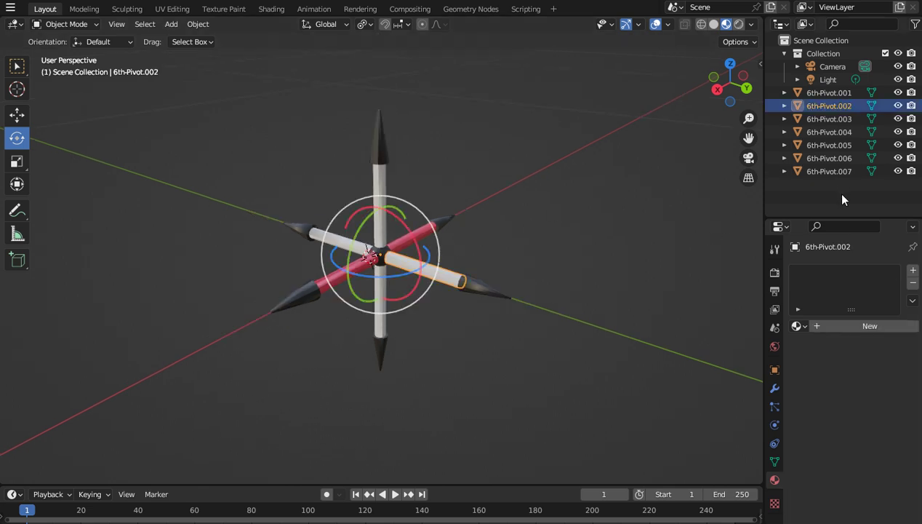
click(837, 323)
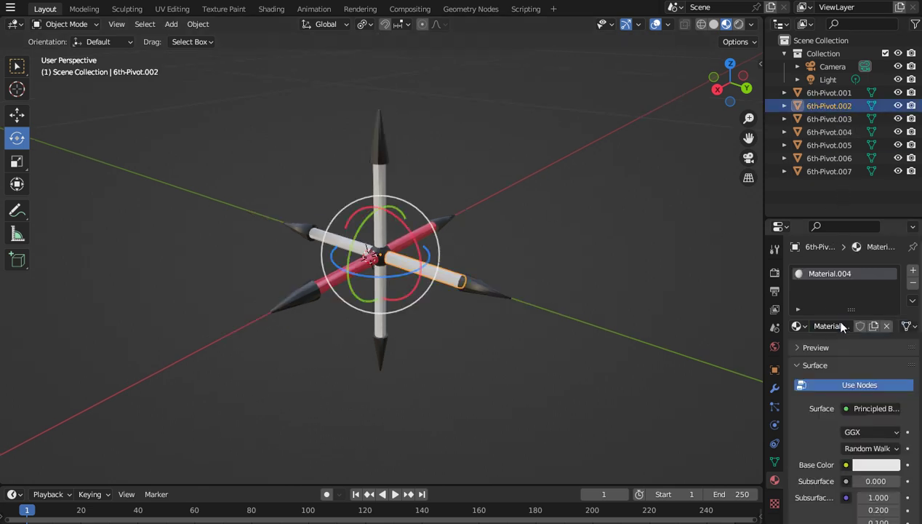
click(875, 465)
click(889, 406)
click(747, 86)
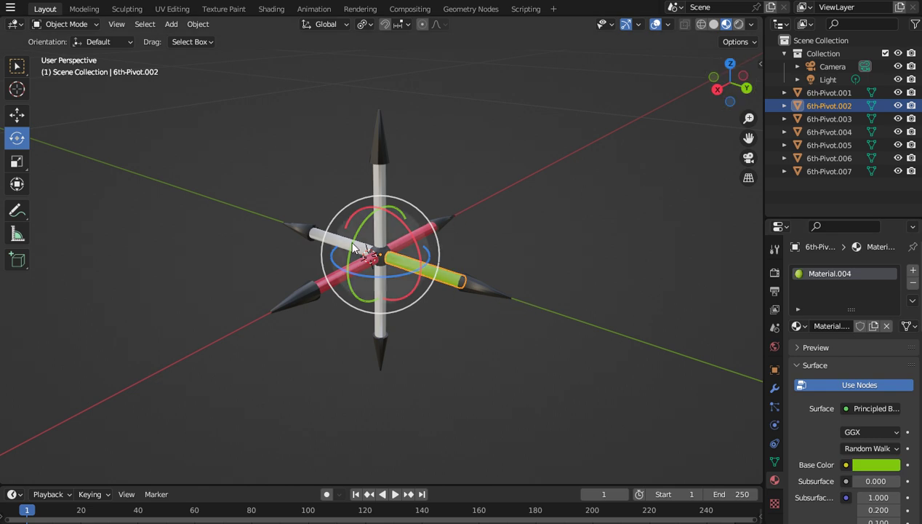
Step: Give the negative Y tube, 6th-Pivot.004, a new fake-user material with the gizmo's Y green as Base Color, and deselect it
click(337, 243)
click(864, 326)
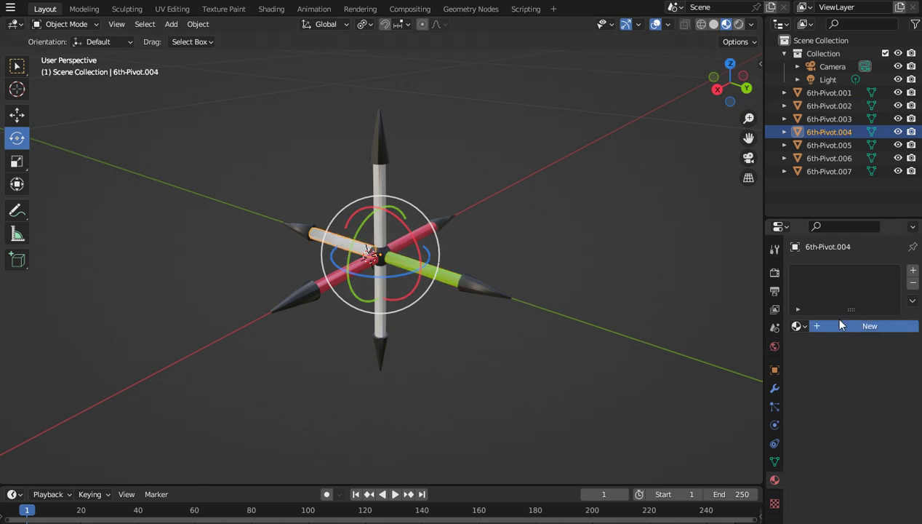
click(871, 462)
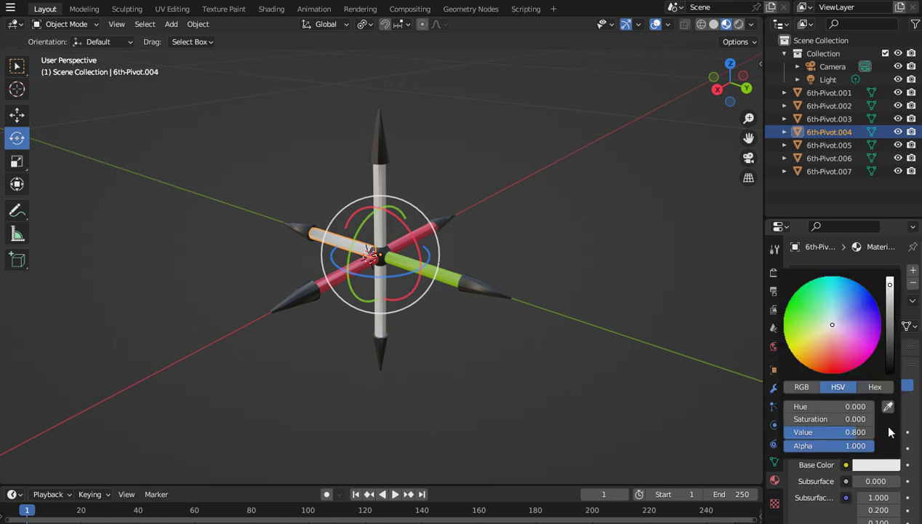
click(886, 406)
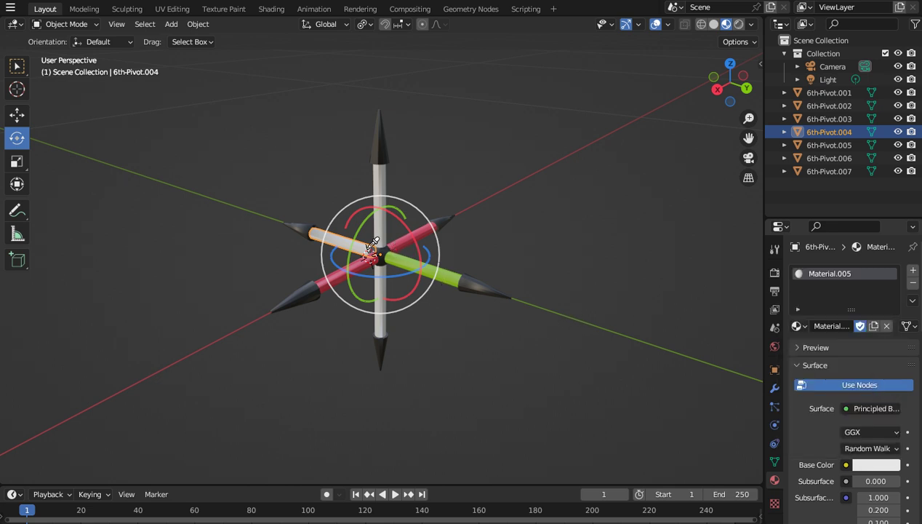
click(749, 83)
click(660, 127)
Step: Give the upper Z tube, 6th-Pivot.006, a new fake-user material with Base Color sampled from the gizmo's blue Z ball
drag(728, 82, 722, 118)
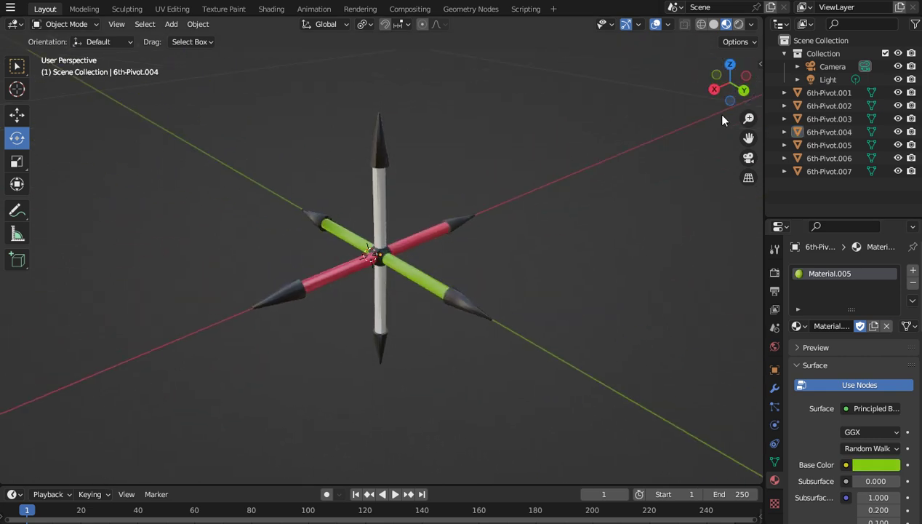
click(381, 192)
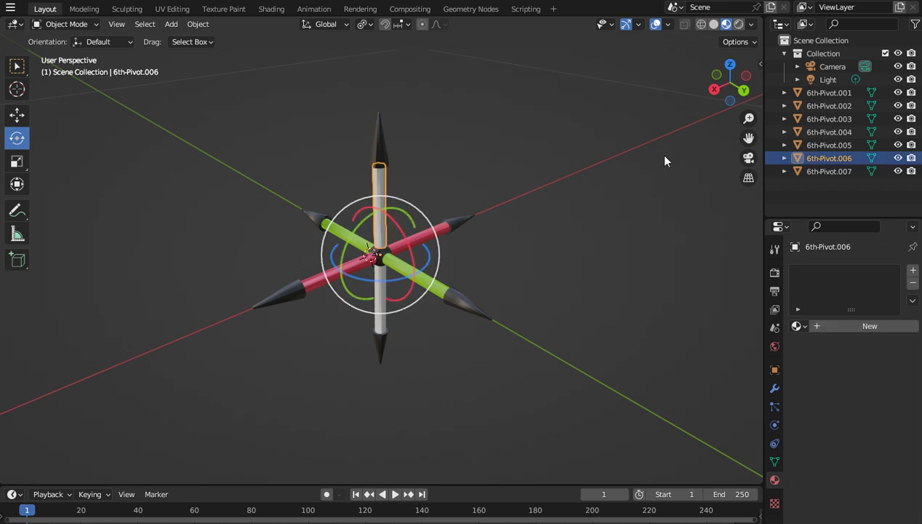
click(858, 325)
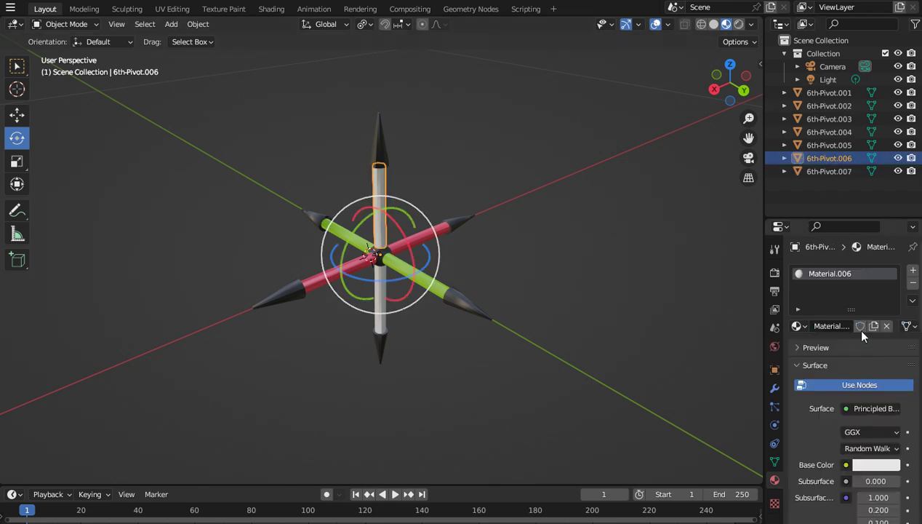
click(856, 464)
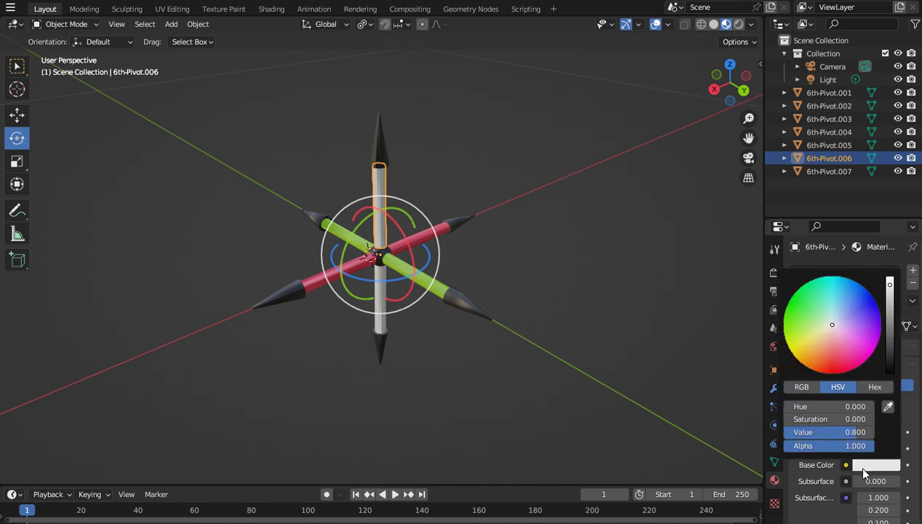
click(888, 407)
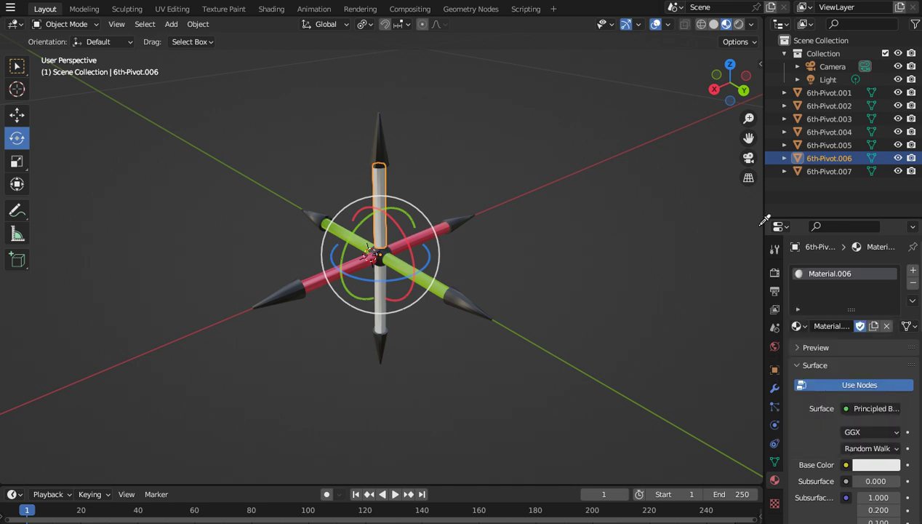
click(728, 63)
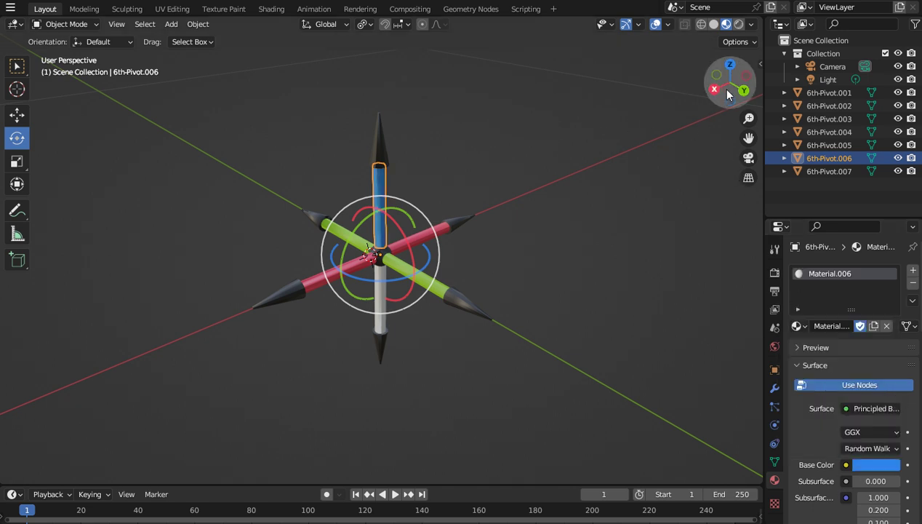
Step: Give the lower Z tube, 6th-Pivot.007, a new fake-user material with dark blue sampled from the gizmo's negative Z ball, and deselect it
drag(720, 96, 730, 93)
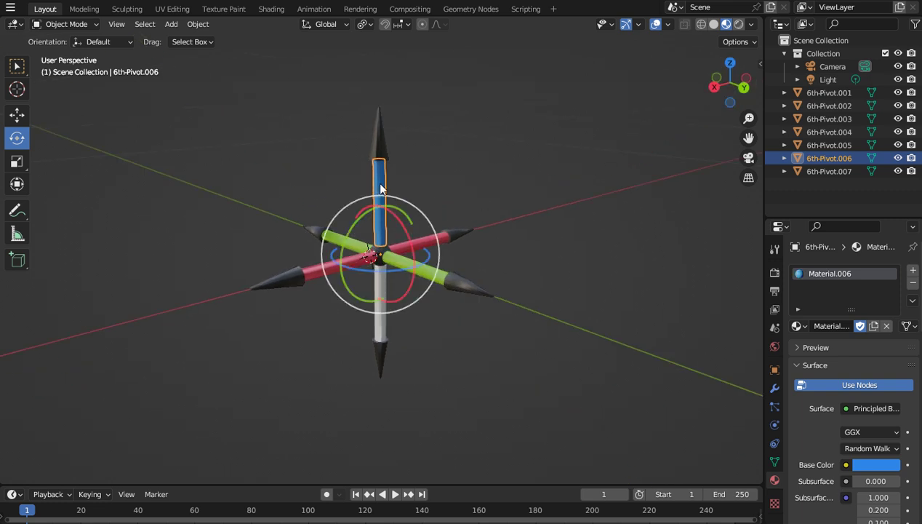
click(379, 289)
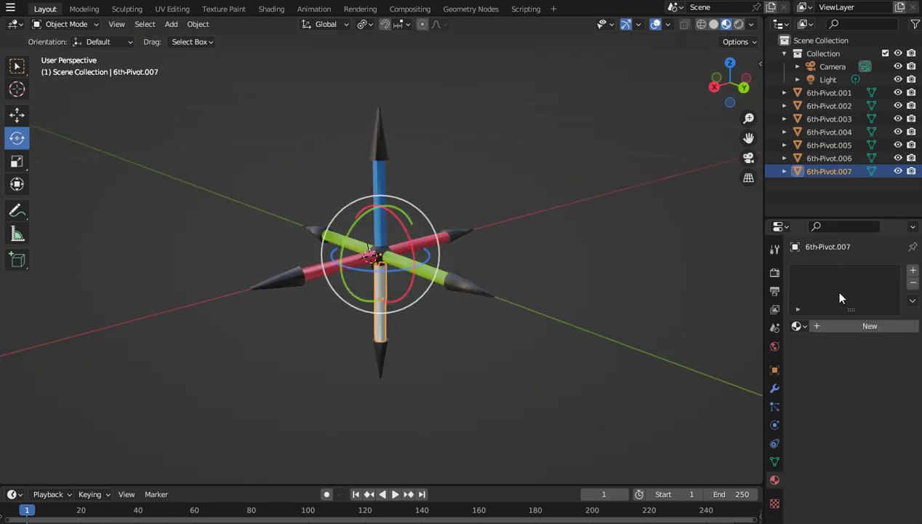
click(834, 325)
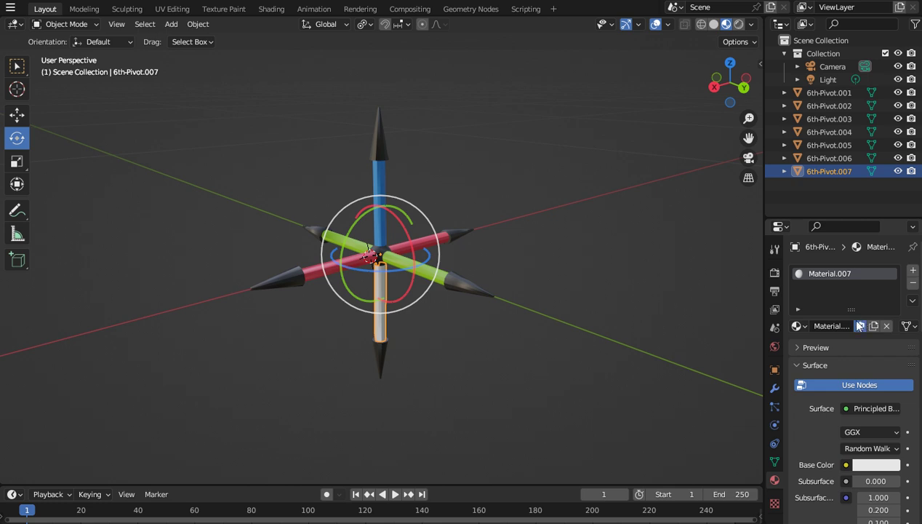
click(854, 464)
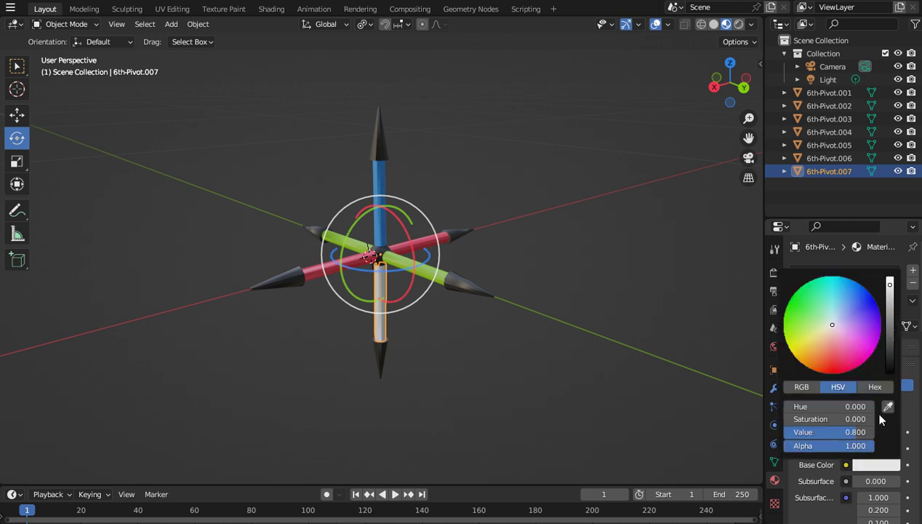
click(888, 406)
click(732, 99)
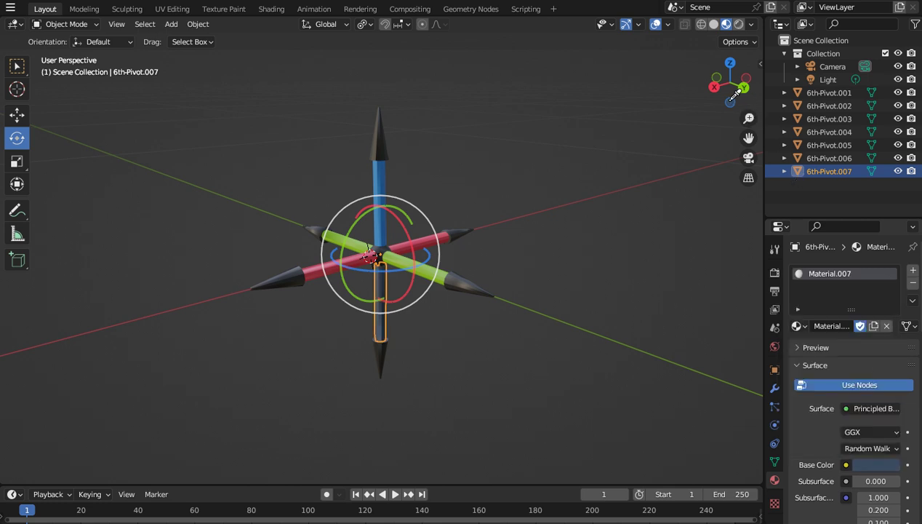
click(617, 135)
Step: Examine the coloured pivot up close and compare the materials of the X tubes 6th-Pivot.003 and 6th-Pivot.005
drag(727, 81, 624, 149)
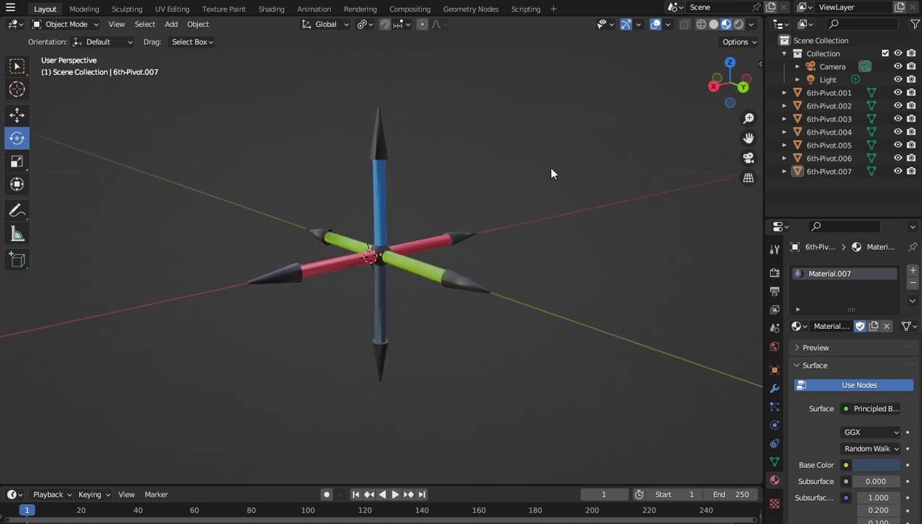
scroll(552, 173, up, 2)
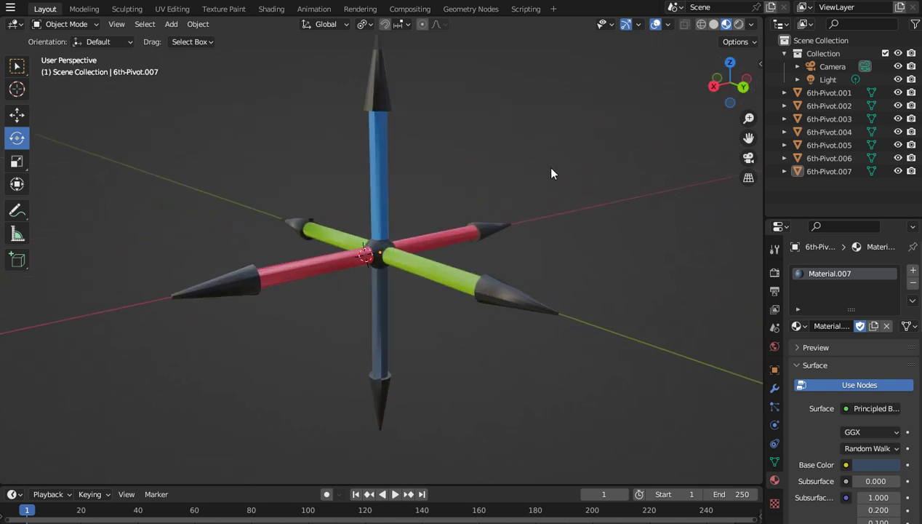
click(348, 254)
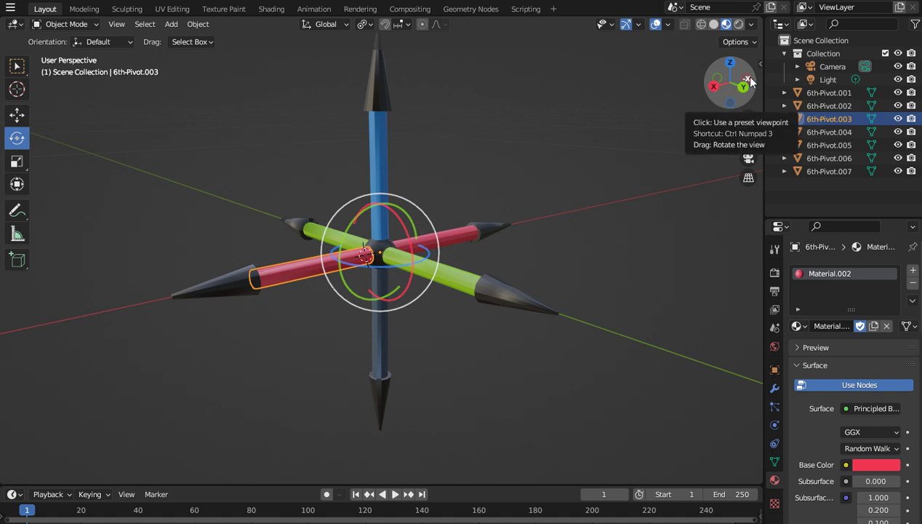
click(472, 235)
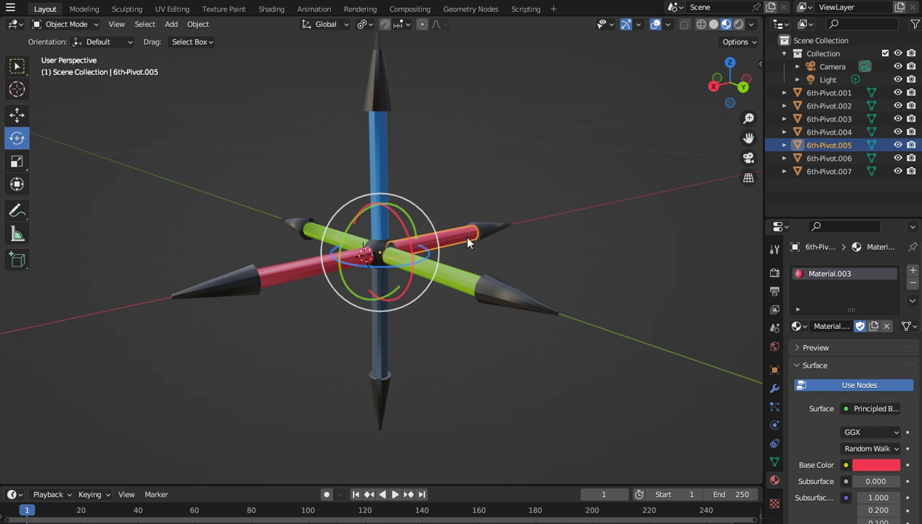
scroll(216, 291, down, 1)
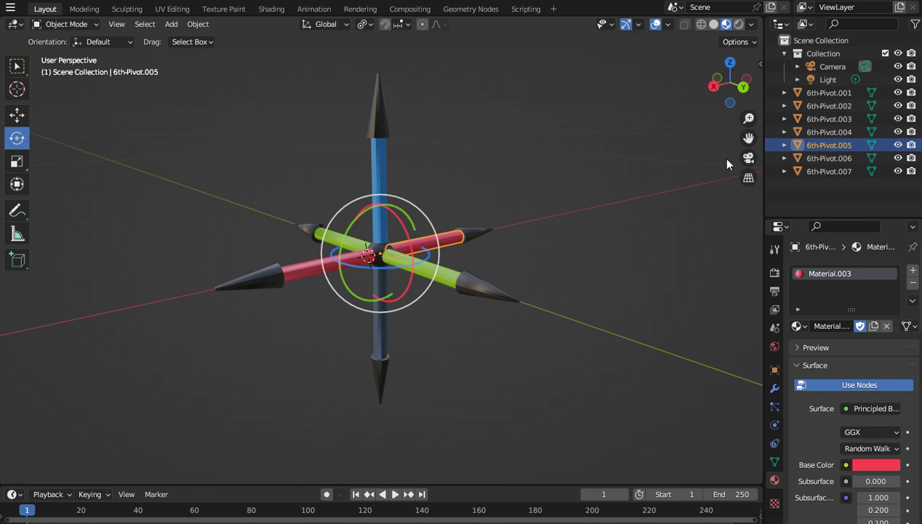
Step: Examine the coloured pivot from several angles, including the ball-and-arrowheads object 6th-Pivot.001
drag(729, 80, 736, 92)
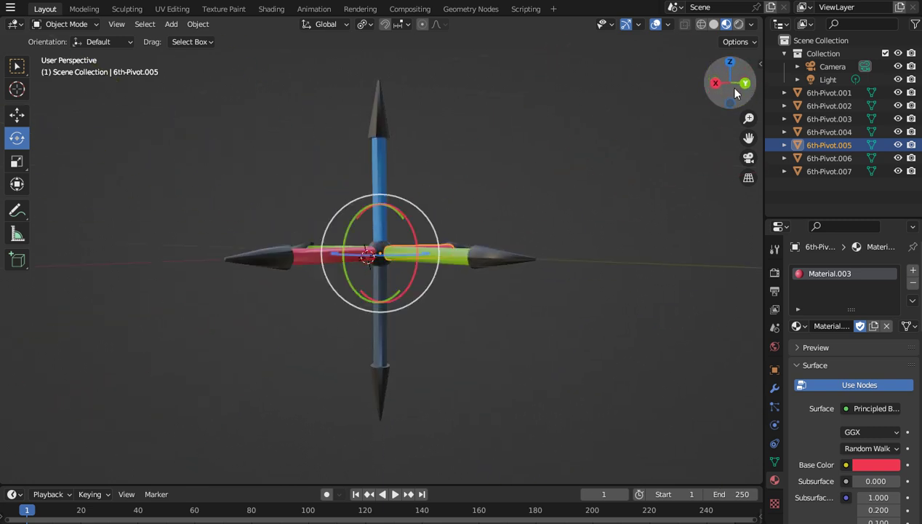
click(374, 119)
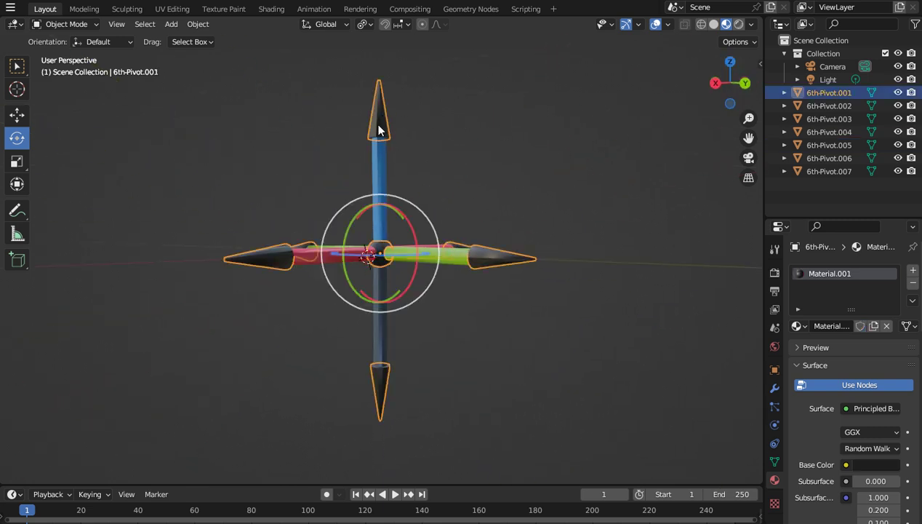
drag(733, 82, 739, 86)
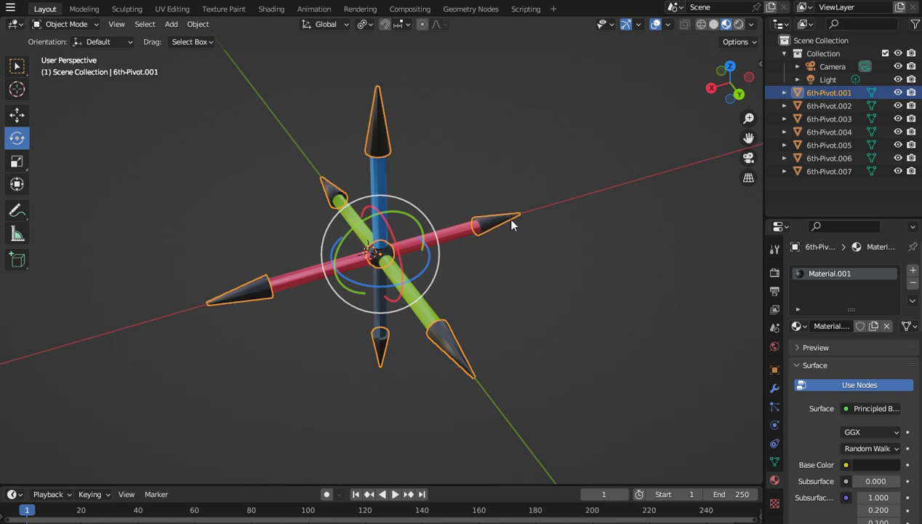
drag(731, 82, 599, 172)
scroll(599, 172, down, 2)
click(643, 132)
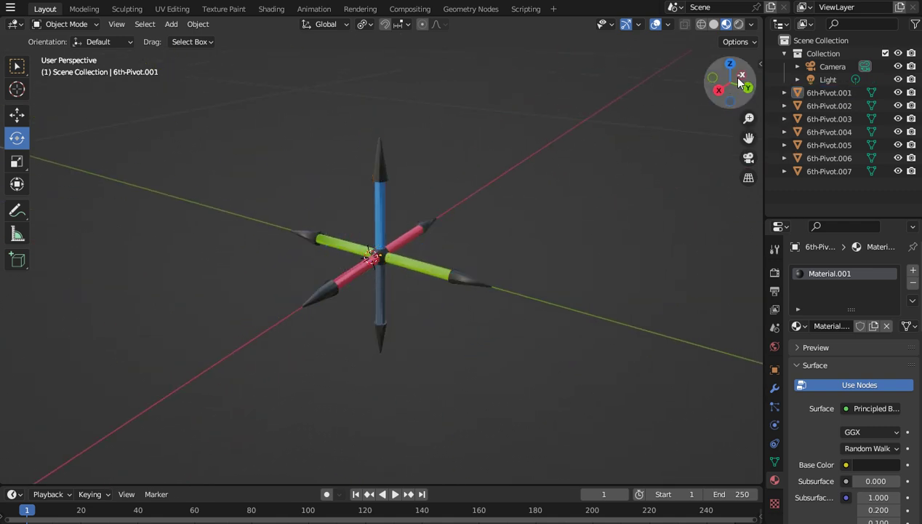
mouse_move(737, 80)
mouse_down()
mouse_move(703, 81)
mouse_move(730, 79)
mouse_up()
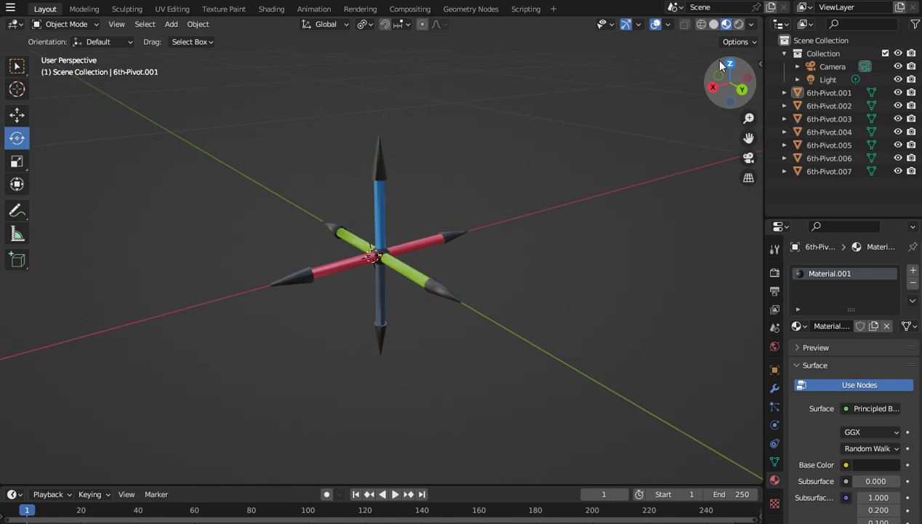
scroll(582, 189, down, 2)
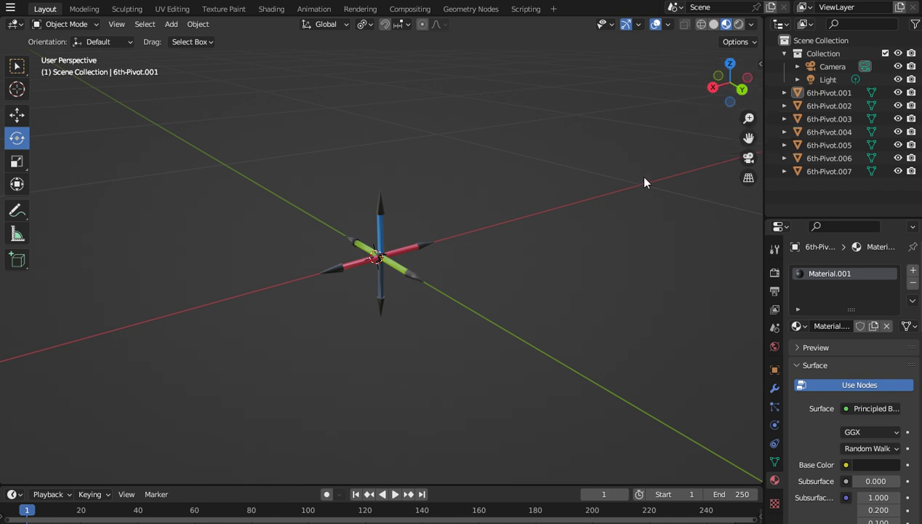
Step: Parent the tubes 6th-Pivot.002 to 6th-Pivot.007 to the ball-and-arrowheads object 6th-Pivot.001, and expand its hierarchy
click(379, 255)
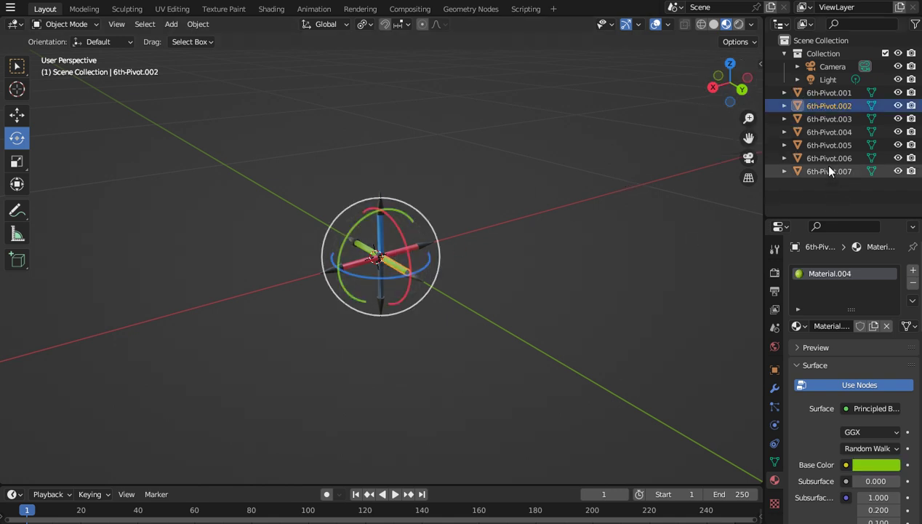
click(826, 94)
drag(841, 166, 813, 105)
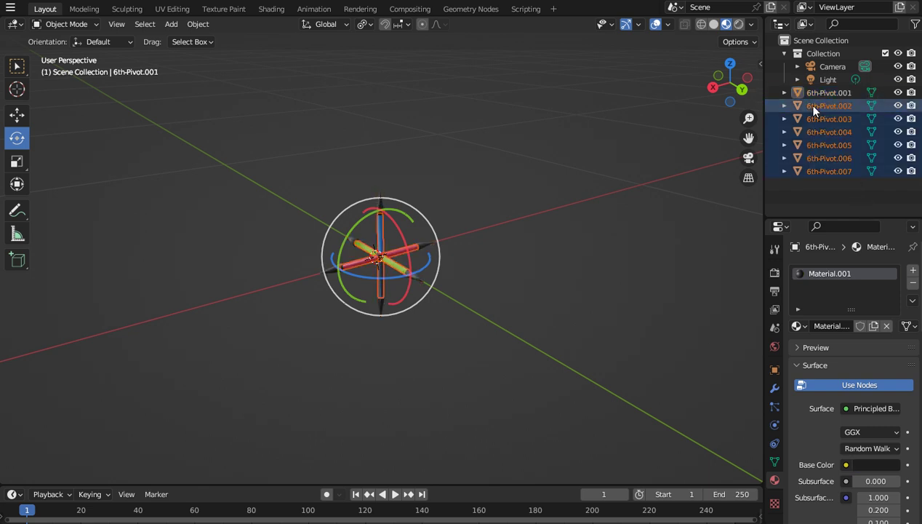
ctrl+click(823, 91)
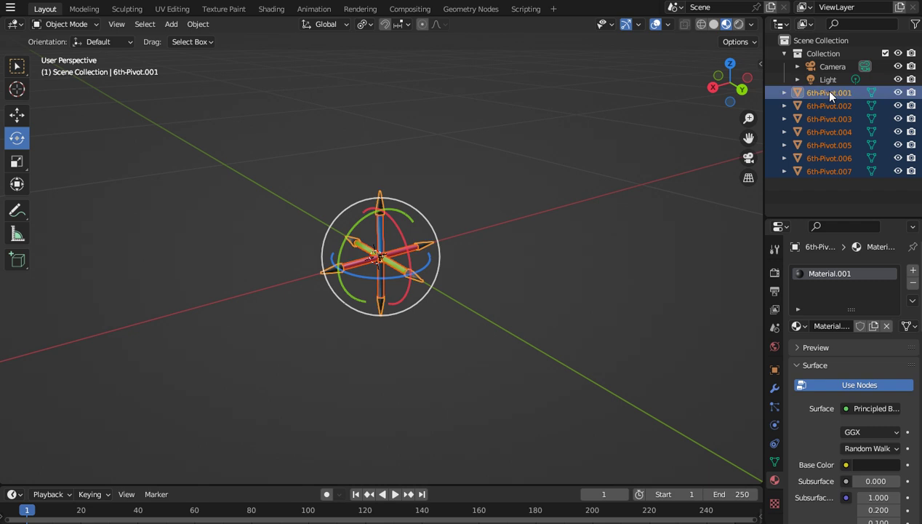
click(198, 24)
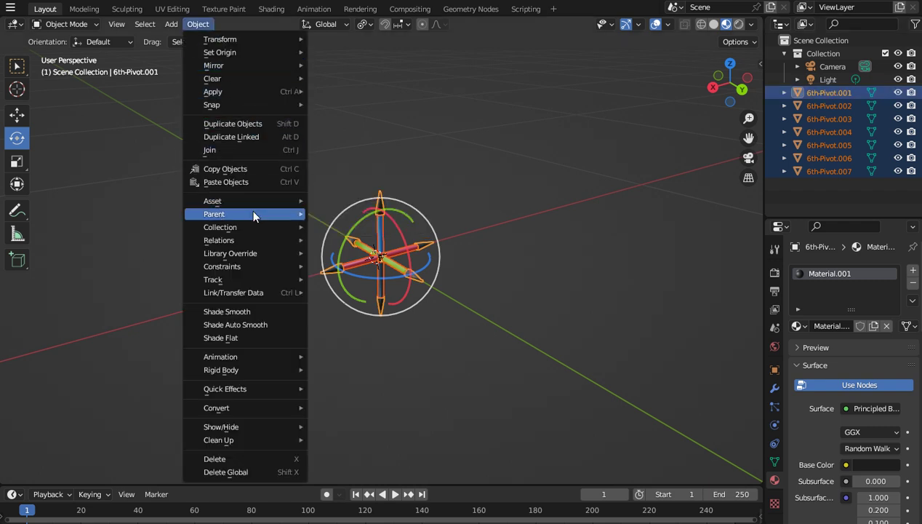
mouse_move(280, 202)
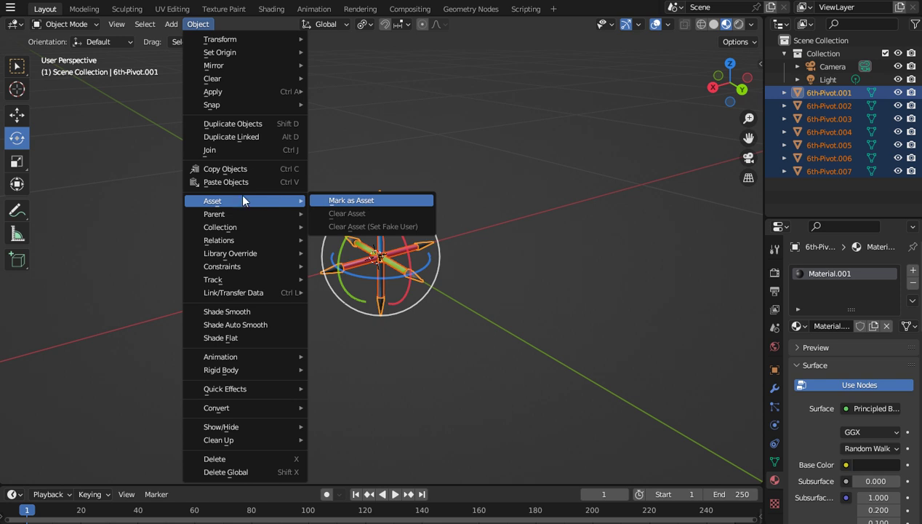
mouse_move(228, 214)
click(358, 211)
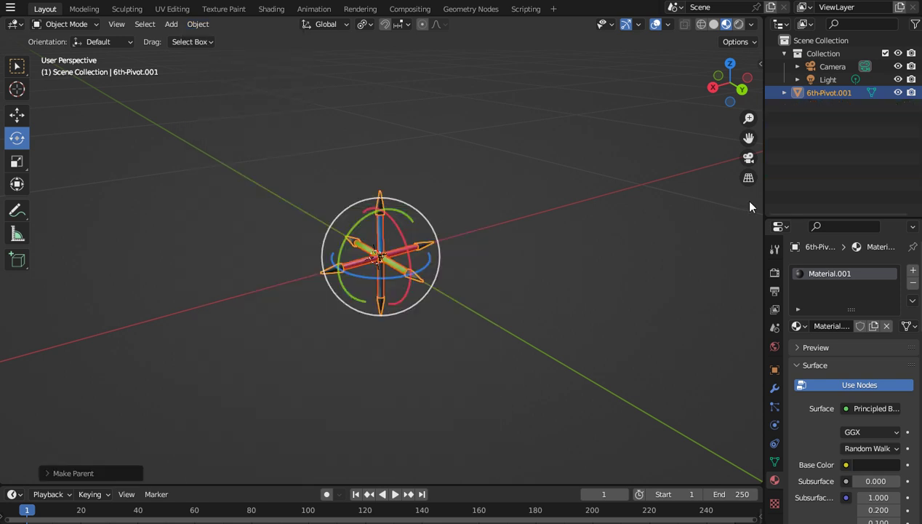
click(843, 139)
click(784, 92)
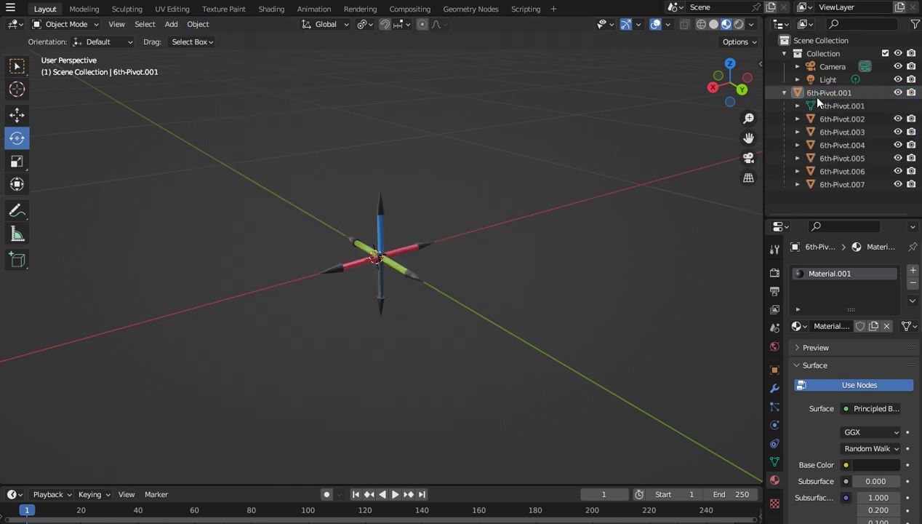
double_click(832, 93)
drag(834, 95, 795, 93)
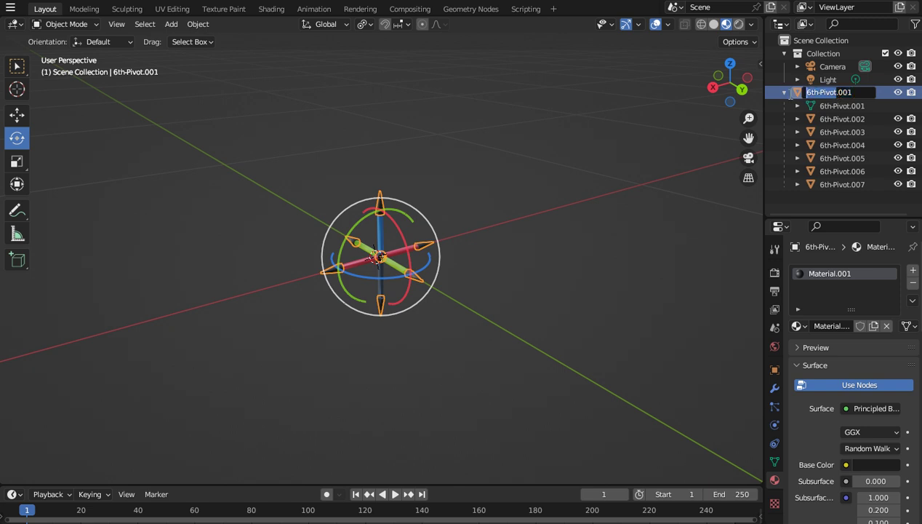
click(798, 194)
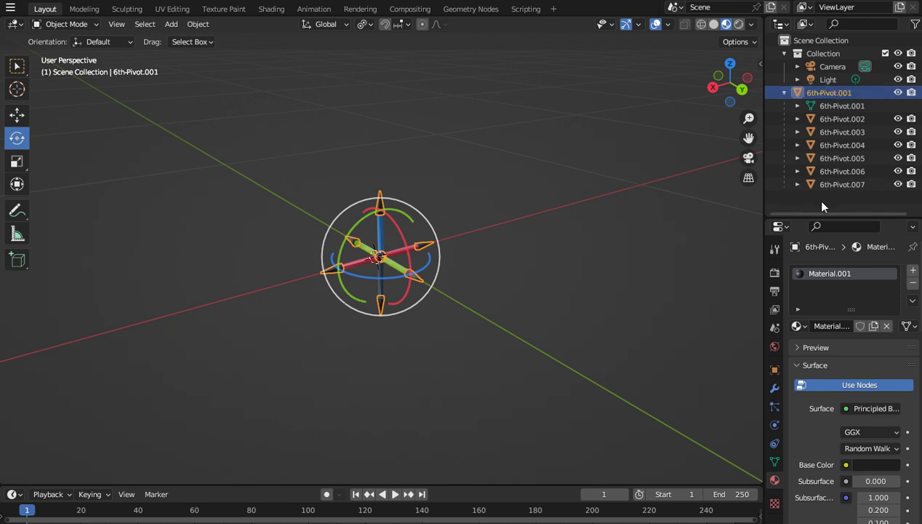
Step: Export 6th-Pivot.001 with all its child tubes as the Collada file 6th-Pivot.dae in the Downloads folder
drag(828, 202, 791, 86)
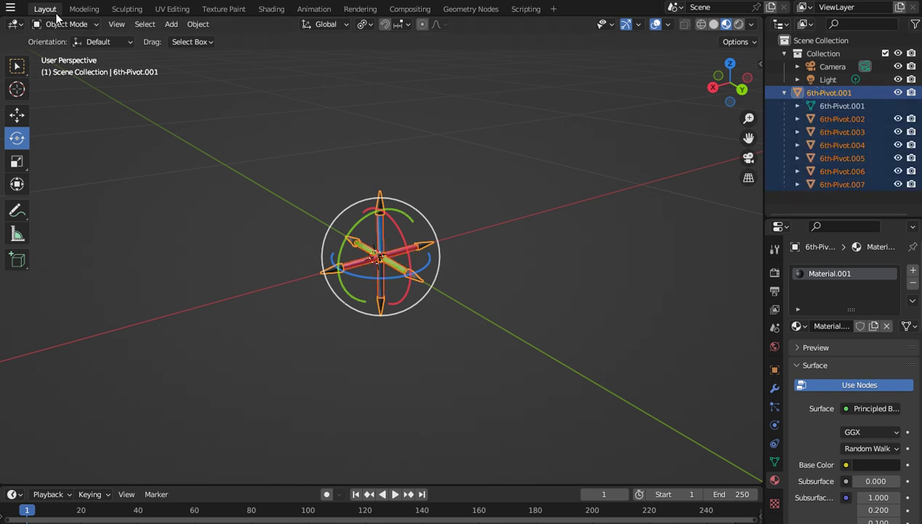
click(11, 8)
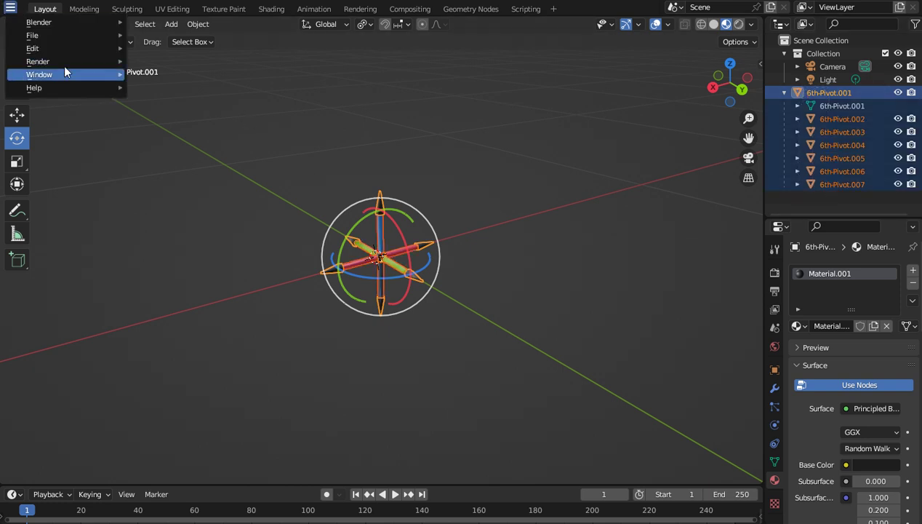
mouse_move(86, 58)
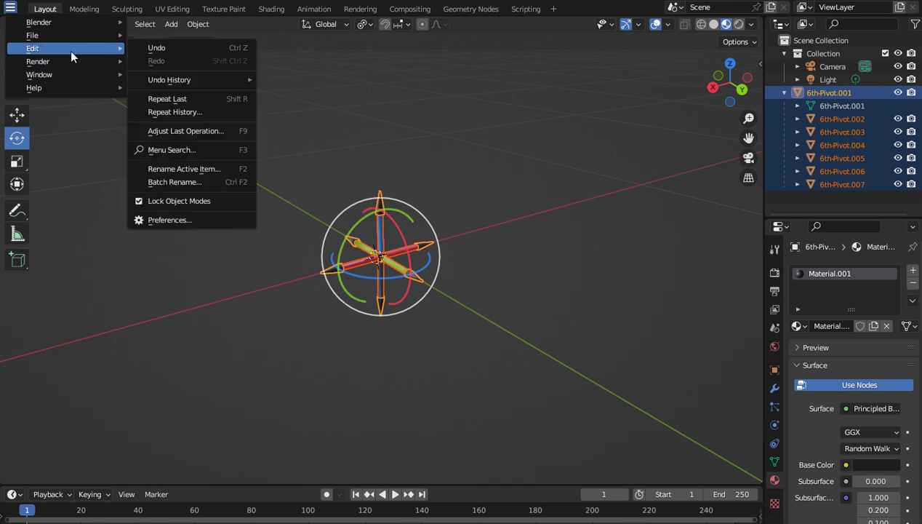
mouse_move(73, 37)
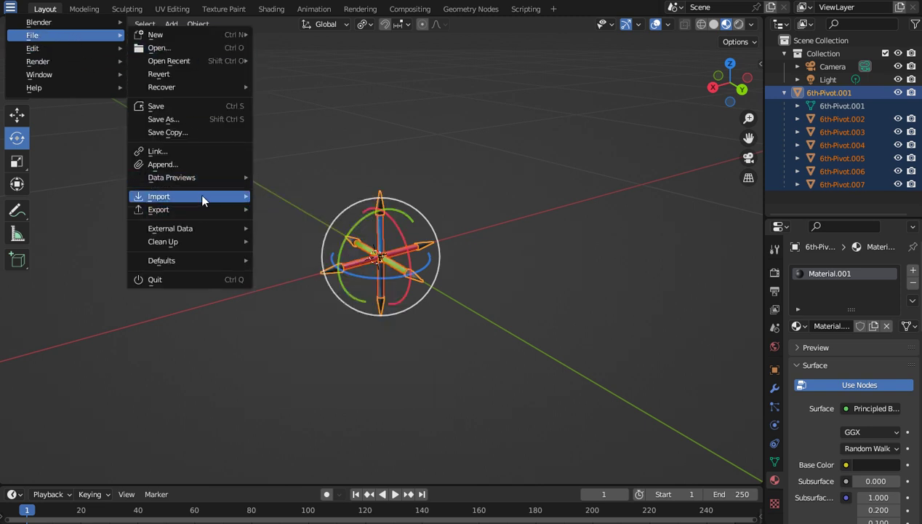
mouse_move(201, 210)
click(291, 209)
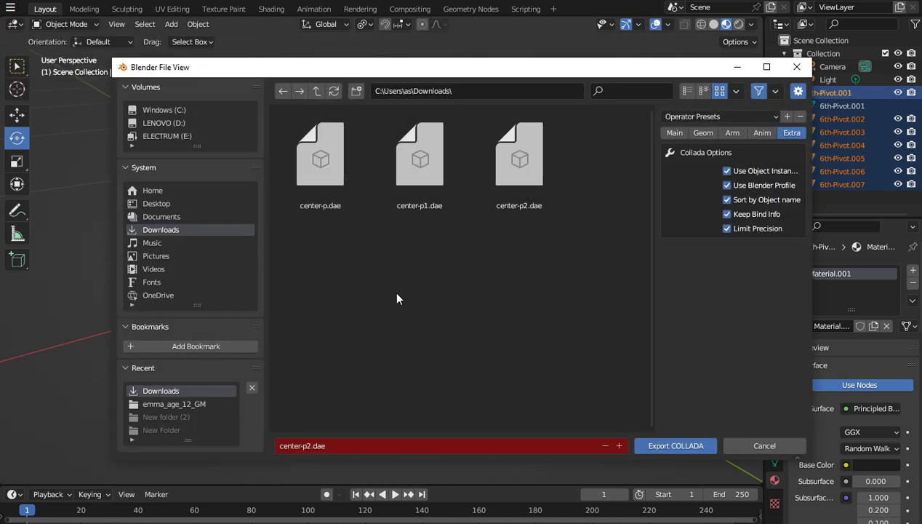
click(406, 446)
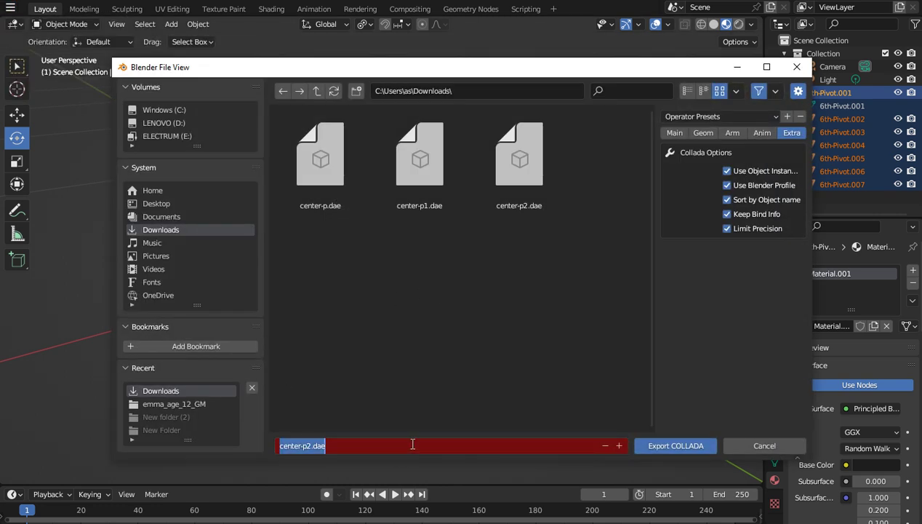
text(6th-Pivot)
click(464, 359)
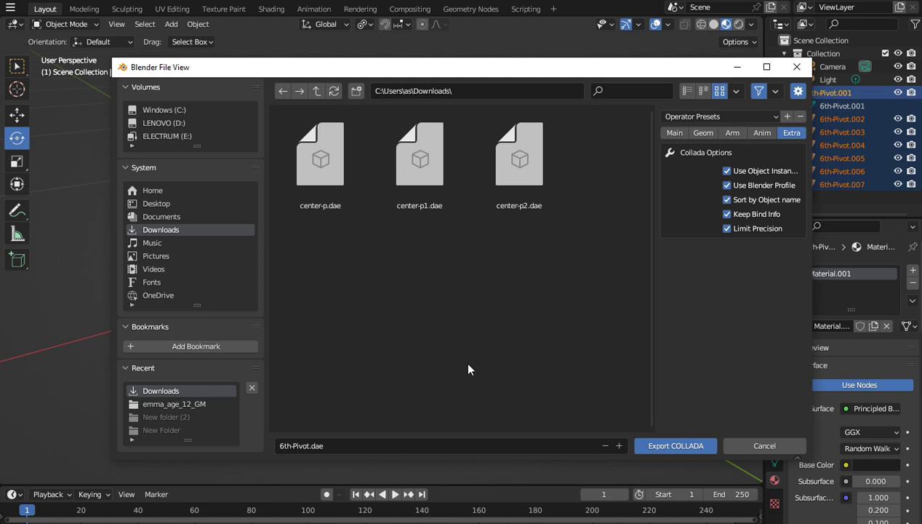
click(669, 445)
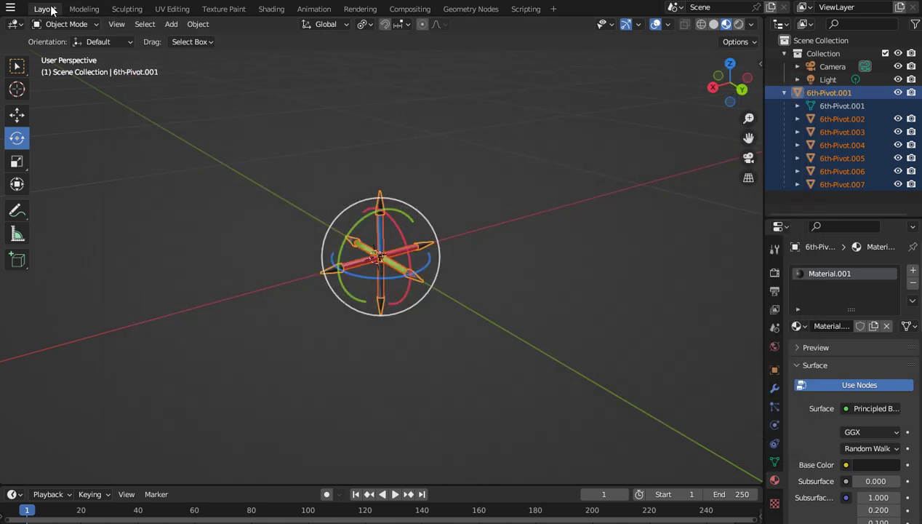
Step: Export the selected pivot parts as the Wavefront OBJ file 6th-Pivot.obj in the Downloads folder
click(773, 369)
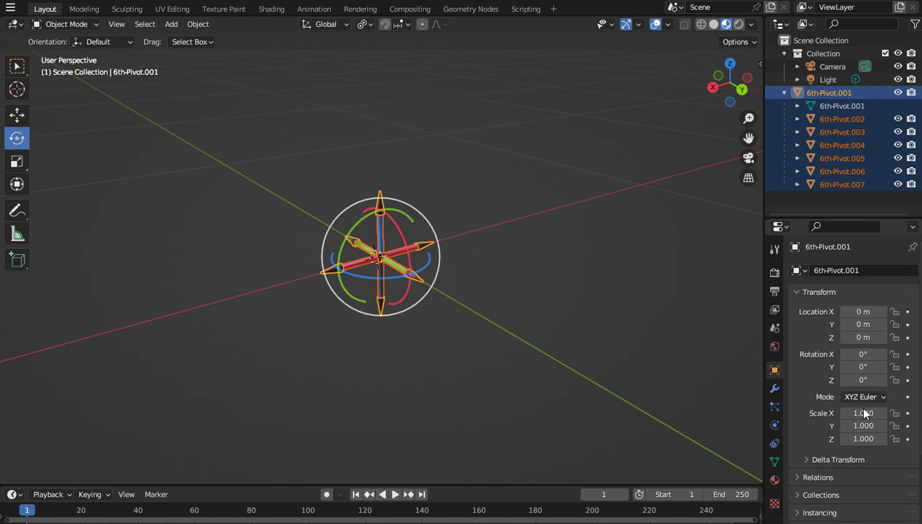
click(10, 7)
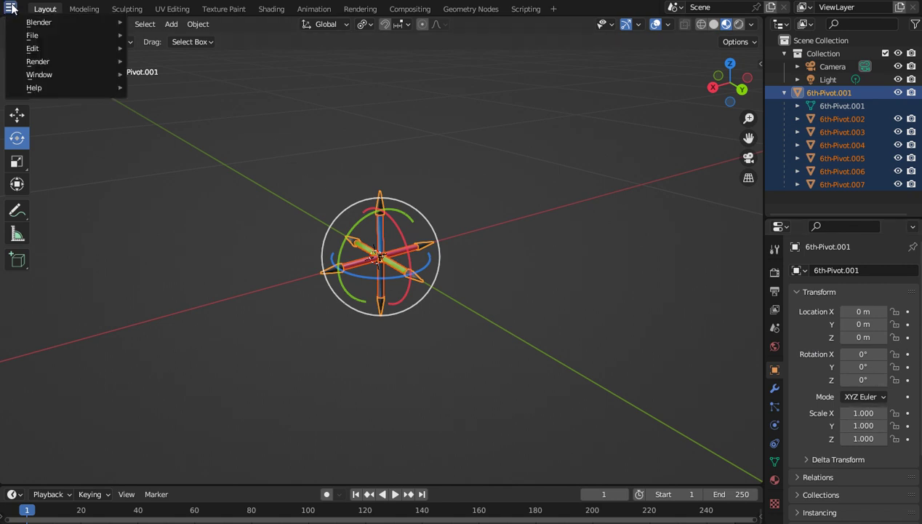
mouse_move(61, 49)
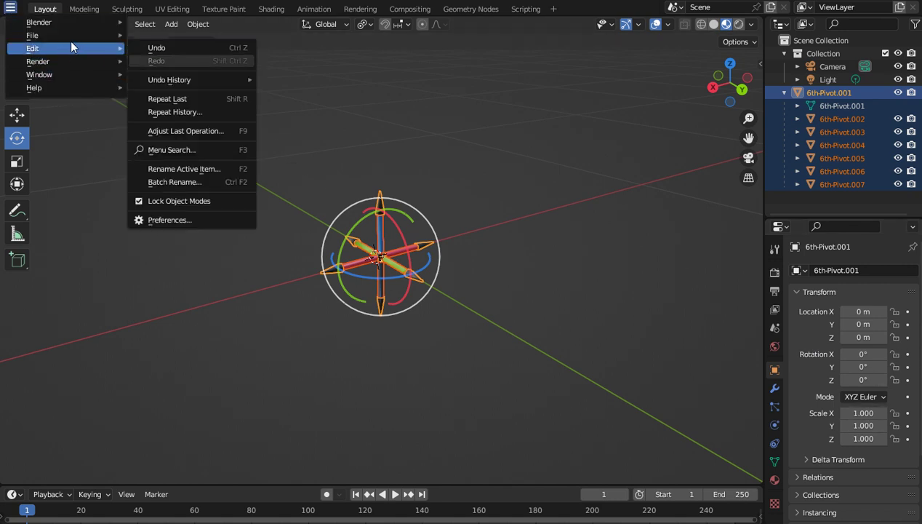
mouse_move(39, 36)
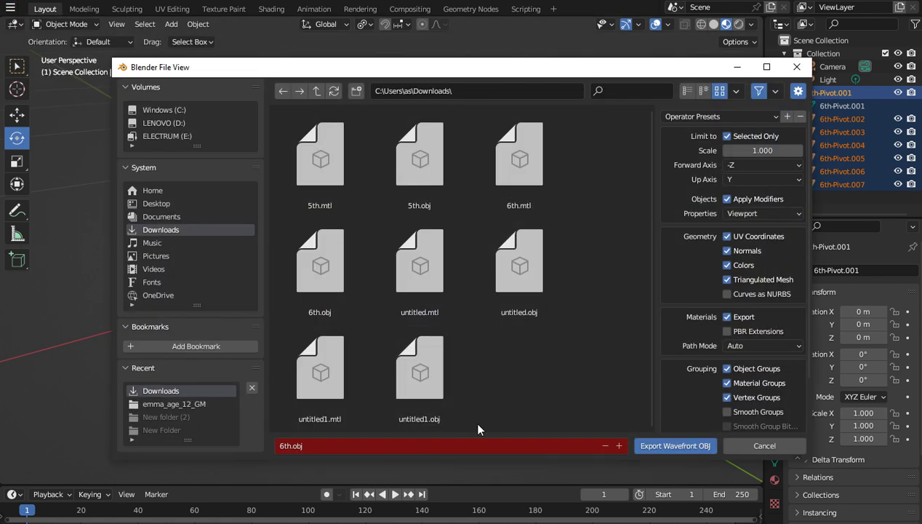
text(6th-Pivot)
click(549, 394)
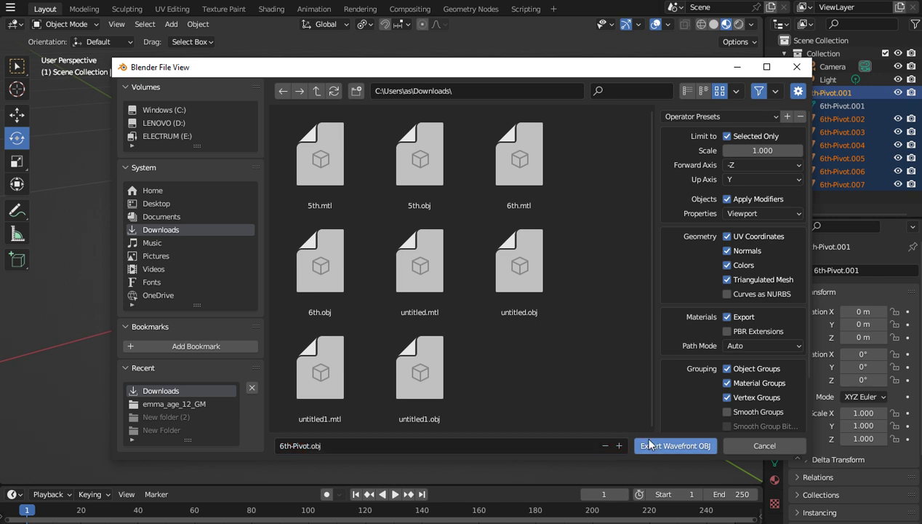
click(675, 445)
Step: Delete the whole pivot hierarchy from the scene and import the Wavefront file 6th-Pivot.obj from Downloads in its place
right_click(814, 121)
click(821, 124)
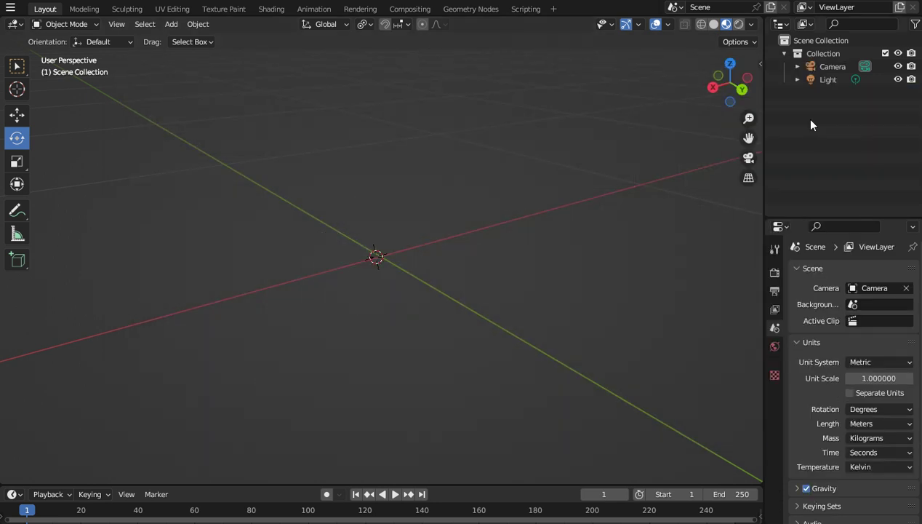
click(10, 8)
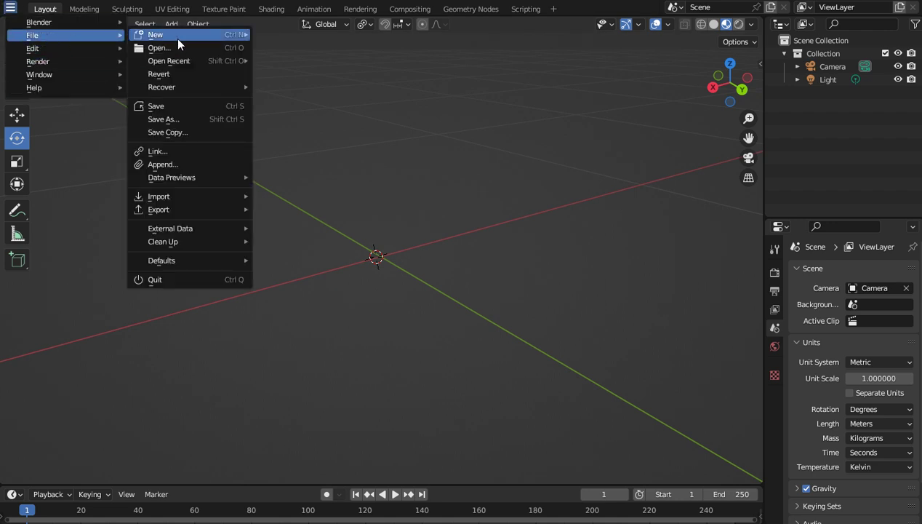
mouse_move(174, 196)
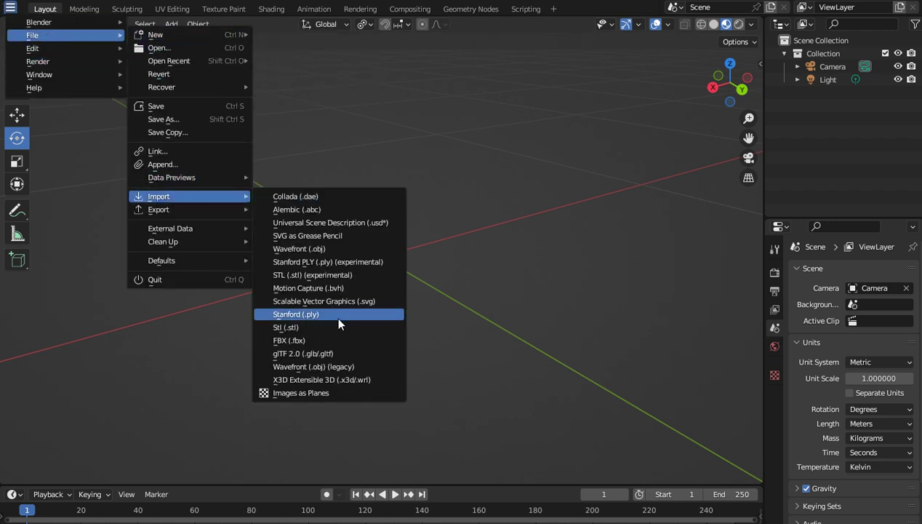
click(354, 247)
scroll(499, 262, down, 3)
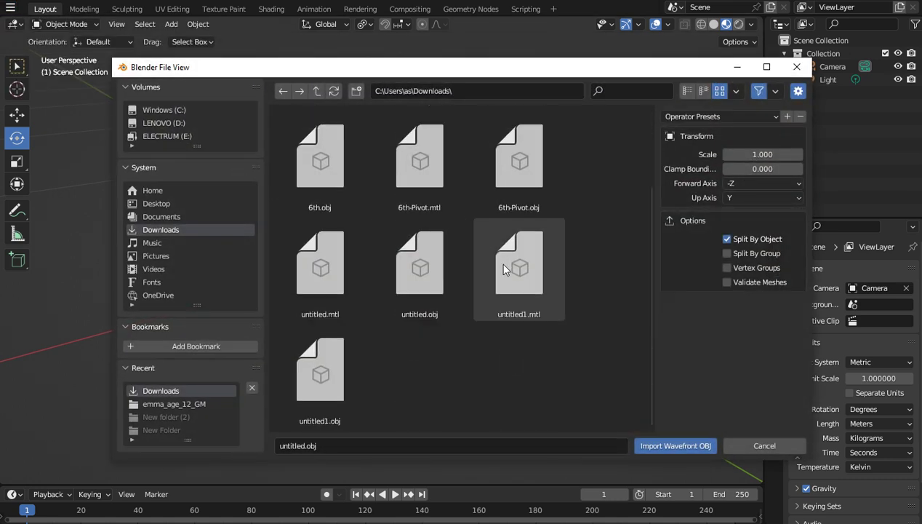
click(687, 90)
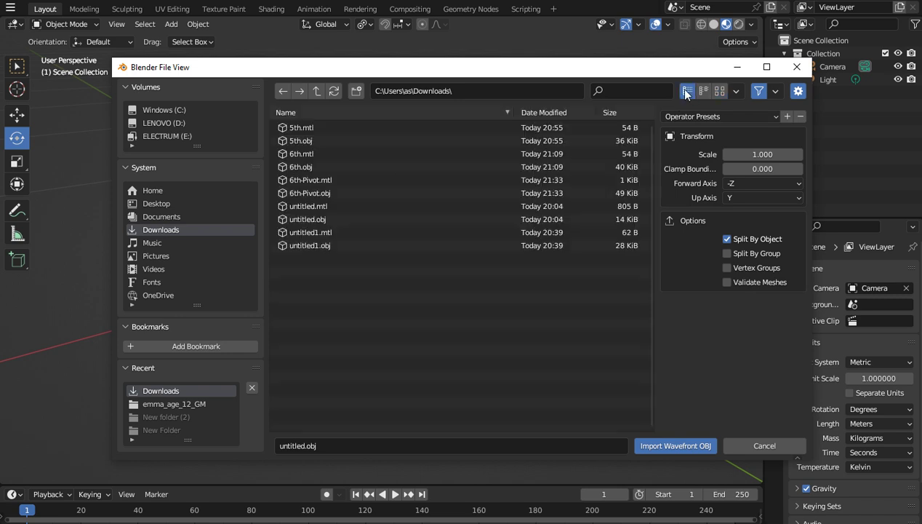
click(302, 193)
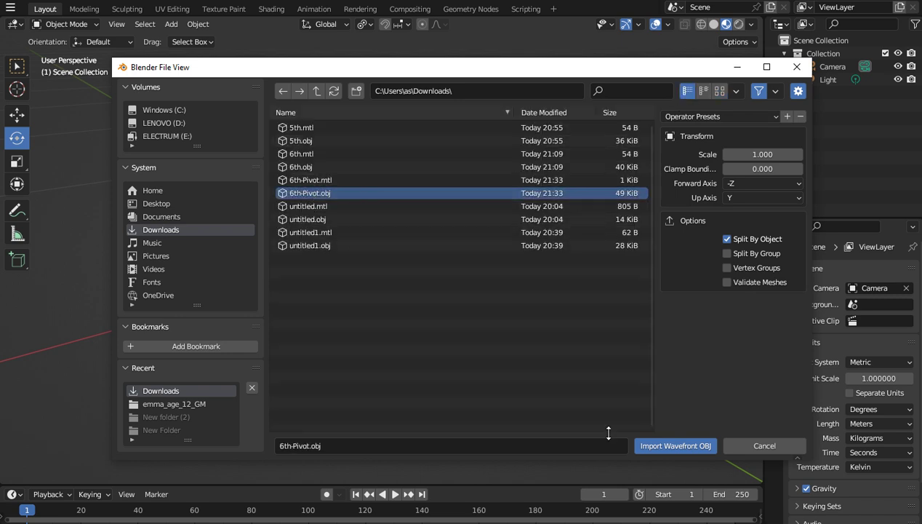
click(653, 445)
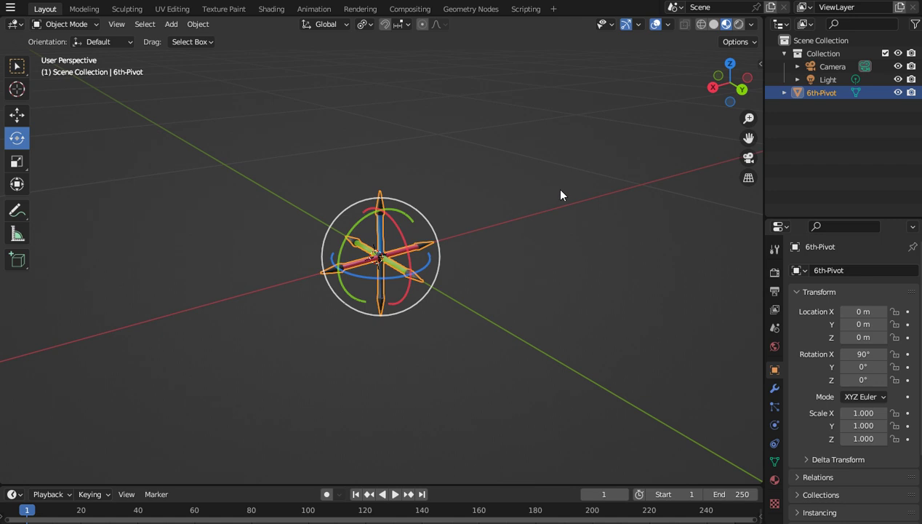
Step: Activate the Move tool for the imported 6th-Pivot object in place of the rotation tool
drag(731, 82, 642, 191)
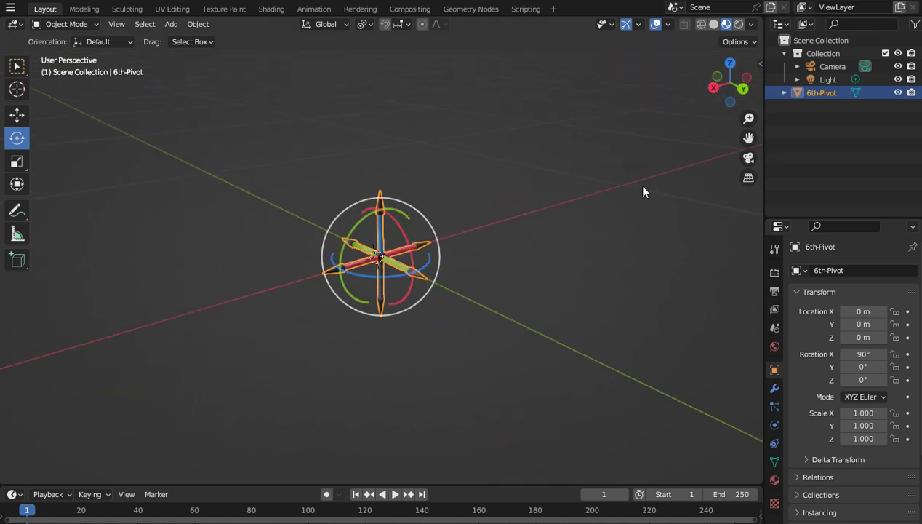
click(17, 116)
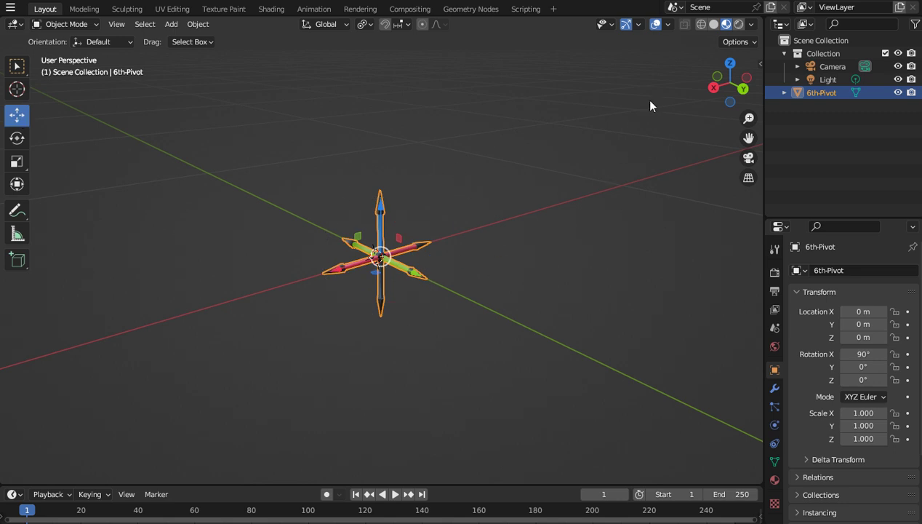
drag(730, 82, 705, 99)
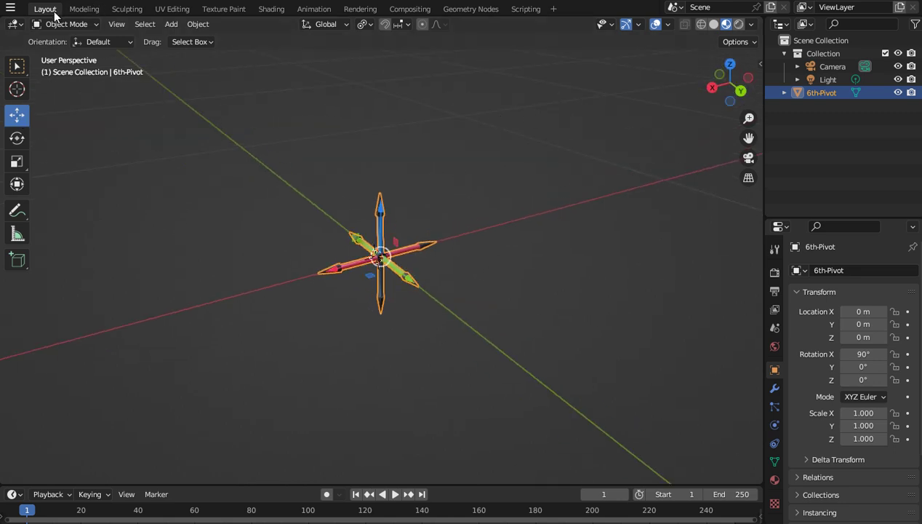
Step: Start a glTF 2.0 export of the pivot in glTF Binary format and name the file 6th-Pivot.glb in the Downloads folder
click(12, 8)
mouse_move(42, 38)
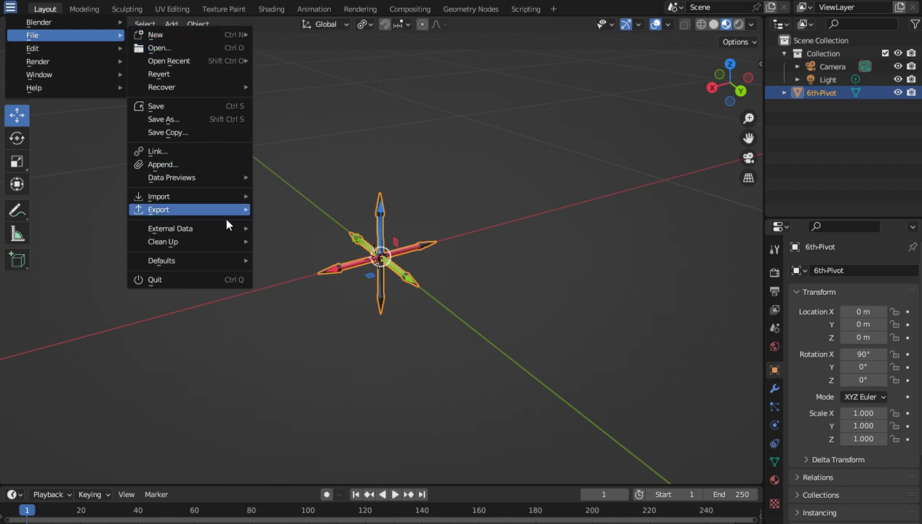
mouse_move(226, 210)
click(342, 353)
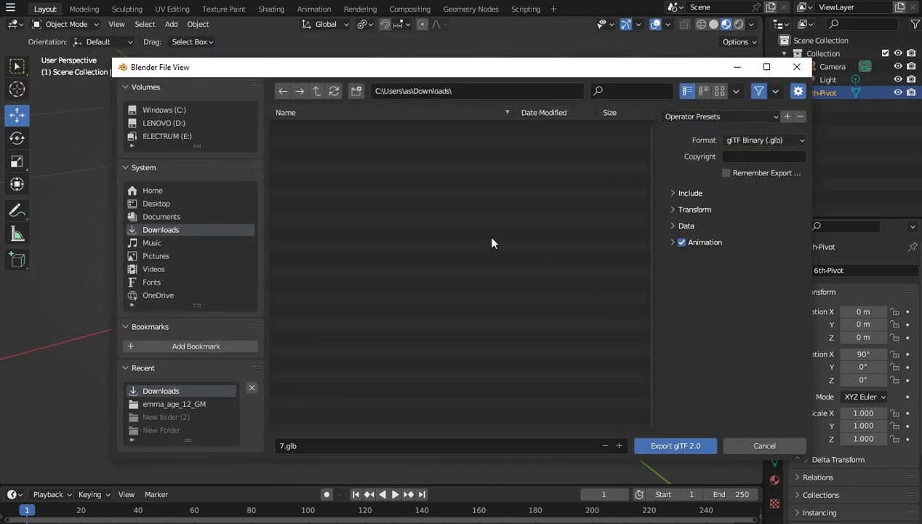
click(440, 446)
text(6th-Pivot)
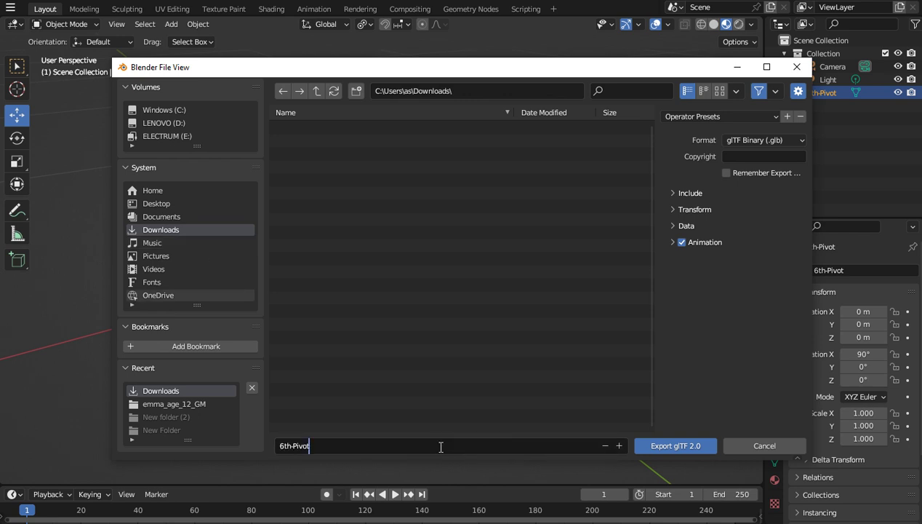
click(458, 335)
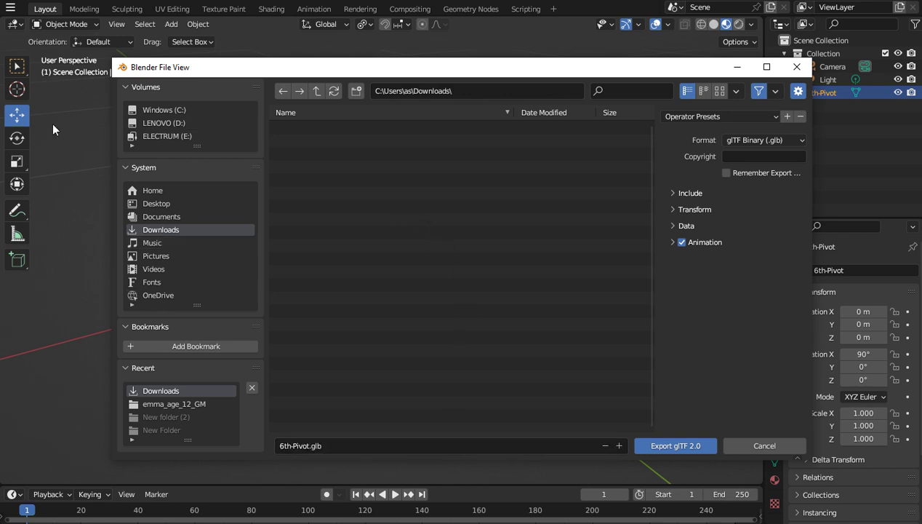
Step: Switch to File Explorer, copy the folder name A1-BubbleBox from the Windows (C:) drive, and close the Explorer window
key(super+e)
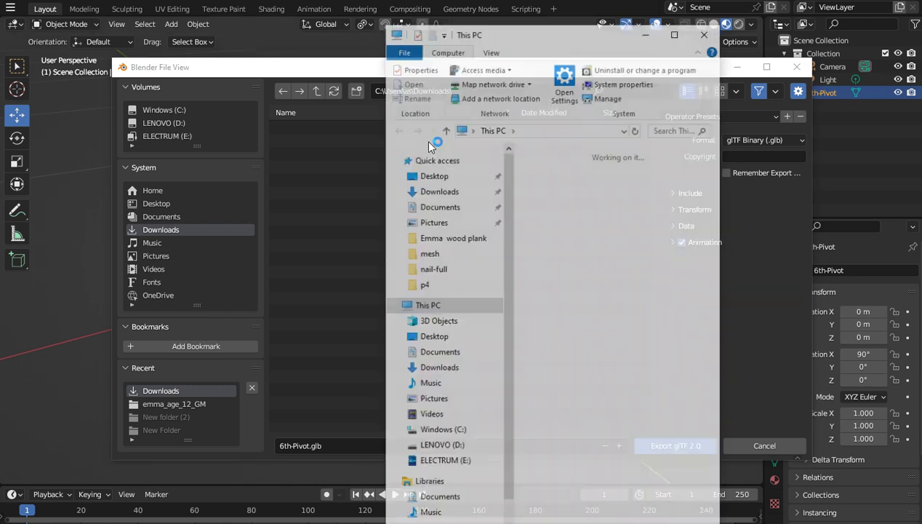
double_click(575, 469)
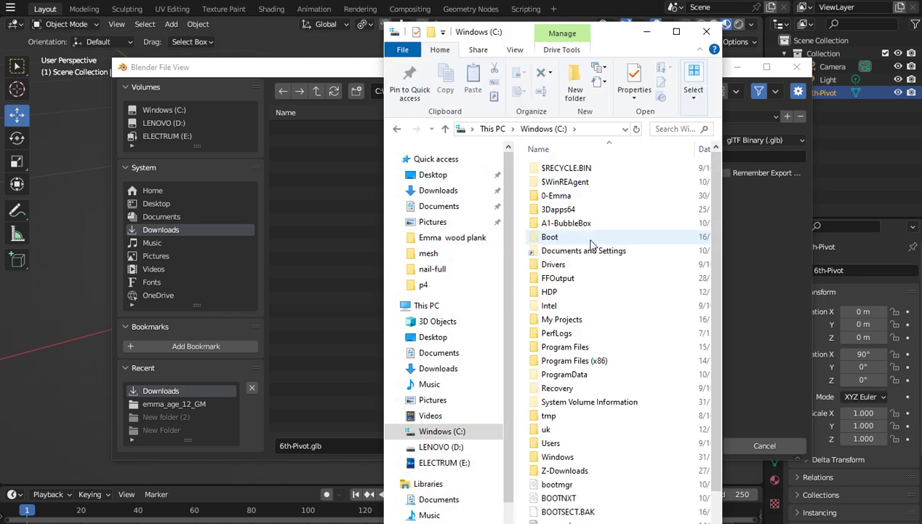
click(574, 230)
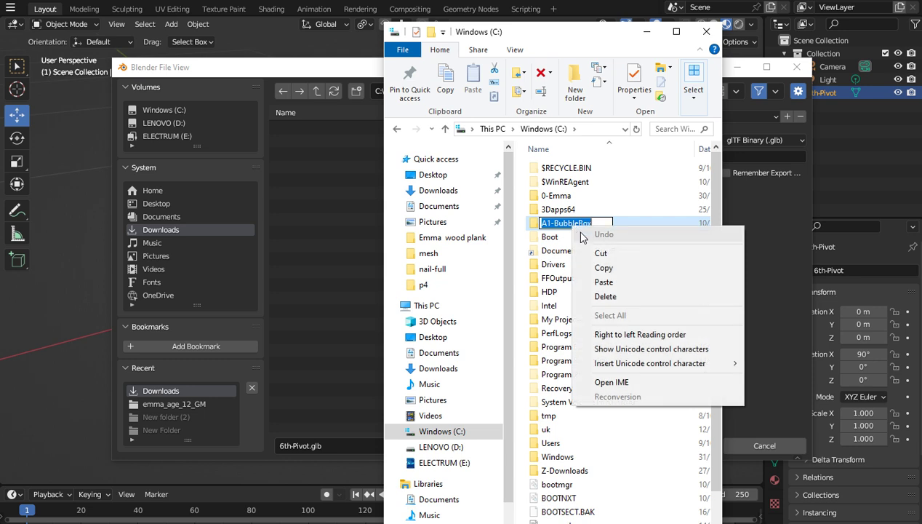
right_click(568, 223)
click(611, 267)
click(700, 36)
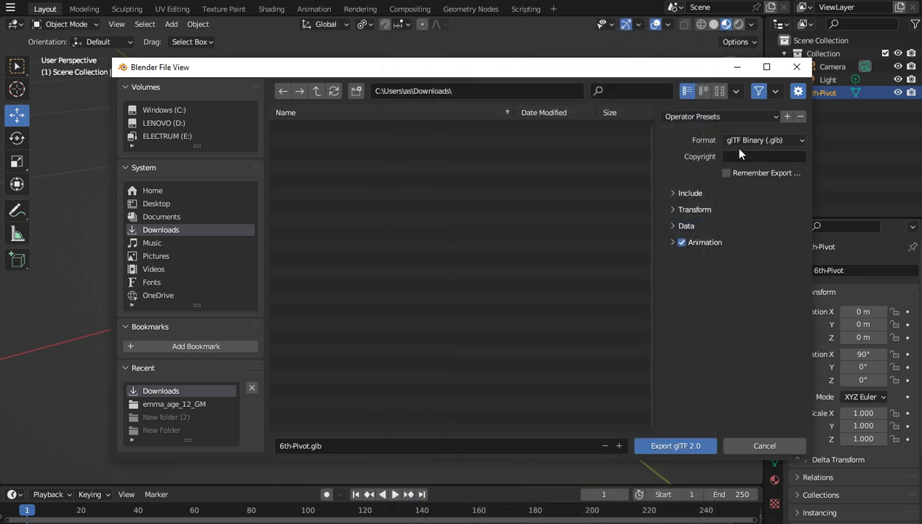
Step: Paste the copied name A1-BubbleBox as the export's copyright text and export 6th-Pivot.glb to Downloads
click(736, 157)
key(ctrl+v)
click(673, 444)
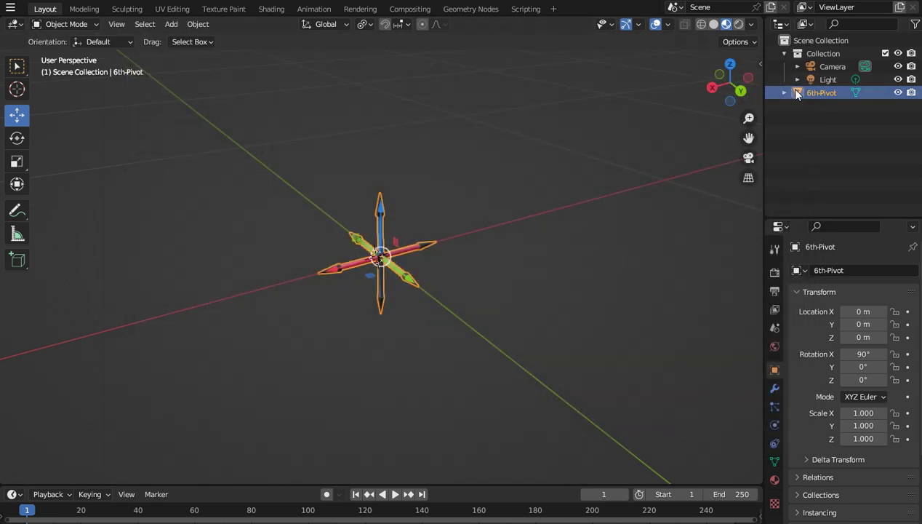
Step: Open 6th-Pivot.glb from the Downloads folder in 3D Viewer and examine the pivot's colours and arrows from several angles and distances
key(alt+Tab)
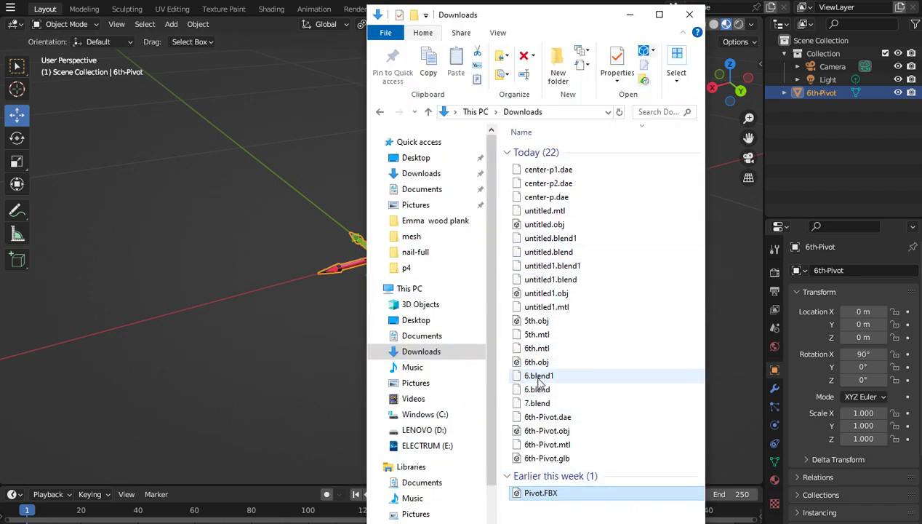
double_click(551, 459)
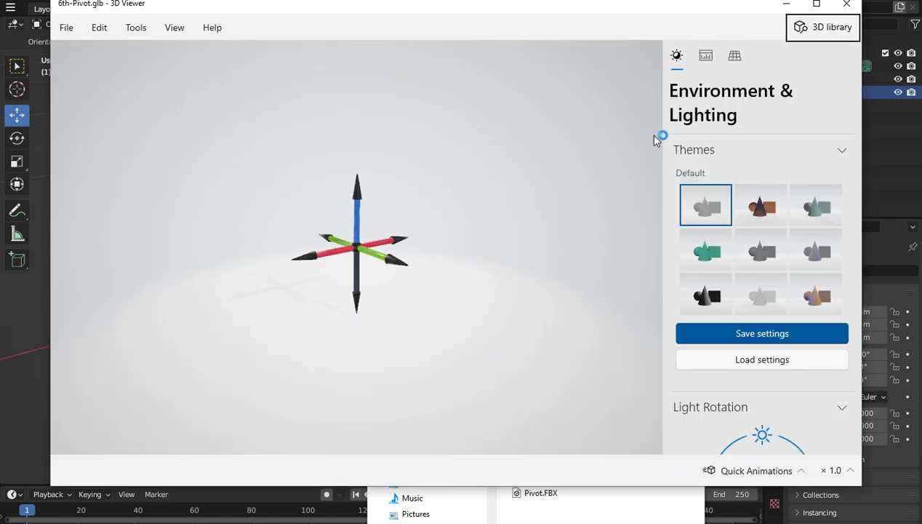
drag(510, 177, 366, 242)
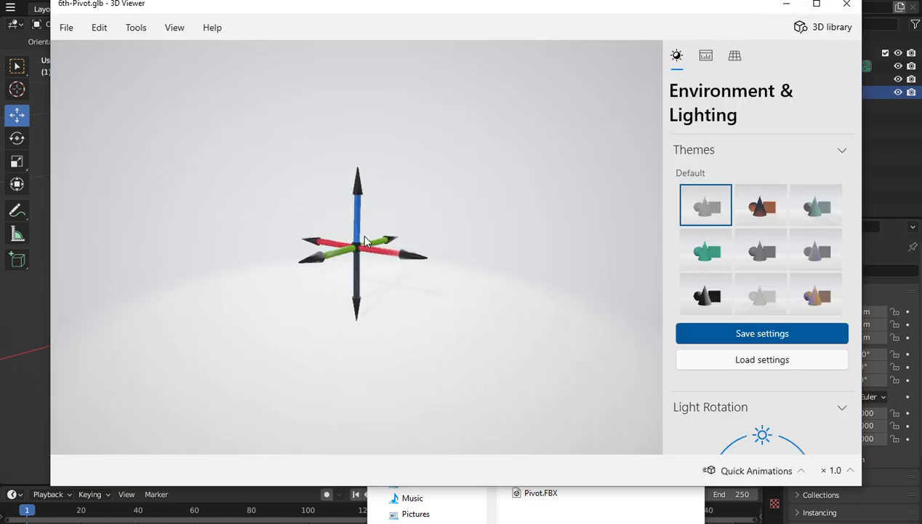
scroll(439, 208, up, 5)
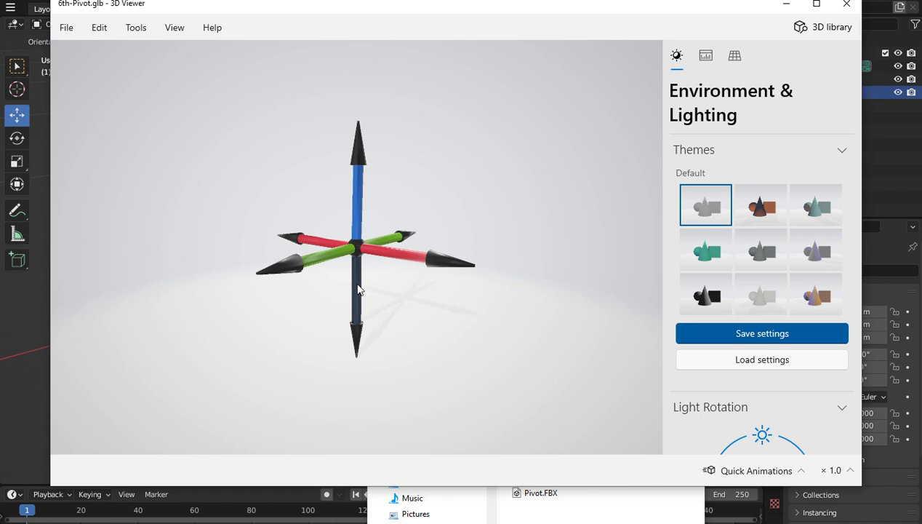
drag(515, 165, 535, 179)
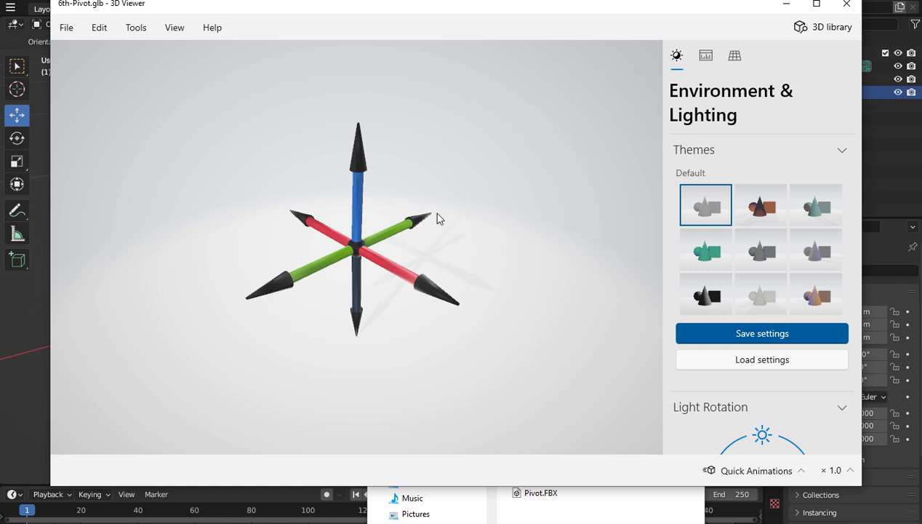
drag(506, 197, 436, 284)
scroll(491, 203, down, 3)
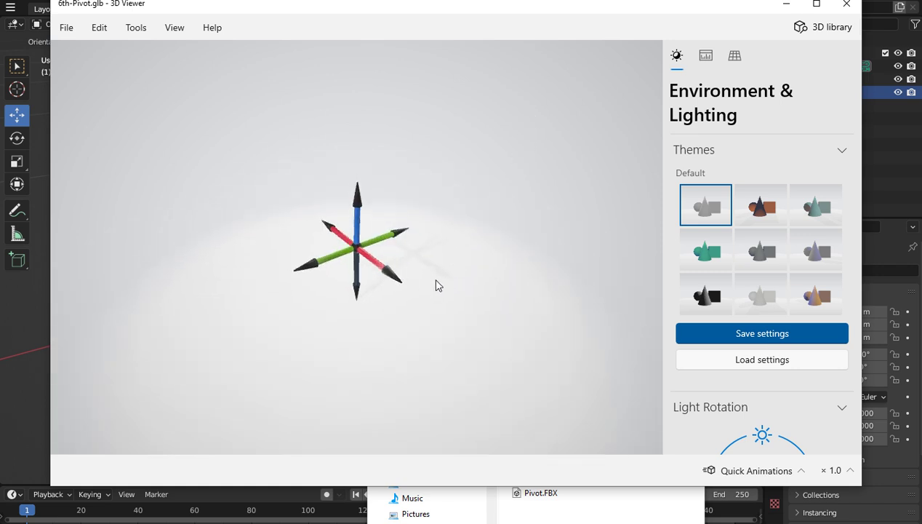
scroll(440, 285, up, 3)
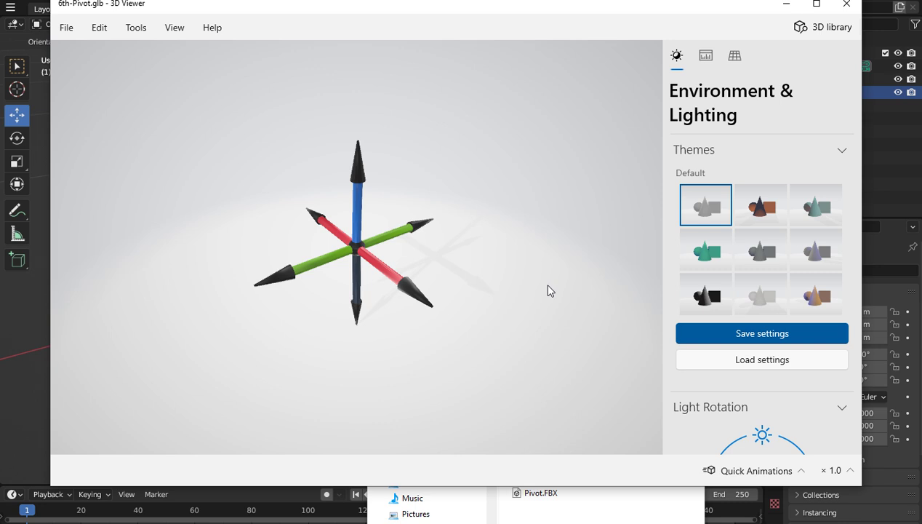
scroll(551, 290, down, 3)
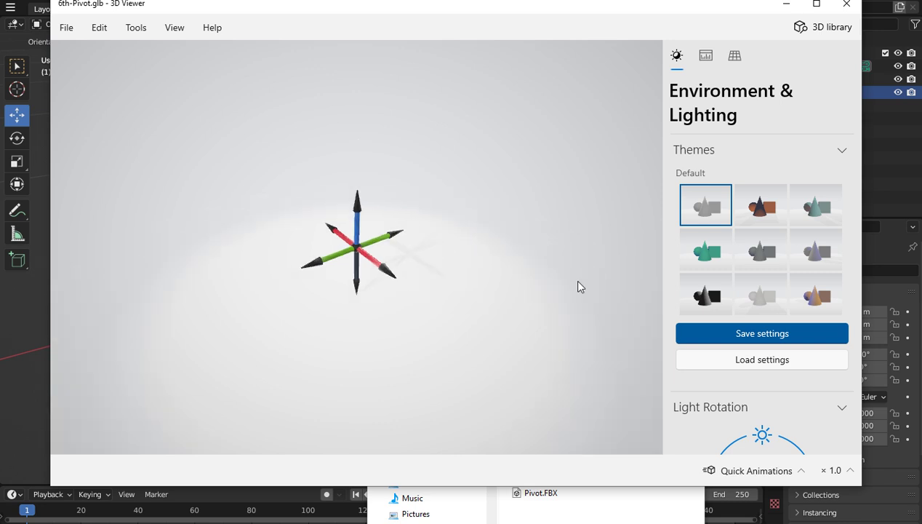